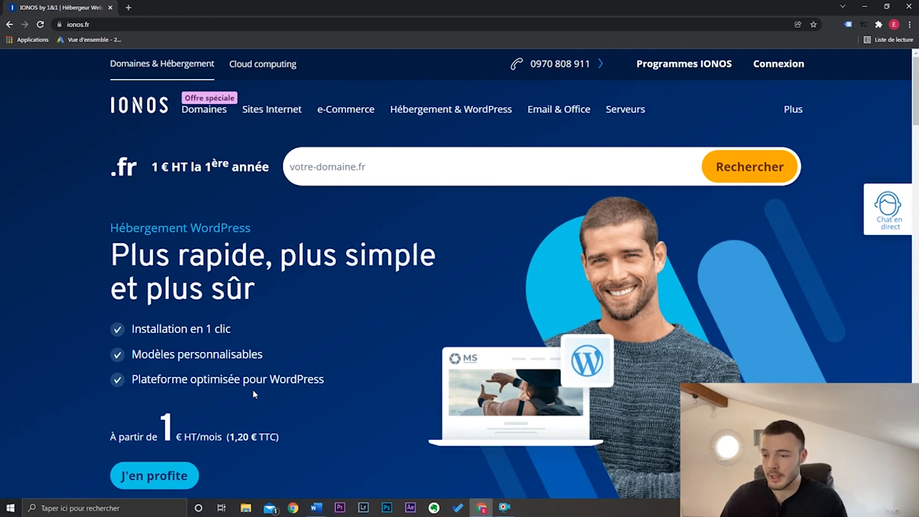
- Open the IONOS WordPress hosting offer and display its available packs
{"action": "left_click", "coordinate": [165, 475]}
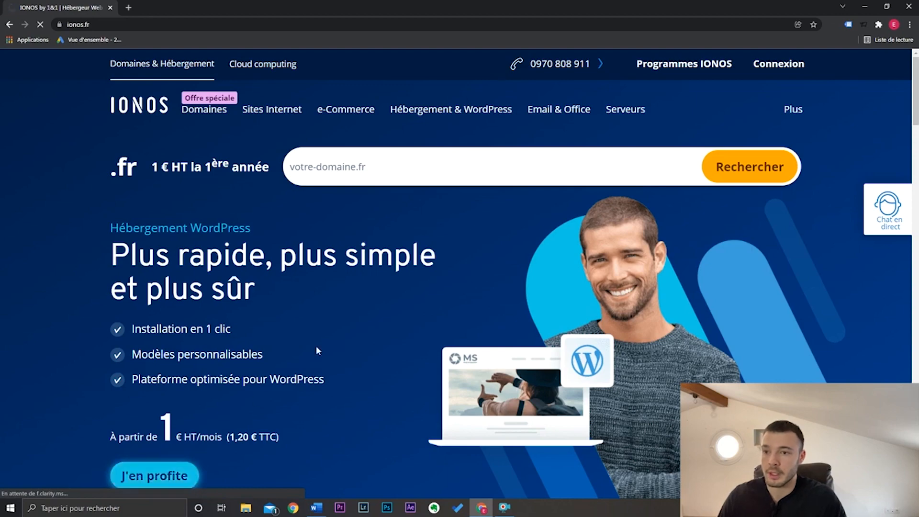
{"action": "scroll", "coordinate": [389, 297], "scroll_direction": "down", "scroll_amount": 3}
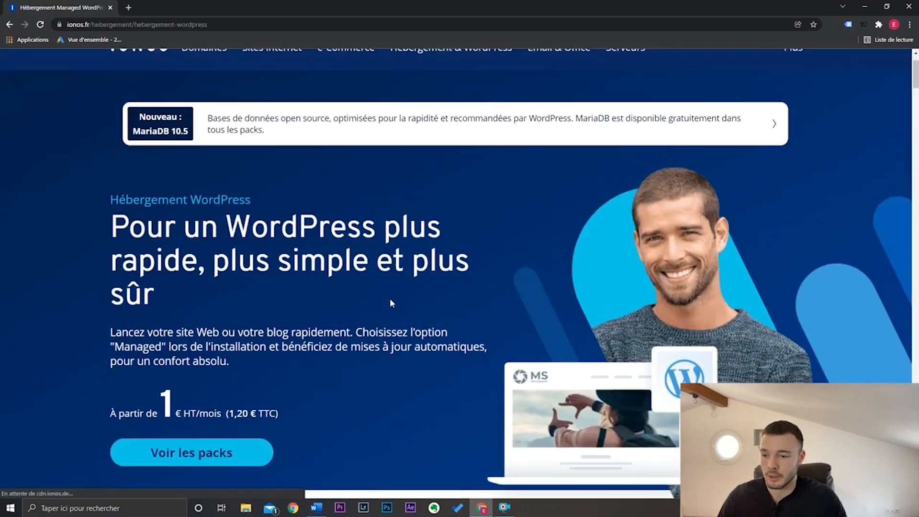
{"action": "left_click", "coordinate": [205, 386]}
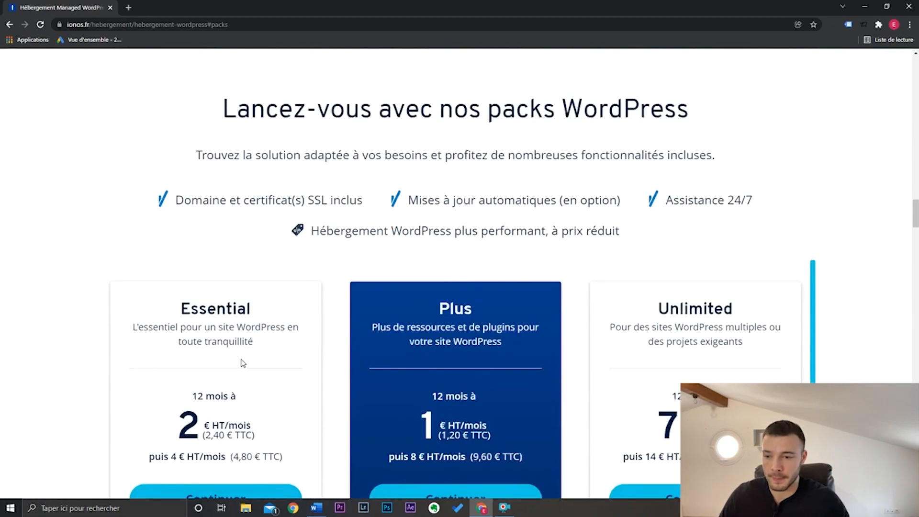
- Compare the Essential, Plus and Unlimited WordPress packs and choose the Essential pack
{"action": "scroll", "coordinate": [483, 293], "scroll_direction": "down", "scroll_amount": 5}
{"action": "scroll", "coordinate": [488, 289], "scroll_direction": "up", "scroll_amount": 1}
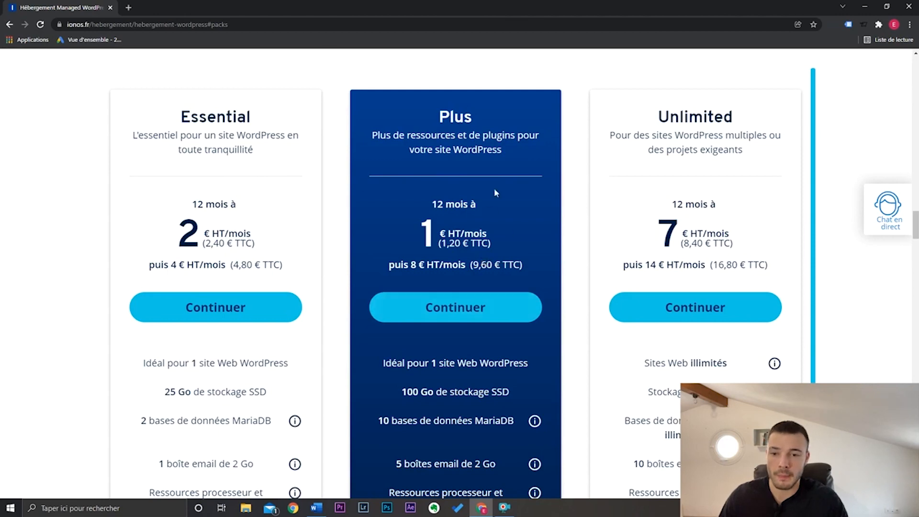
{"action": "scroll", "coordinate": [511, 289], "scroll_direction": "up", "scroll_amount": 1}
{"action": "scroll", "coordinate": [511, 289], "scroll_direction": "down", "scroll_amount": 7}
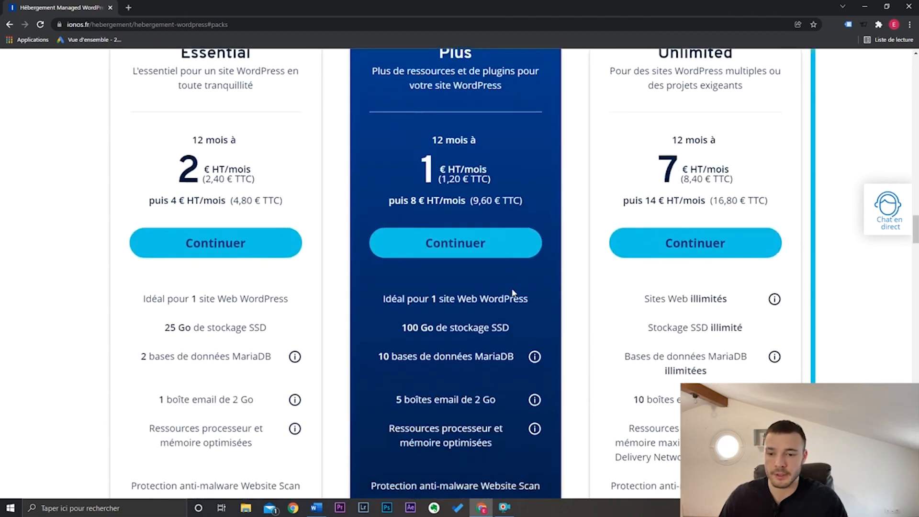
{"action": "scroll", "coordinate": [511, 290], "scroll_direction": "up", "scroll_amount": 3}
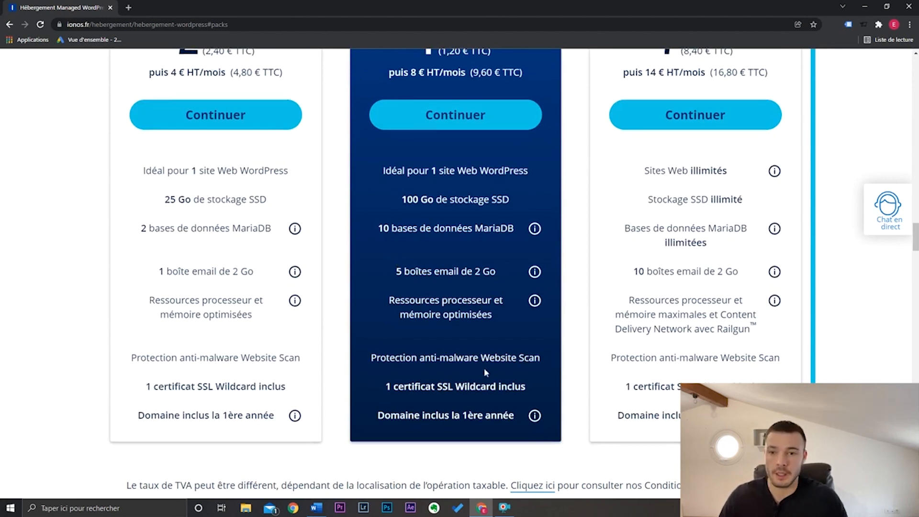
{"action": "scroll", "coordinate": [488, 362], "scroll_direction": "up", "scroll_amount": 4}
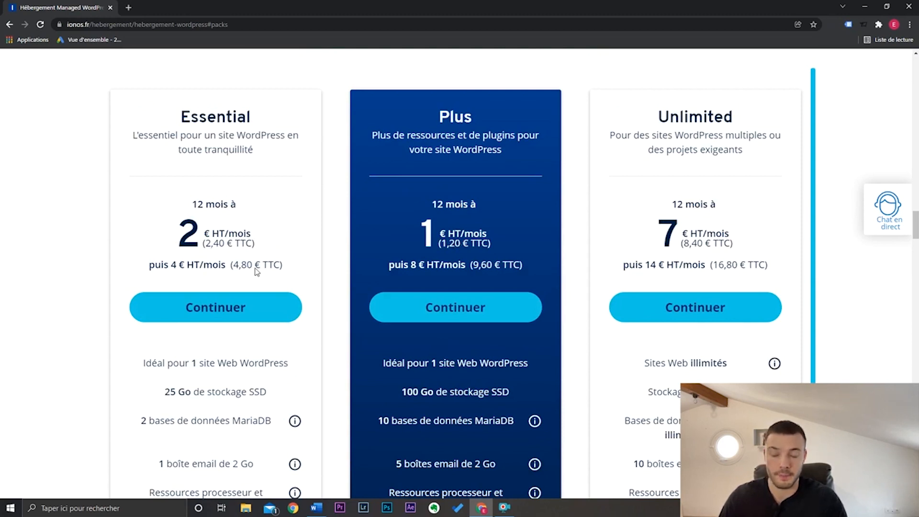
{"action": "left_click", "coordinate": [233, 307]}
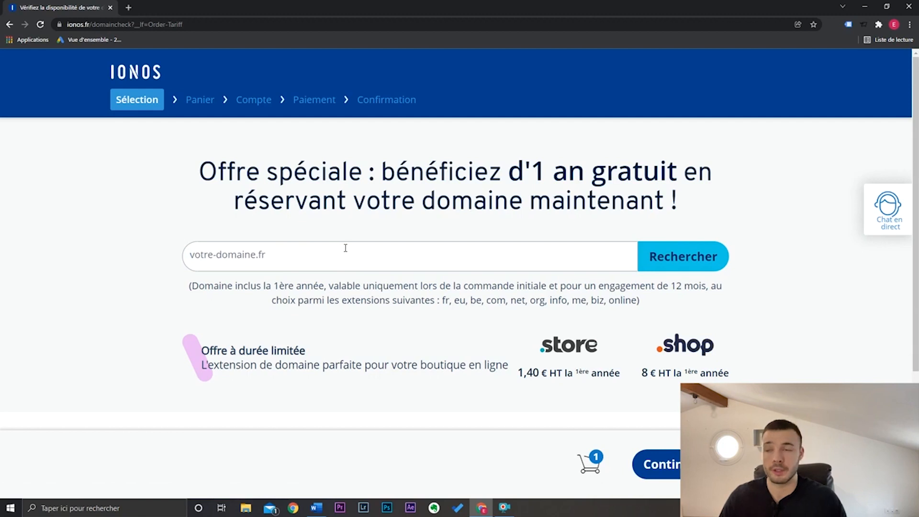
- Check the availability of the domain name shopeasywordpress.fr
{"action": "left_click", "coordinate": [83, 25]}
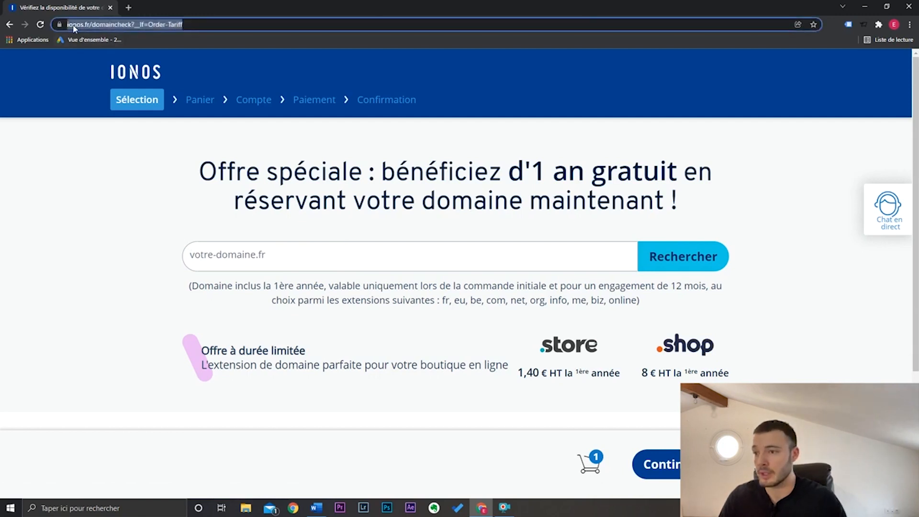
{"action": "left_click", "coordinate": [84, 25]}
{"action": "left_click", "coordinate": [298, 253]}
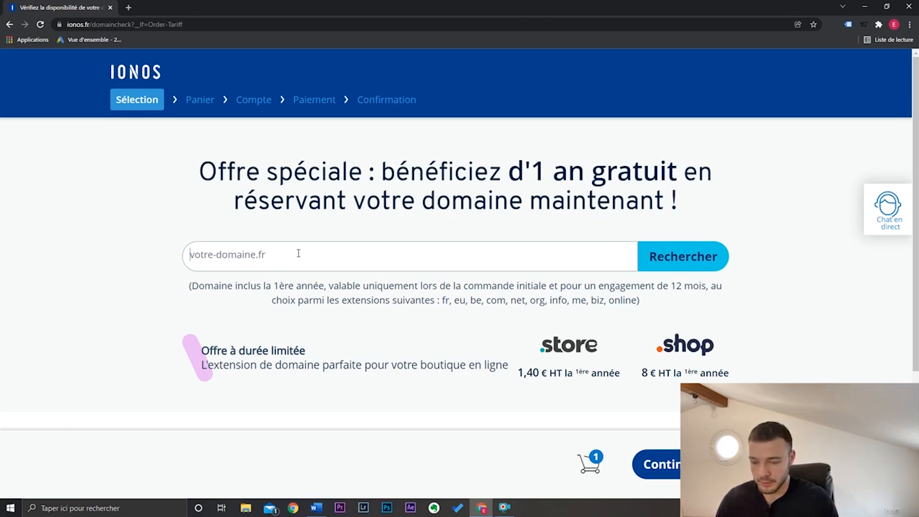
{"action": "type", "text": "shopeasywordpress.fr"}
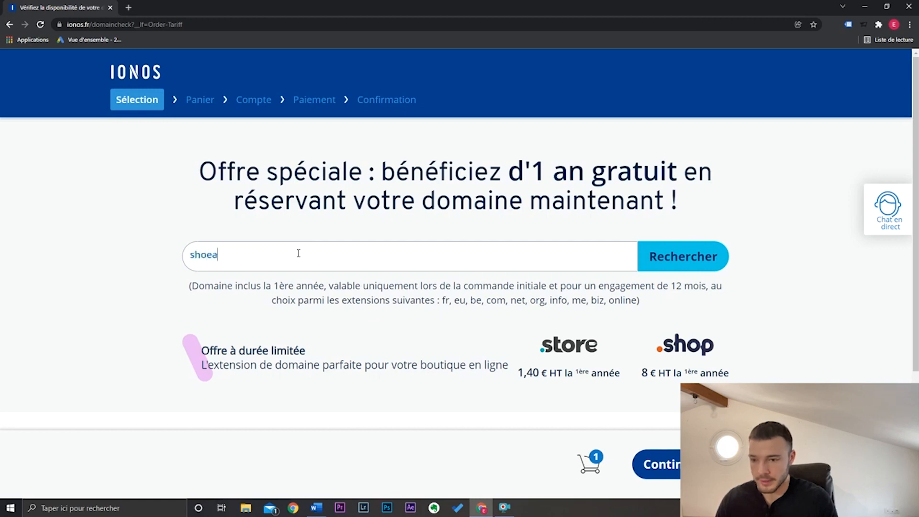
{"action": "key", "text": "Return"}
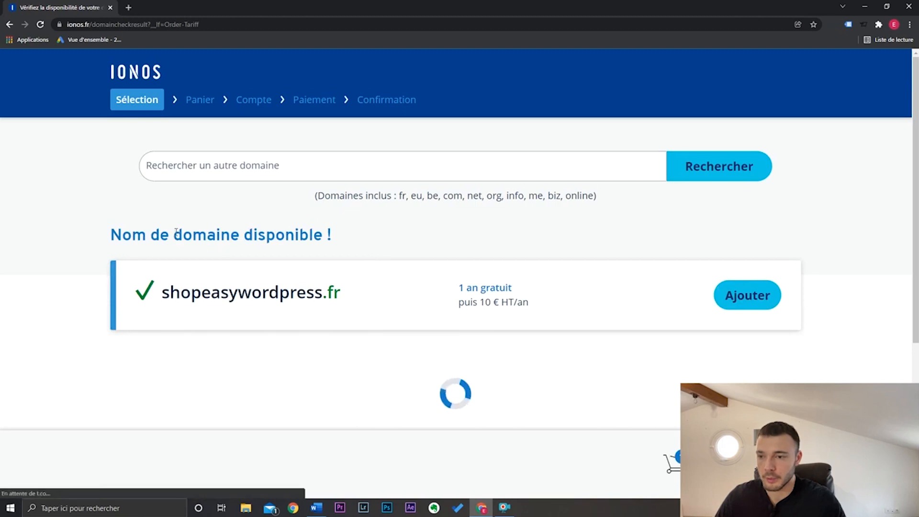
- Add shopeasywordpress.fr to the order, review the cart and continue to the account stage
{"action": "left_click", "coordinate": [746, 307]}
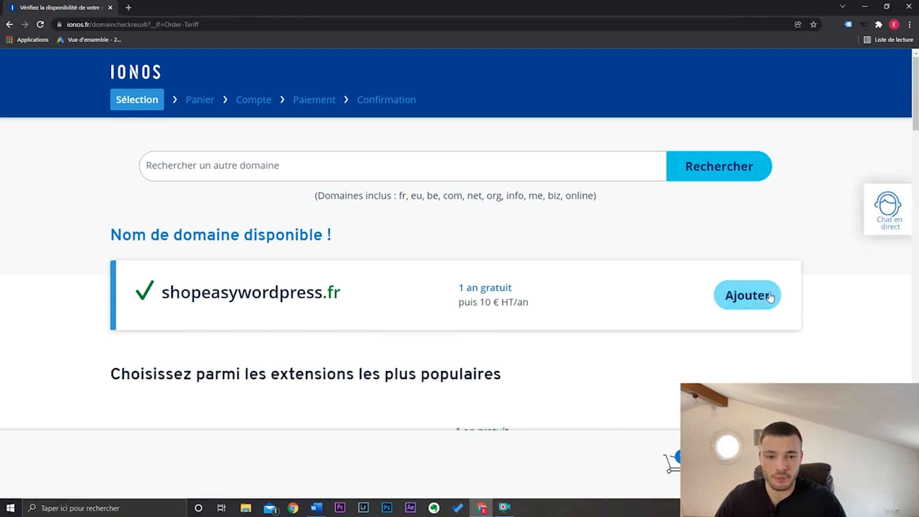
{"action": "left_click", "coordinate": [754, 464]}
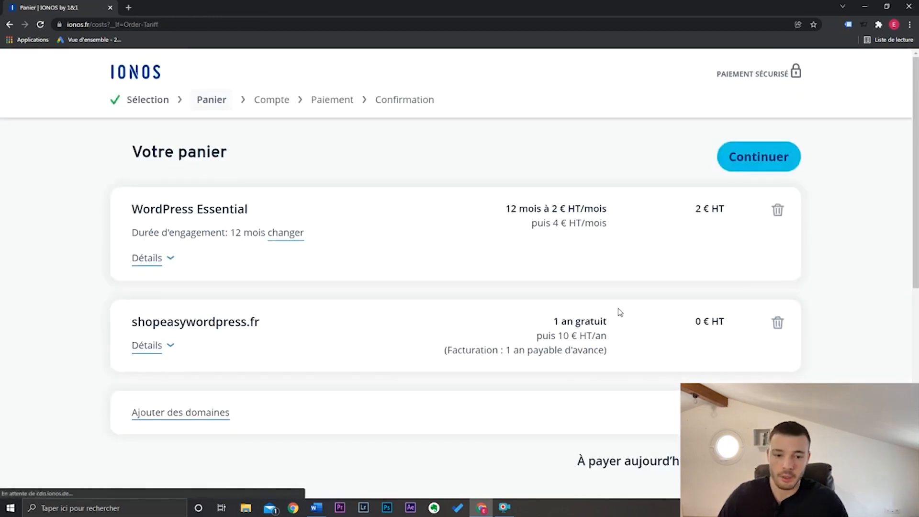
{"action": "scroll", "coordinate": [615, 288], "scroll_direction": "down", "scroll_amount": 2}
{"action": "scroll", "coordinate": [615, 288], "scroll_direction": "up", "scroll_amount": 2}
{"action": "left_click", "coordinate": [760, 156]}
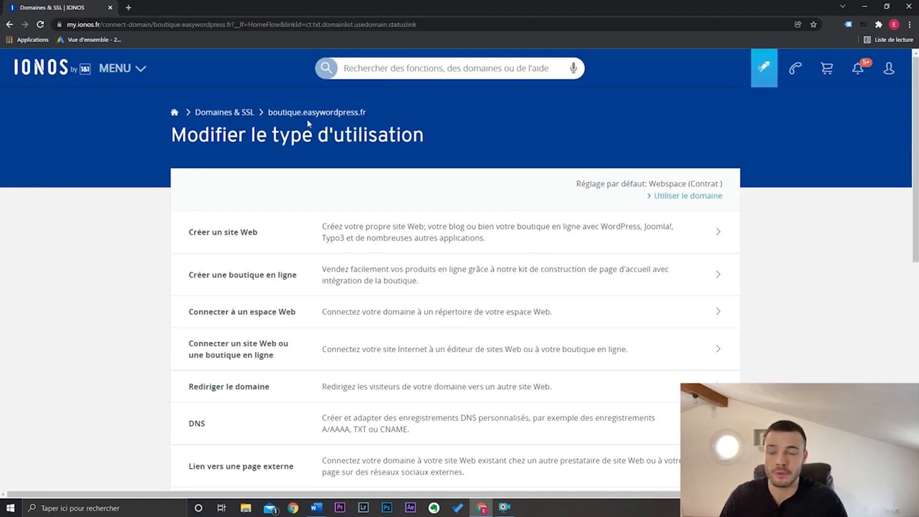
{"action": "left_click", "coordinate": [142, 68]}
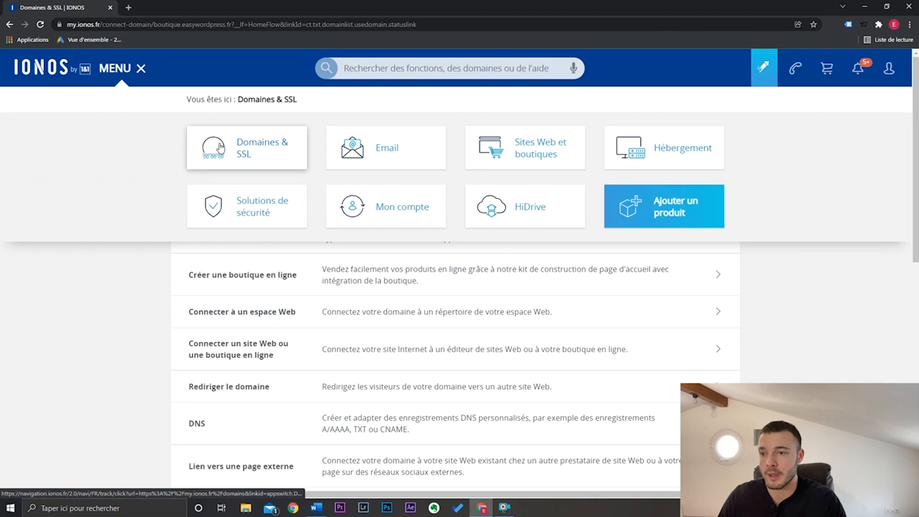
{"action": "left_click", "coordinate": [141, 67]}
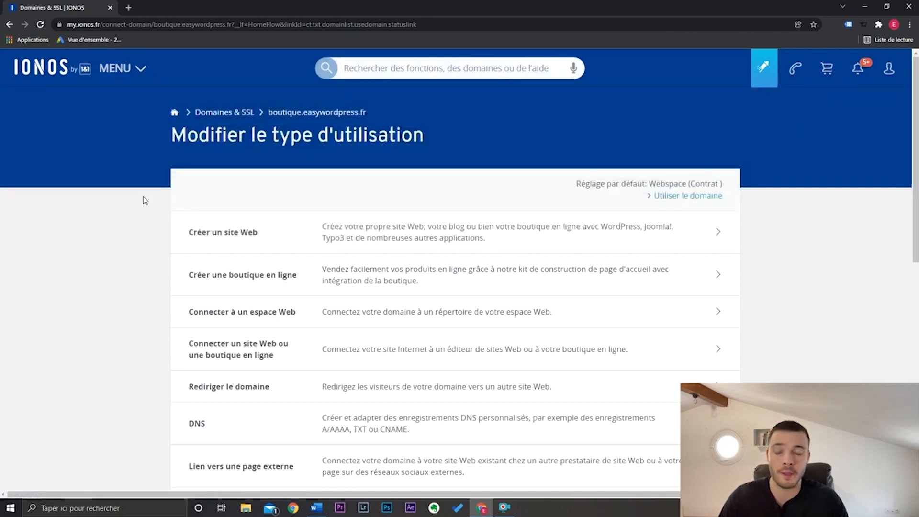
- Start creating a website with the professional WordPress solution under the Hébergement Web Essential contract
{"action": "left_click", "coordinate": [224, 235]}
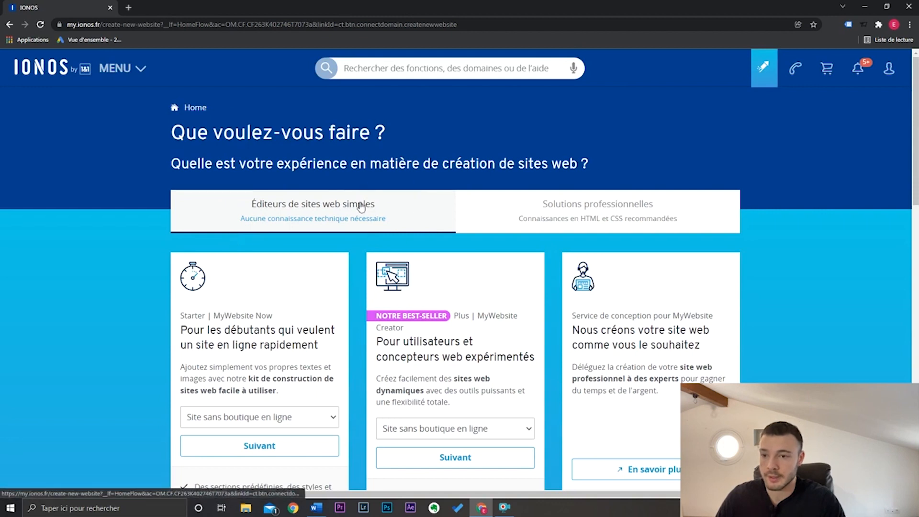
{"action": "left_click", "coordinate": [592, 211]}
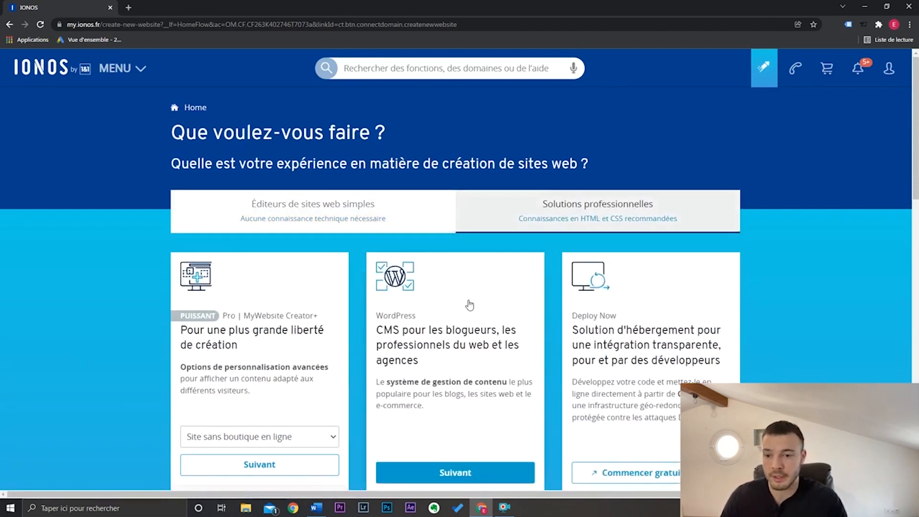
{"action": "left_click", "coordinate": [456, 468]}
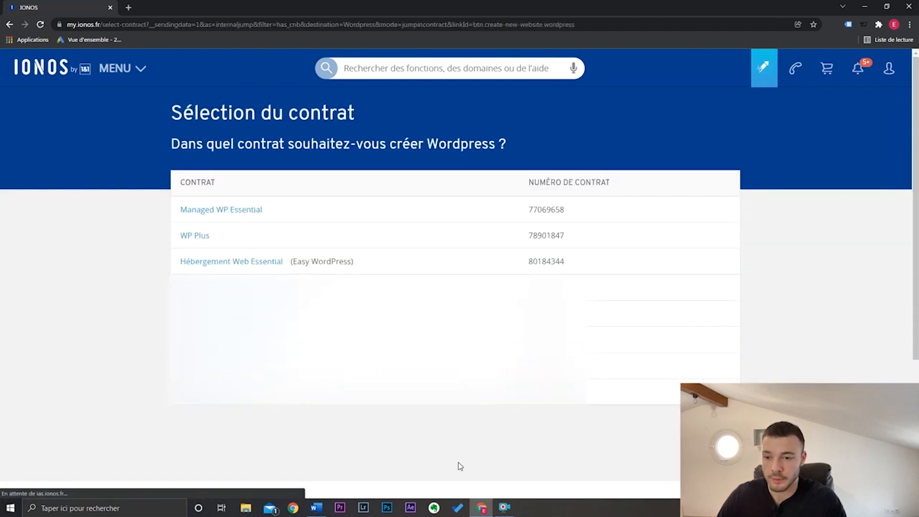
{"action": "left_click", "coordinate": [248, 267]}
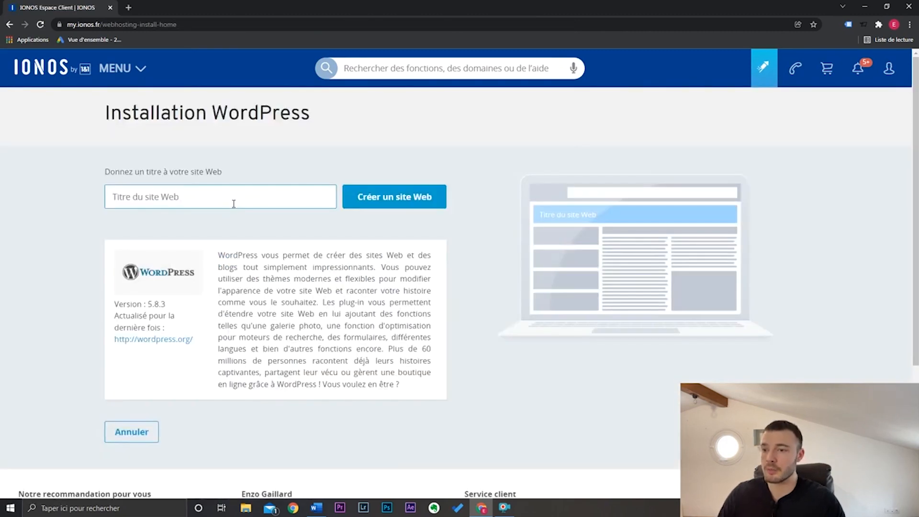
- Title the new website "Boutique de test" and proceed with its creation
{"action": "left_click", "coordinate": [233, 203]}
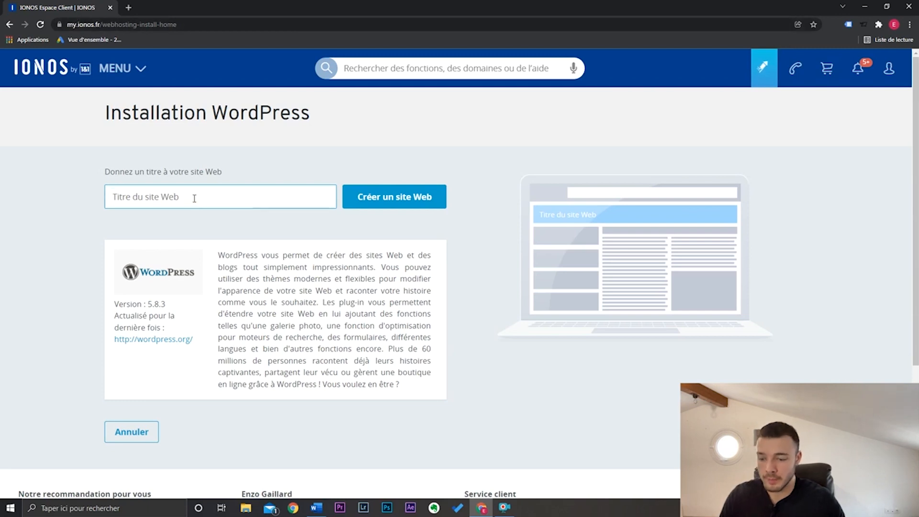
{"action": "type", "text": "Boutique de test"}
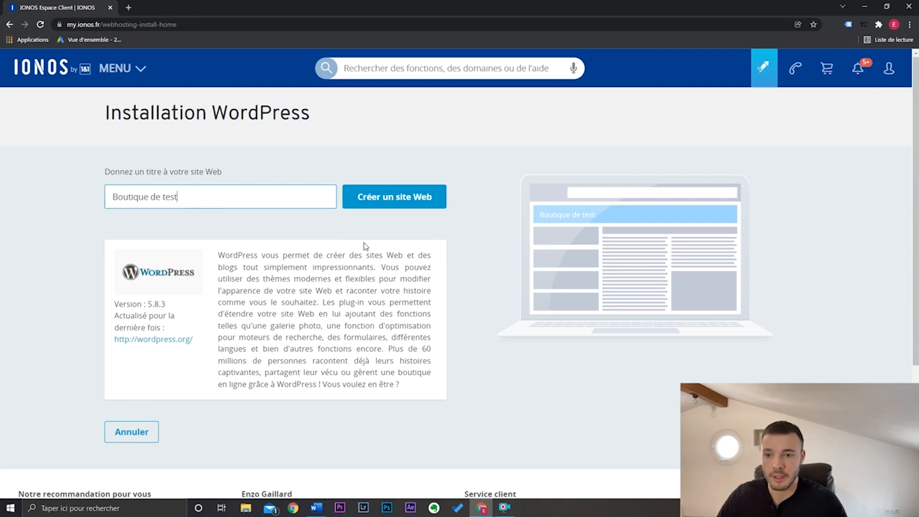
{"action": "left_click", "coordinate": [374, 200]}
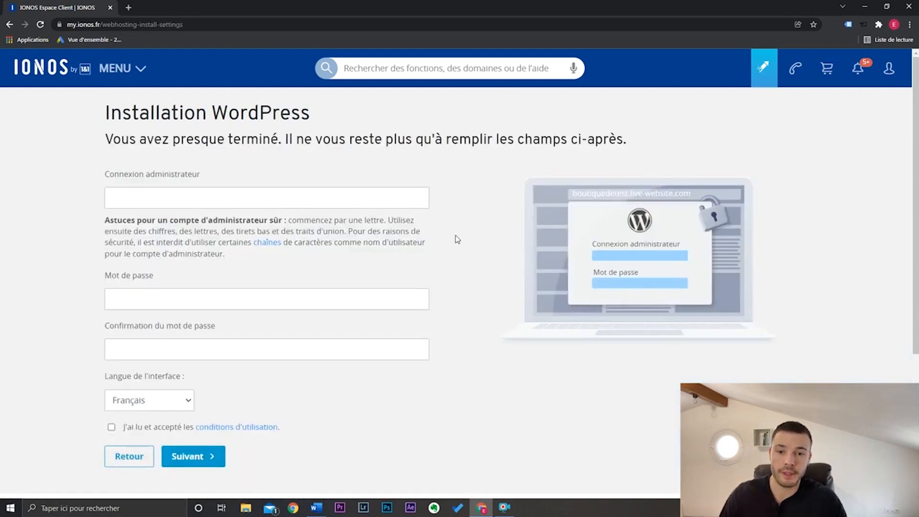
{"action": "left_click", "coordinate": [273, 205]}
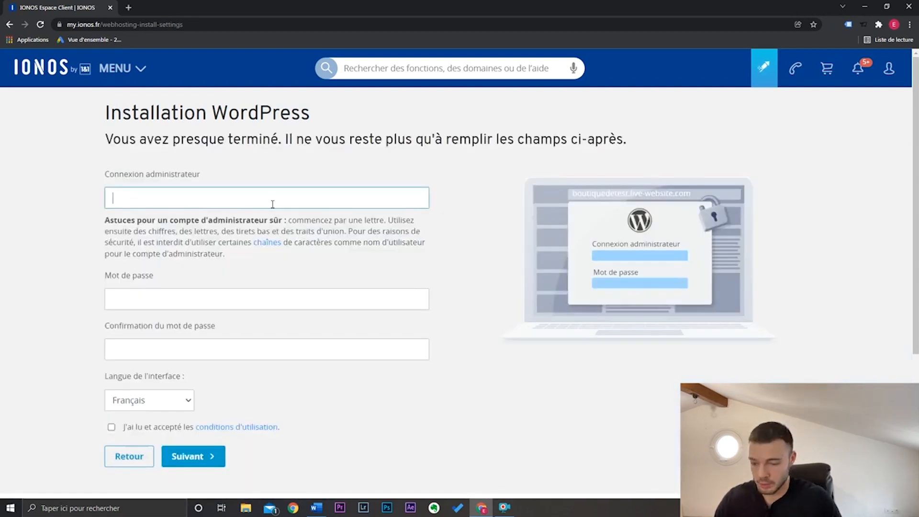
{"action": "type", "text": "Easywp22"}
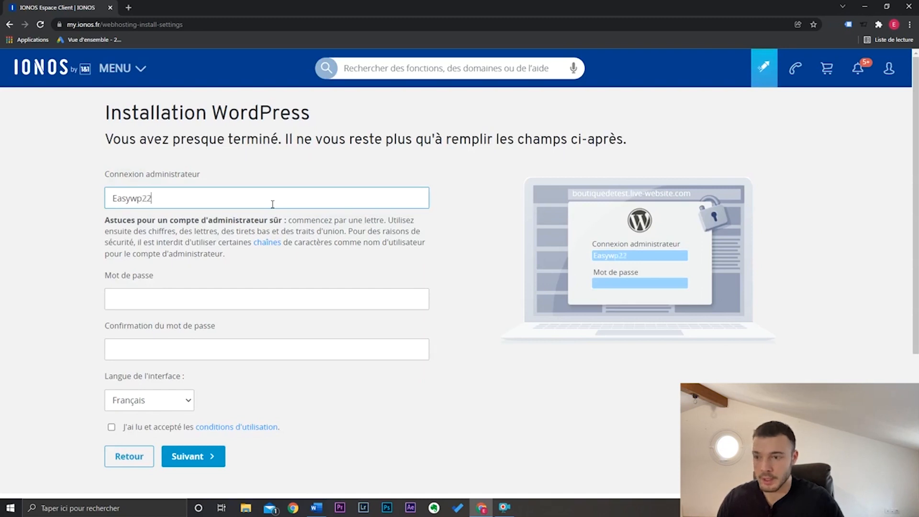
{"action": "key", "text": "Tab"}
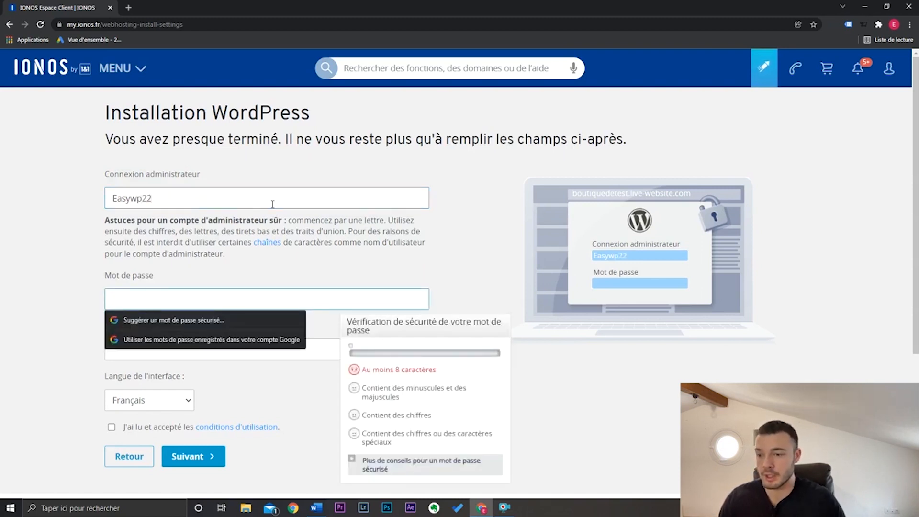
- Enter and confirm the administrator password, and accept the terms of use to continue the installation
{"action": "type", "text": "•••••••••••"}
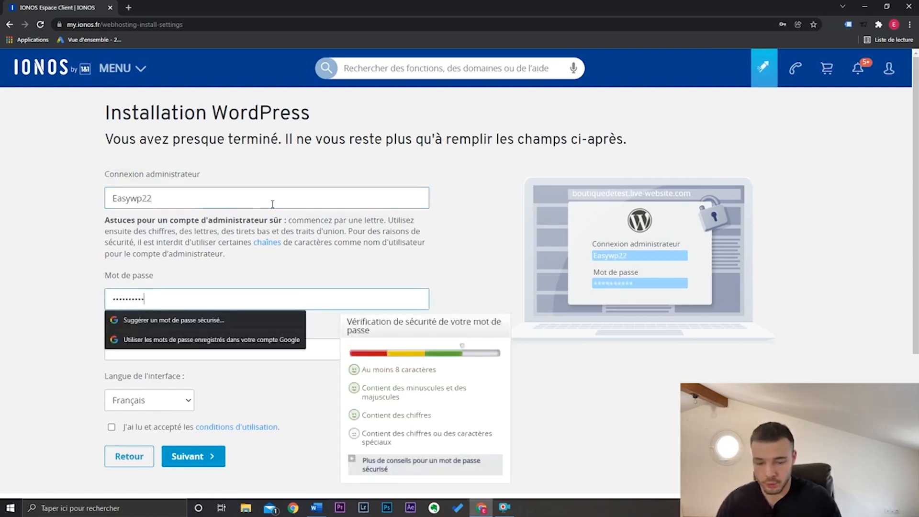
{"action": "left_click", "coordinate": [268, 353]}
{"action": "key", "text": "ctrl+v"}
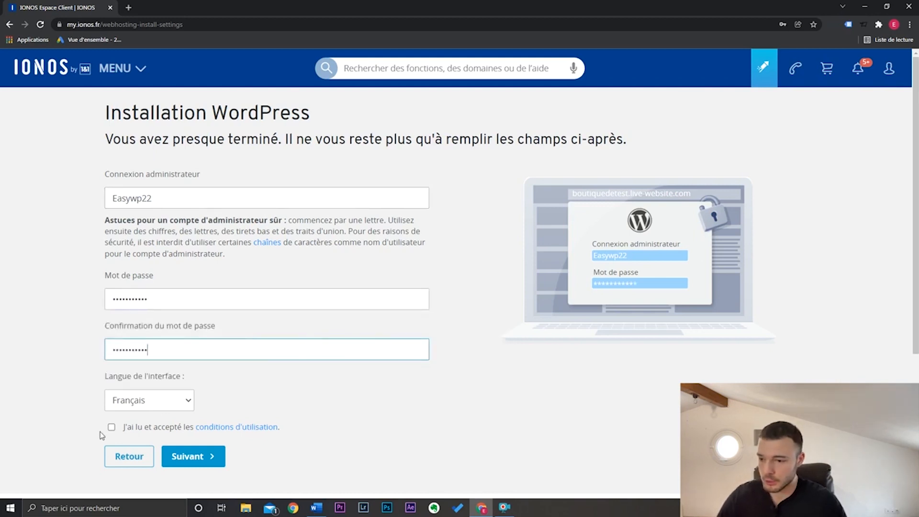
{"action": "left_click", "coordinate": [111, 427]}
{"action": "left_click", "coordinate": [188, 456]}
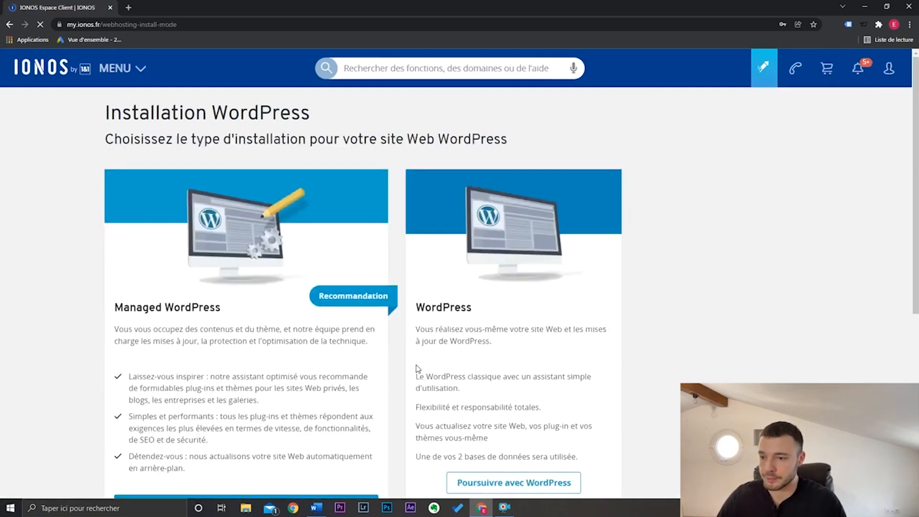
- Choose the standard, non-managed WordPress installation and install it on the domain boutique.easywordpress.fr
{"action": "scroll", "coordinate": [508, 288], "scroll_direction": "down", "scroll_amount": 2}
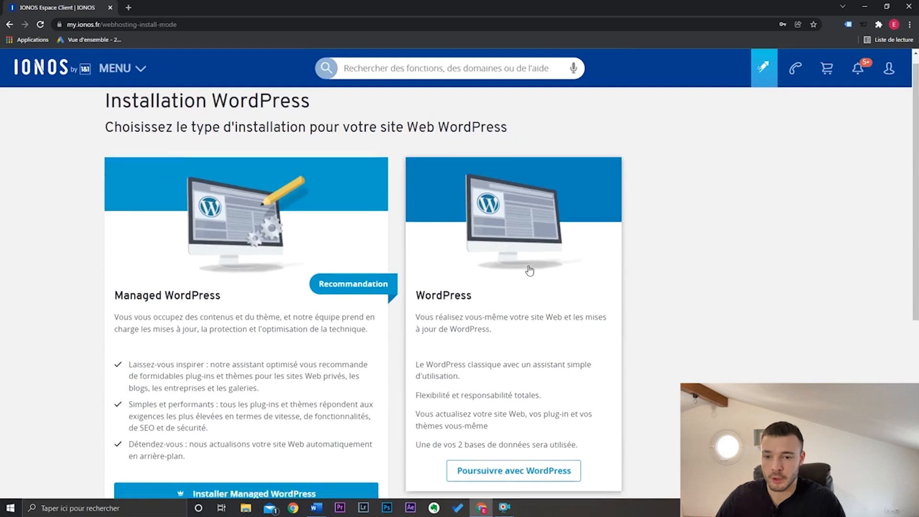
{"action": "left_click", "coordinate": [531, 415]}
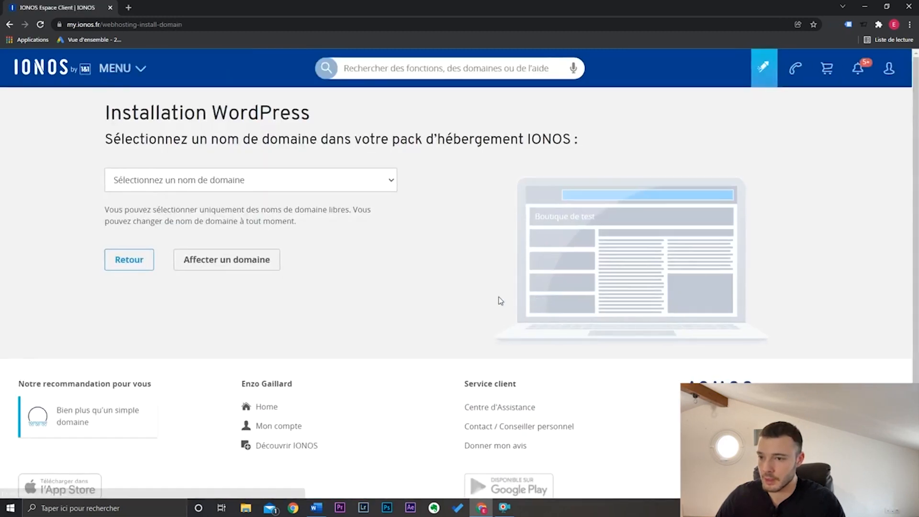
{"action": "left_click", "coordinate": [276, 176]}
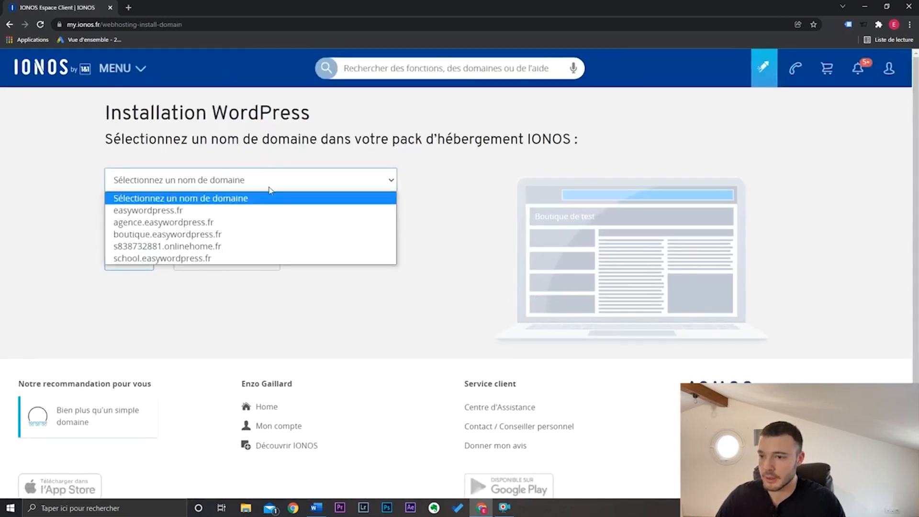
{"action": "left_click", "coordinate": [253, 234]}
{"action": "left_click", "coordinate": [250, 259]}
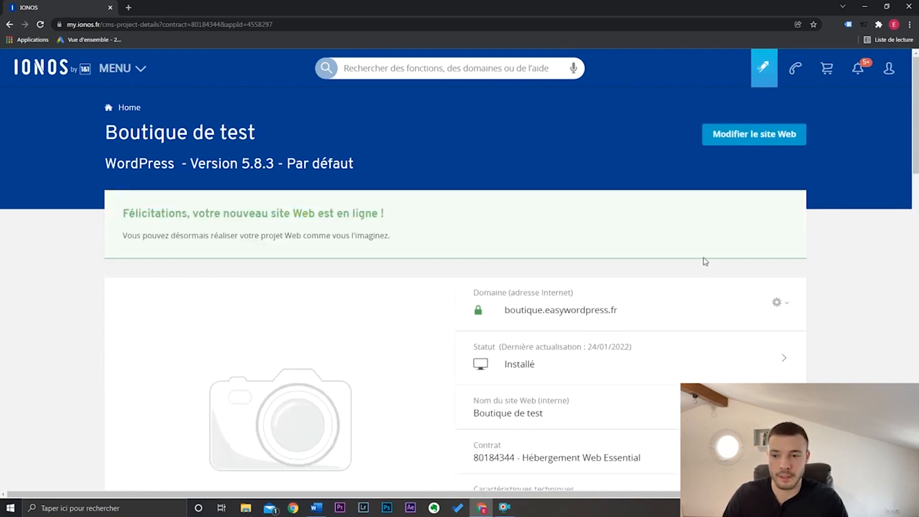
- Open the WordPress administration login of the new site from its IONOS project details
{"action": "scroll", "coordinate": [702, 261], "scroll_direction": "down", "scroll_amount": 3}
{"action": "scroll", "coordinate": [299, 413], "scroll_direction": "down", "scroll_amount": 5}
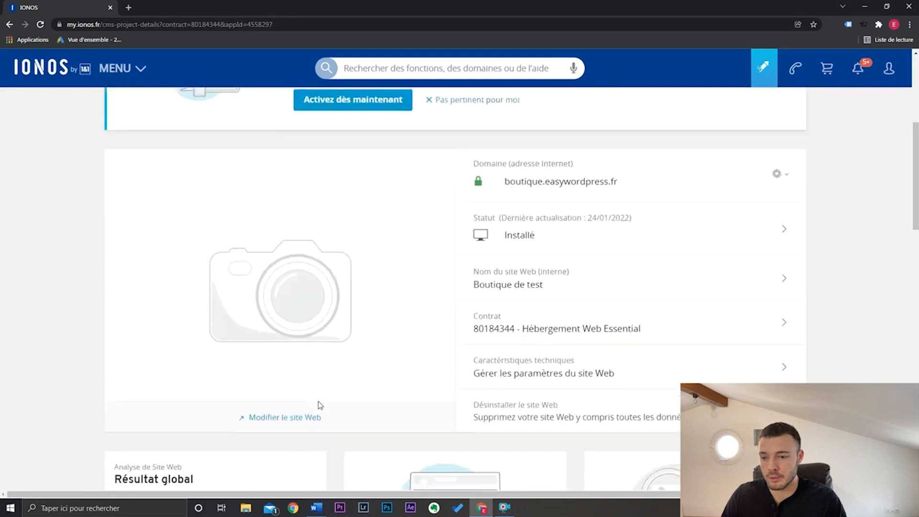
{"action": "left_click", "coordinate": [307, 302]}
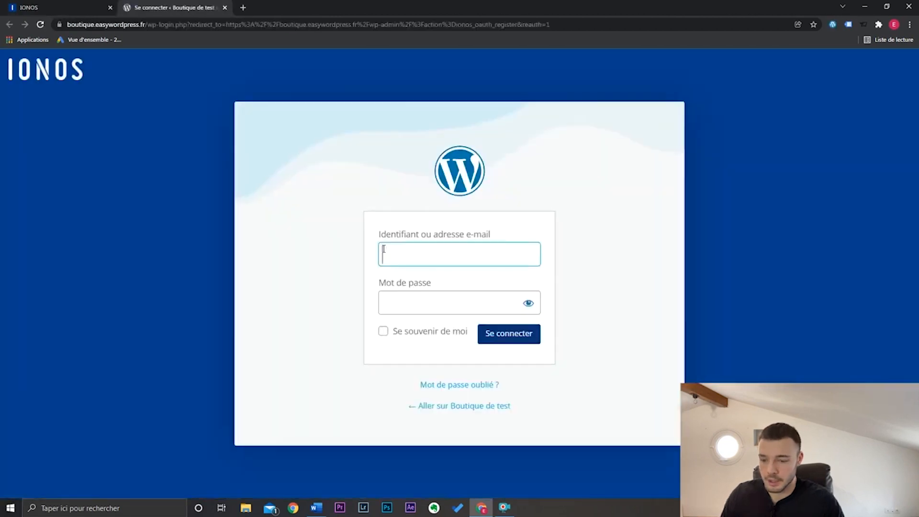
- Log in to WordPress as Easywp22 with the account password, keeping the login remembered
{"action": "type", "text": "Easywp"}
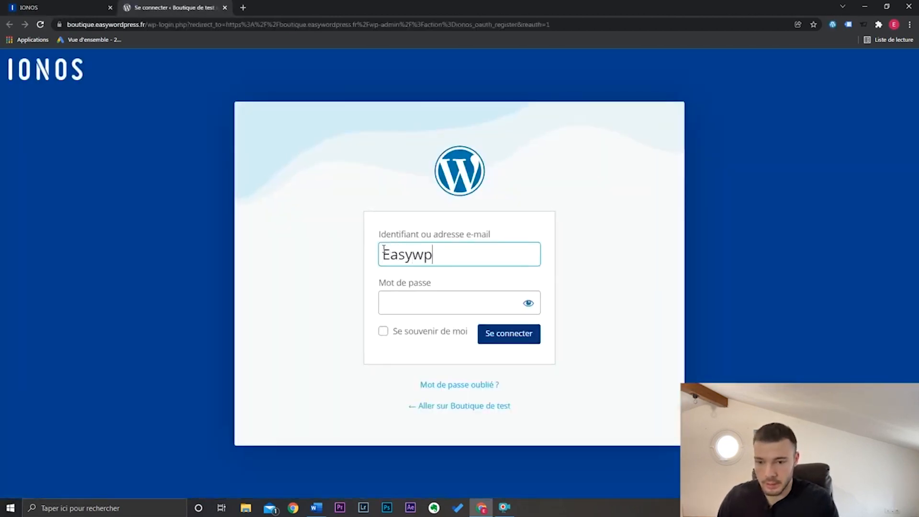
{"action": "type", "text": "22"}
{"action": "key", "text": "Tab"}
{"action": "type", "text": "***********"}
{"action": "left_click", "coordinate": [404, 334]}
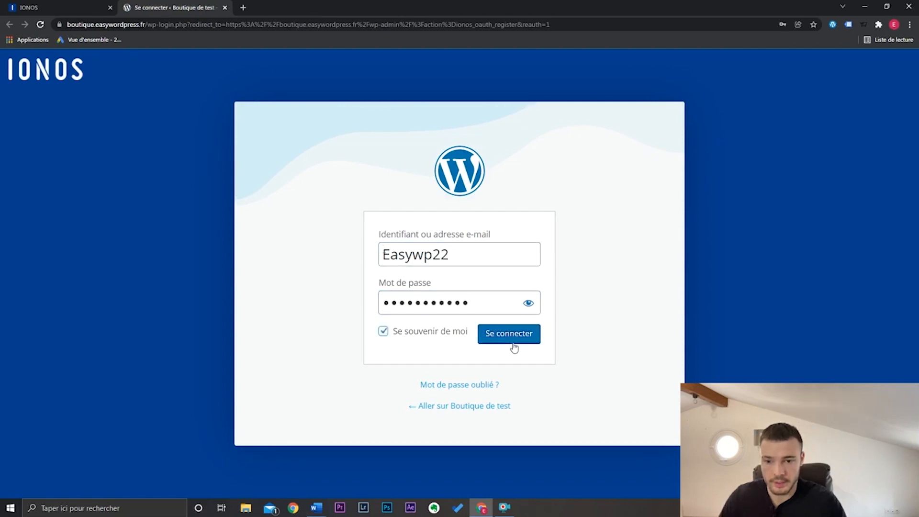
{"action": "left_click", "coordinate": [510, 335]}
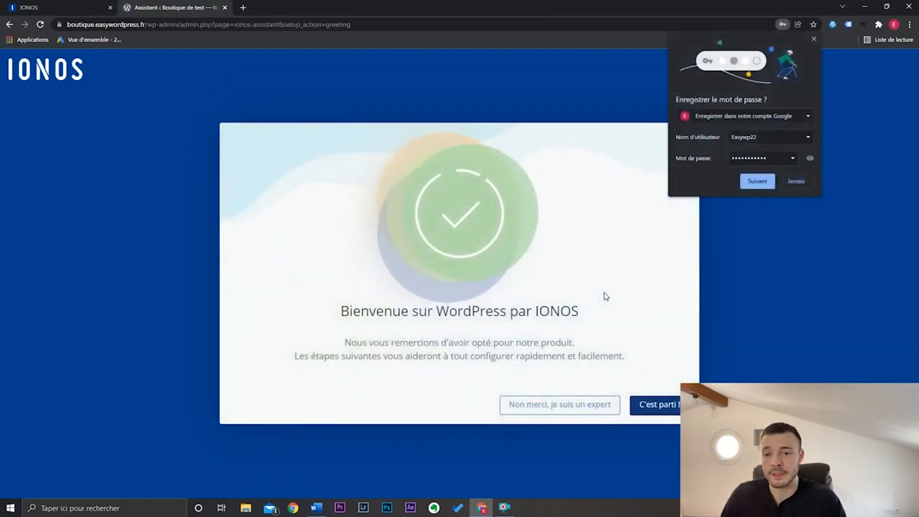
- Decline the IONOS setup assistant as an expert and view the public homepage of Boutique de test
{"action": "left_click", "coordinate": [544, 407]}
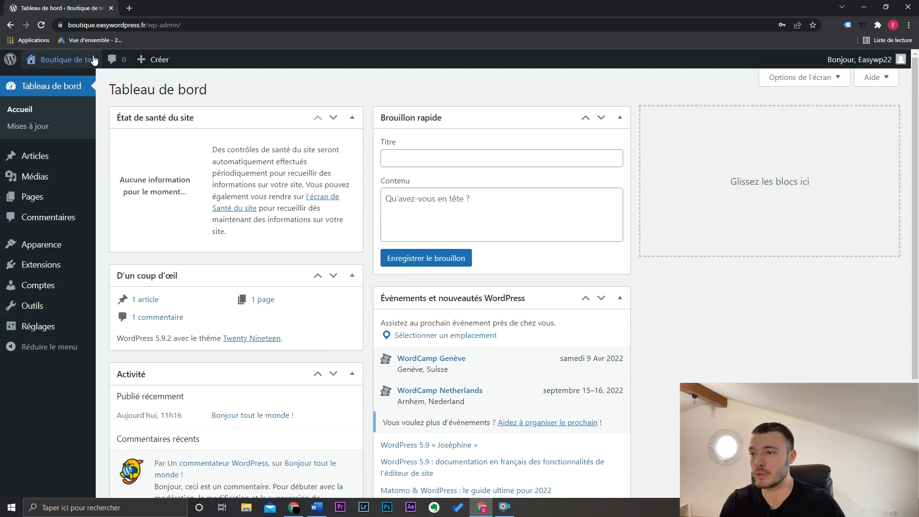
{"action": "mouse_move", "coordinate": [90, 60]}
{"action": "left_click", "coordinate": [86, 80]}
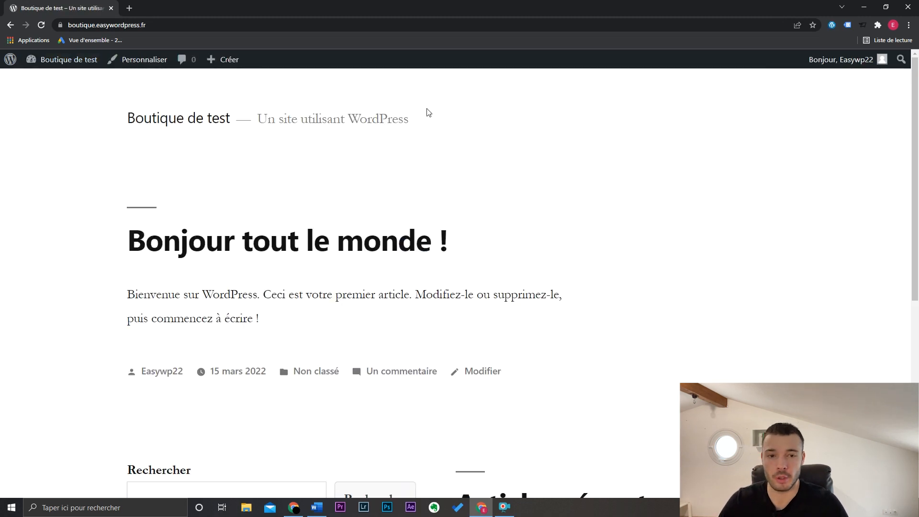
{"action": "left_click_drag", "start_coordinate": [915, 159], "coordinate": [914, 125]}
- Go to the site's theme management and open the catalogue for adding new themes
{"action": "mouse_move", "coordinate": [70, 70]}
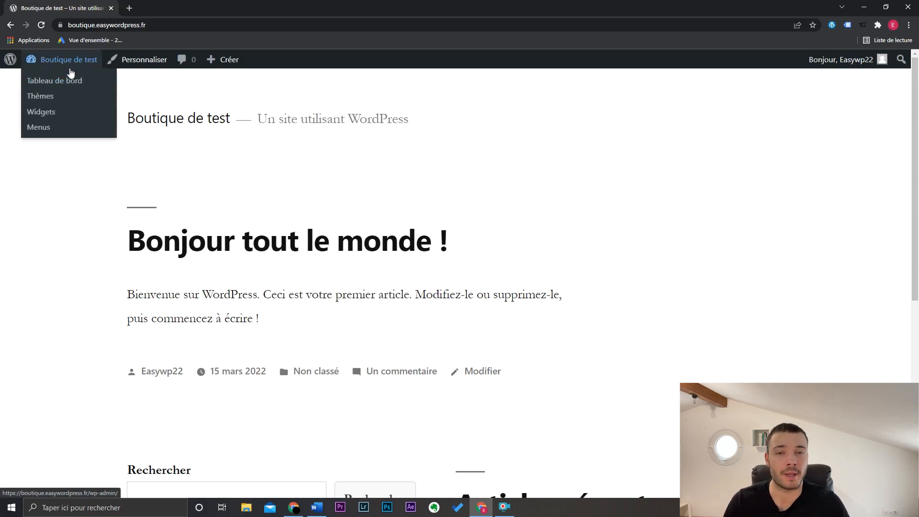
{"action": "left_click", "coordinate": [43, 96]}
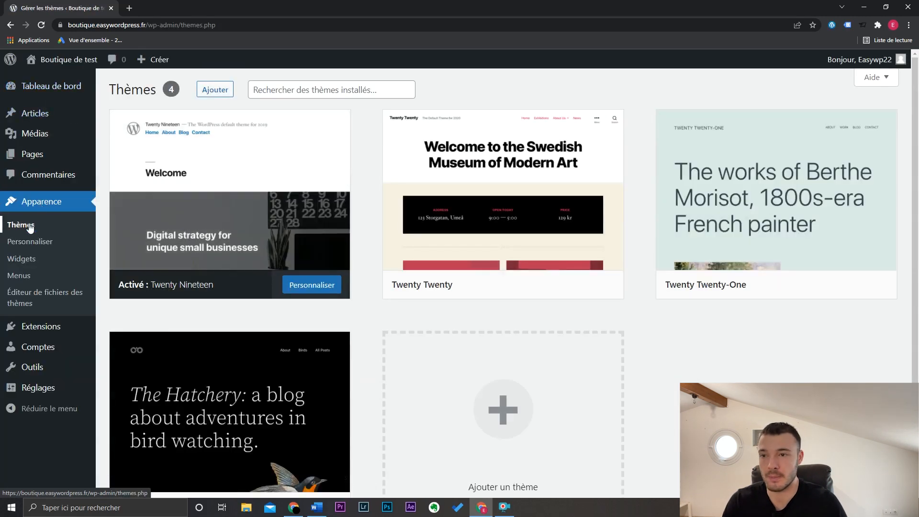
{"action": "left_click", "coordinate": [215, 89]}
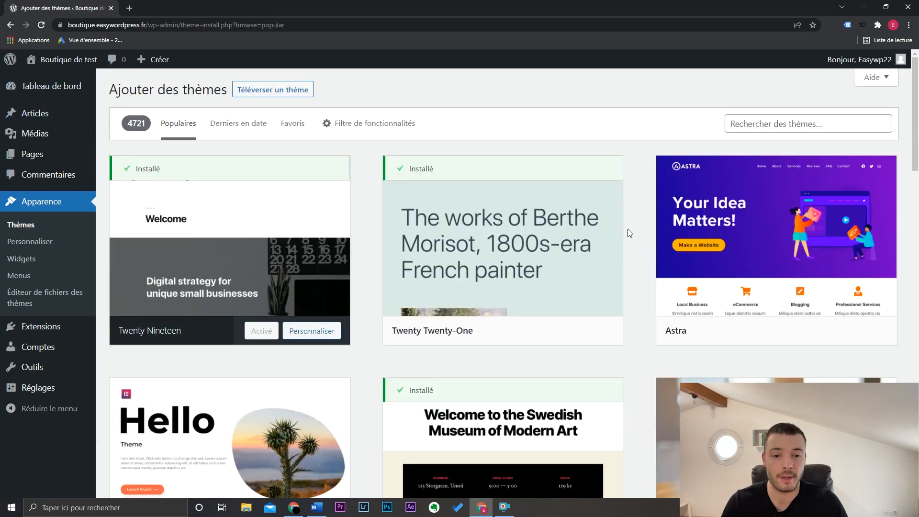
- Search the theme catalogue for "oceanwp", then install and activate the OceanWP theme
{"action": "scroll", "coordinate": [917, 101], "scroll_direction": "down", "scroll_amount": 3}
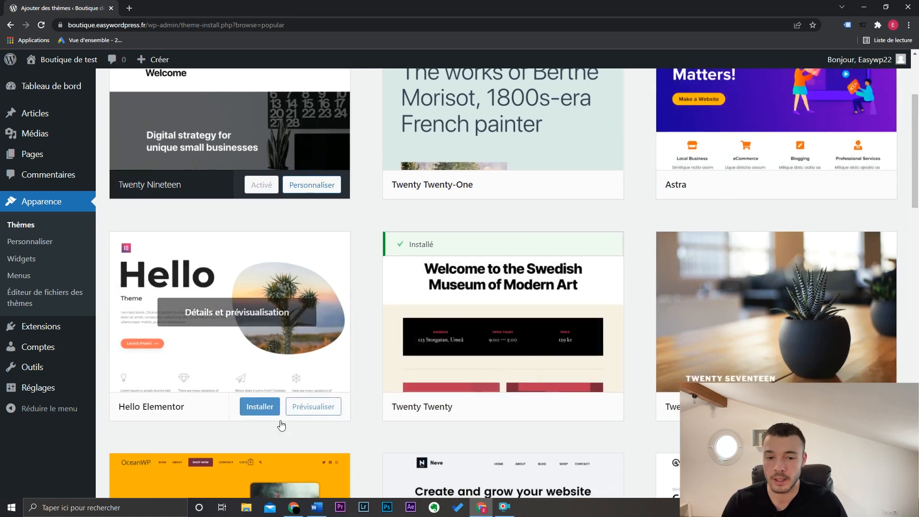
{"action": "left_click_drag", "start_coordinate": [915, 192], "coordinate": [914, 196]}
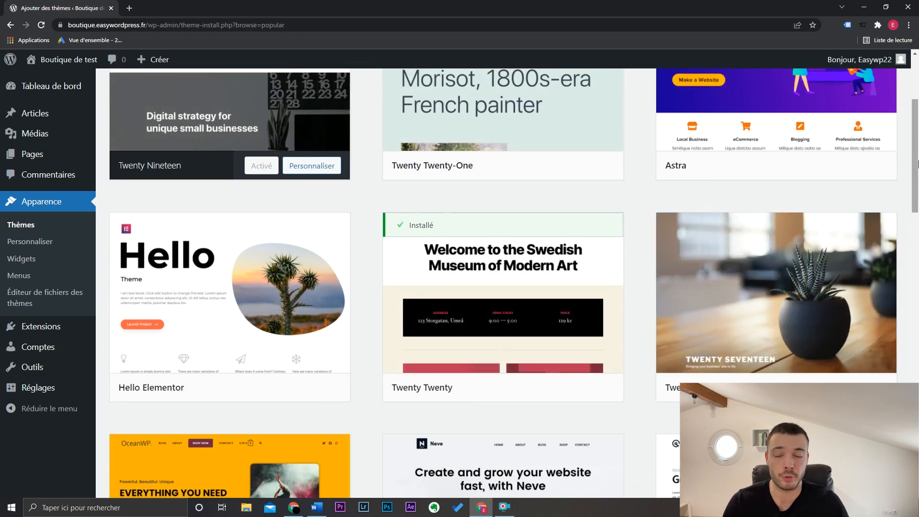
{"action": "left_click_drag", "start_coordinate": [915, 165], "coordinate": [916, 239]}
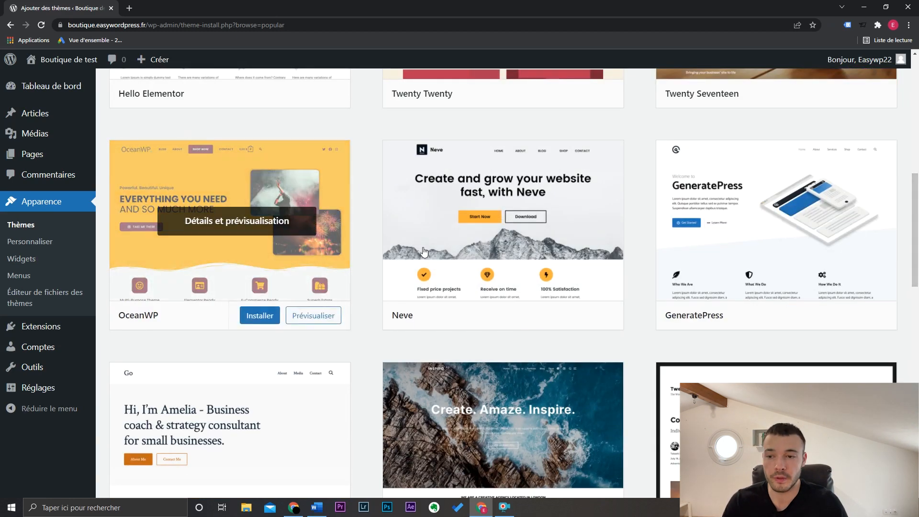
{"action": "scroll", "coordinate": [906, 247], "scroll_direction": "up", "scroll_amount": 10}
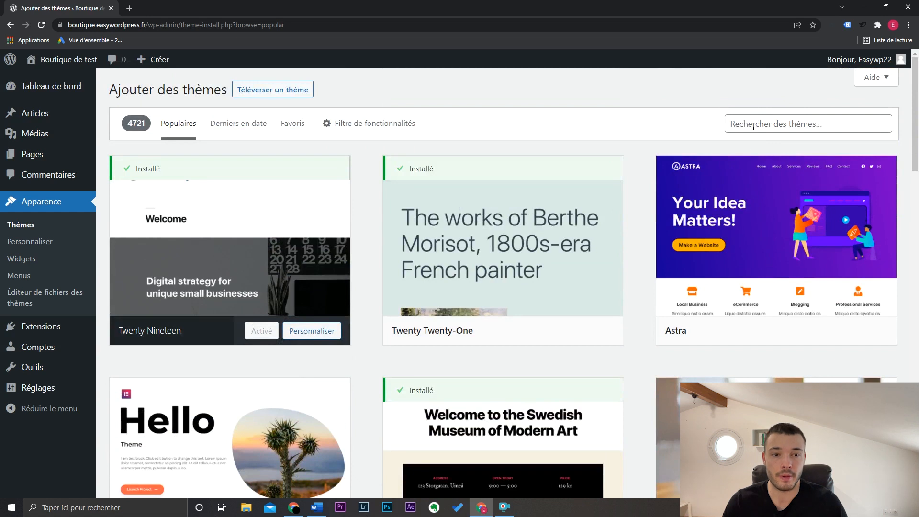
{"action": "left_click", "coordinate": [752, 125]}
{"action": "type", "text": "oceanwp"}
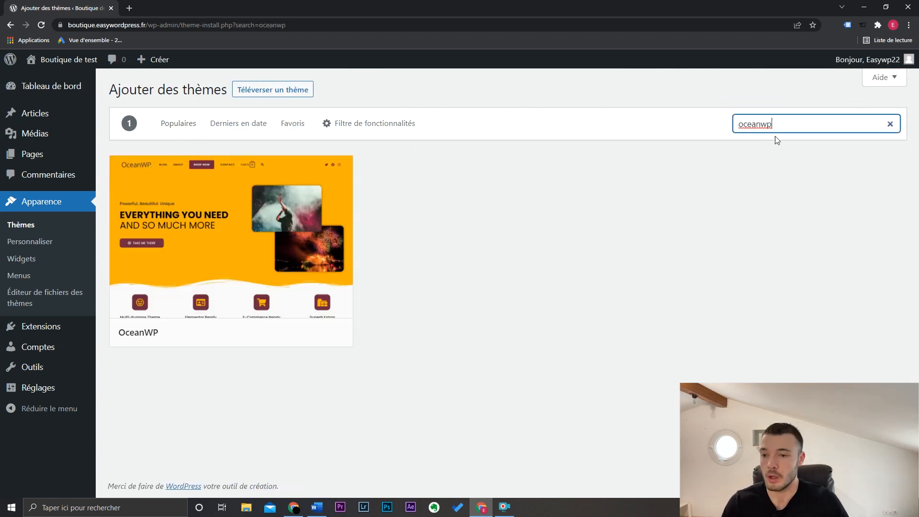
{"action": "mouse_move", "coordinate": [289, 250]}
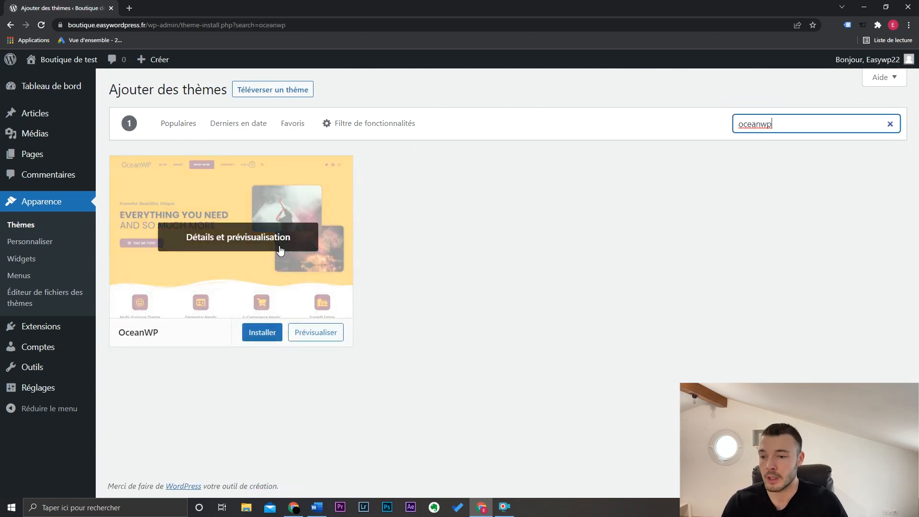
{"action": "left_click", "coordinate": [262, 332]}
{"action": "left_click", "coordinate": [240, 330]}
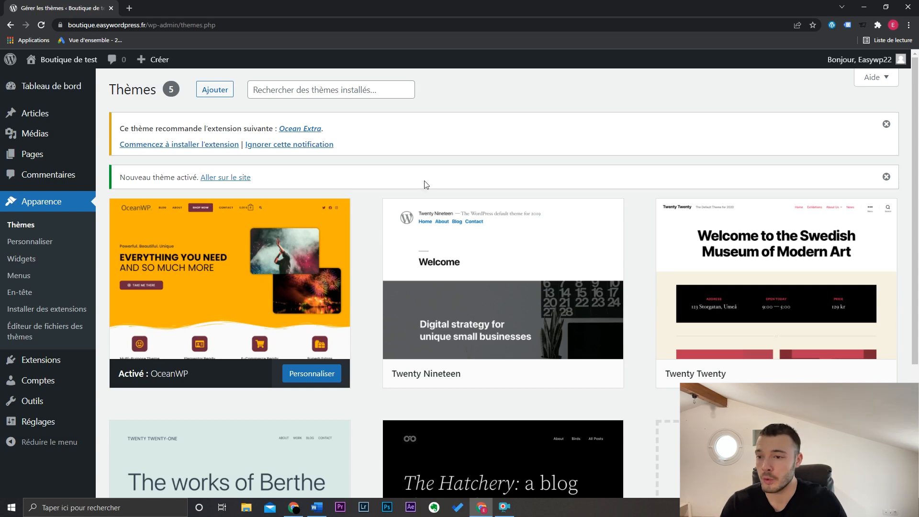
- View the public site with the OceanWP theme and return to the dashboard
{"action": "mouse_move", "coordinate": [62, 61]}
{"action": "left_click", "coordinate": [62, 81]}
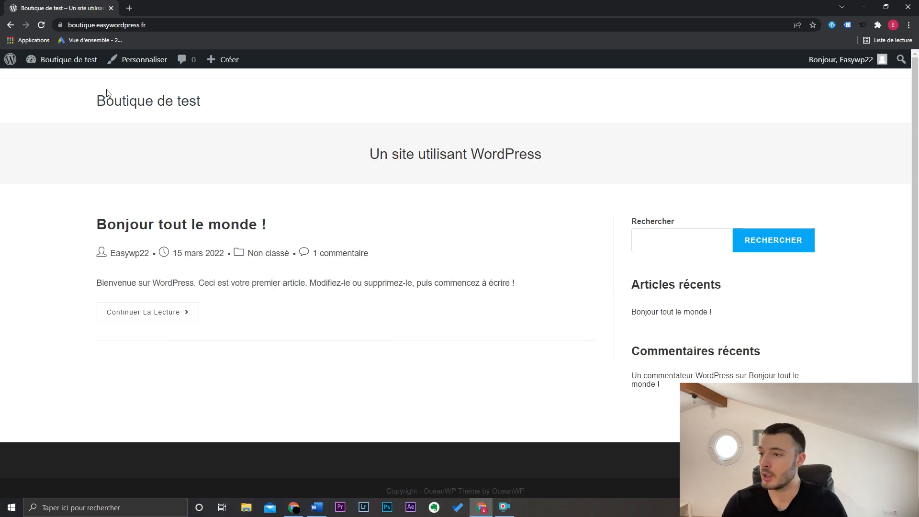
{"action": "mouse_move", "coordinate": [71, 61]}
{"action": "left_click", "coordinate": [75, 81]}
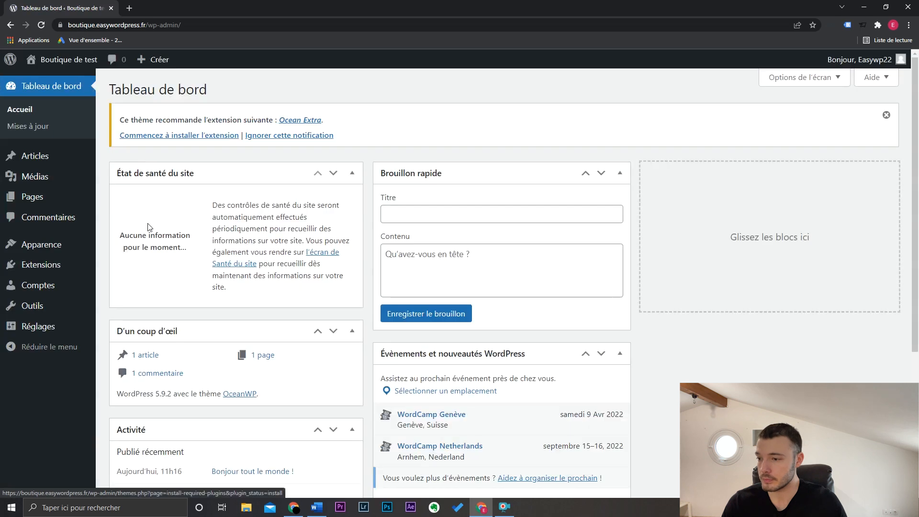
- Open the catalogue for adding extensions and show the popular ones
{"action": "mouse_move", "coordinate": [79, 266]}
{"action": "left_click", "coordinate": [118, 284]}
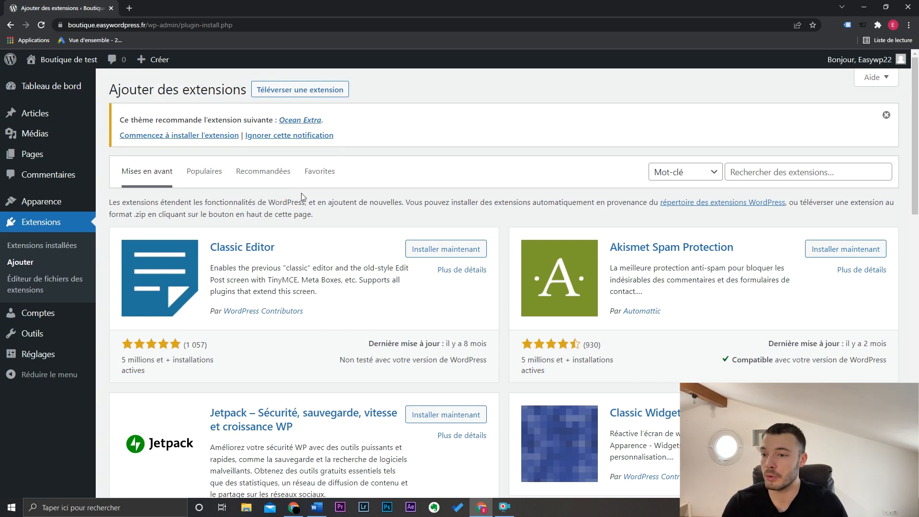
{"action": "left_click", "coordinate": [213, 176]}
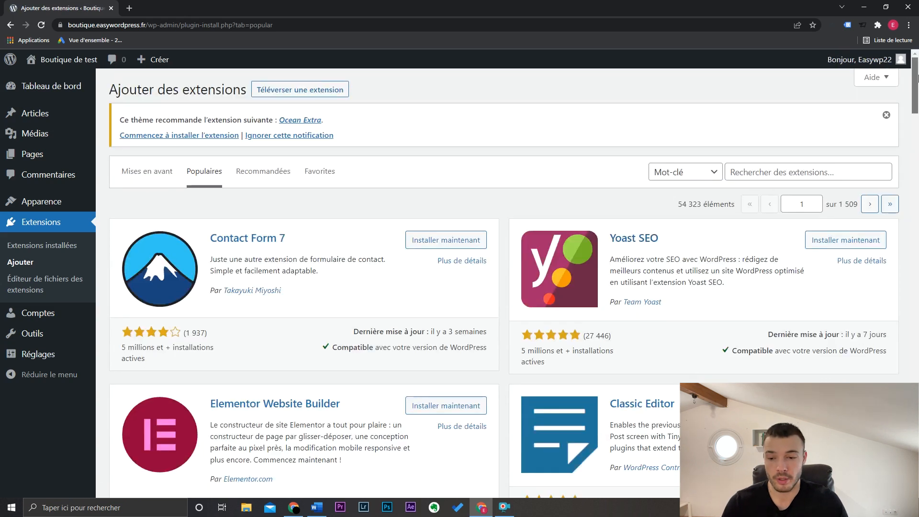
- Find WooCommerce among the popular extensions, then install and activate it
{"action": "scroll", "coordinate": [917, 102], "scroll_direction": "down", "scroll_amount": 4}
{"action": "left_click_drag", "start_coordinate": [917, 102], "coordinate": [917, 108]}
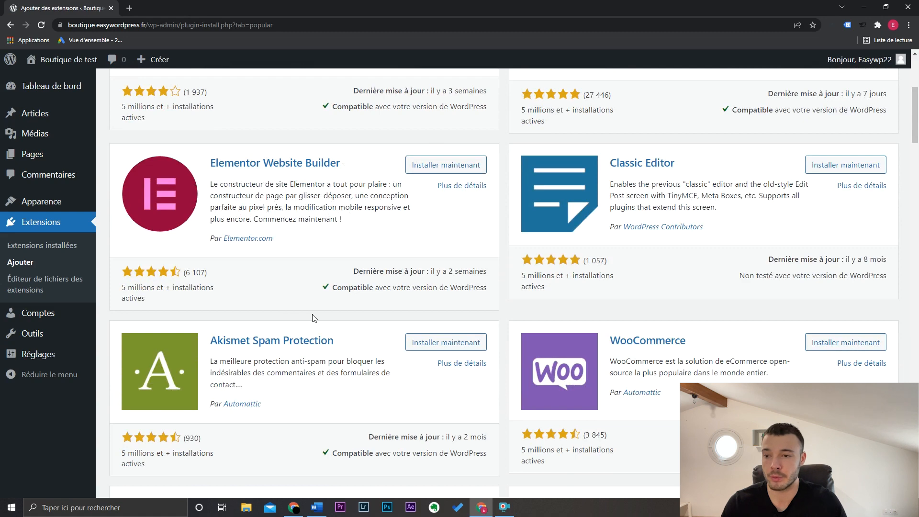
{"action": "scroll", "coordinate": [330, 306], "scroll_direction": "up", "scroll_amount": 3}
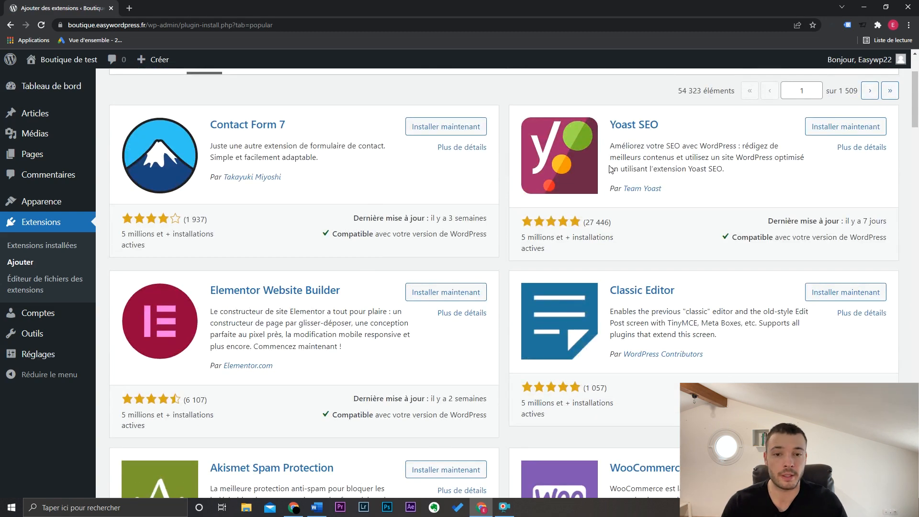
{"action": "scroll", "coordinate": [776, 188], "scroll_direction": "down", "scroll_amount": 3}
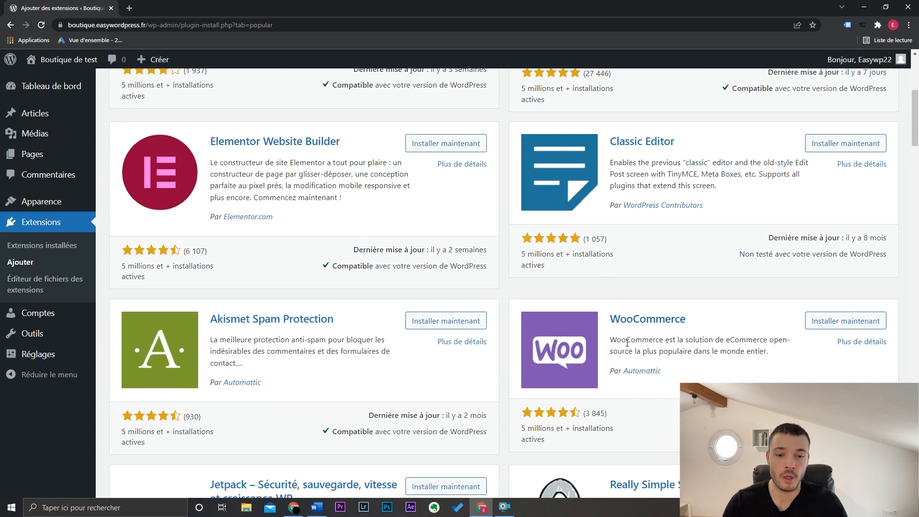
{"action": "scroll", "coordinate": [725, 360], "scroll_direction": "down", "scroll_amount": 1}
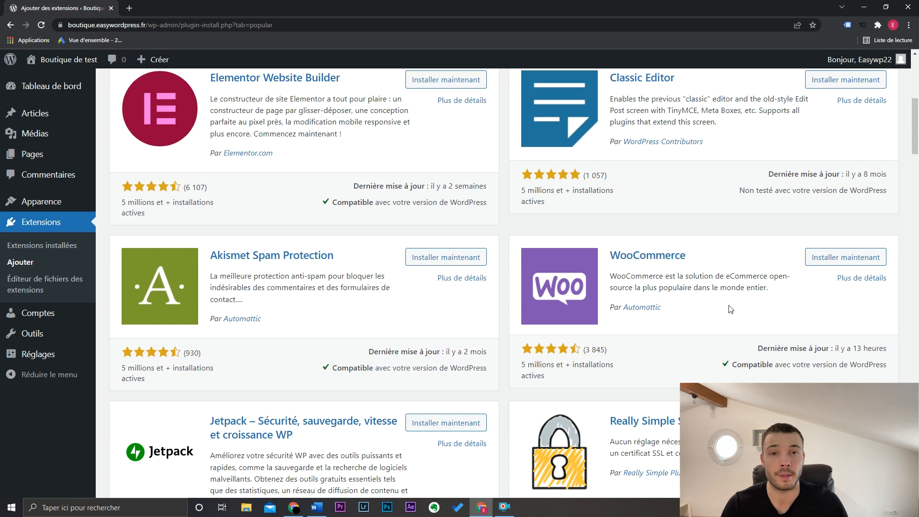
{"action": "left_click", "coordinate": [851, 258]}
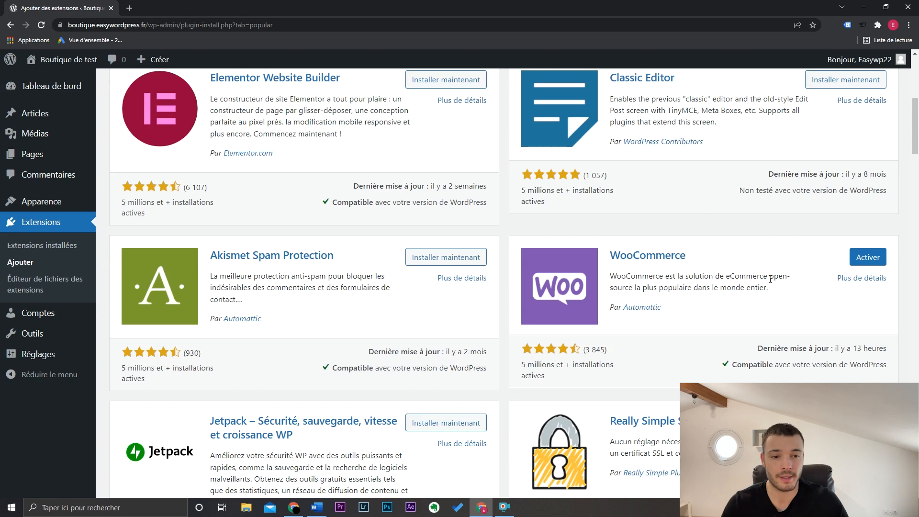
{"action": "left_click", "coordinate": [878, 257]}
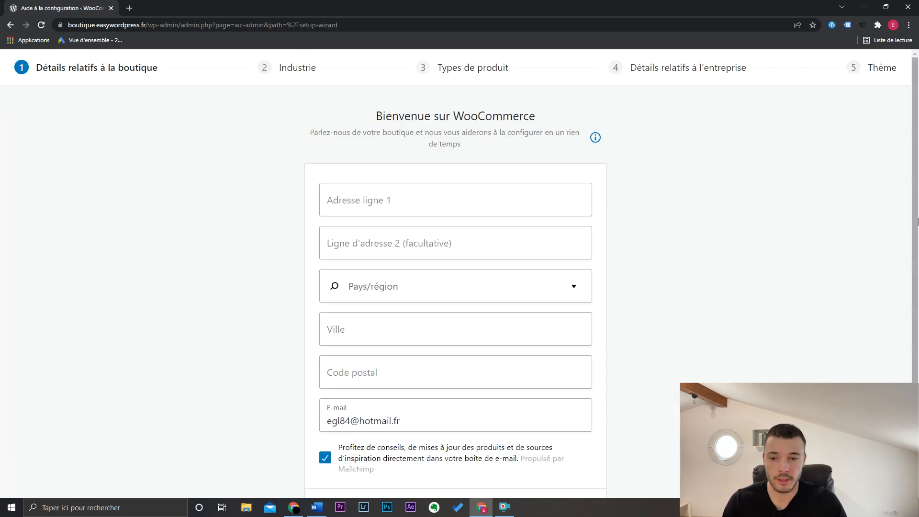
- Fill in the shop's address details with France as the country, opt out of the Mailchimp e-mails, and continue the WooCommerce setup
{"action": "scroll", "coordinate": [914, 241], "scroll_direction": "down", "scroll_amount": 1}
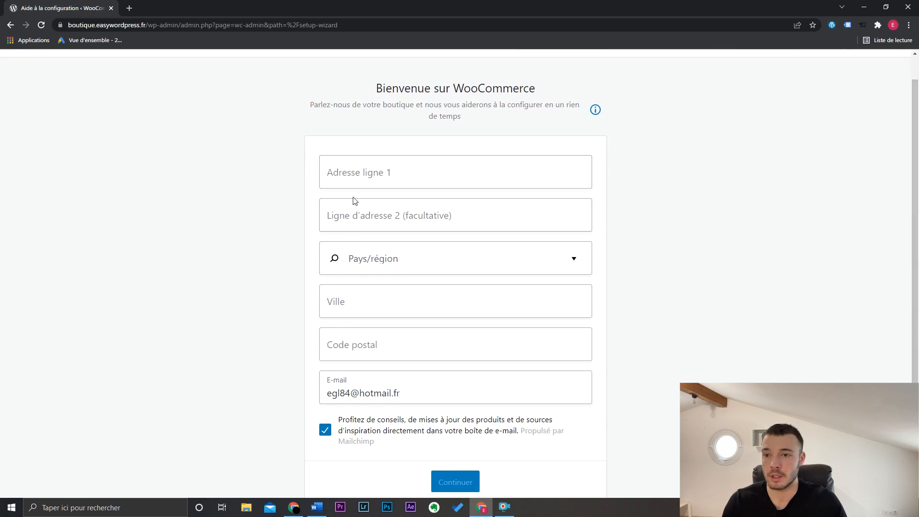
{"action": "left_click", "coordinate": [411, 169]}
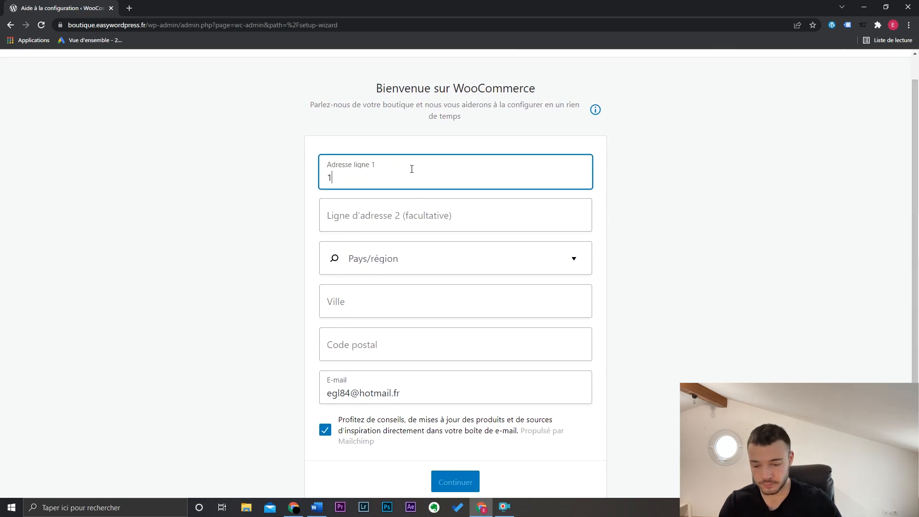
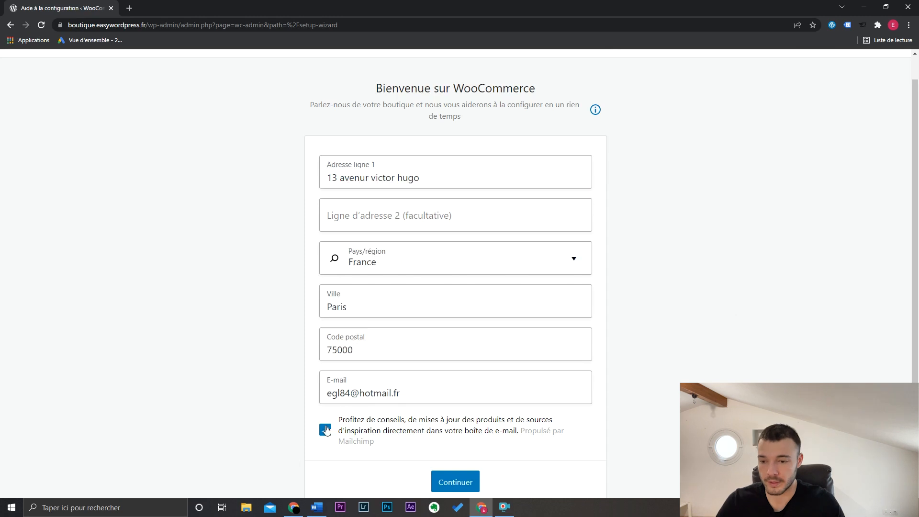
{"action": "left_click", "coordinate": [324, 429]}
{"action": "left_click", "coordinate": [466, 434]}
{"action": "left_click", "coordinate": [466, 434]}
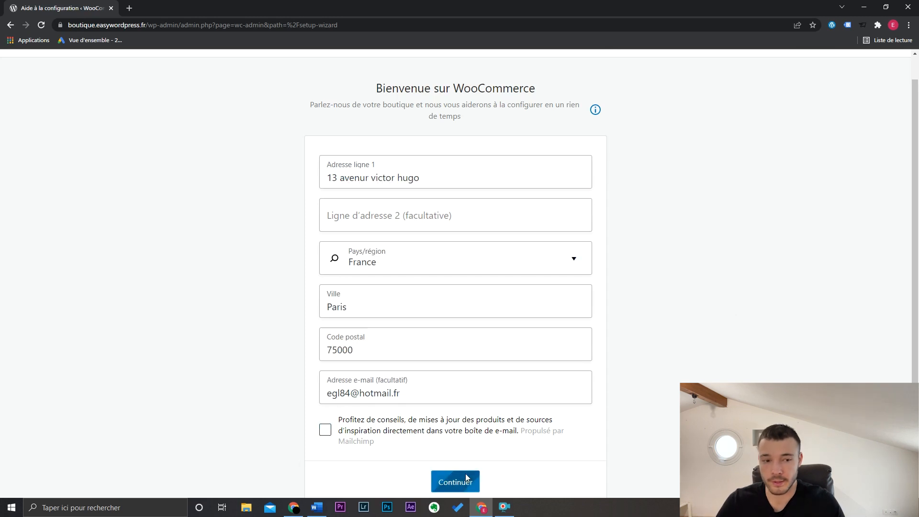
{"action": "left_click", "coordinate": [453, 482]}
{"action": "left_click", "coordinate": [446, 311]}
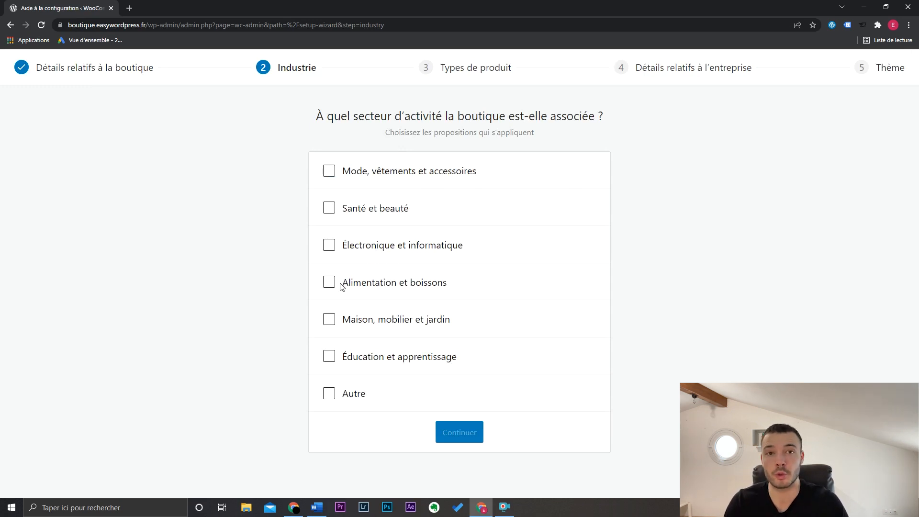
- Set the shop's industry to "Mode, vêtements et accessoires" and keep only "Produits physiques" as the product type
{"action": "left_click", "coordinate": [358, 175]}
{"action": "left_click", "coordinate": [467, 432]}
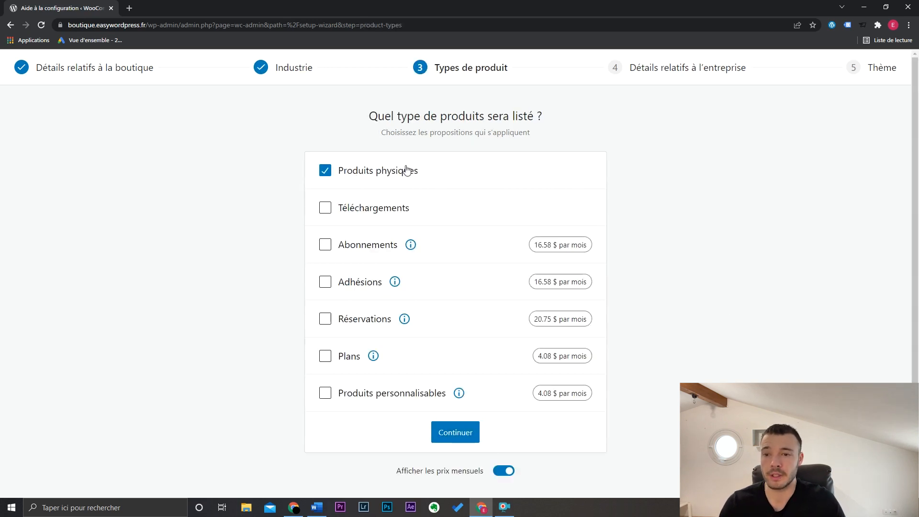
{"action": "left_click", "coordinate": [404, 213]}
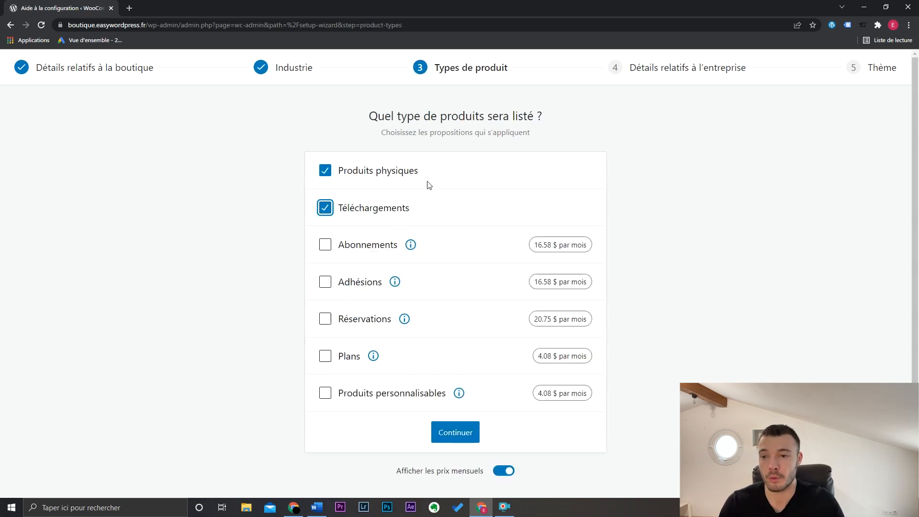
{"action": "left_click", "coordinate": [388, 216]}
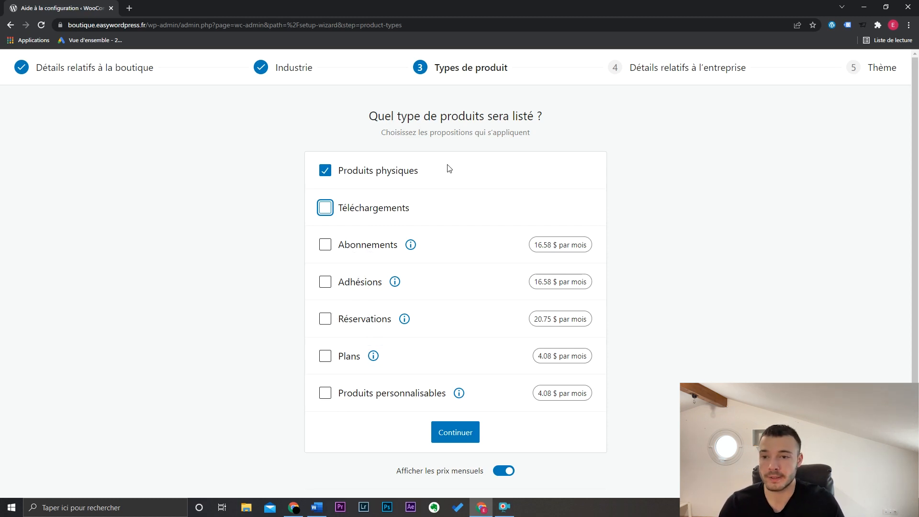
- Continue to the business details, set the planned number of products to "1 – 10" and answer whether products are currently sold elsewhere
{"action": "left_click", "coordinate": [469, 436]}
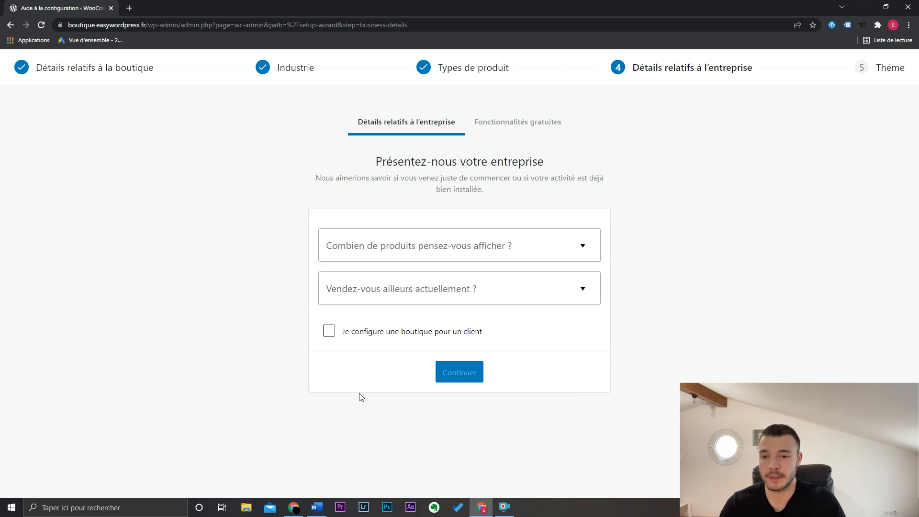
{"action": "left_click", "coordinate": [450, 251]}
{"action": "left_click", "coordinate": [431, 315]}
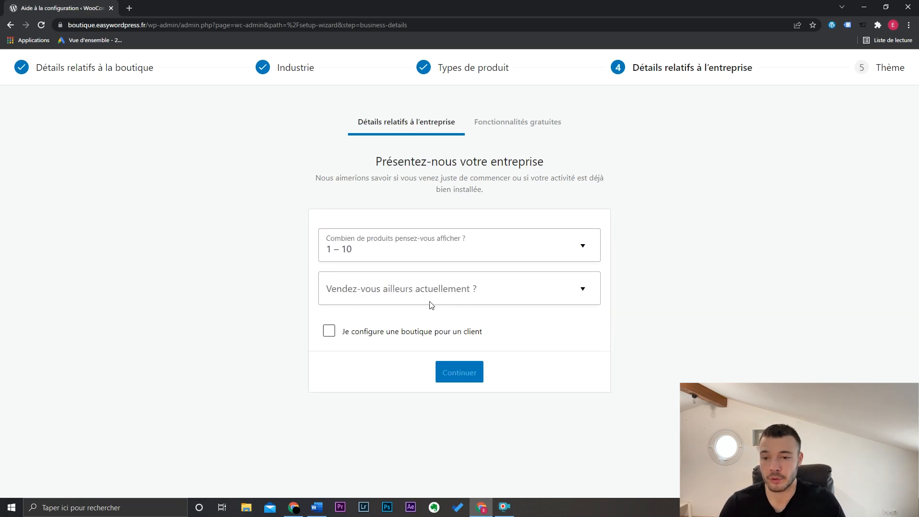
{"action": "left_click", "coordinate": [430, 297]}
{"action": "left_click", "coordinate": [443, 323]}
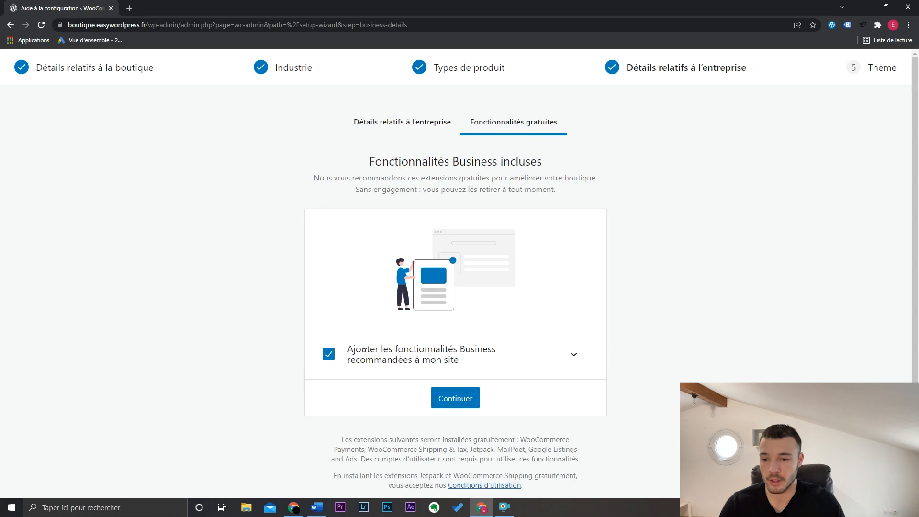
- Decline the recommended Business features and finish the setup wizard with the active OceanWP theme
{"action": "left_click", "coordinate": [329, 355]}
{"action": "left_click", "coordinate": [469, 399]}
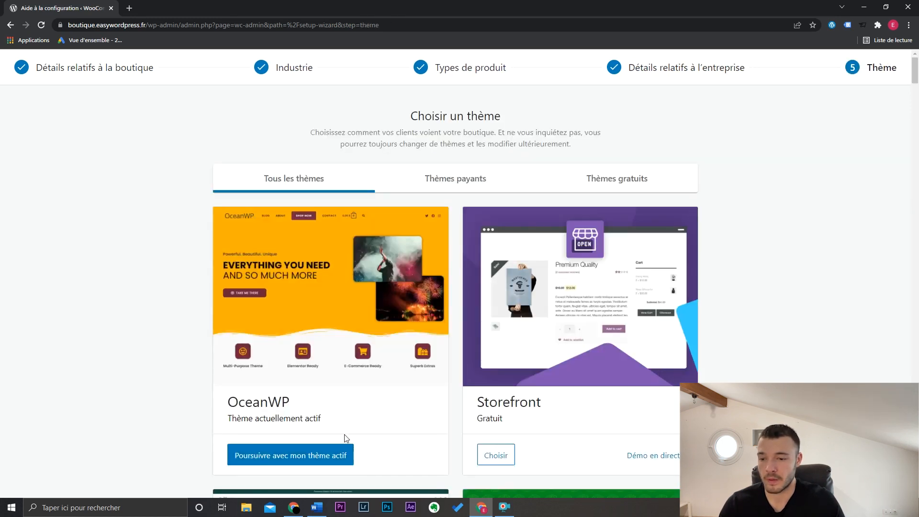
{"action": "left_click", "coordinate": [331, 457]}
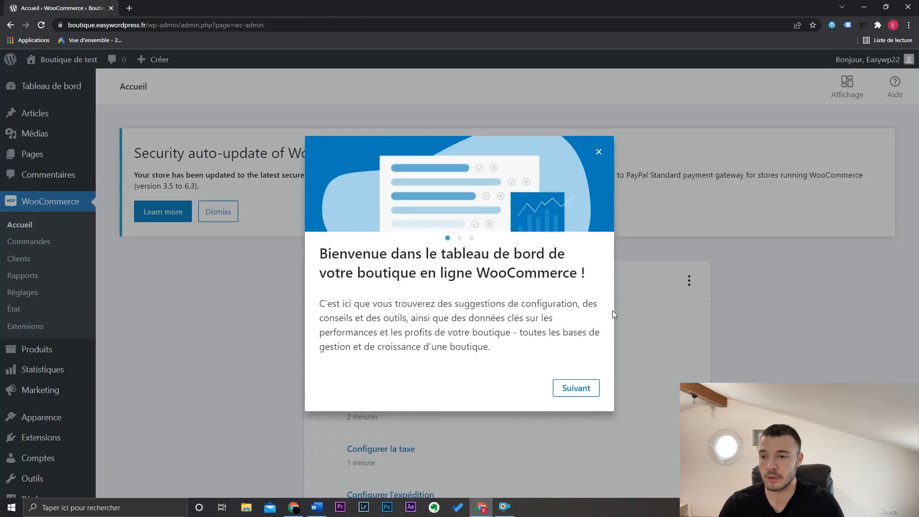
- Close the WooCommerce welcome message, dismiss the security auto-update notice and look over the "Soyez prêt à vendre" checklist
{"action": "left_click", "coordinate": [598, 152]}
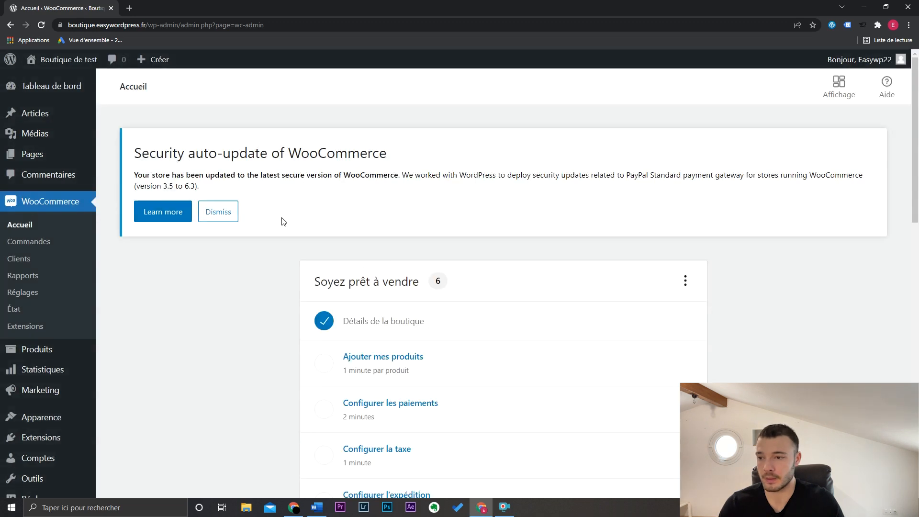
{"action": "left_click", "coordinate": [233, 216]}
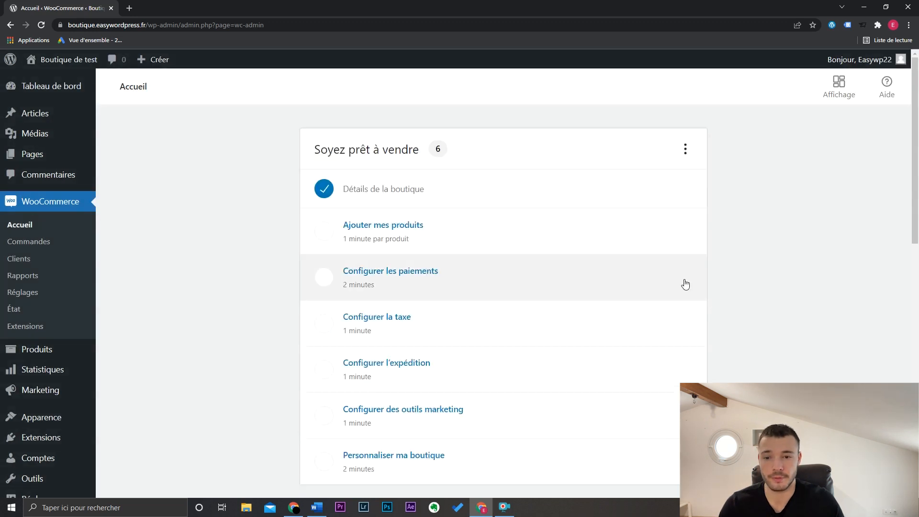
{"action": "scroll", "coordinate": [754, 271], "scroll_direction": "down", "scroll_amount": 1}
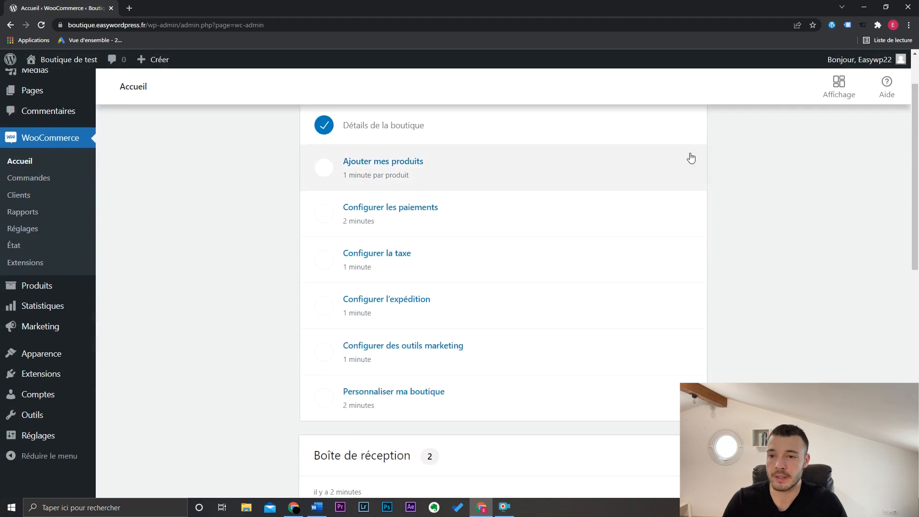
{"action": "scroll", "coordinate": [820, 280], "scroll_direction": "up", "scroll_amount": 1}
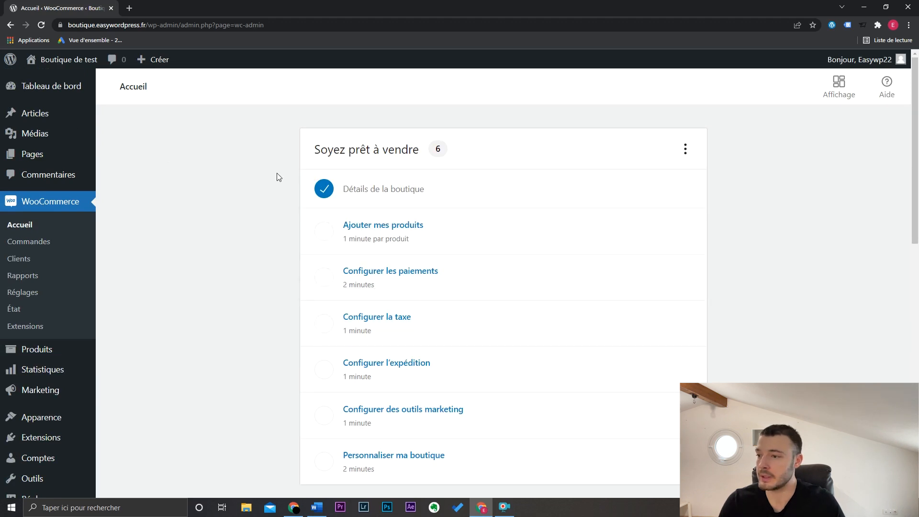
- Open the list of all site pages and examine the shop pages, along with the WooCommerce sections available
{"action": "mouse_move", "coordinate": [96, 153]}
{"action": "left_click", "coordinate": [147, 160]}
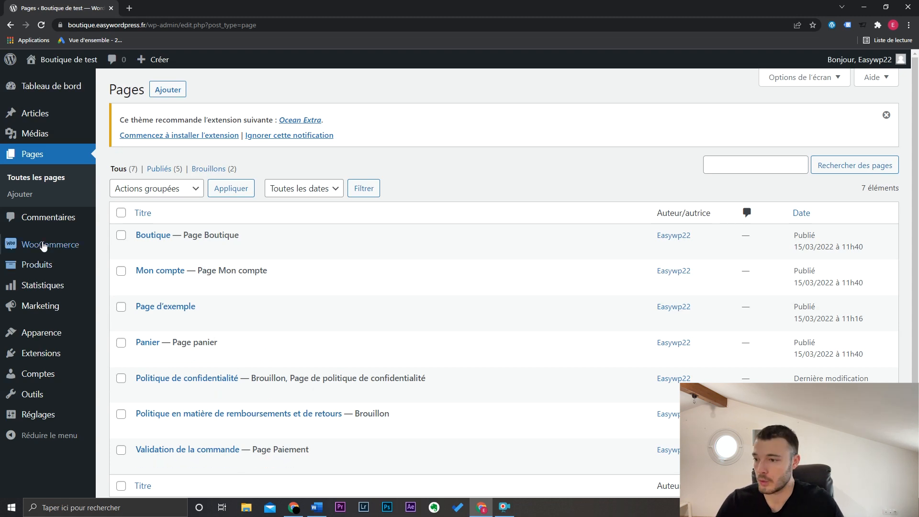
{"action": "mouse_move", "coordinate": [53, 244]}
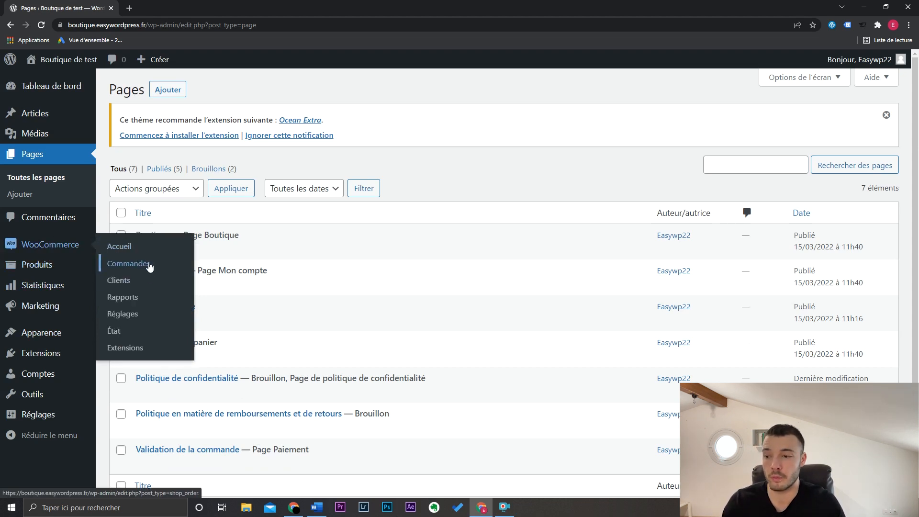
- Start a new product and name it "T-shirt homme"
{"action": "mouse_move", "coordinate": [76, 266]}
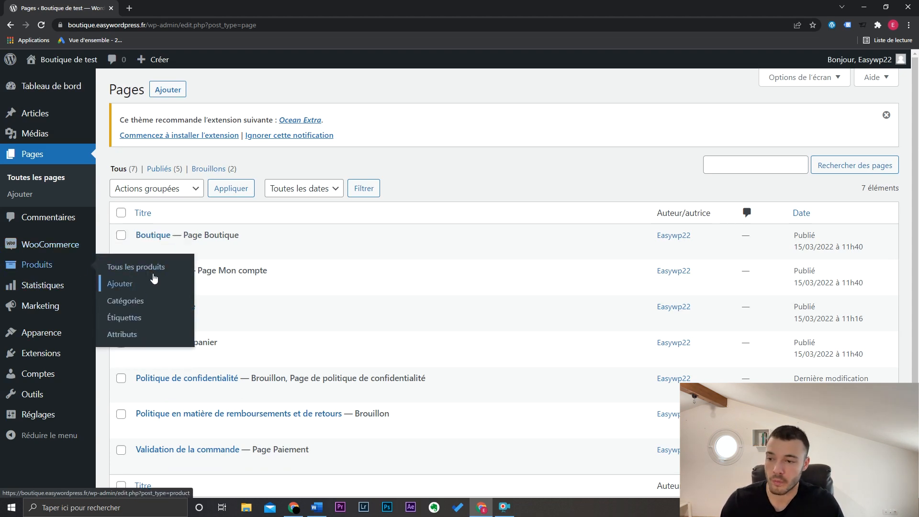
{"action": "left_click", "coordinate": [123, 285]}
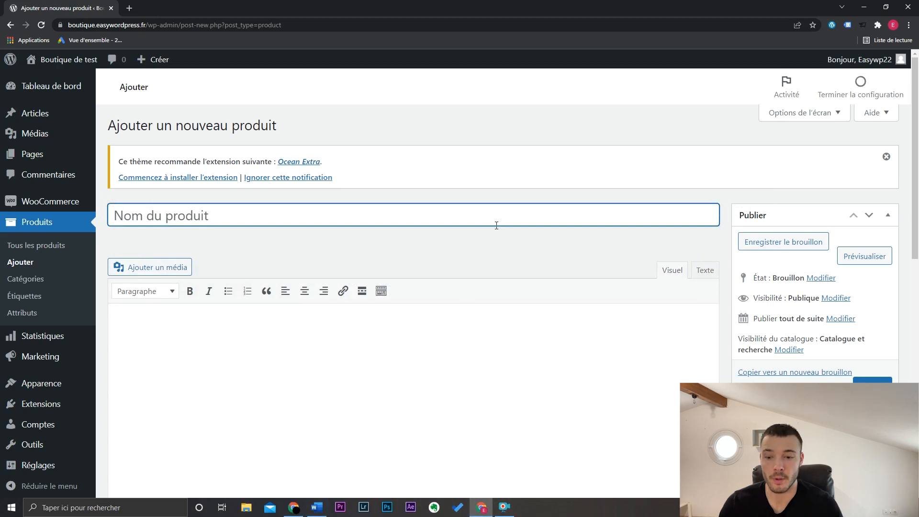
{"action": "type", "text": "T-shirt homme"}
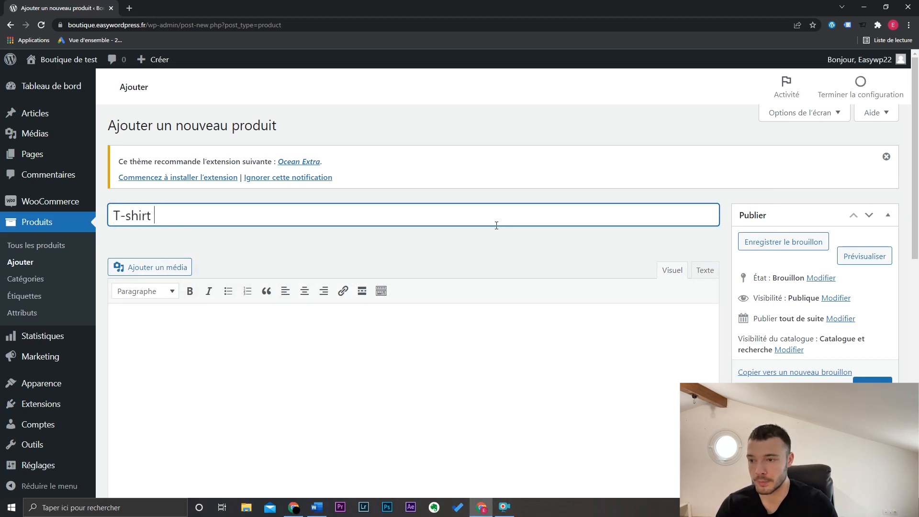
- Enter "Description longue" as the product's main description
{"action": "scroll", "coordinate": [382, 239], "scroll_direction": "down", "scroll_amount": 1}
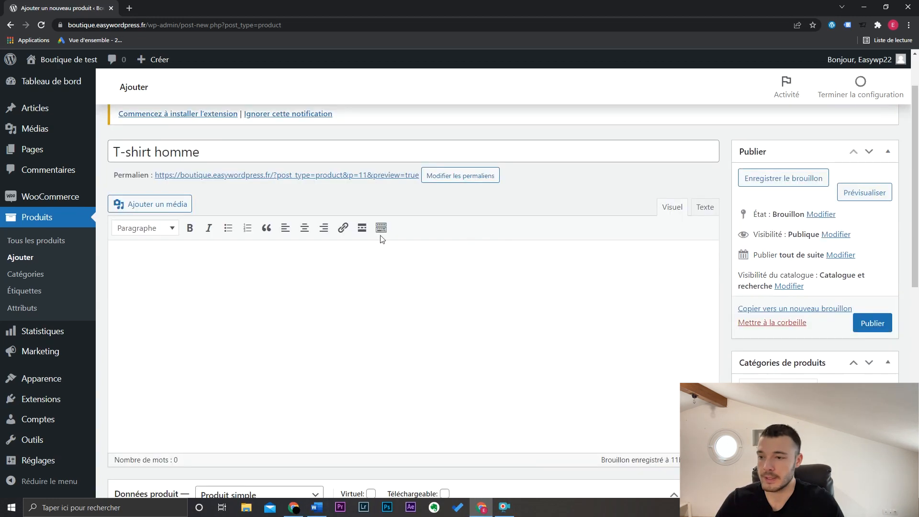
{"action": "left_click", "coordinate": [289, 276]}
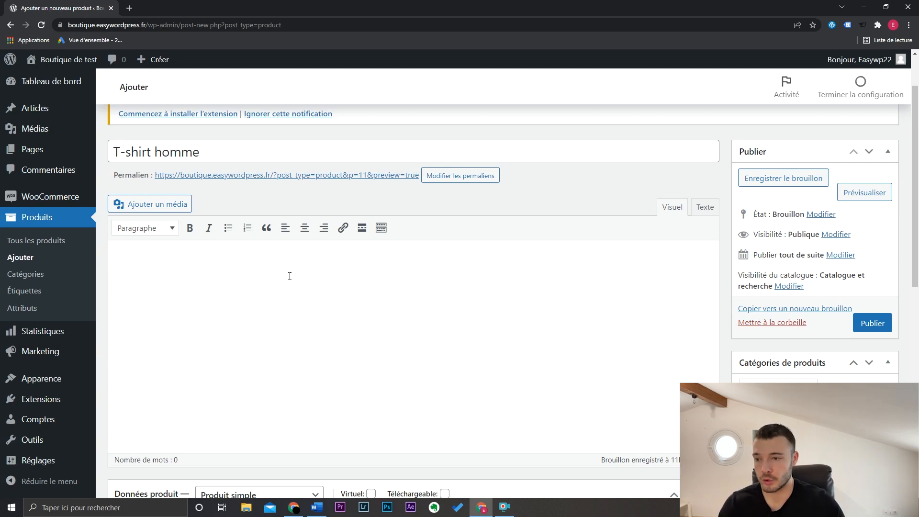
{"action": "type", "text": "Description"}
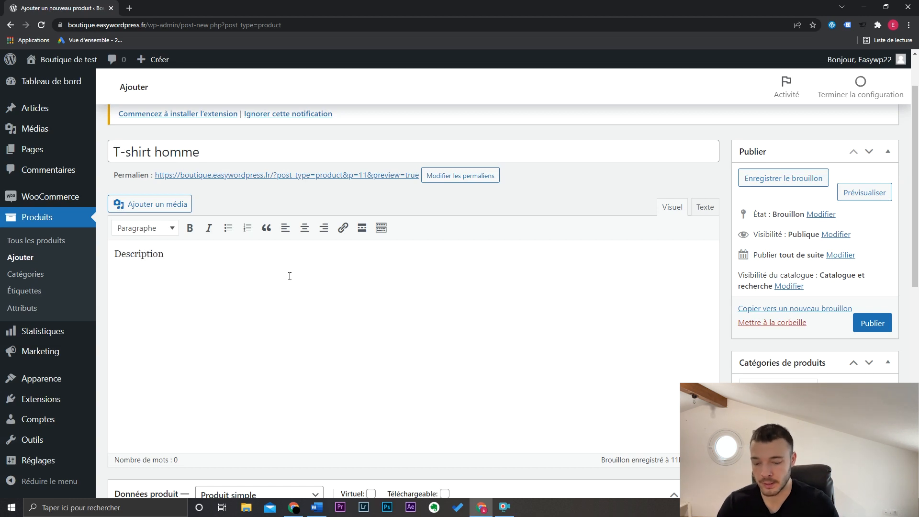
{"action": "type", "text": " longue"}
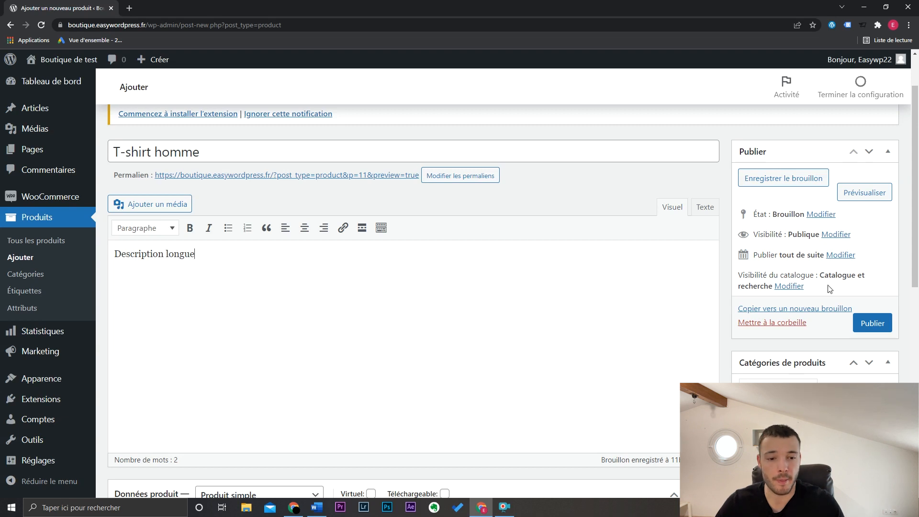
- Keep the product type as "Produit simple" and set the regular price to 79 € and the promo price to 49 €
{"action": "scroll", "coordinate": [375, 404], "scroll_direction": "down", "scroll_amount": 4}
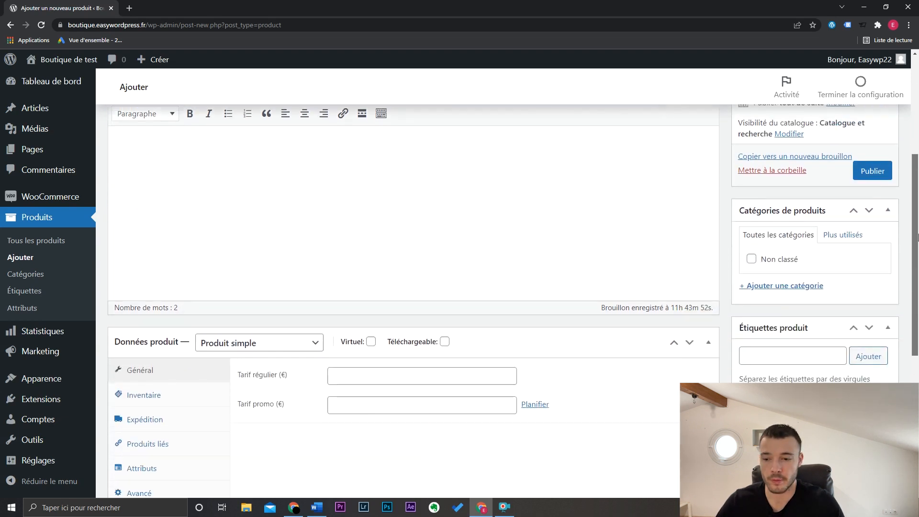
{"action": "scroll", "coordinate": [461, 321], "scroll_direction": "down", "scroll_amount": 3}
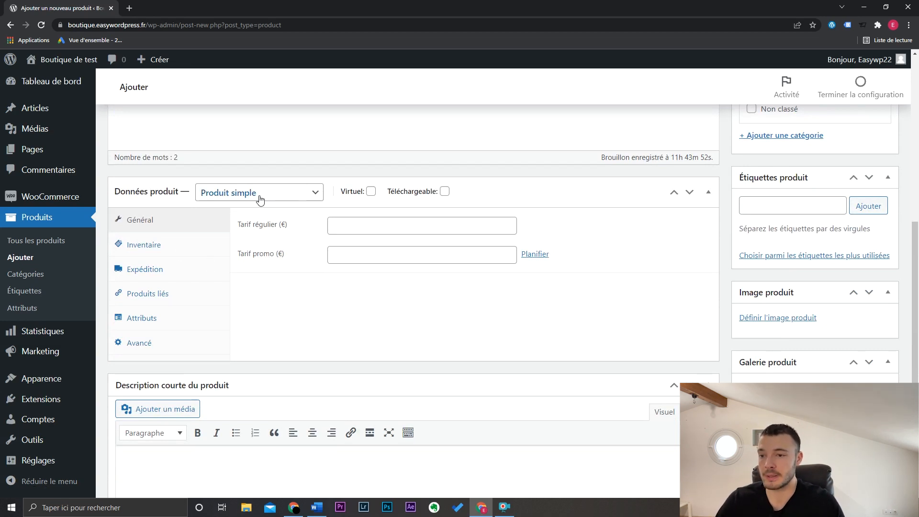
{"action": "left_click", "coordinate": [273, 192]}
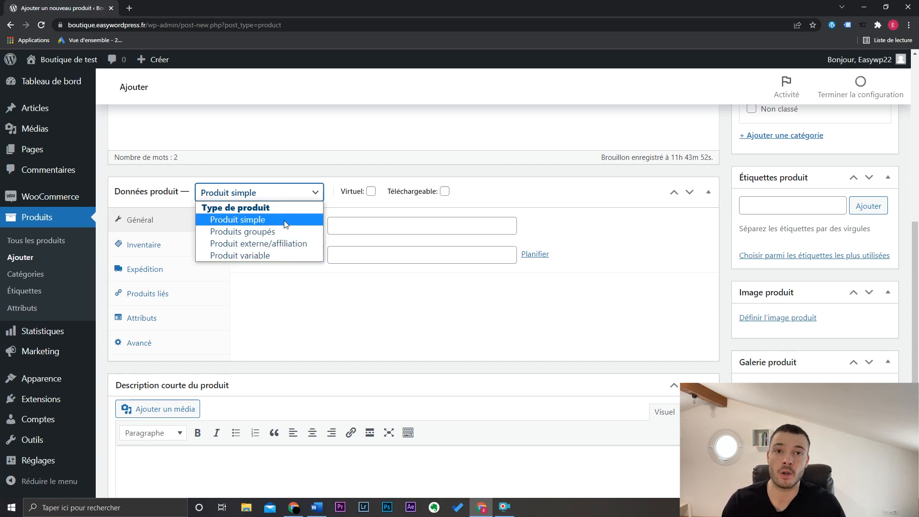
{"action": "left_click", "coordinate": [293, 200]}
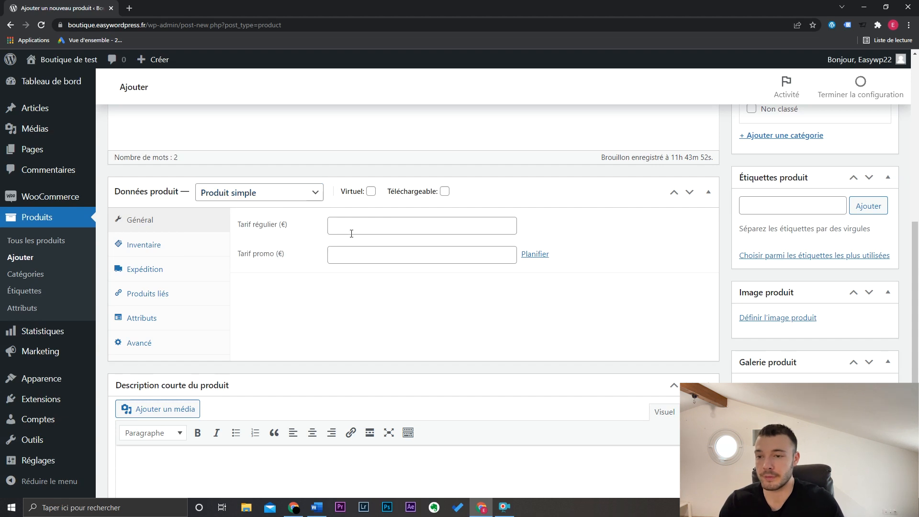
{"action": "left_click", "coordinate": [357, 227]}
{"action": "type", "text": "79"}
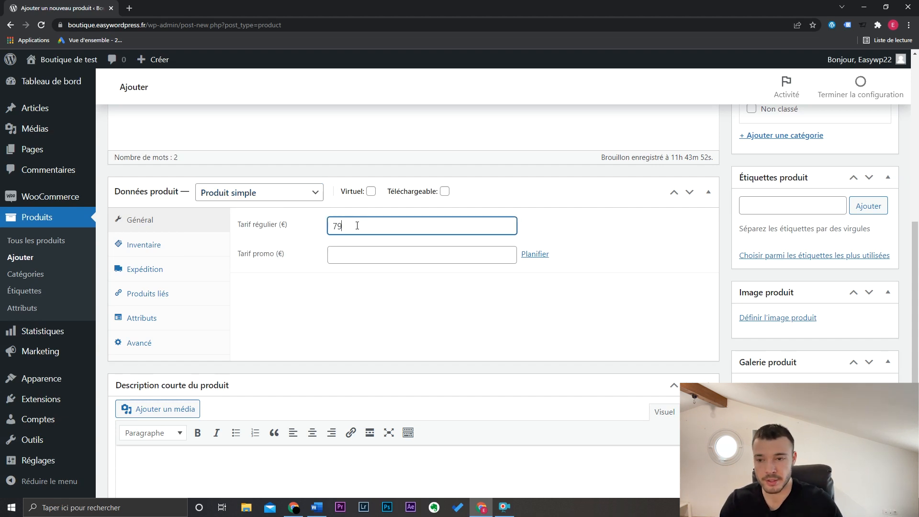
{"action": "left_click", "coordinate": [371, 250]}
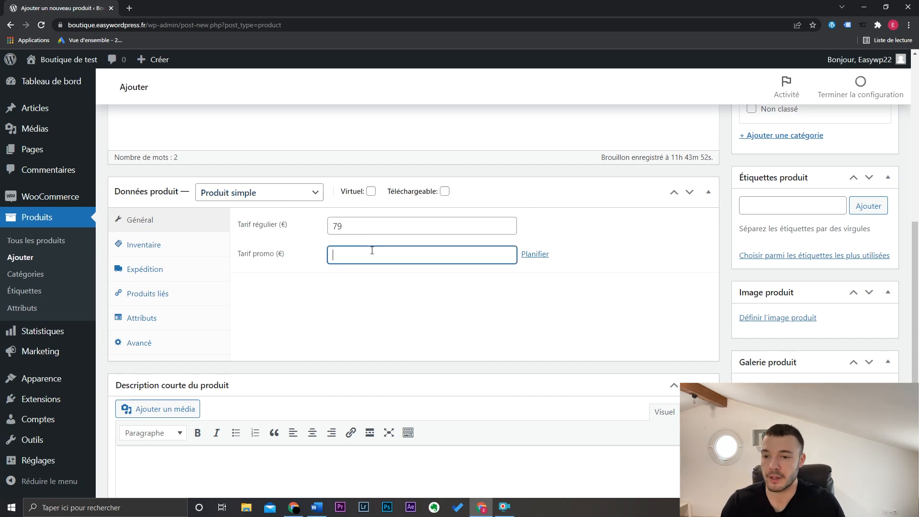
{"action": "type", "text": "49"}
{"action": "left_click", "coordinate": [360, 311]}
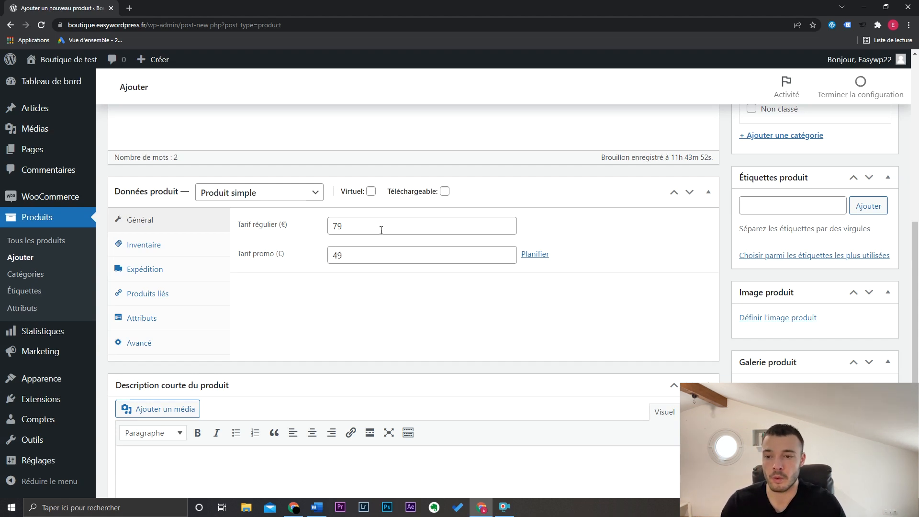
{"action": "left_click_drag", "start_coordinate": [381, 230], "coordinate": [330, 257]}
{"action": "left_click", "coordinate": [349, 255]}
{"action": "left_click", "coordinate": [337, 280]}
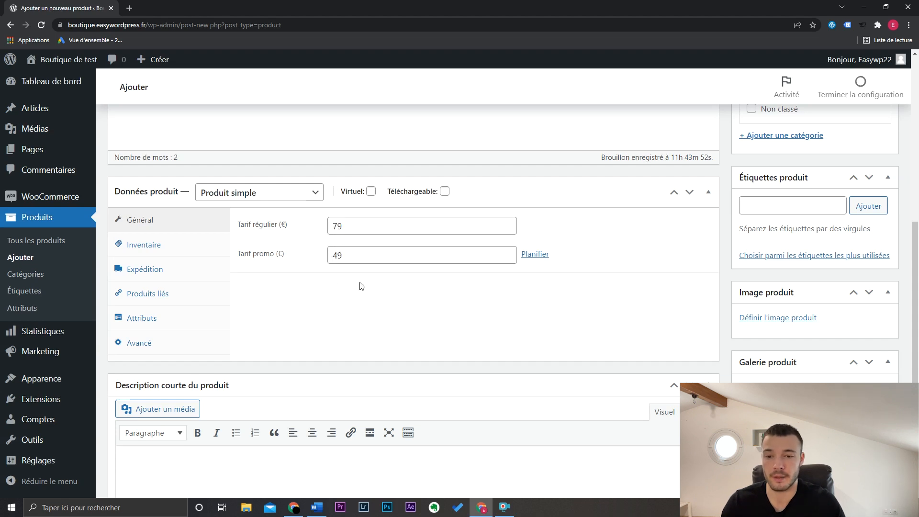
{"action": "left_click", "coordinate": [546, 259]}
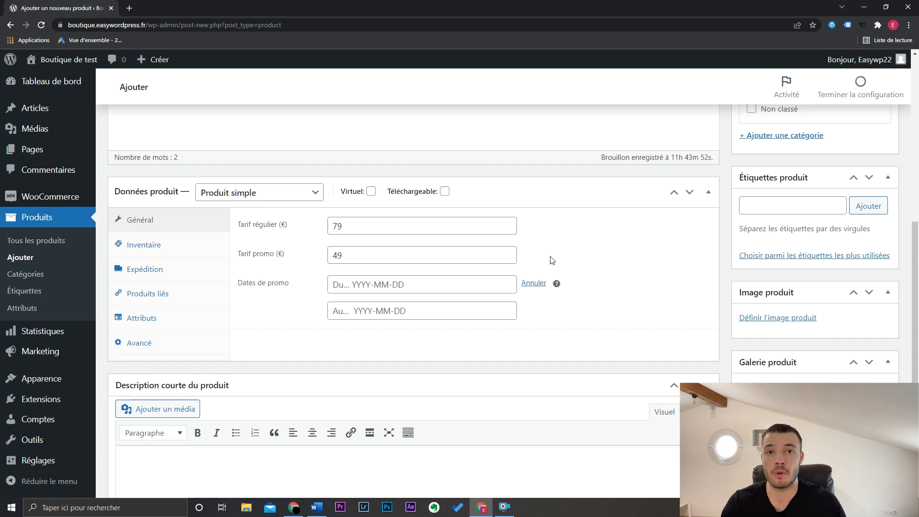
{"action": "left_click", "coordinate": [383, 287]}
{"action": "left_click", "coordinate": [498, 309]}
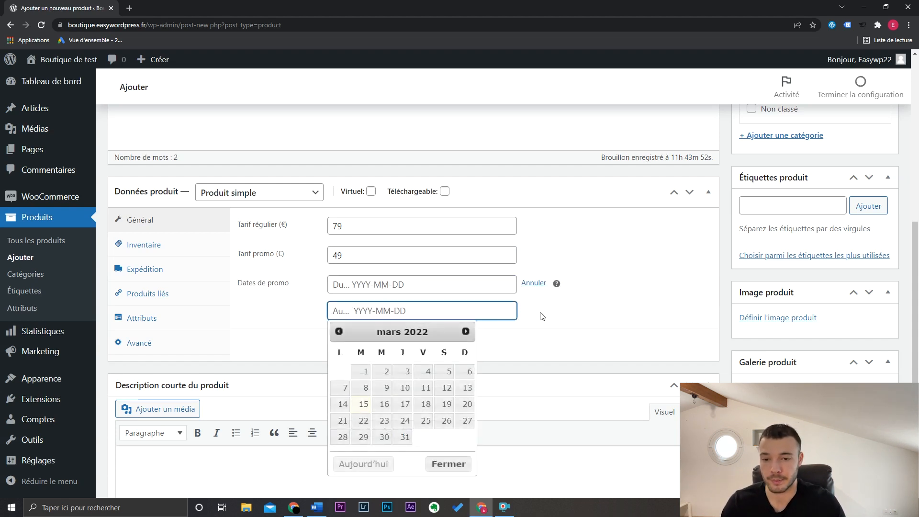
{"action": "left_click", "coordinate": [535, 284]}
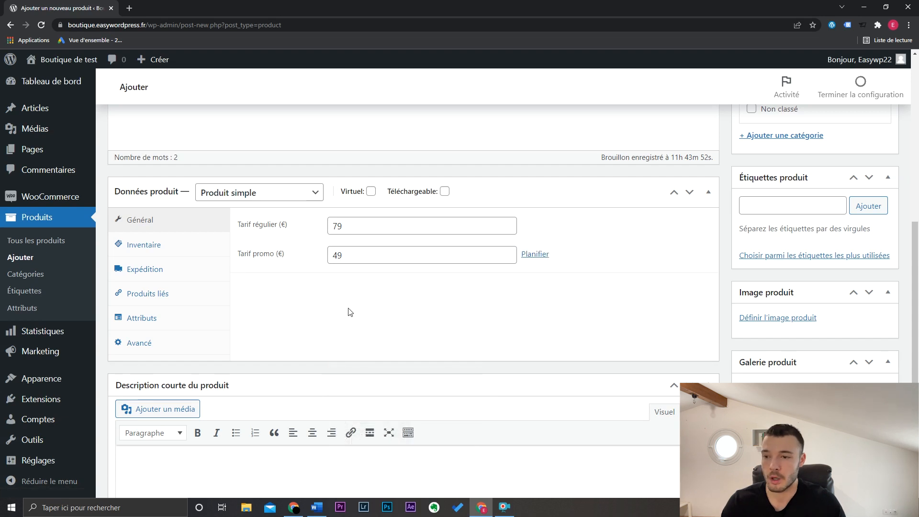
- Enable stock management with a quantity of 7, keep backorders on "Ne pas autoriser" and limit the product to one per order
{"action": "left_click", "coordinate": [209, 250]}
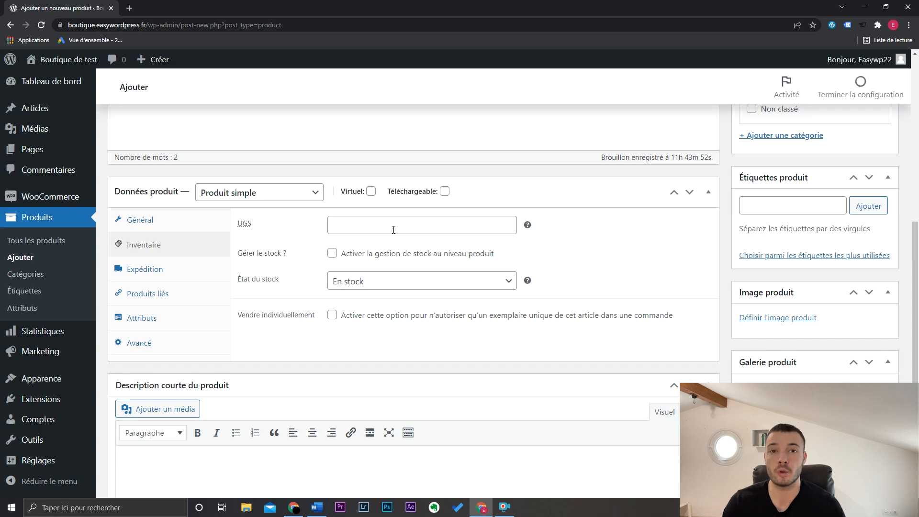
{"action": "left_click", "coordinate": [332, 259]}
{"action": "double_click", "coordinate": [329, 277]}
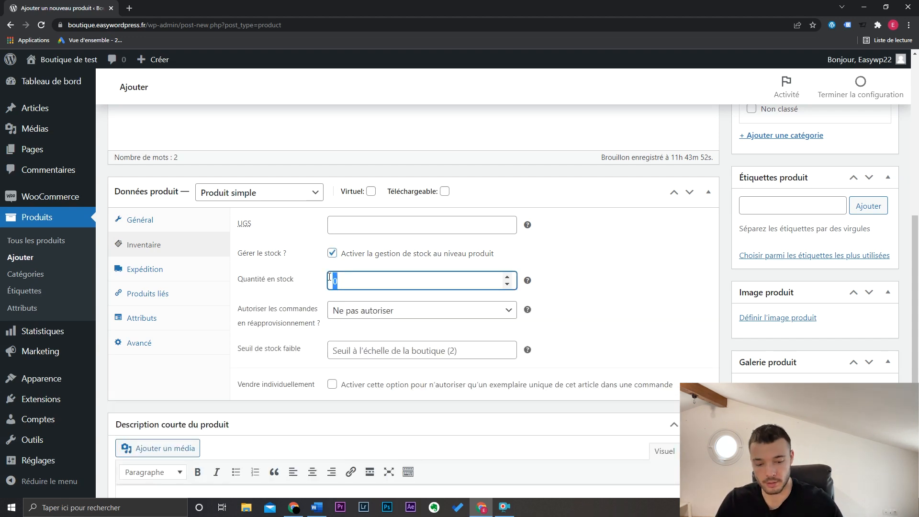
{"action": "type", "text": "7"}
{"action": "left_click", "coordinate": [594, 273]}
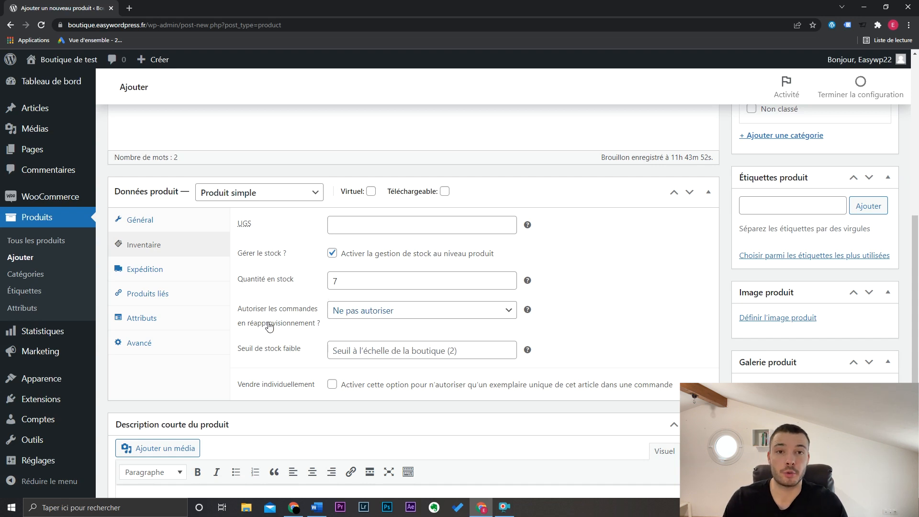
{"action": "left_click", "coordinate": [397, 310]}
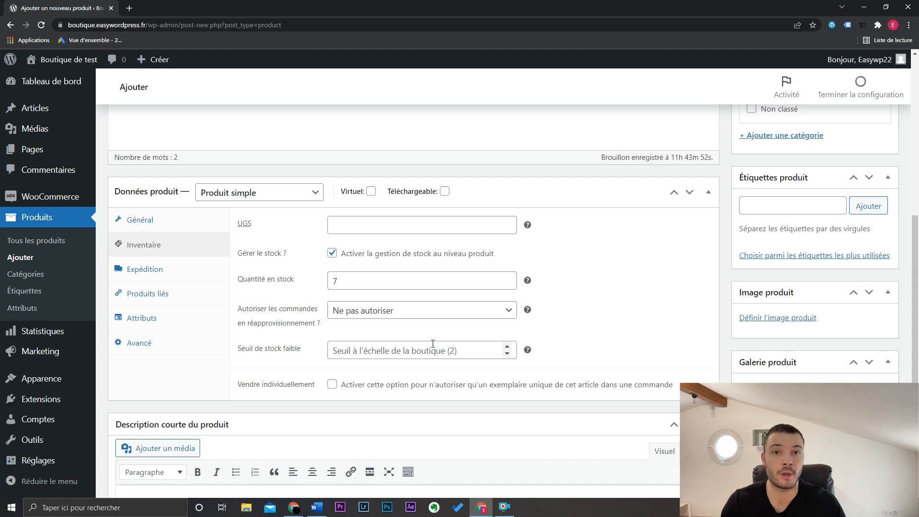
{"action": "left_click", "coordinate": [332, 384]}
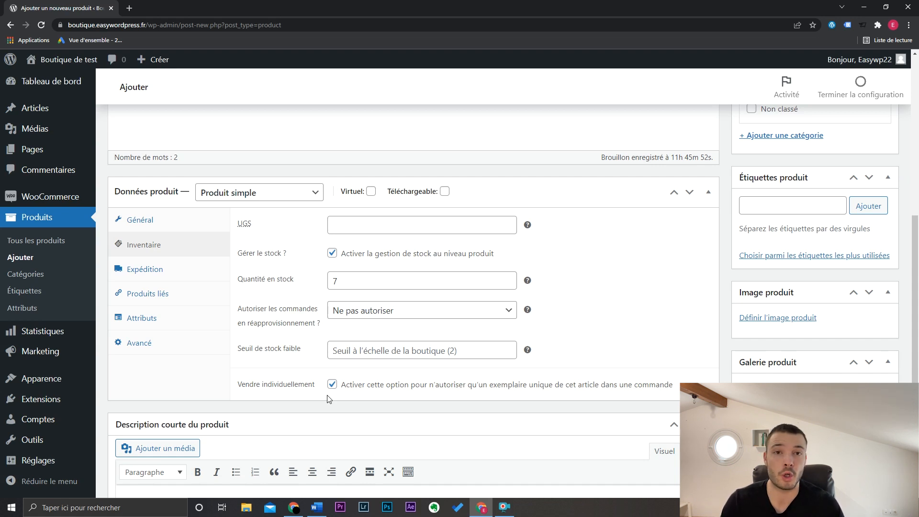
- Review the product's shipping settings and its linked-product options for suggested products and cross-sells
{"action": "left_click", "coordinate": [185, 268]}
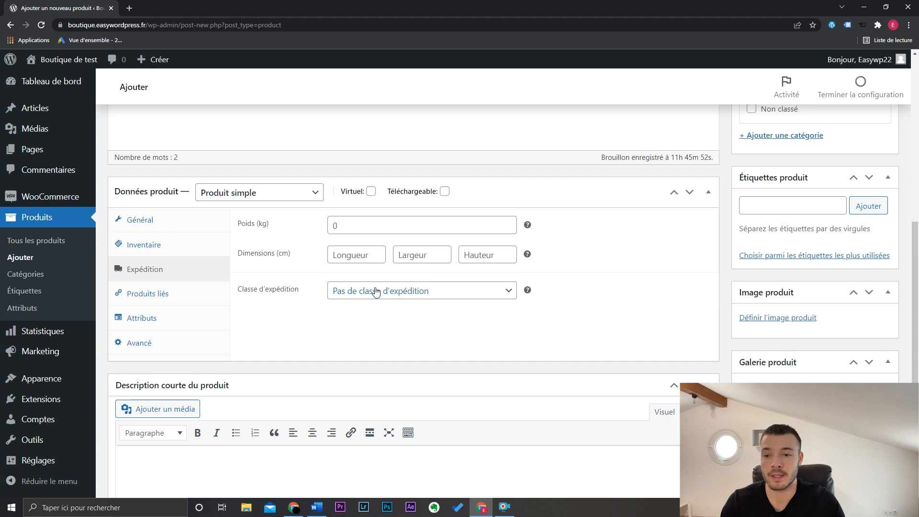
{"action": "left_click", "coordinate": [205, 296]}
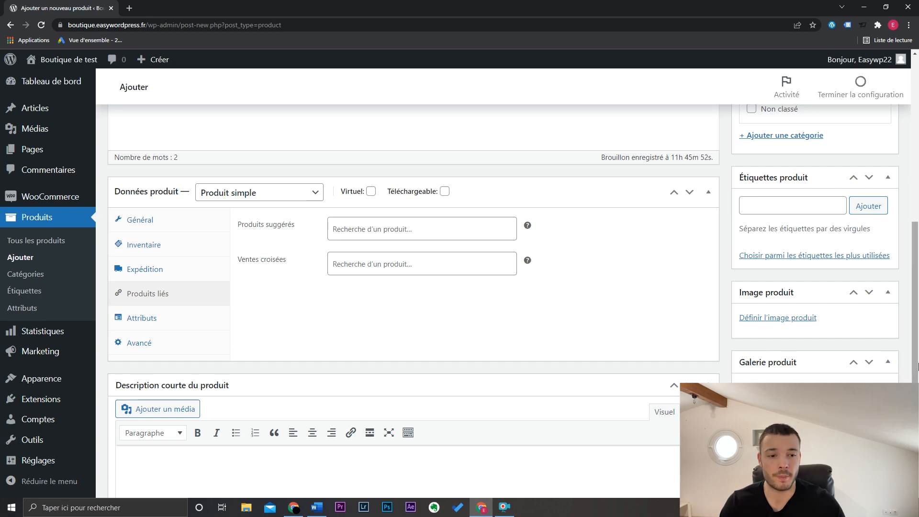
{"action": "scroll", "coordinate": [915, 292], "scroll_direction": "up", "scroll_amount": 3}
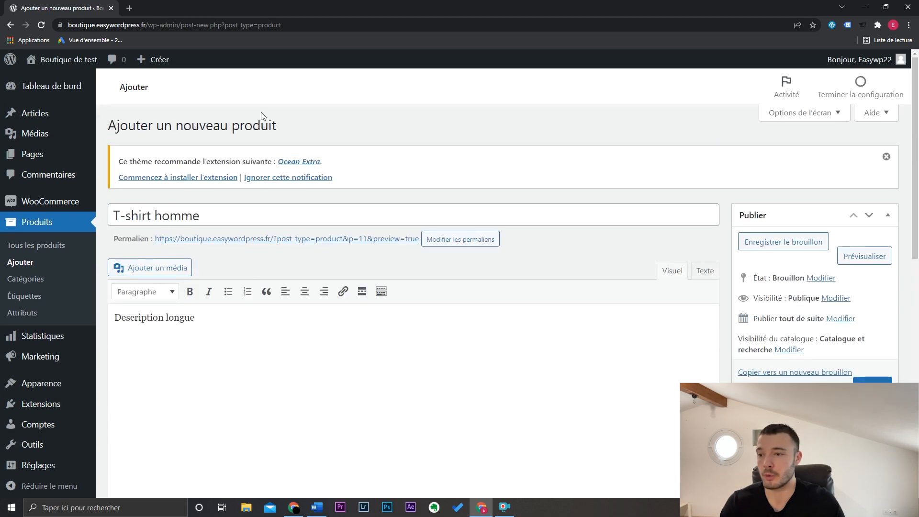
{"action": "scroll", "coordinate": [627, 330], "scroll_direction": "down", "scroll_amount": 7}
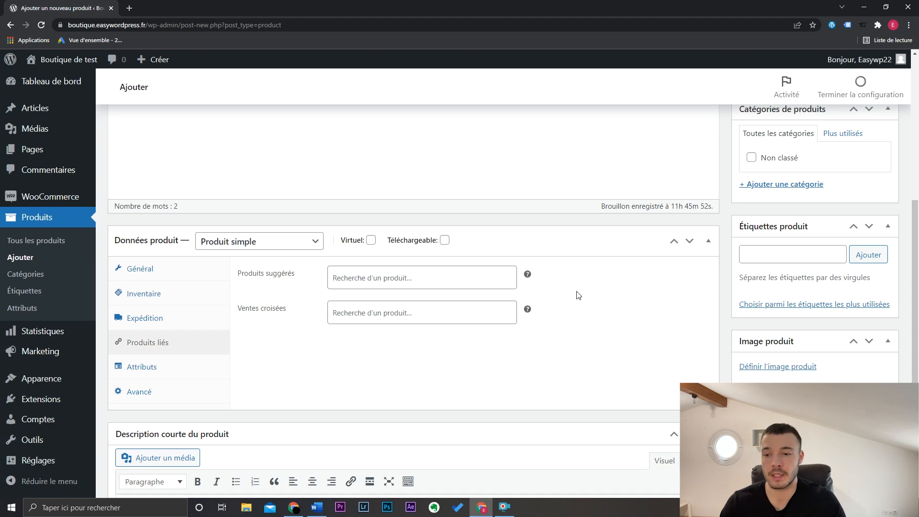
- Add and save a custom product attribute named "Composition" with the values "96% de coton" and "4% d'élasthanne" on separate lines
{"action": "left_click", "coordinate": [197, 371]}
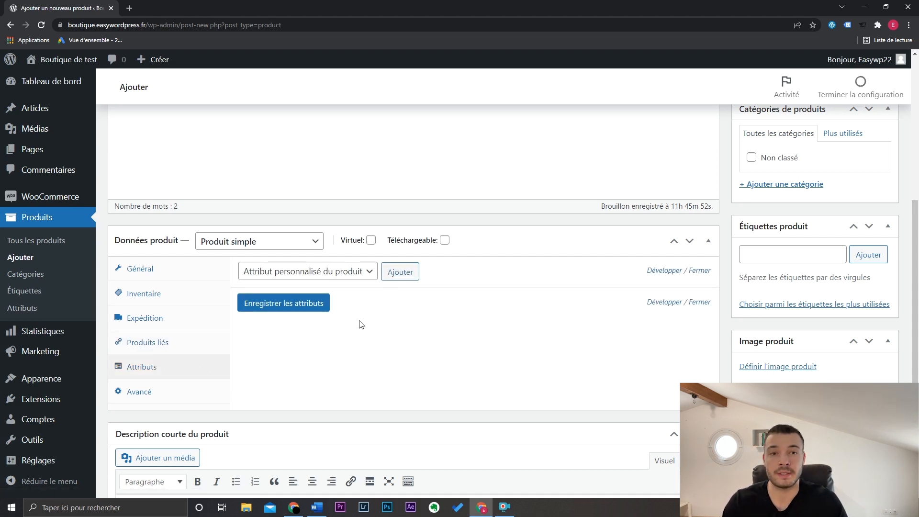
{"action": "left_click", "coordinate": [400, 272]}
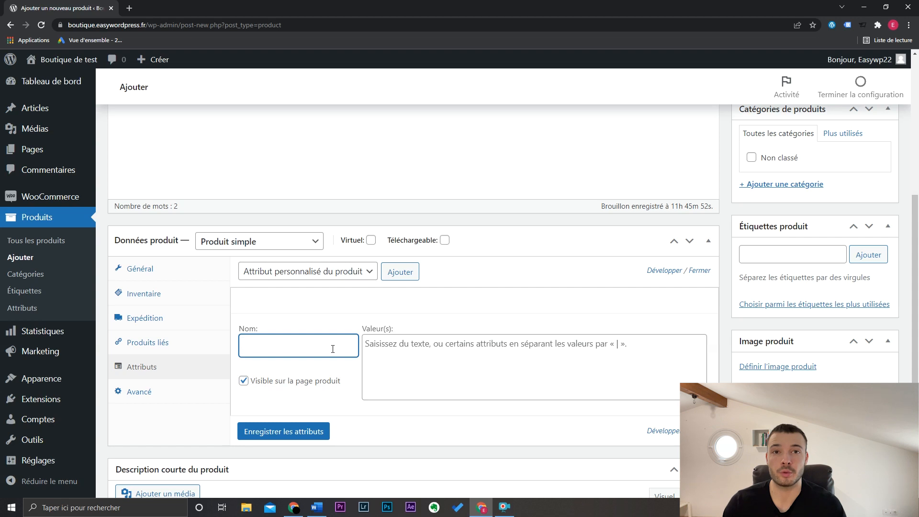
{"action": "type", "text": "C"}
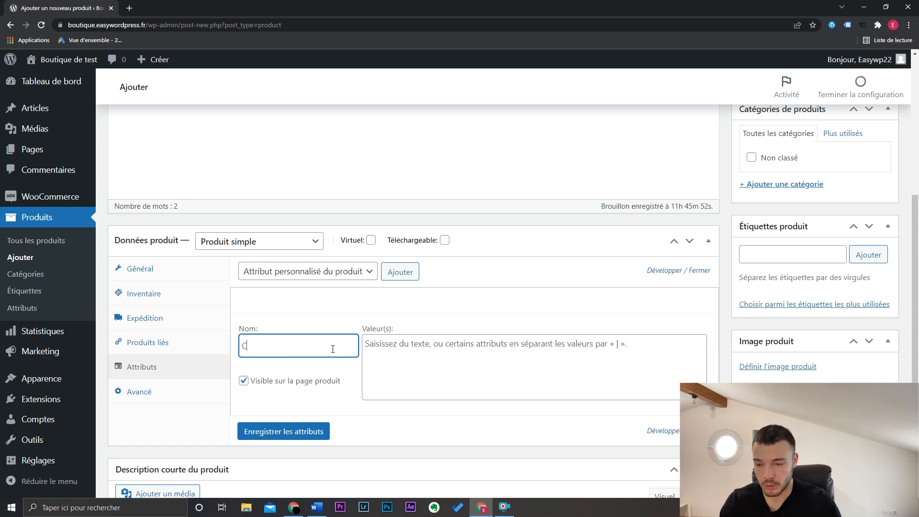
{"action": "type", "text": "omposition"}
{"action": "left_click", "coordinate": [391, 353]}
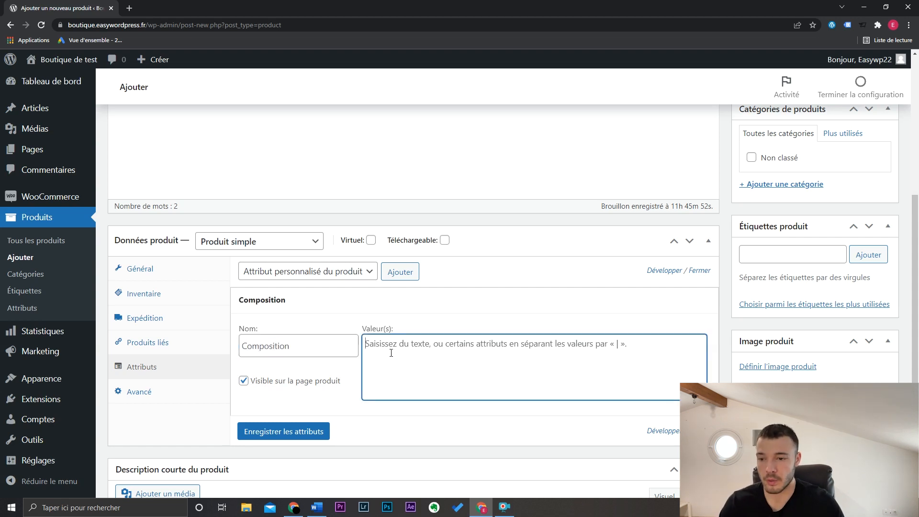
{"action": "type", "text": "96"}
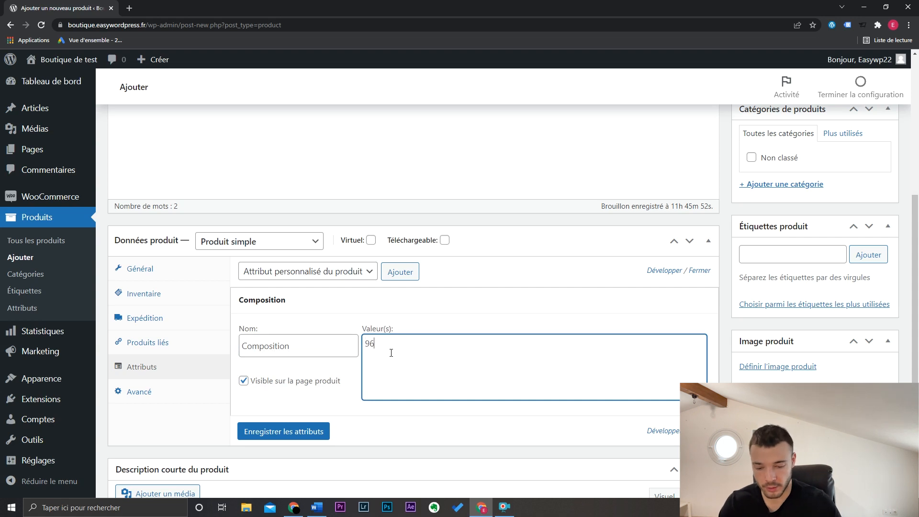
{"action": "type", "text": "% de coton"}
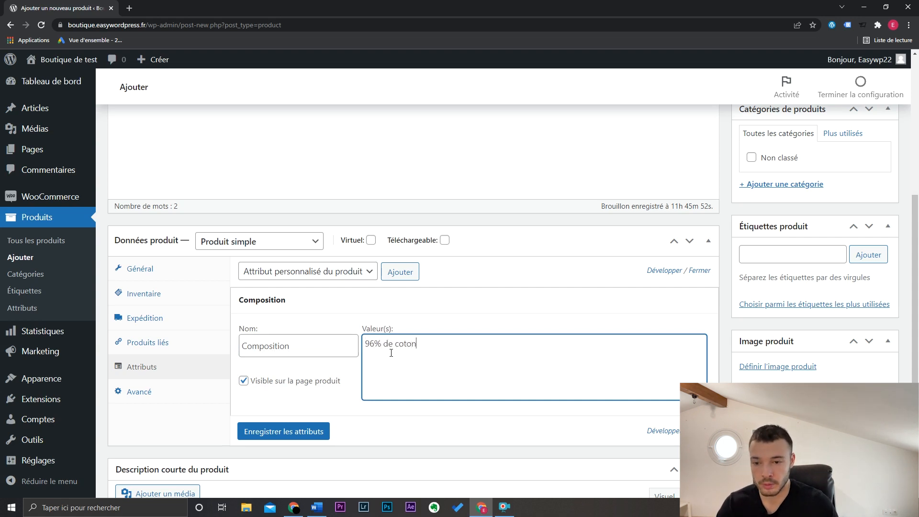
{"action": "type", "text": "4% d"}
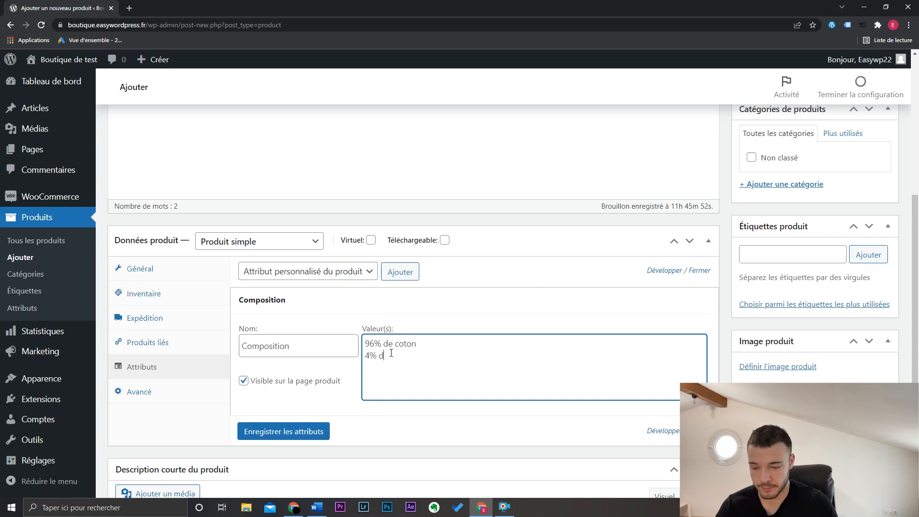
{"action": "type", "text": "'élasthanne"}
{"action": "left_click", "coordinate": [321, 432]}
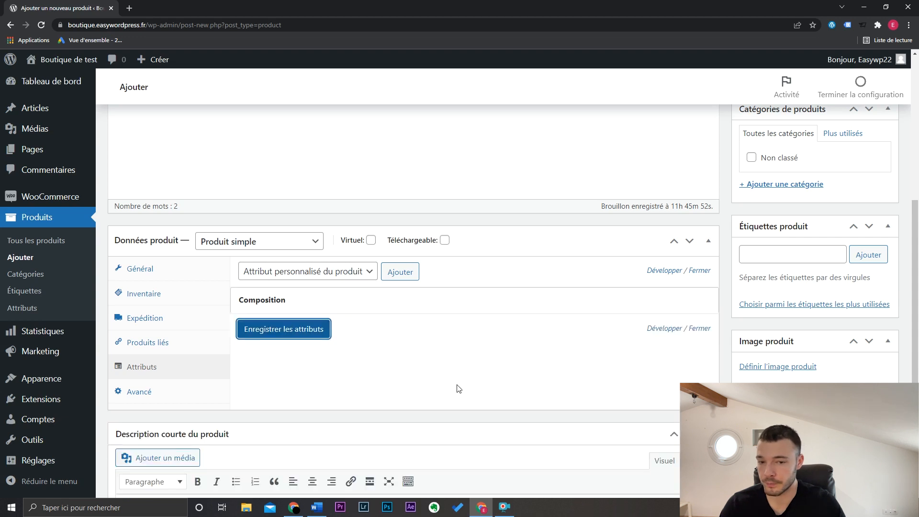
- Review the product's advanced settings for the order note, menu order and customer reviews
{"action": "left_click", "coordinate": [216, 389]}
{"action": "left_click", "coordinate": [349, 275]}
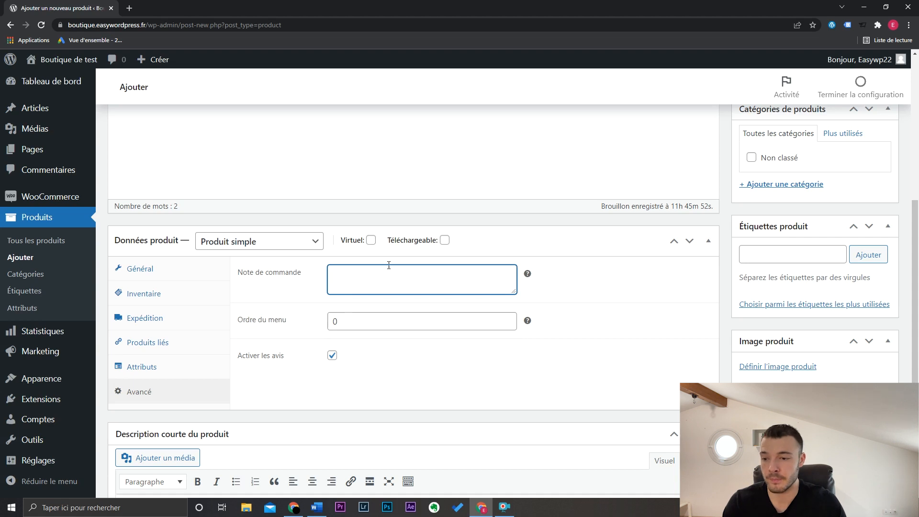
{"action": "left_click", "coordinate": [332, 366]}
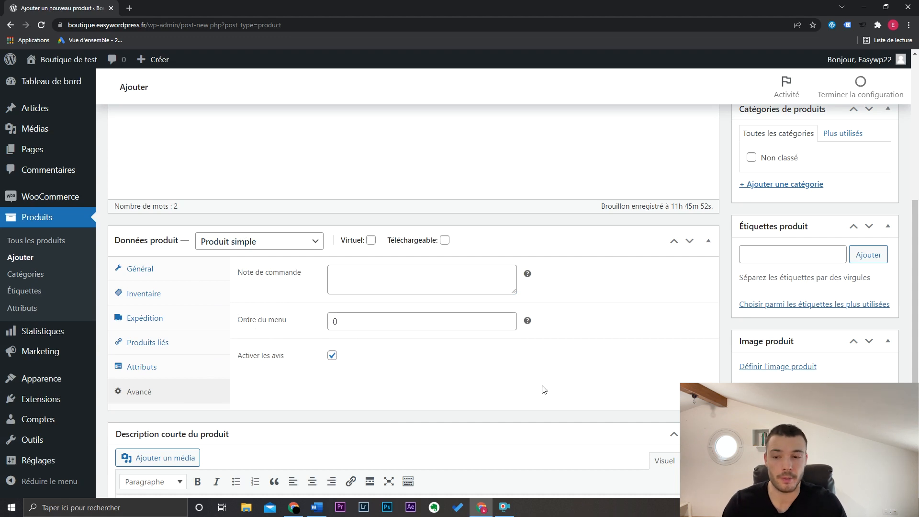
- Enter "Description courte" as the product's short description
{"action": "scroll", "coordinate": [564, 381], "scroll_direction": "down", "scroll_amount": 4}
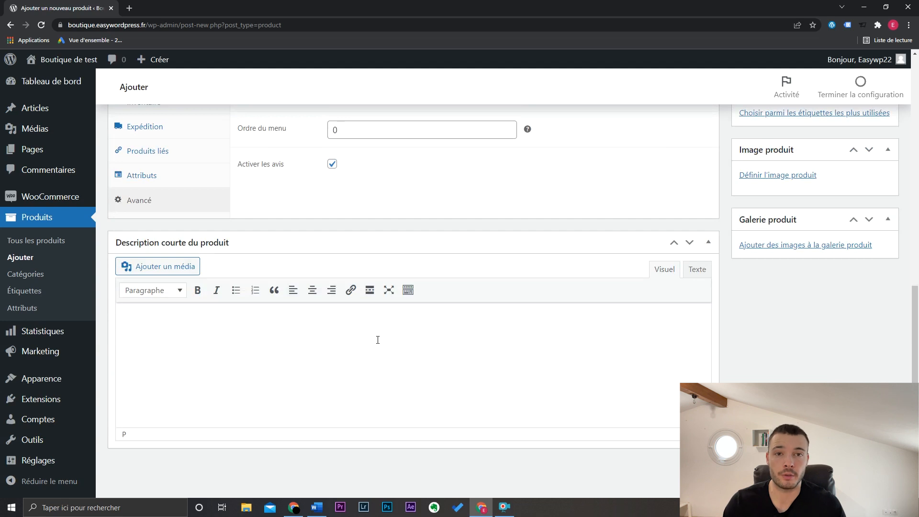
{"action": "type", "text": "Des"}
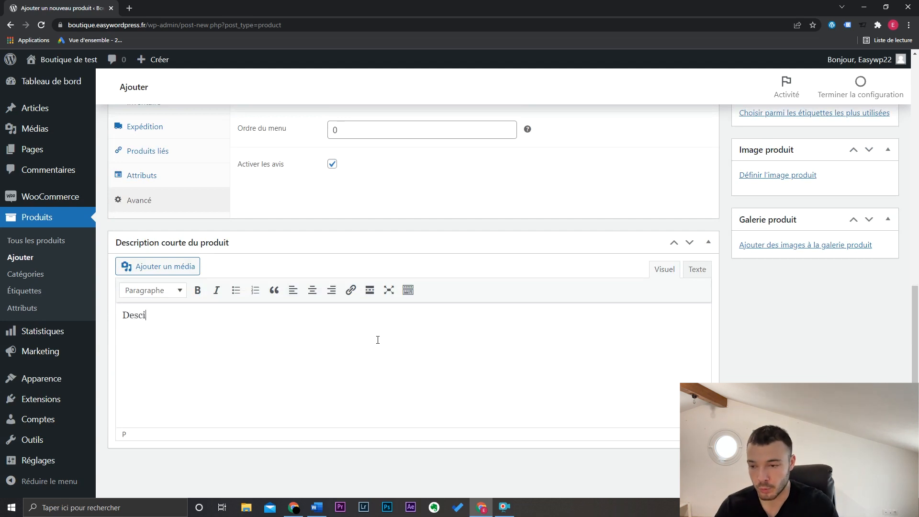
{"action": "type", "text": "cription "}
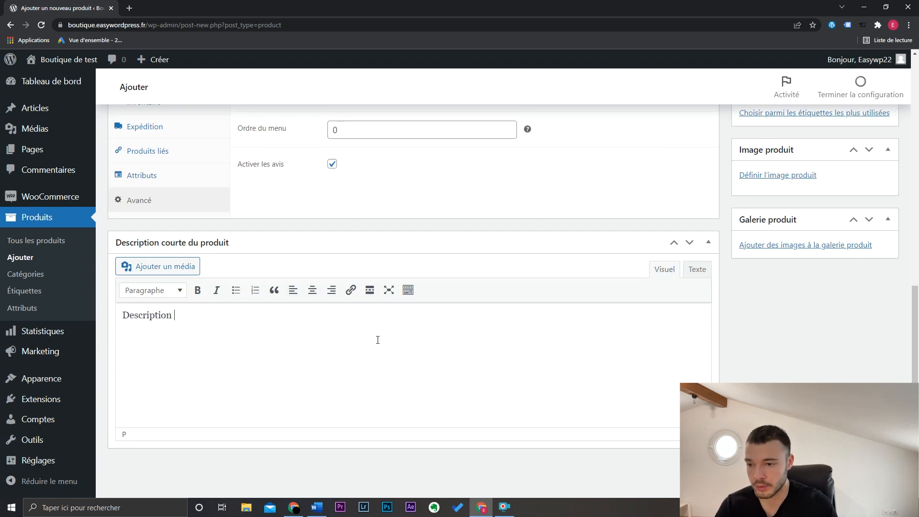
{"action": "type", "text": "courte"}
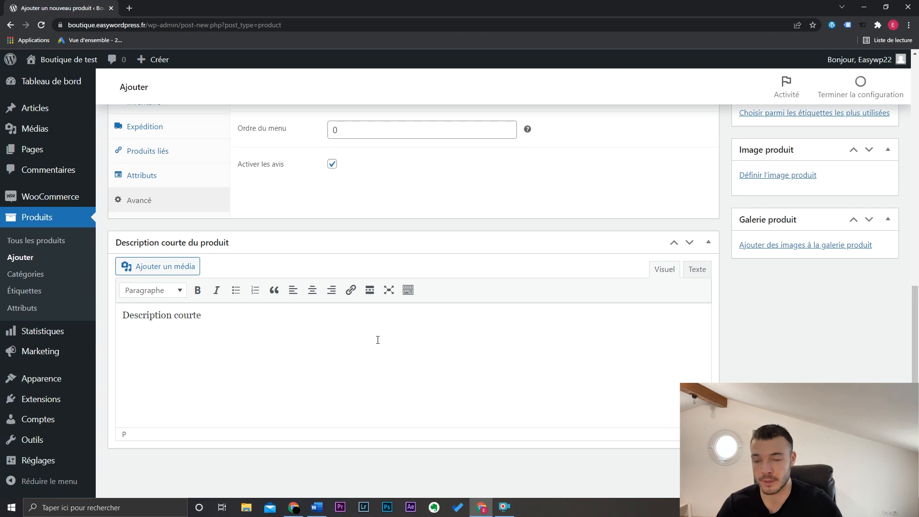
- Open the product image selection and upload t-shirt-homme-l-andresien-noir.jpg to the media library
{"action": "scroll", "coordinate": [365, 339], "scroll_direction": "up", "scroll_amount": 2}
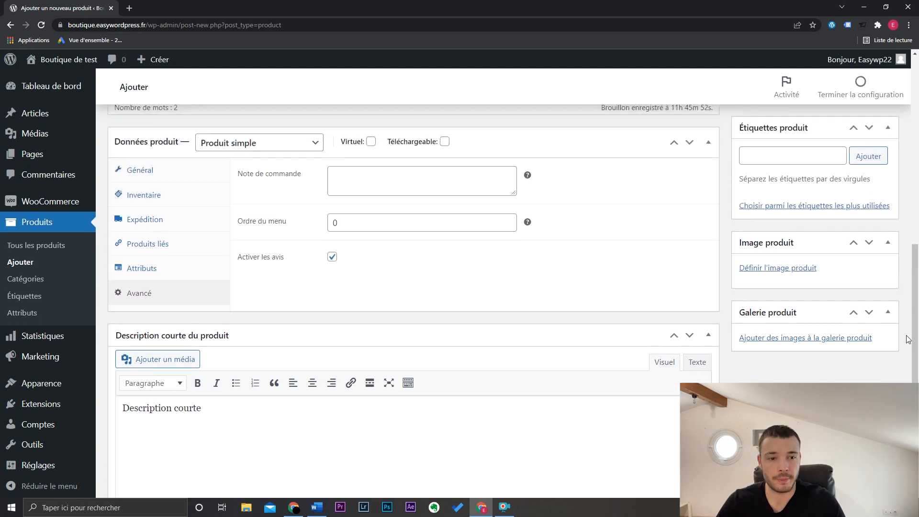
{"action": "scroll", "coordinate": [917, 330], "scroll_direction": "up", "scroll_amount": 3}
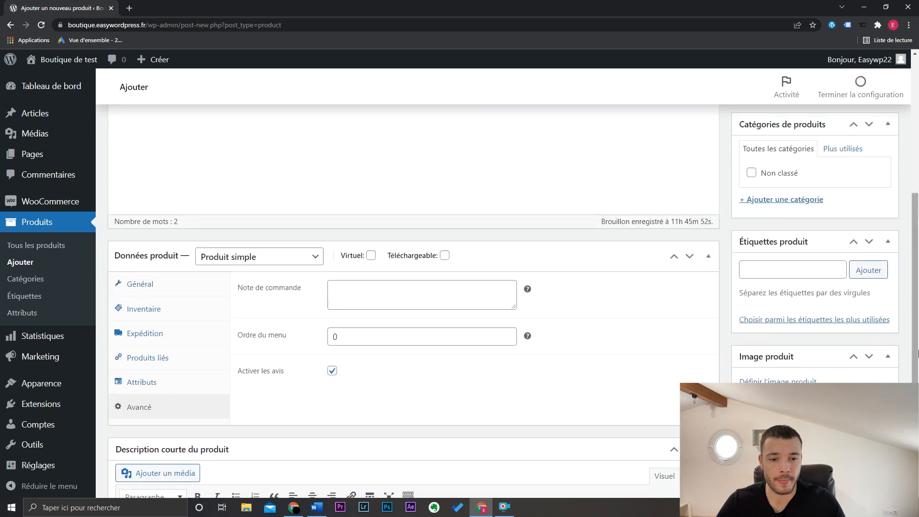
{"action": "scroll", "coordinate": [917, 353], "scroll_direction": "down", "scroll_amount": 1}
{"action": "scroll", "coordinate": [917, 353], "scroll_direction": "down", "scroll_amount": 3}
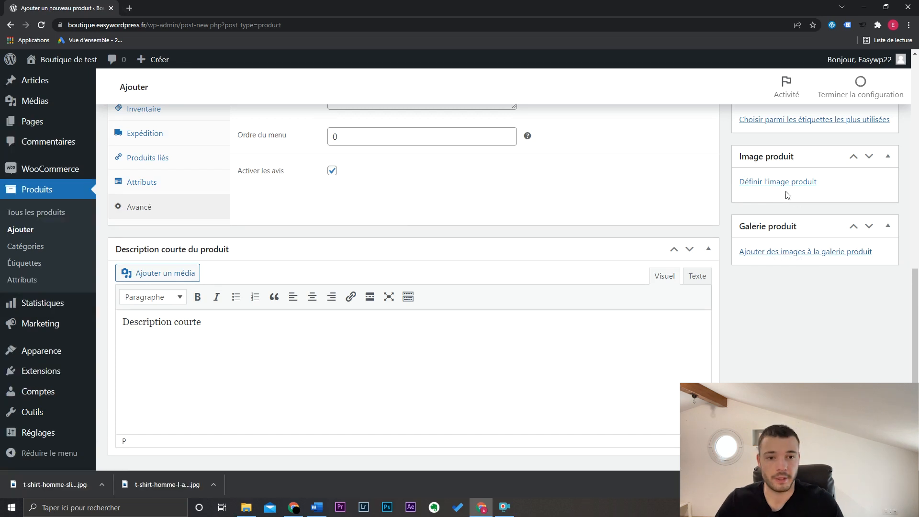
{"action": "left_click", "coordinate": [778, 183]}
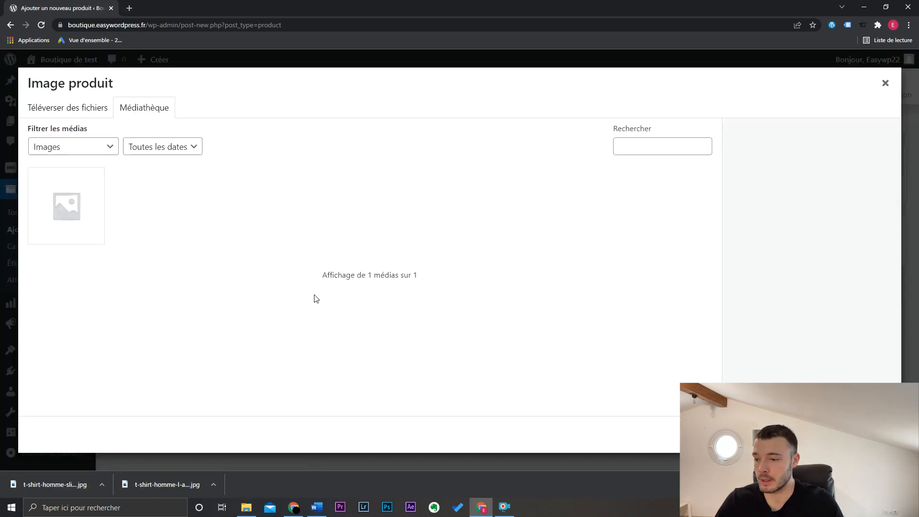
{"action": "left_click_drag", "start_coordinate": [158, 489], "coordinate": [281, 313]}
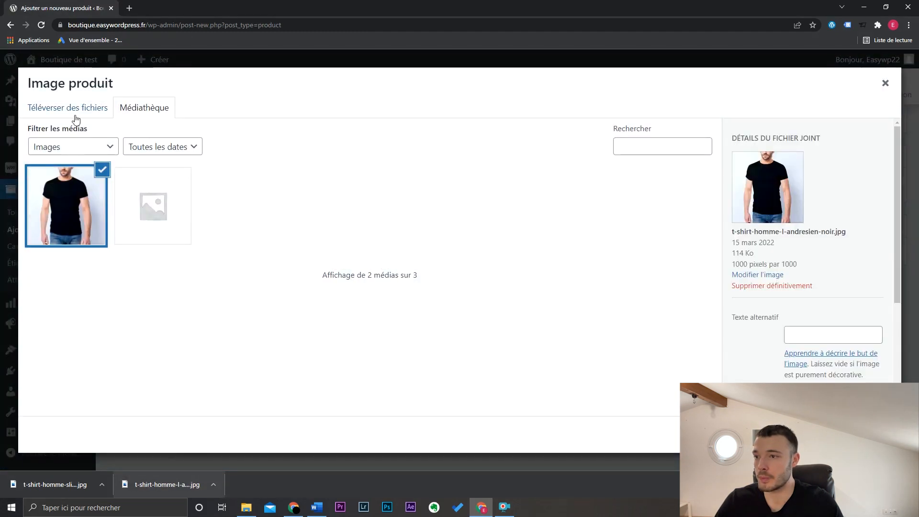
- Upload t-shirt-homme-slim-uni-noir-01110261_06-pa.jpg and set it as the product image
{"action": "left_click", "coordinate": [76, 116]}
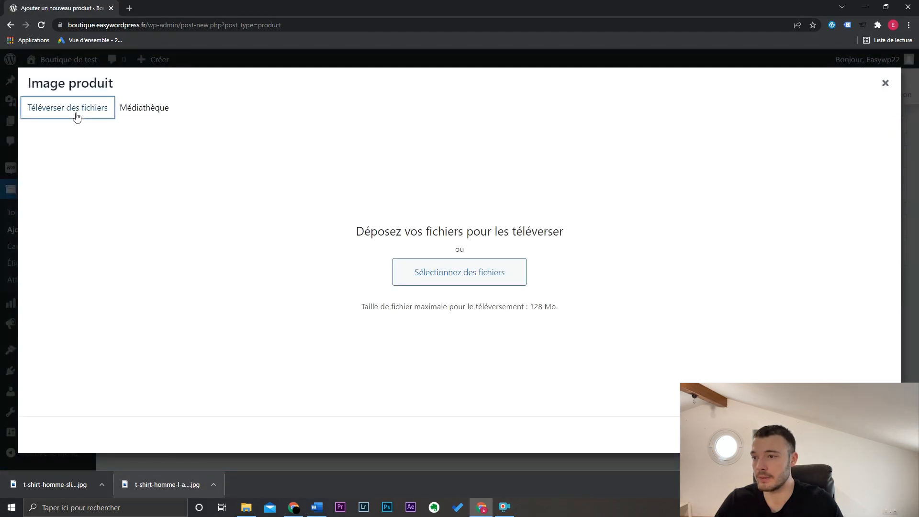
{"action": "left_click", "coordinate": [424, 274]}
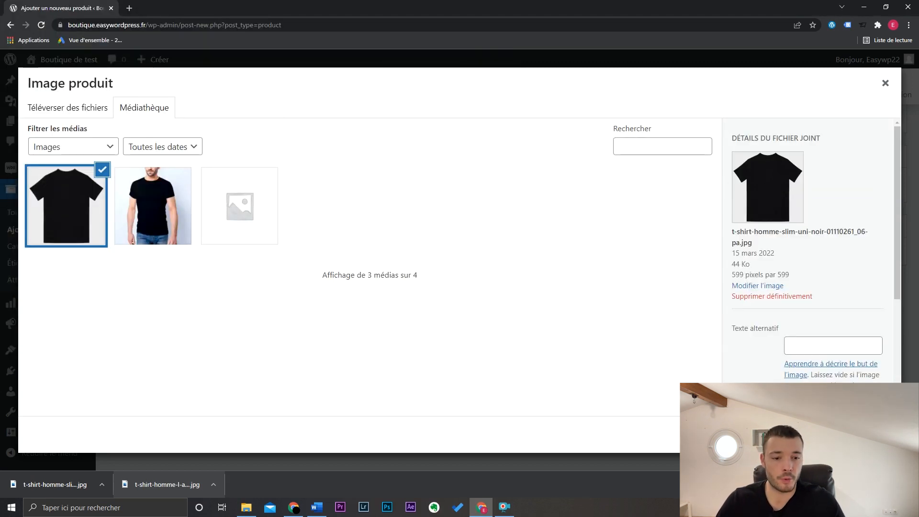
{"action": "left_click", "coordinate": [847, 434]}
- Add the photo of the man wearing the black T-shirt to the product gallery
{"action": "scroll", "coordinate": [833, 355], "scroll_direction": "down", "scroll_amount": 2}
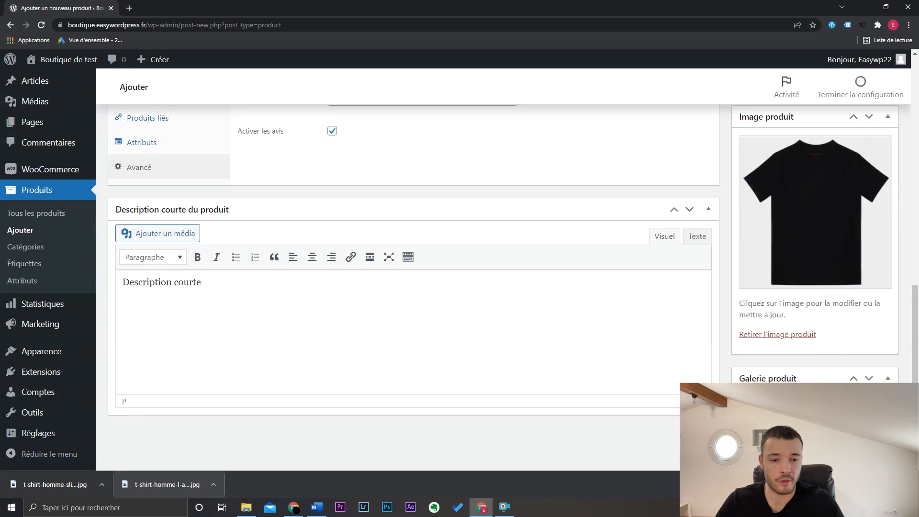
{"action": "left_click", "coordinate": [831, 403]}
{"action": "left_click", "coordinate": [175, 207]}
{"action": "left_click", "coordinate": [854, 434]}
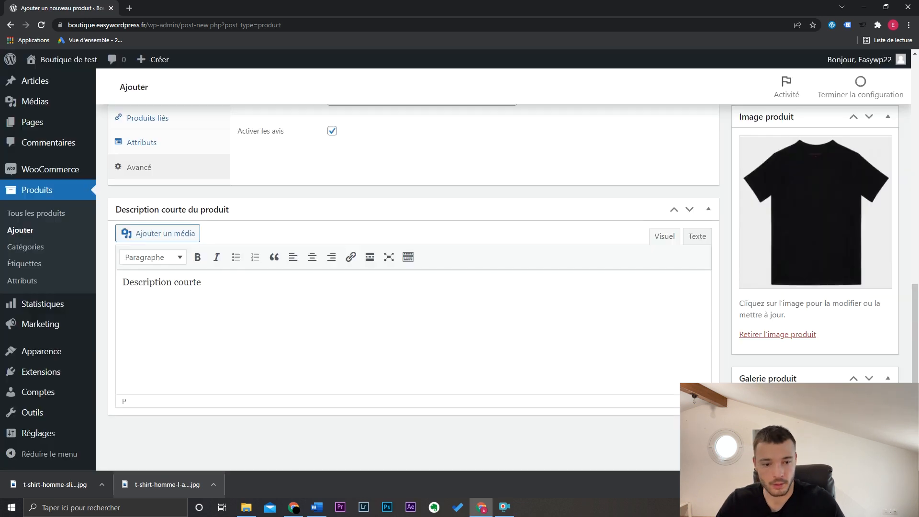
- Try the catalogue visibility options in the publishing settings and set the choice back to "Catalogue et recherche"
{"action": "left_click_drag", "start_coordinate": [916, 419], "coordinate": [917, 297]}
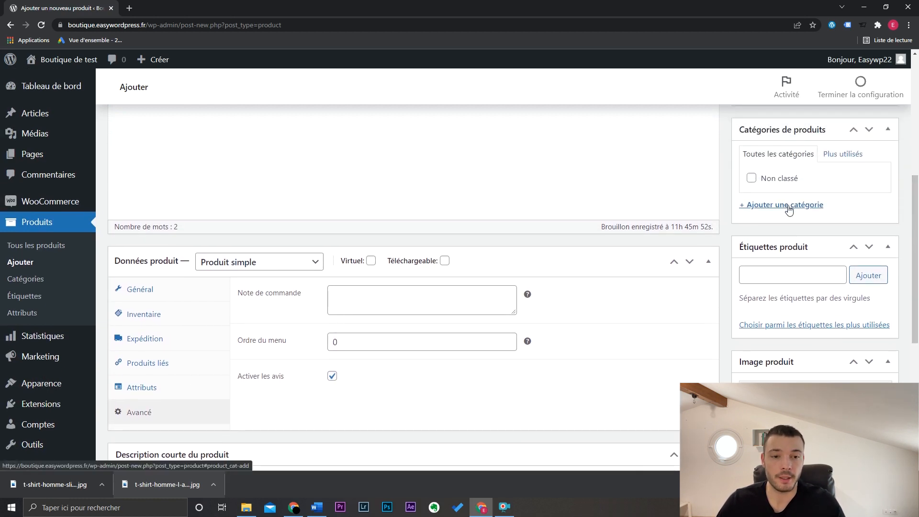
{"action": "scroll", "coordinate": [746, 206], "scroll_direction": "up", "scroll_amount": 4}
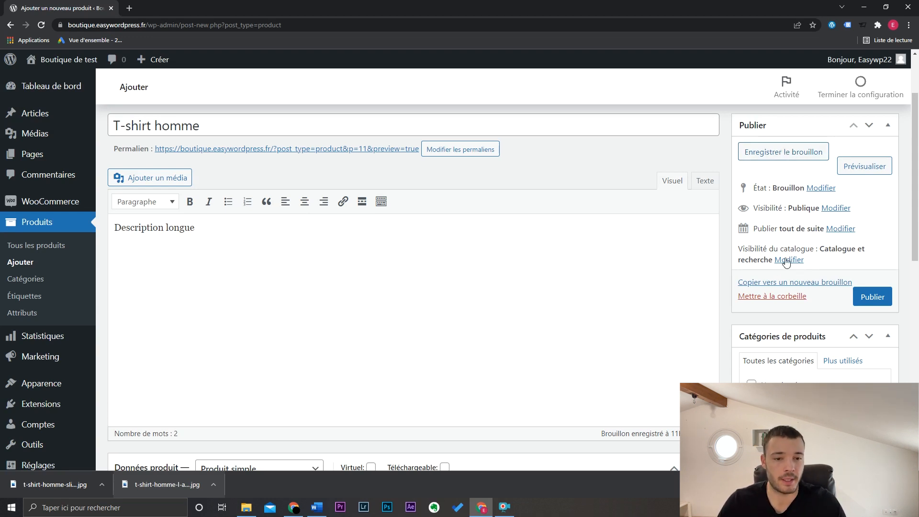
{"action": "left_click_drag", "start_coordinate": [820, 250], "coordinate": [850, 251]}
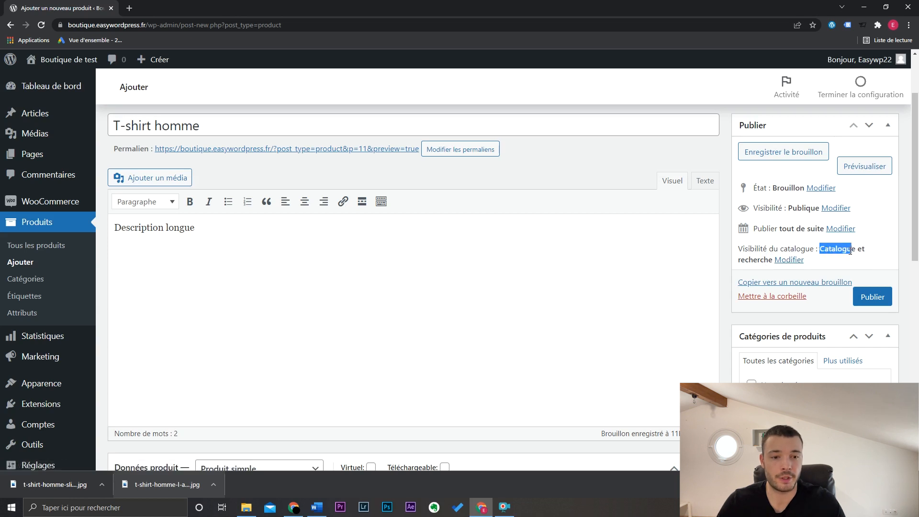
{"action": "left_click", "coordinate": [761, 262]}
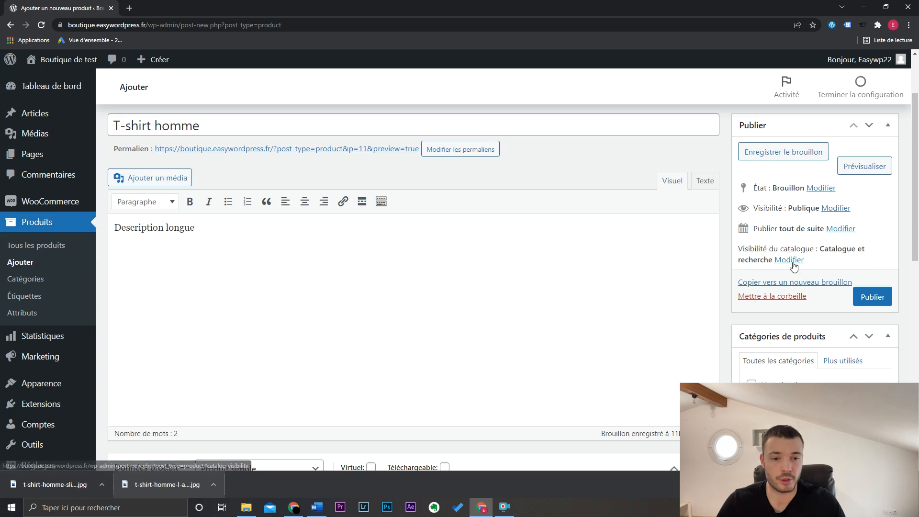
{"action": "left_click", "coordinate": [790, 261]}
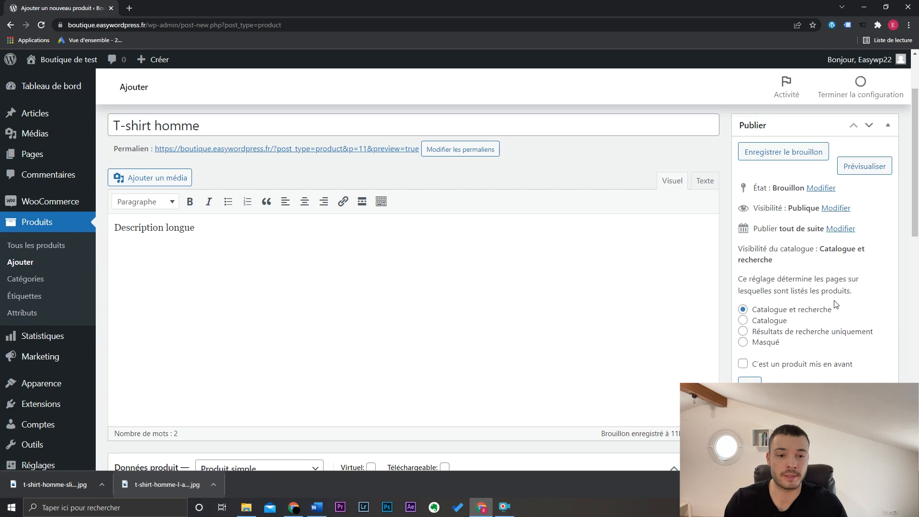
{"action": "left_click", "coordinate": [775, 323]}
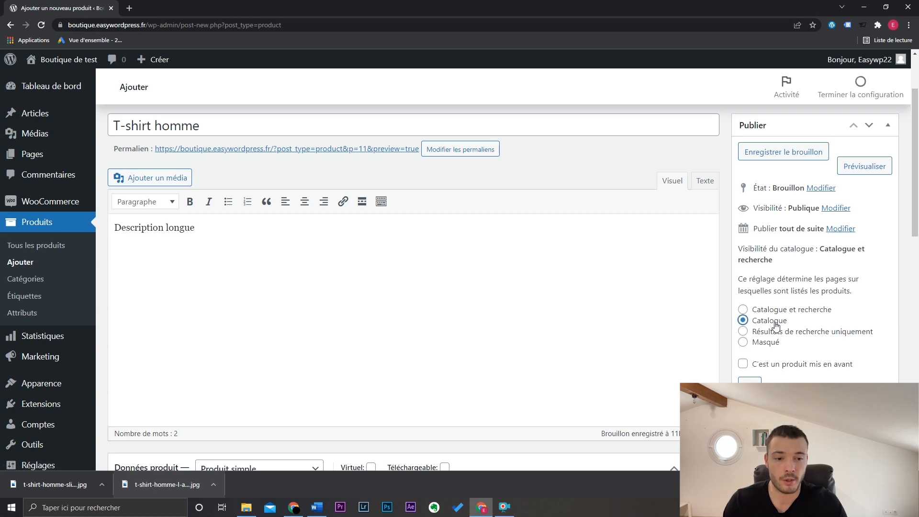
{"action": "left_click", "coordinate": [781, 334]}
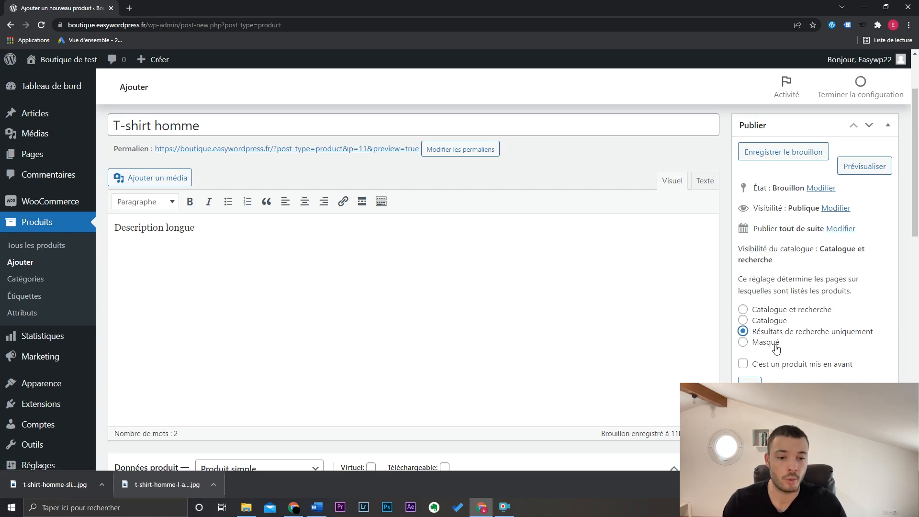
{"action": "left_click", "coordinate": [776, 343]}
{"action": "left_click", "coordinate": [779, 311]}
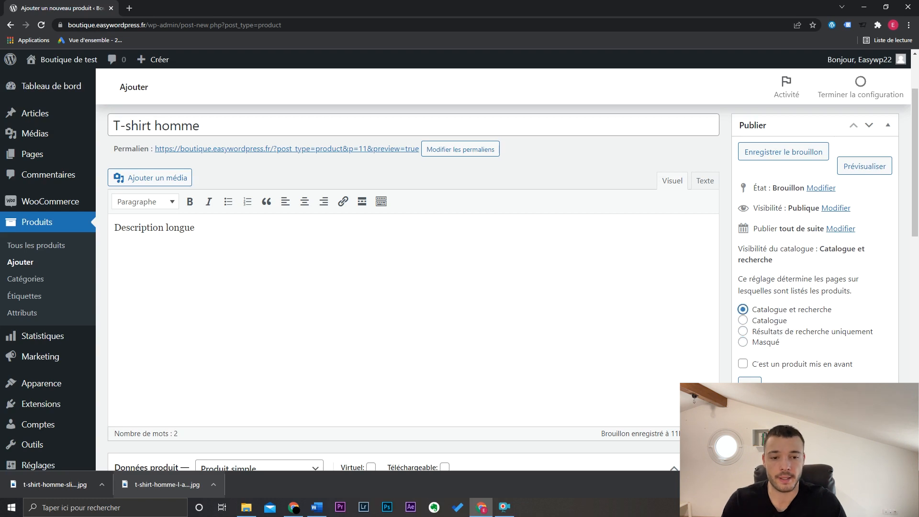
- Confirm the catalogue visibility, publish the product "T-shirt homme" and open its public shop page
{"action": "left_click", "coordinate": [749, 381]}
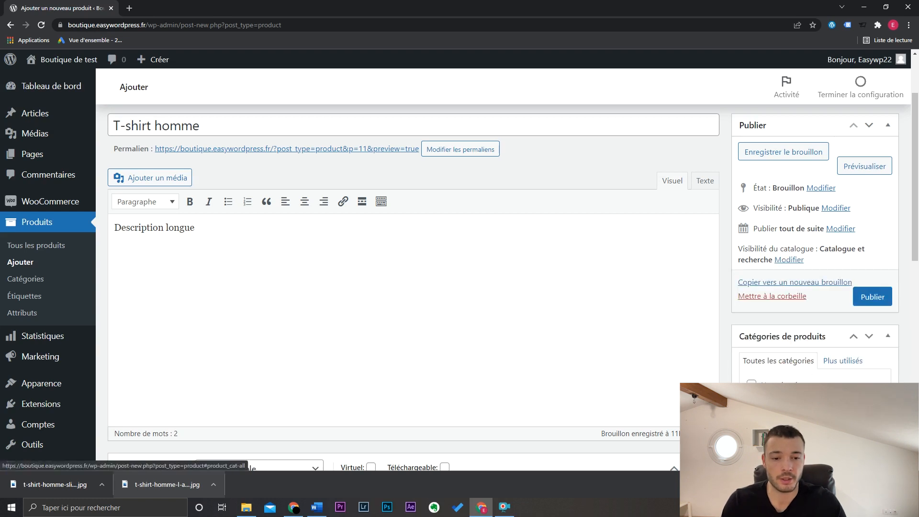
{"action": "left_click", "coordinate": [872, 297]}
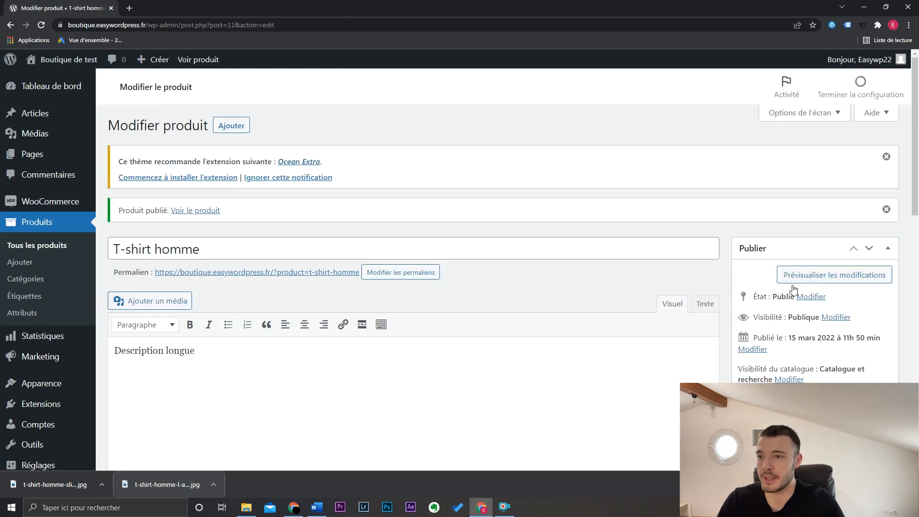
{"action": "left_click", "coordinate": [209, 62]}
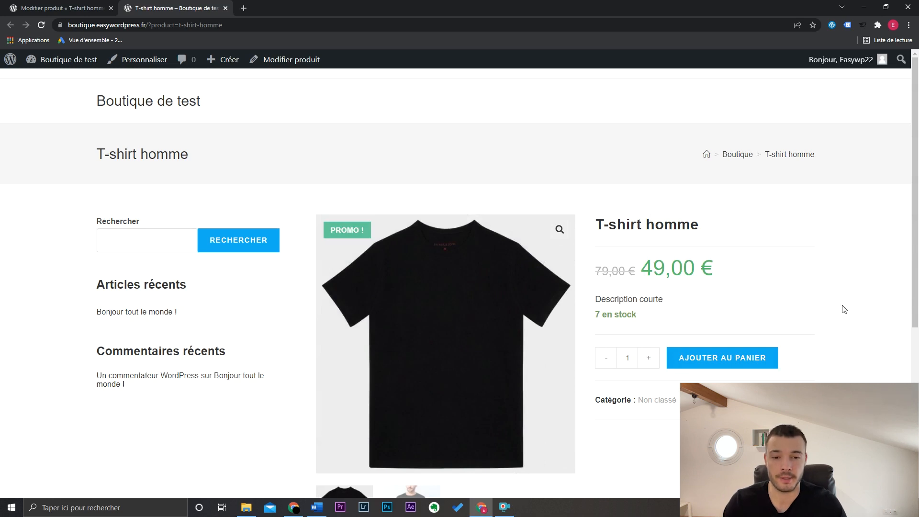
- Check the gallery photos, title, prices and short description on the published T-shirt page
{"action": "scroll", "coordinate": [843, 309], "scroll_direction": "down", "scroll_amount": 2}
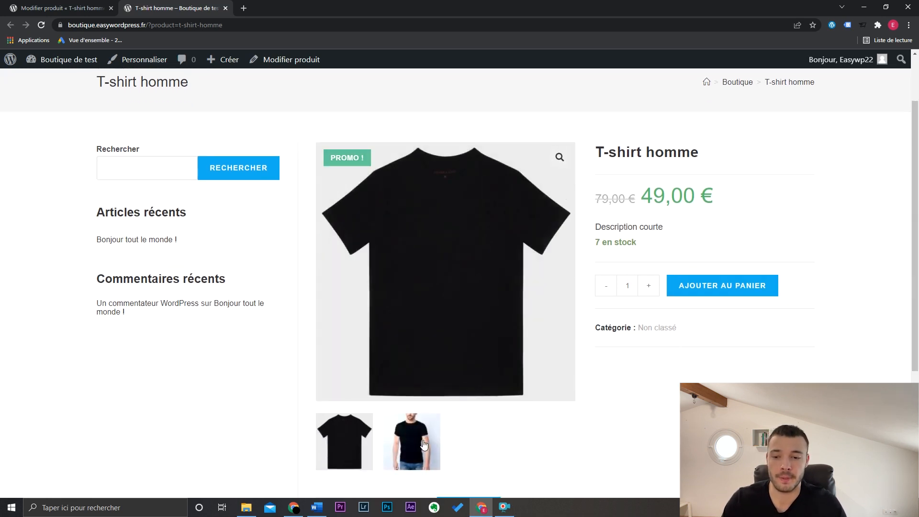
{"action": "left_click", "coordinate": [423, 444]}
{"action": "left_click", "coordinate": [350, 442]}
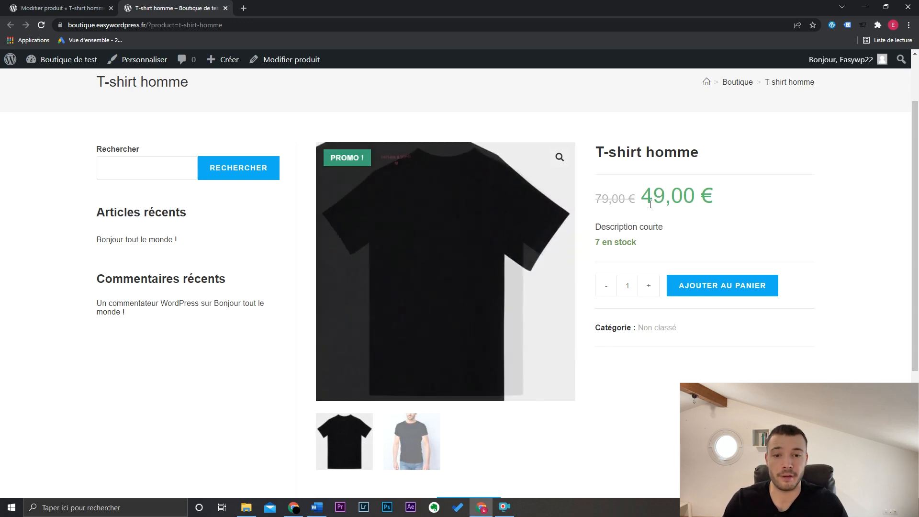
{"action": "left_click_drag", "start_coordinate": [597, 150], "coordinate": [728, 155]}
{"action": "left_click", "coordinate": [729, 155]}
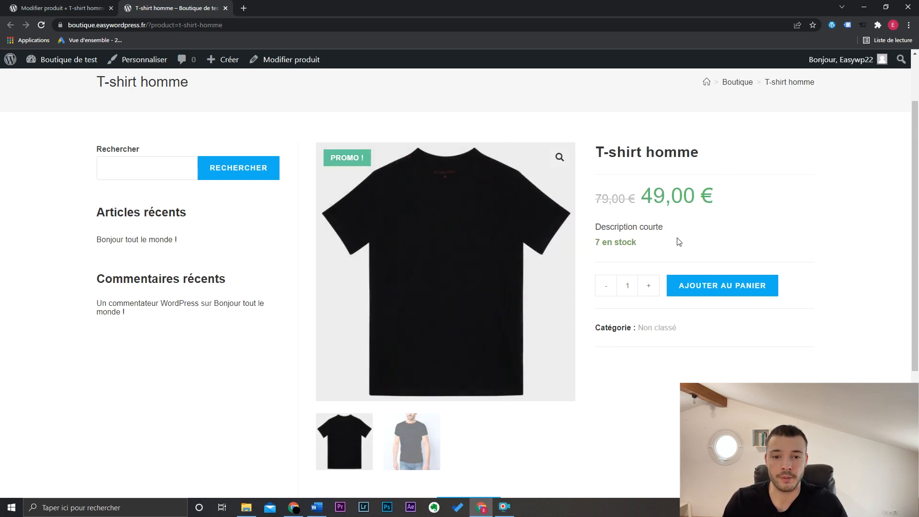
{"action": "left_click_drag", "start_coordinate": [670, 227], "coordinate": [594, 227]}
{"action": "left_click", "coordinate": [633, 228]}
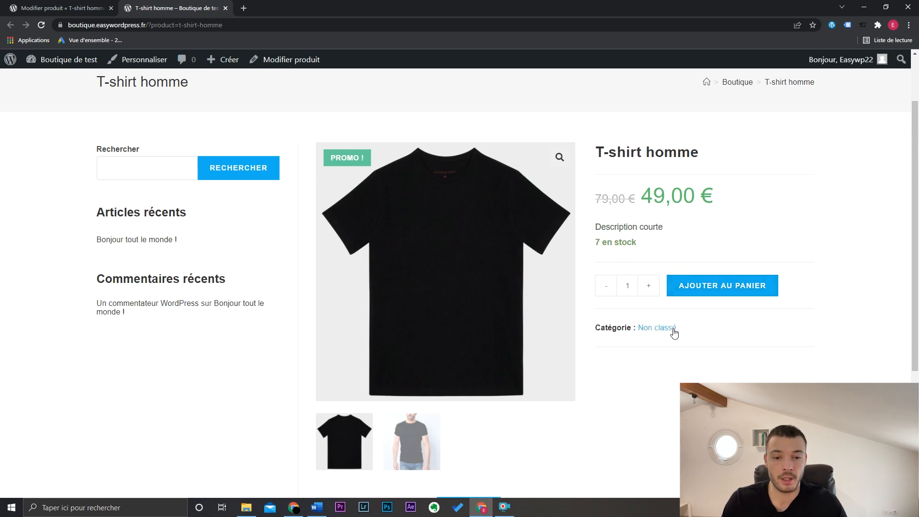
- Look through the long description, additional information and reviews sections of the product page
{"action": "scroll", "coordinate": [916, 344], "scroll_direction": "down", "scroll_amount": 4}
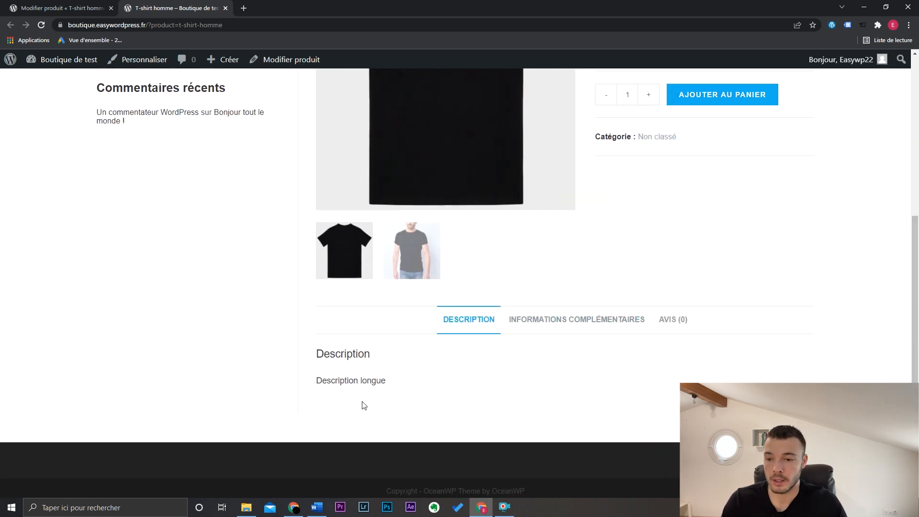
{"action": "left_click_drag", "start_coordinate": [315, 386], "coordinate": [416, 393]}
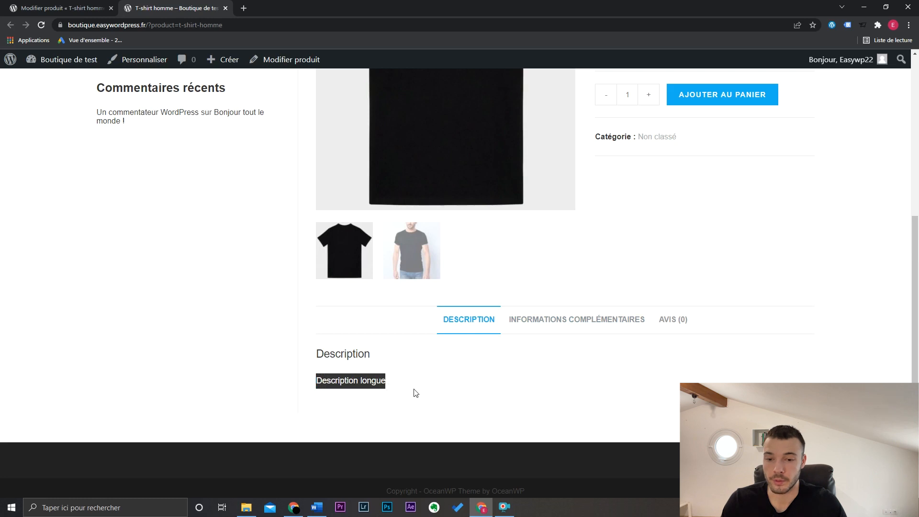
{"action": "left_click", "coordinate": [570, 325]}
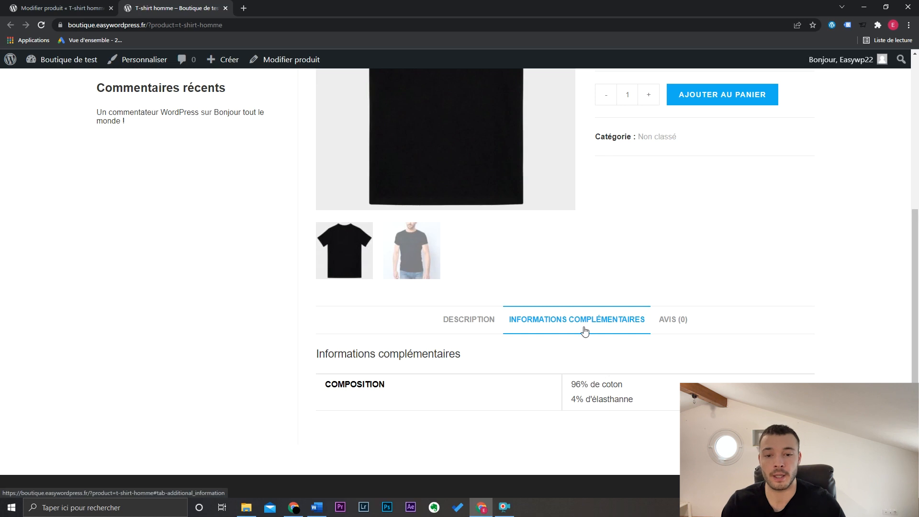
{"action": "left_click", "coordinate": [669, 320]}
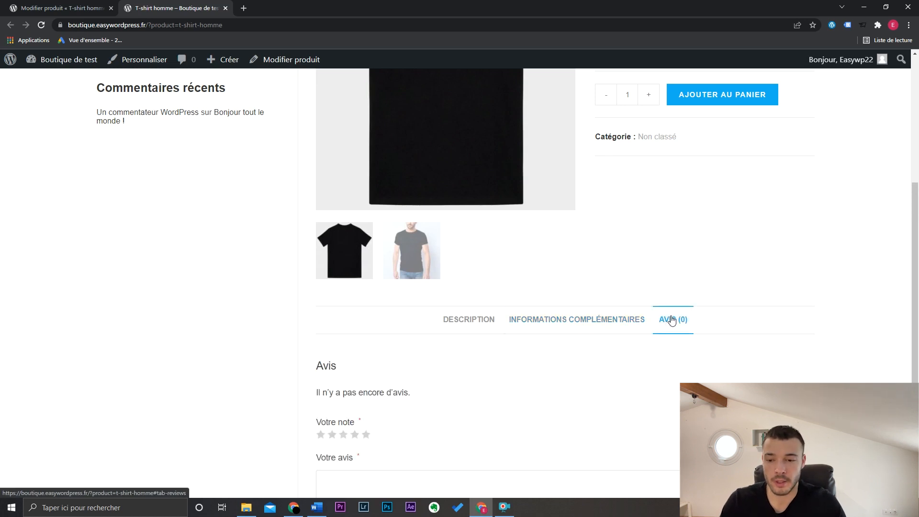
- Try a five-star rating in the review form, look over the product page again and close it
{"action": "scroll", "coordinate": [916, 340], "scroll_direction": "down", "scroll_amount": 3}
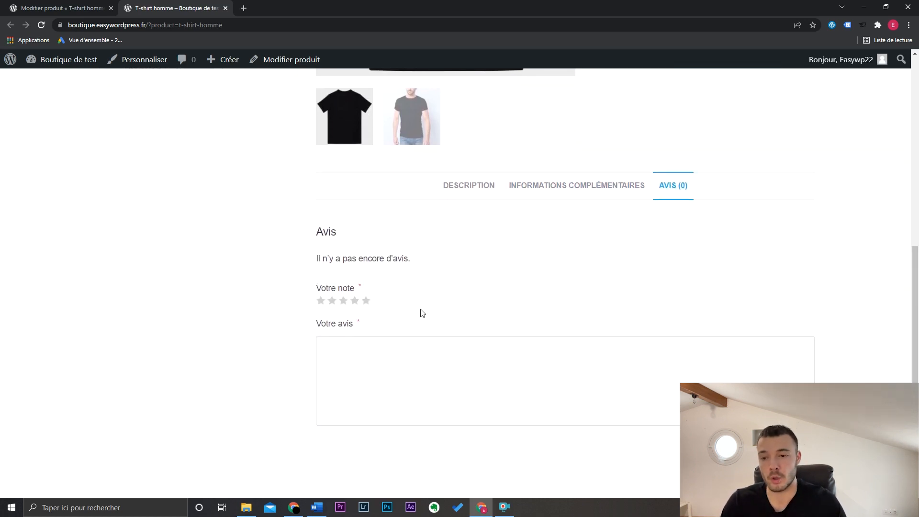
{"action": "left_click", "coordinate": [366, 301]}
{"action": "left_click", "coordinate": [380, 353]}
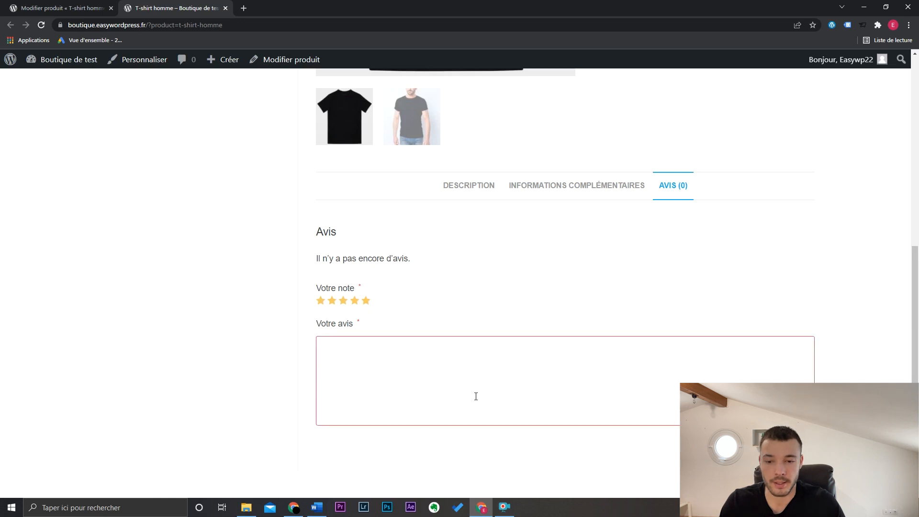
{"action": "left_click_drag", "start_coordinate": [914, 330], "coordinate": [915, 260]}
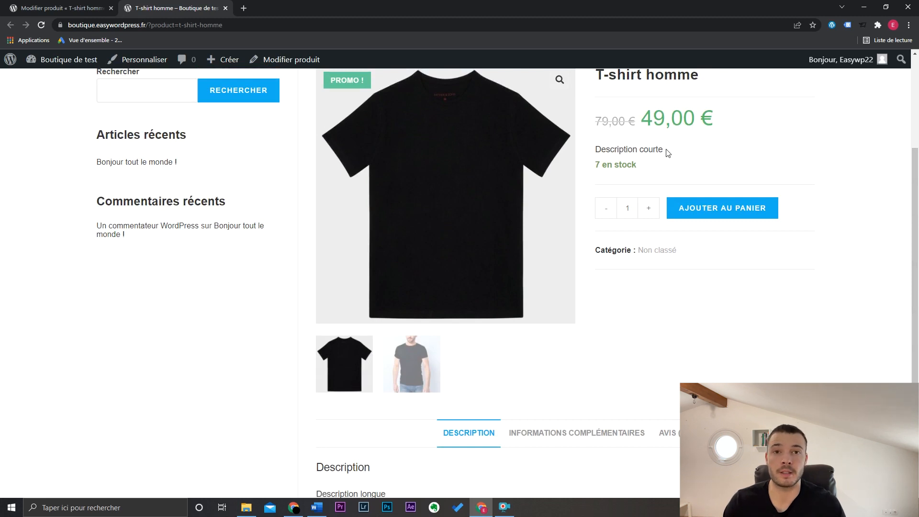
{"action": "scroll", "coordinate": [535, 383], "scroll_direction": "down", "scroll_amount": 2}
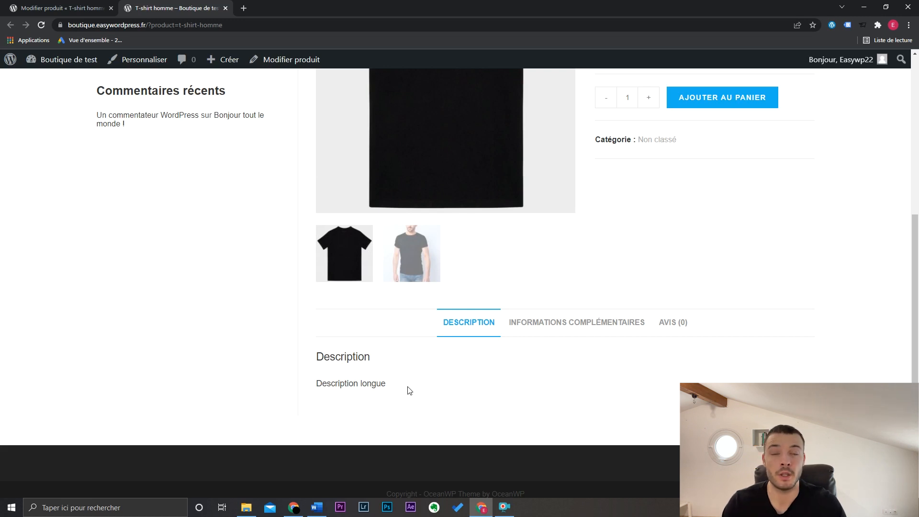
{"action": "scroll", "coordinate": [467, 392], "scroll_direction": "up", "scroll_amount": 5}
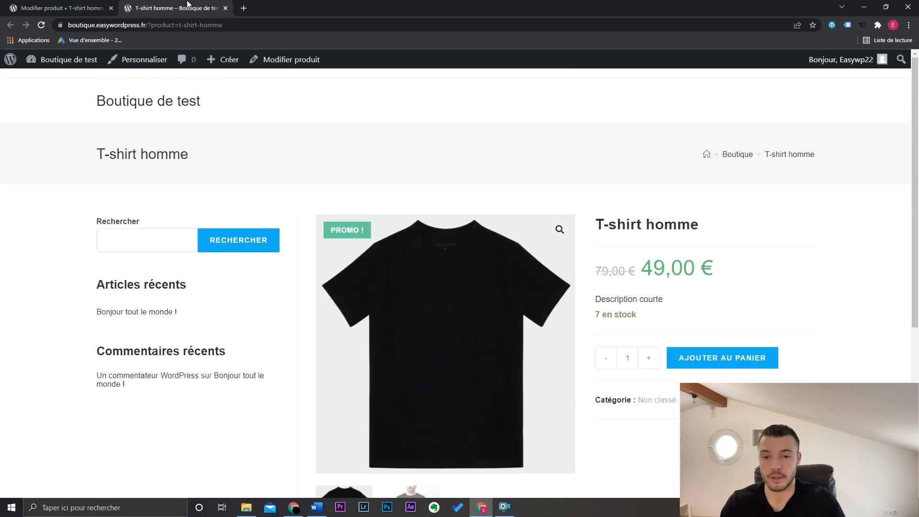
{"action": "left_click", "coordinate": [225, 8]}
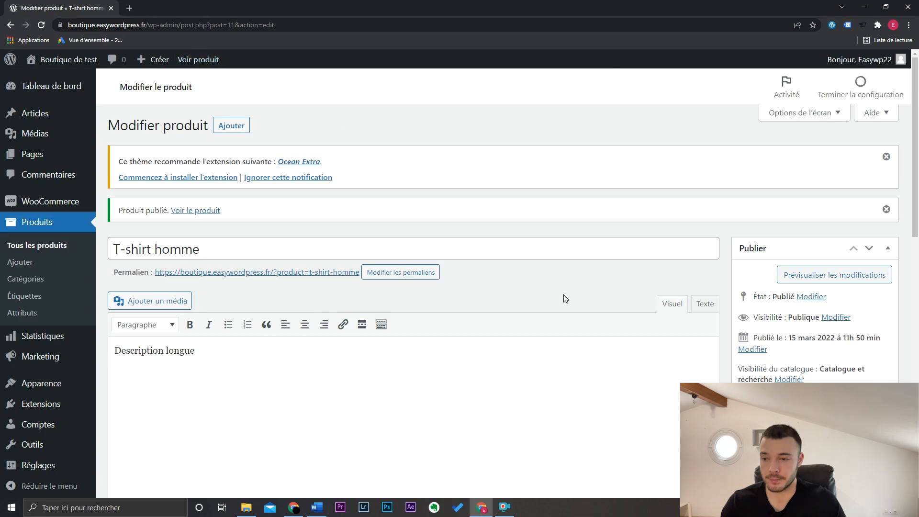
- Make the text "Description longue" bold in the product's long description
{"action": "left_click_drag", "start_coordinate": [180, 352], "coordinate": [220, 398]}
{"action": "left_click", "coordinate": [234, 374]}
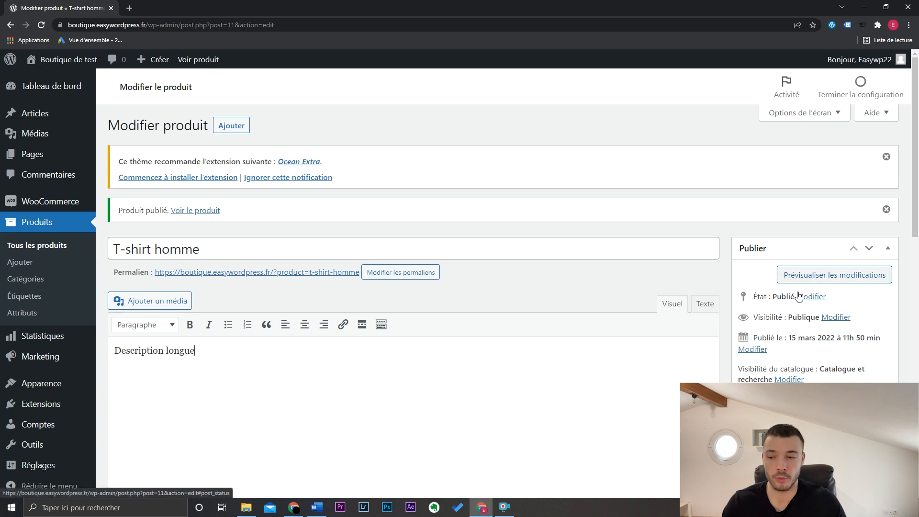
{"action": "left_click_drag", "start_coordinate": [214, 355], "coordinate": [106, 352]}
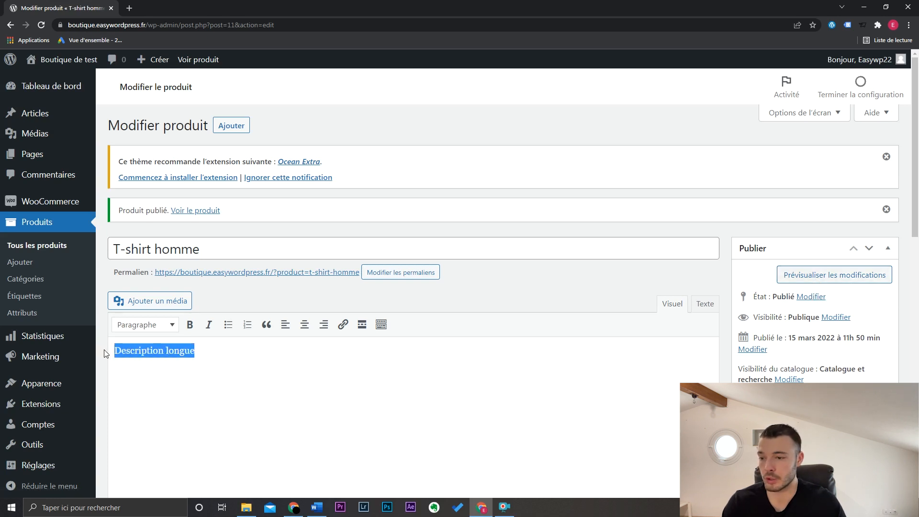
{"action": "left_click", "coordinate": [190, 324]}
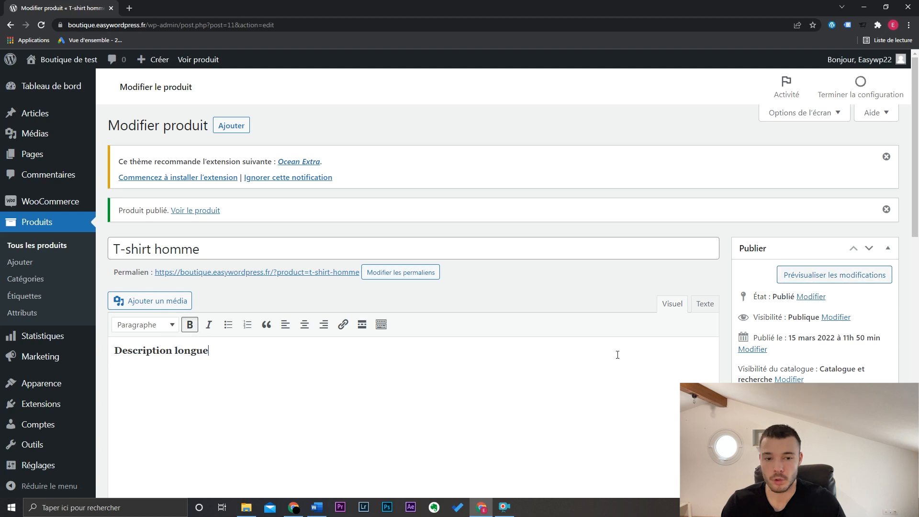
- Preview the product changes, check the bold long description on the page and close the preview
{"action": "left_click", "coordinate": [837, 278]}
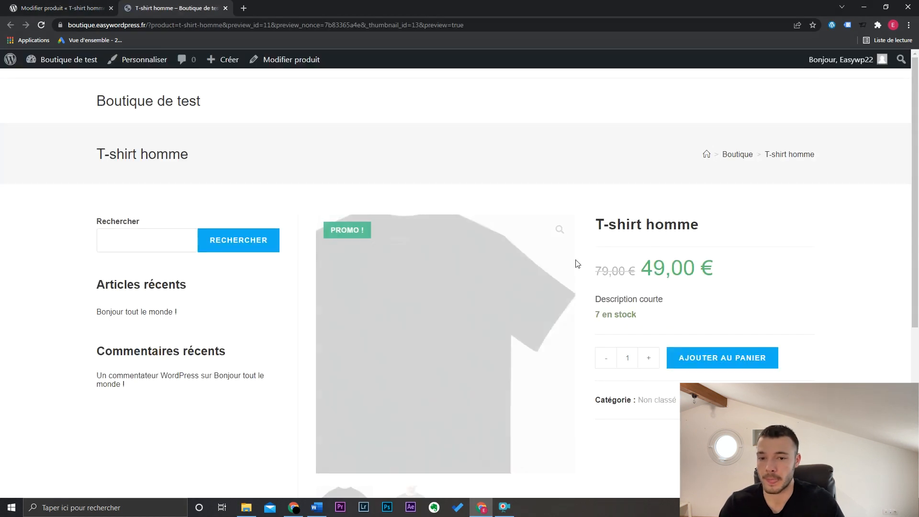
{"action": "left_click_drag", "start_coordinate": [916, 184], "coordinate": [918, 341]}
{"action": "left_click_drag", "start_coordinate": [305, 394], "coordinate": [423, 392]}
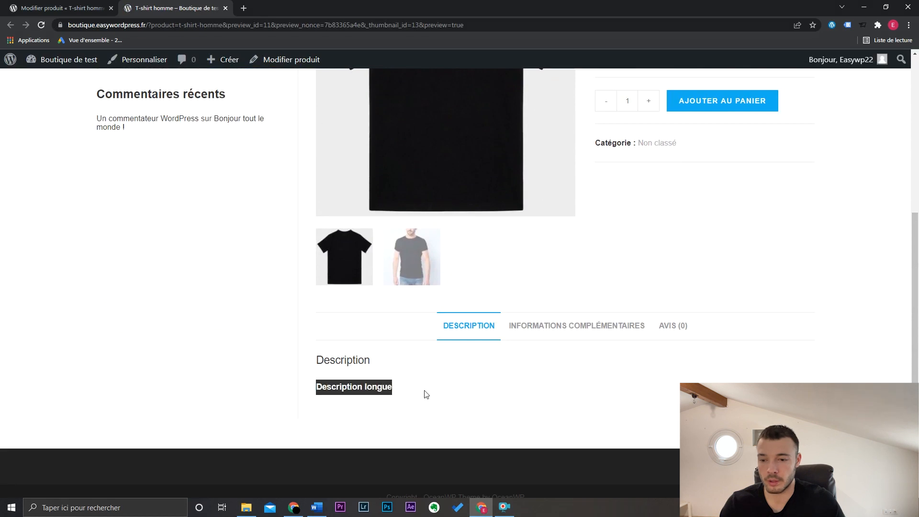
{"action": "left_click", "coordinate": [424, 392]}
{"action": "scroll", "coordinate": [407, 391], "scroll_direction": "up", "scroll_amount": 1}
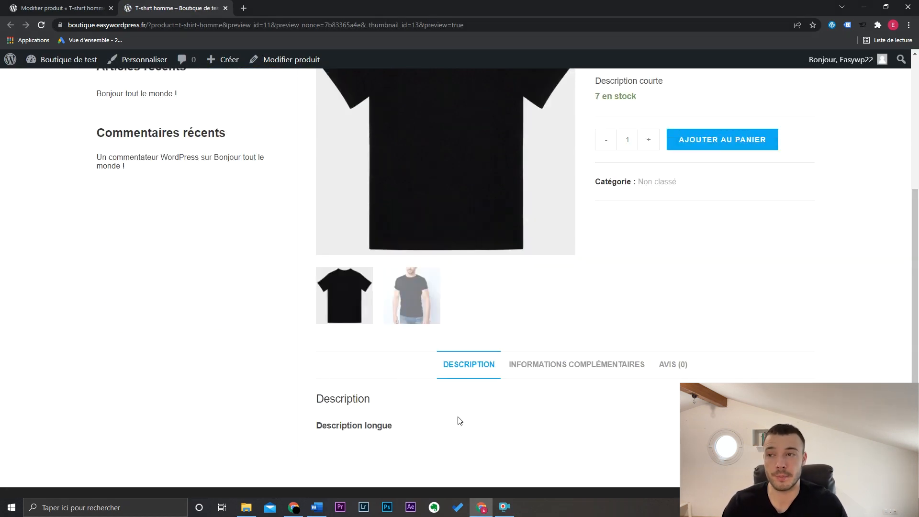
{"action": "key", "text": "ctrl+shift+Tab"}
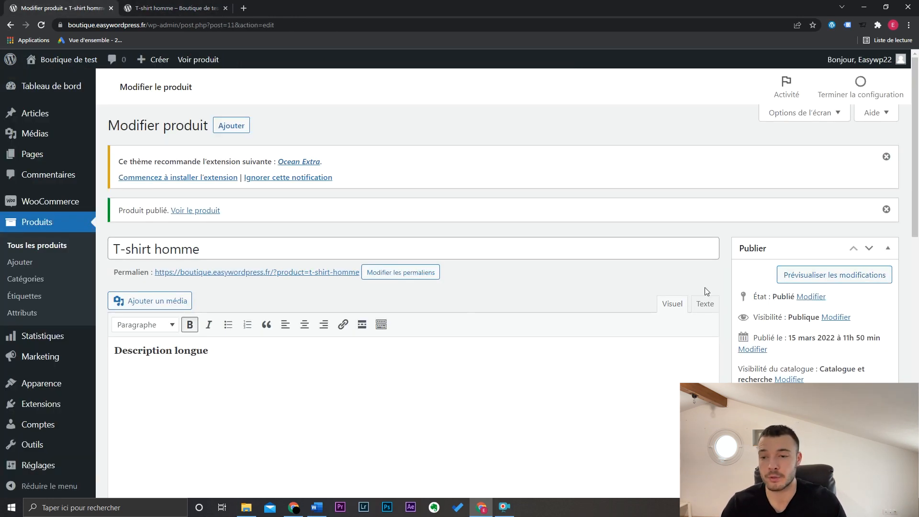
{"action": "left_click", "coordinate": [220, 5]}
{"action": "left_click_drag", "start_coordinate": [915, 352], "coordinate": [918, 284]}
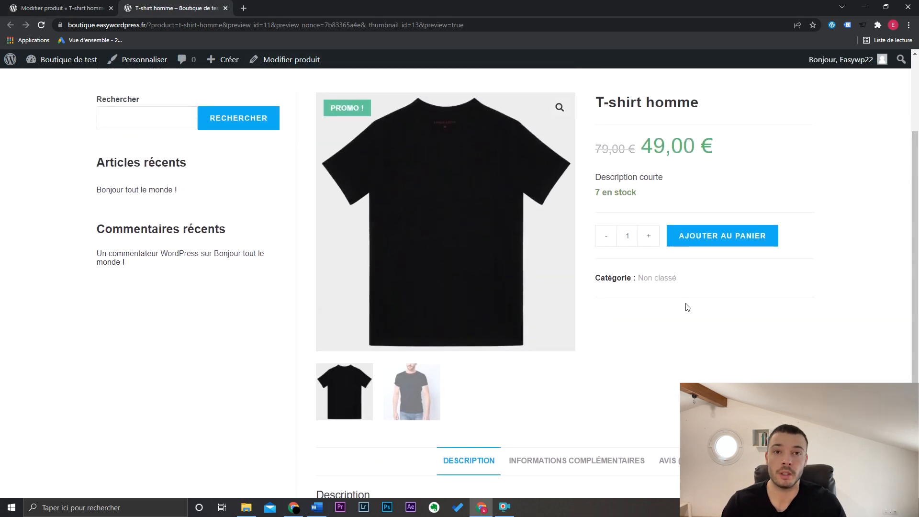
{"action": "key", "text": "ctrl+w"}
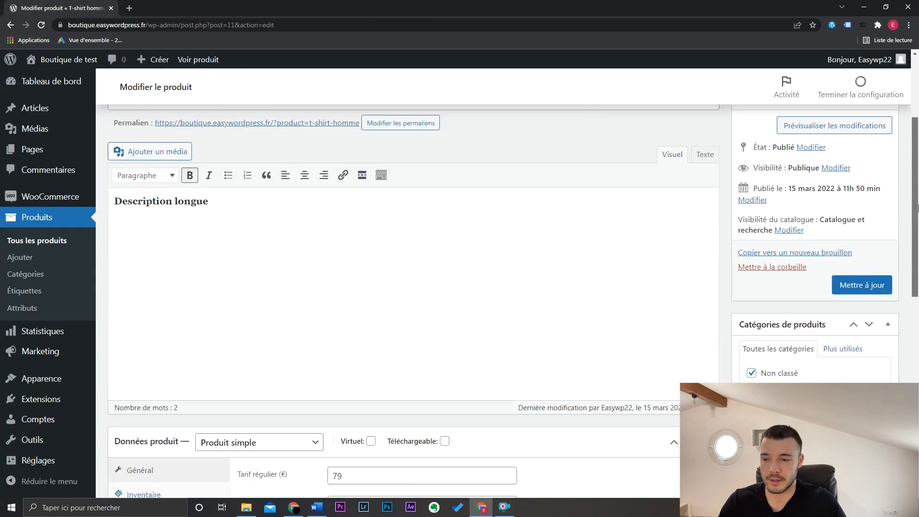
- Change the product type to "Produit variable" and turn off product-level stock management
{"action": "scroll", "coordinate": [261, 216], "scroll_direction": "down", "scroll_amount": 5}
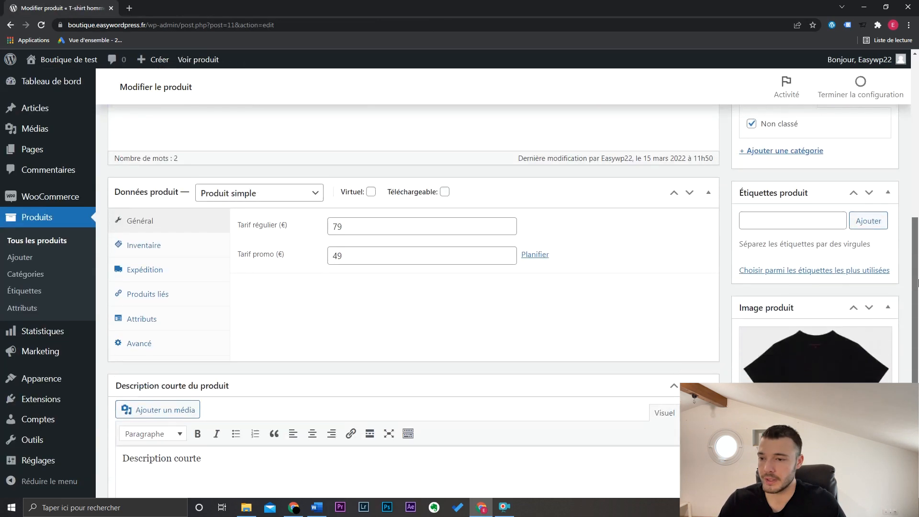
{"action": "left_click", "coordinate": [259, 202]}
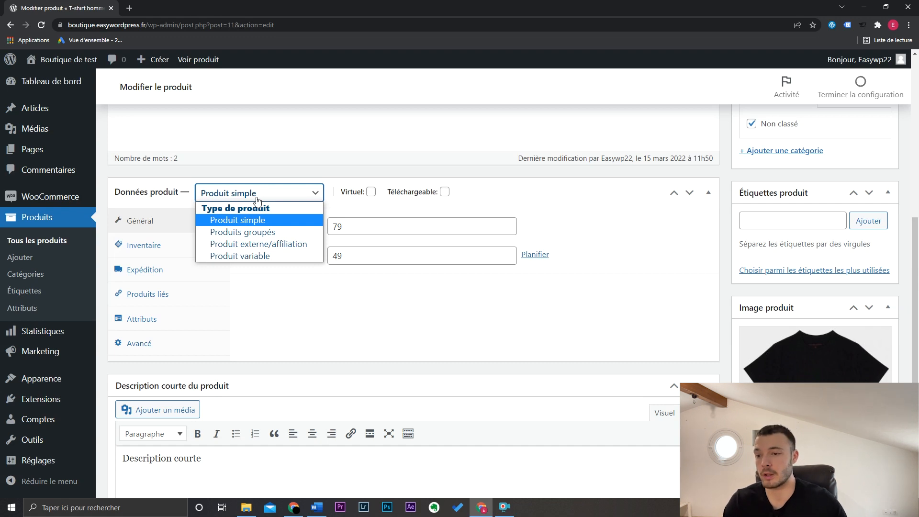
{"action": "left_click", "coordinate": [275, 255]}
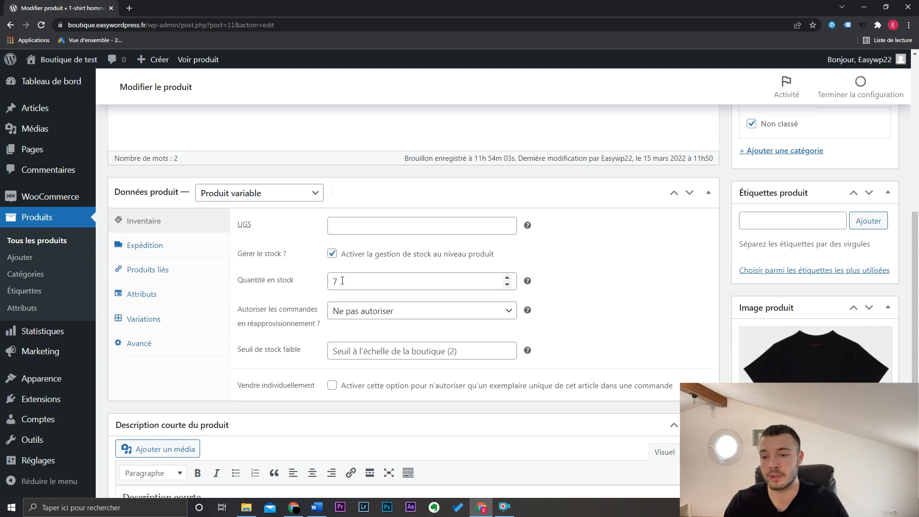
{"action": "left_click", "coordinate": [332, 254]}
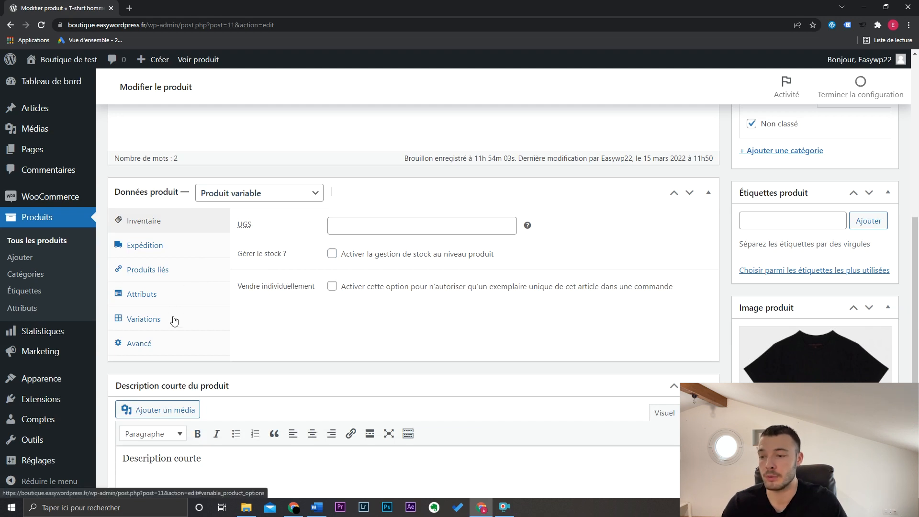
- Review the values and options of the product's existing Composition attribute
{"action": "left_click", "coordinate": [166, 294]}
{"action": "mouse_move", "coordinate": [288, 259]}
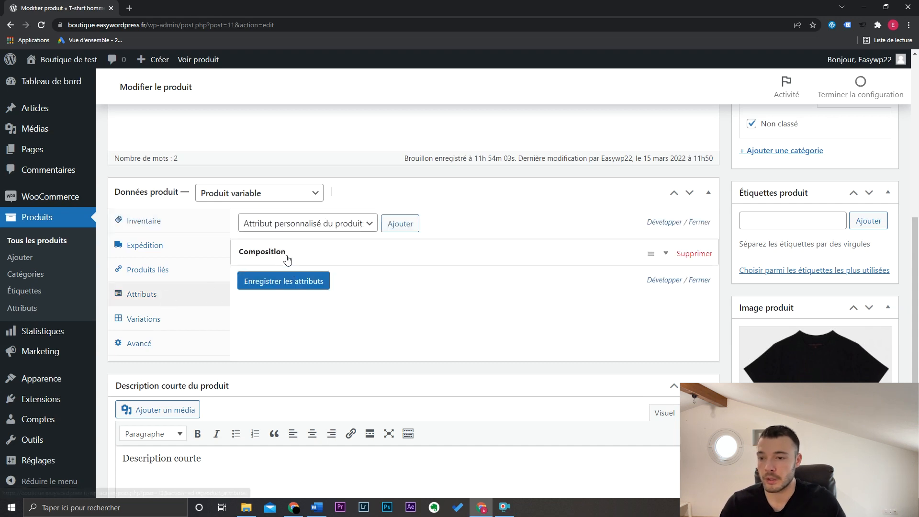
{"action": "left_click", "coordinate": [330, 257]}
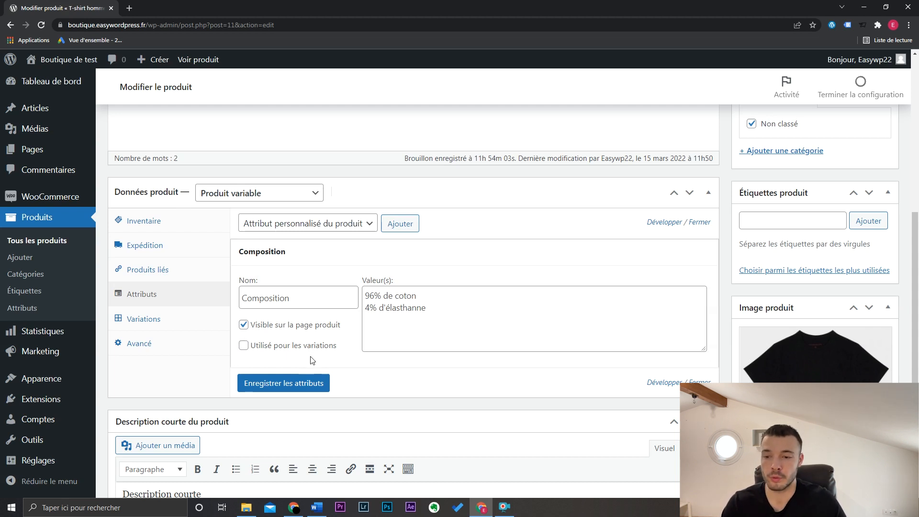
{"action": "left_click", "coordinate": [324, 263]}
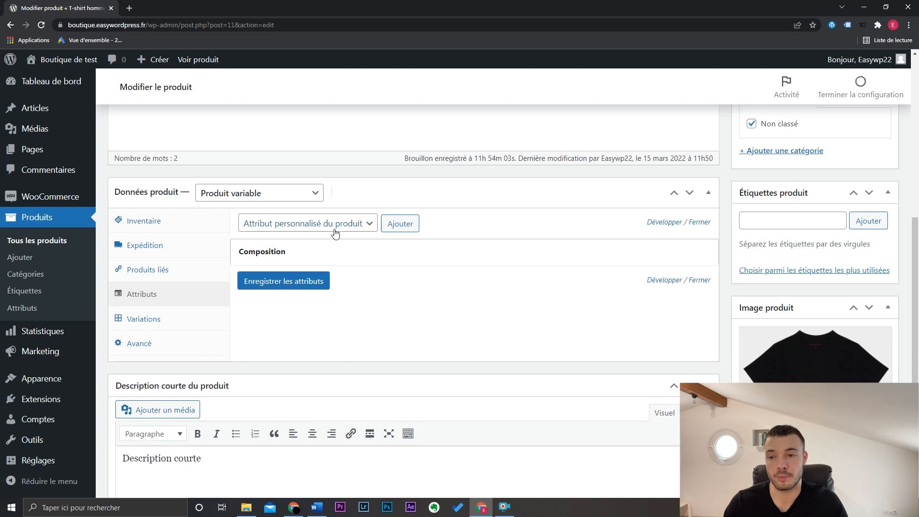
- Add a custom product attribute and name it "Taille"
{"action": "left_click", "coordinate": [401, 224]}
{"action": "left_click", "coordinate": [307, 328]}
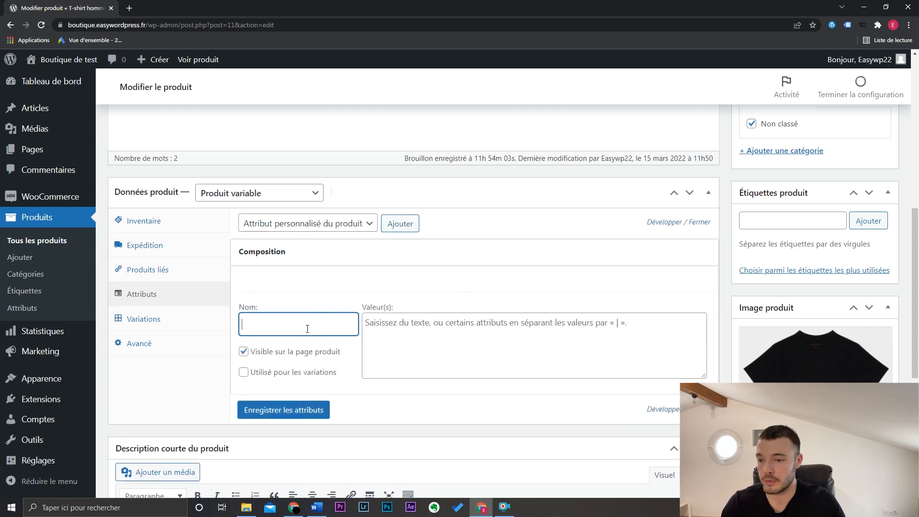
{"action": "type", "text": "Ta"}
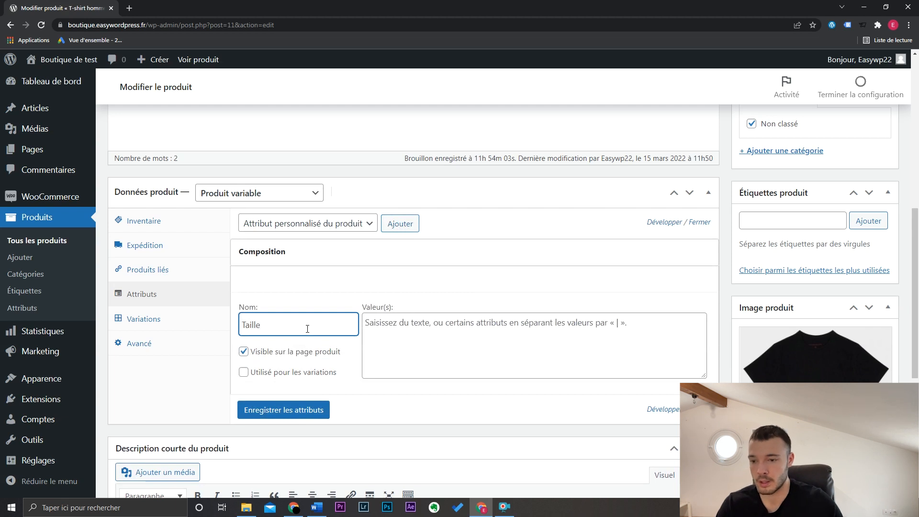
{"action": "type", "text": "ille"}
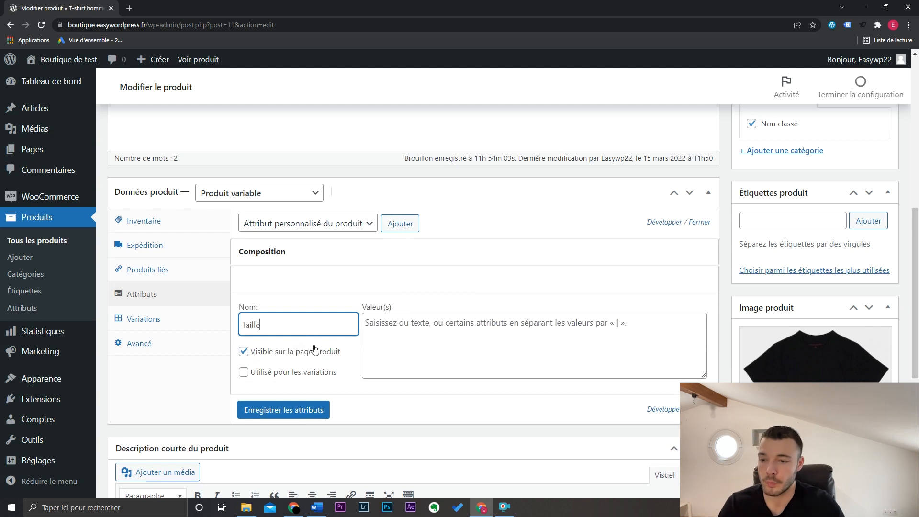
- Finish naming the new attribute "Taille", hide it from the product page and enable it for variations
{"action": "left_click", "coordinate": [293, 356]}
{"action": "left_click", "coordinate": [294, 376]}
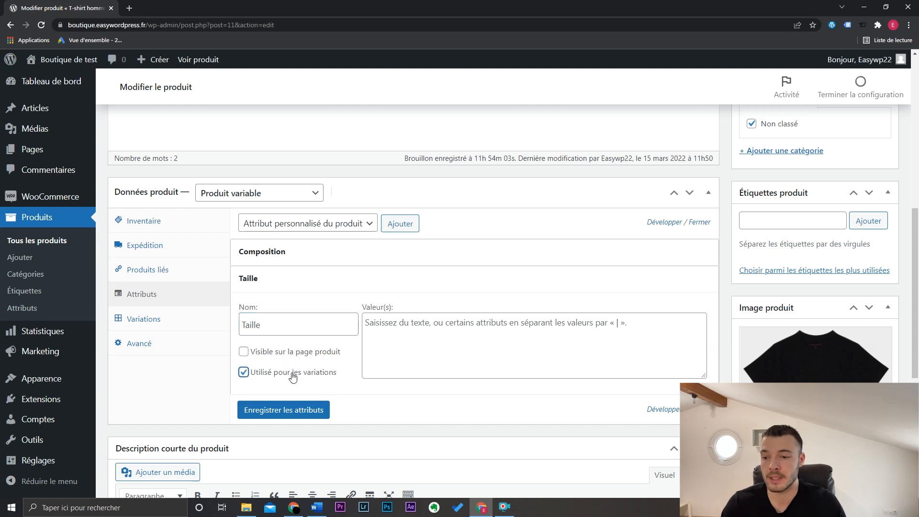
- Give the Taille attribute the values "S | M | L | XL" and save the attributes
{"action": "left_click", "coordinate": [428, 343]}
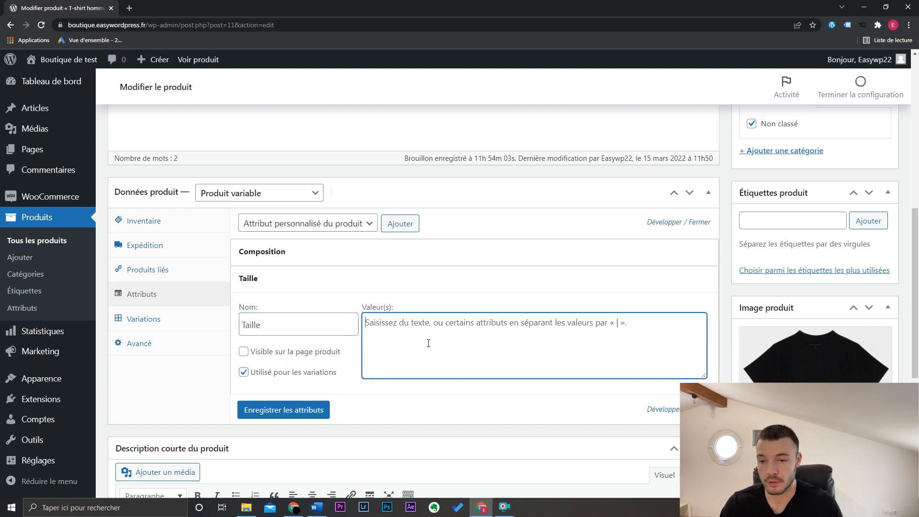
{"action": "type", "text": "S"}
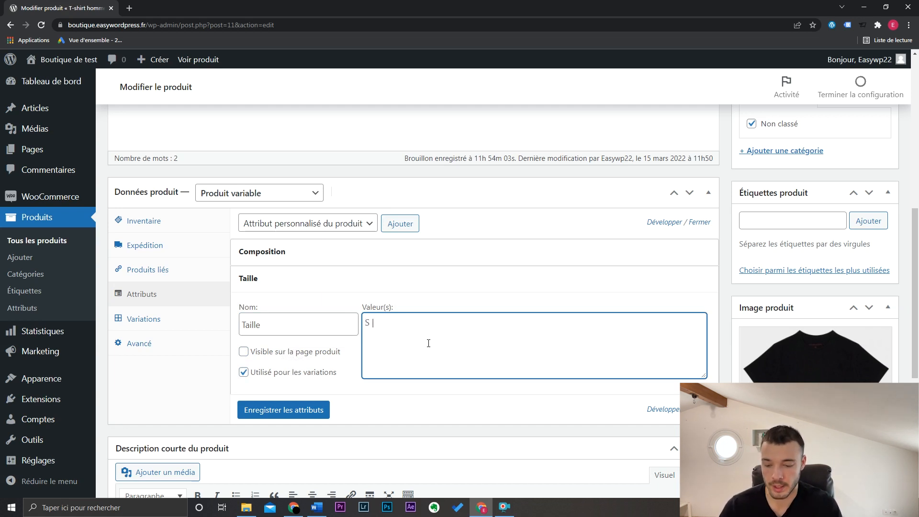
{"action": "type", "text": " | M |"}
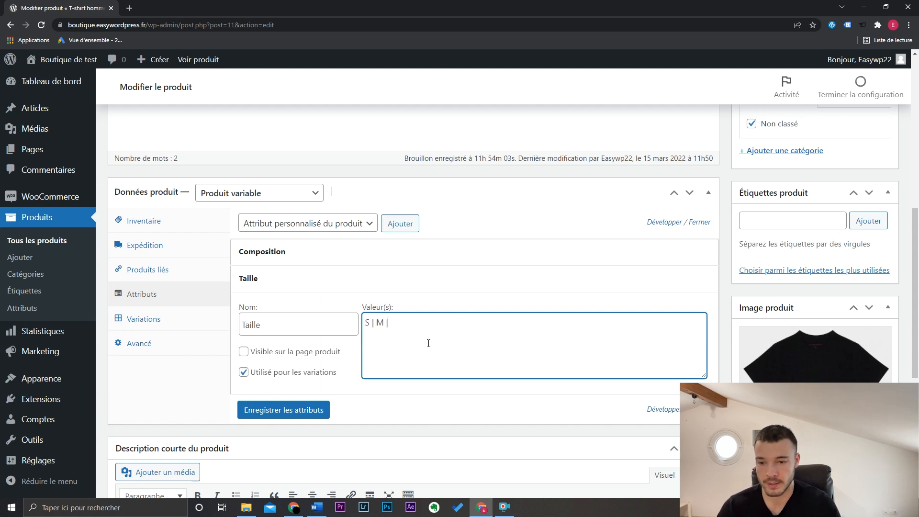
{"action": "type", "text": " L | XL"}
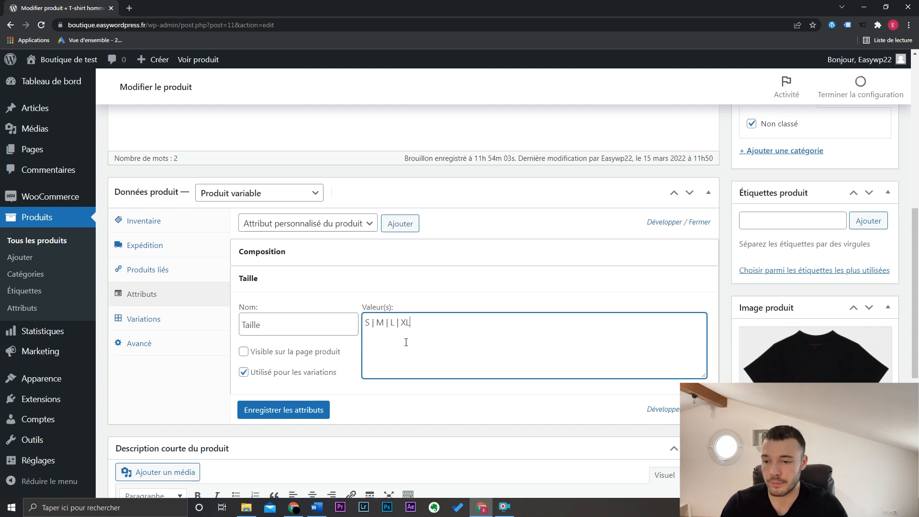
{"action": "left_click", "coordinate": [316, 410]}
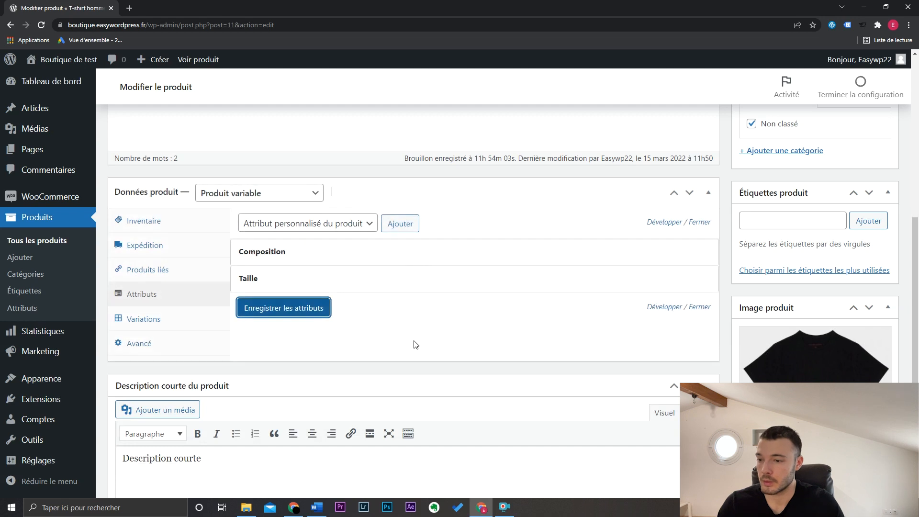
- Generate the product's variations from all attributes and confirm the creation
{"action": "left_click", "coordinate": [187, 326]}
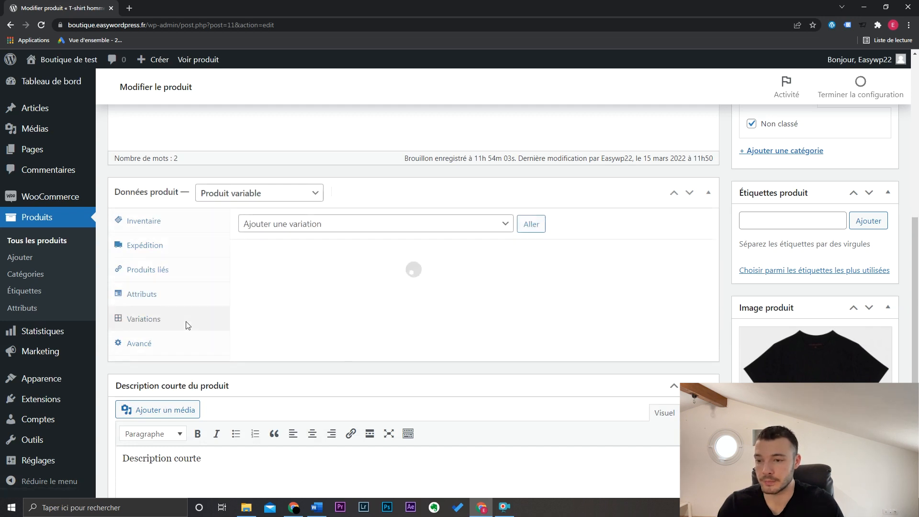
{"action": "left_click", "coordinate": [315, 224]}
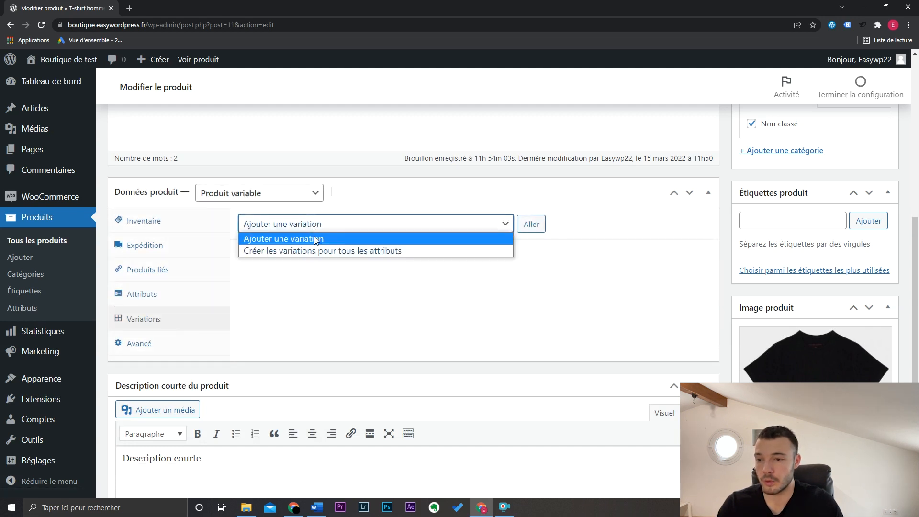
{"action": "left_click", "coordinate": [356, 250]}
{"action": "left_click", "coordinate": [531, 224]}
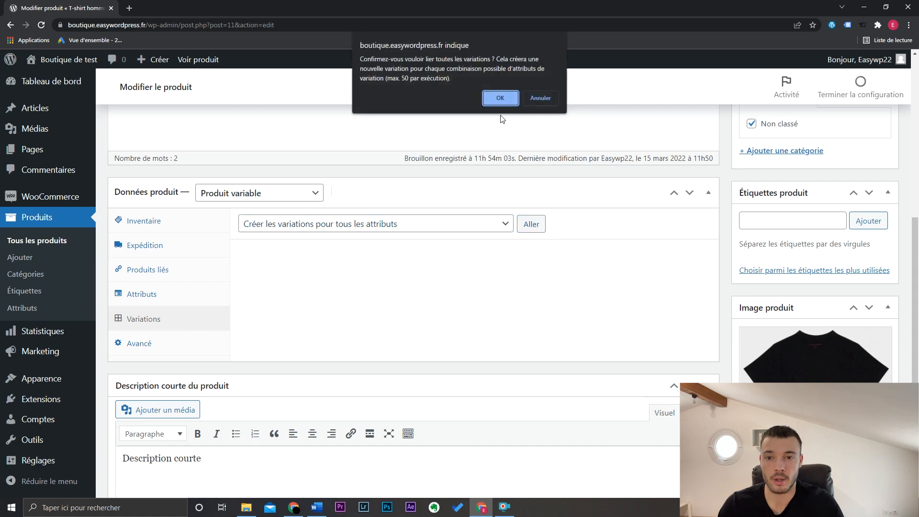
{"action": "left_click", "coordinate": [501, 99]}
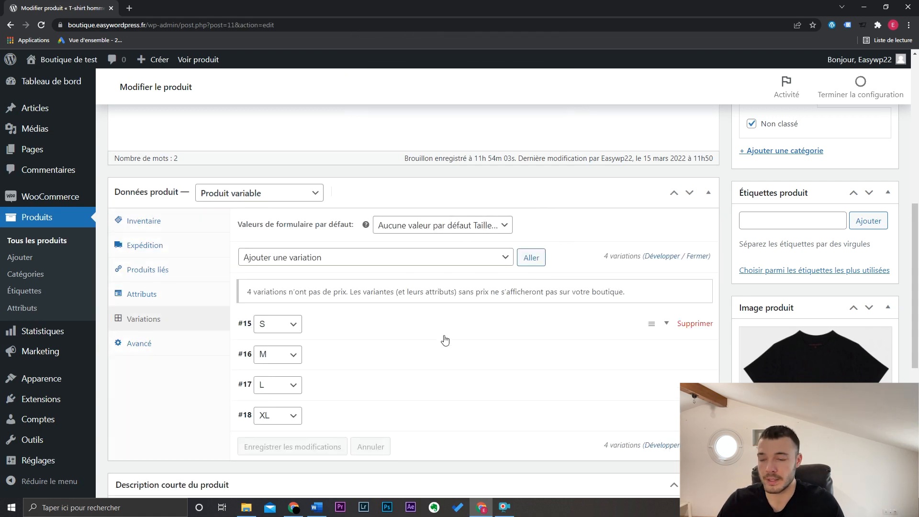
- Enable stock management for the S variation with a stock quantity of 5, and collapse it
{"action": "left_click", "coordinate": [383, 328]}
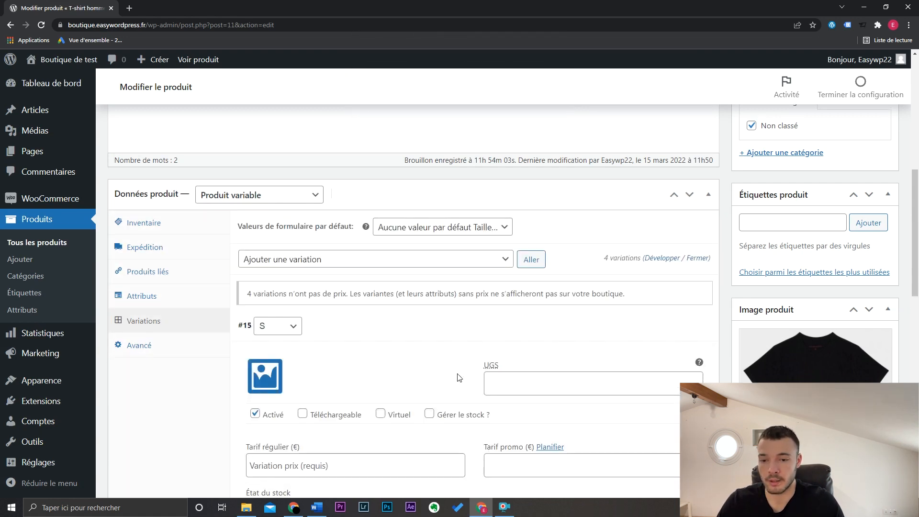
{"action": "left_click_drag", "start_coordinate": [916, 222], "coordinate": [918, 279]}
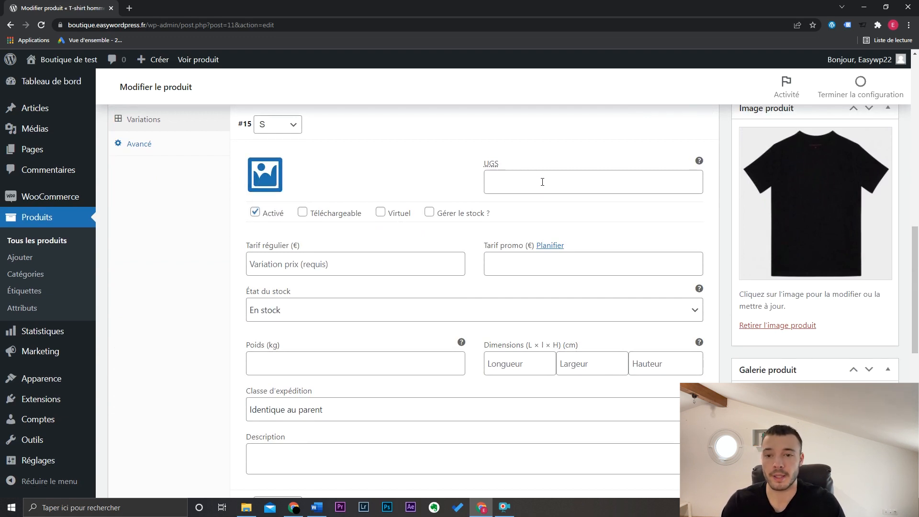
{"action": "left_click", "coordinate": [429, 213]}
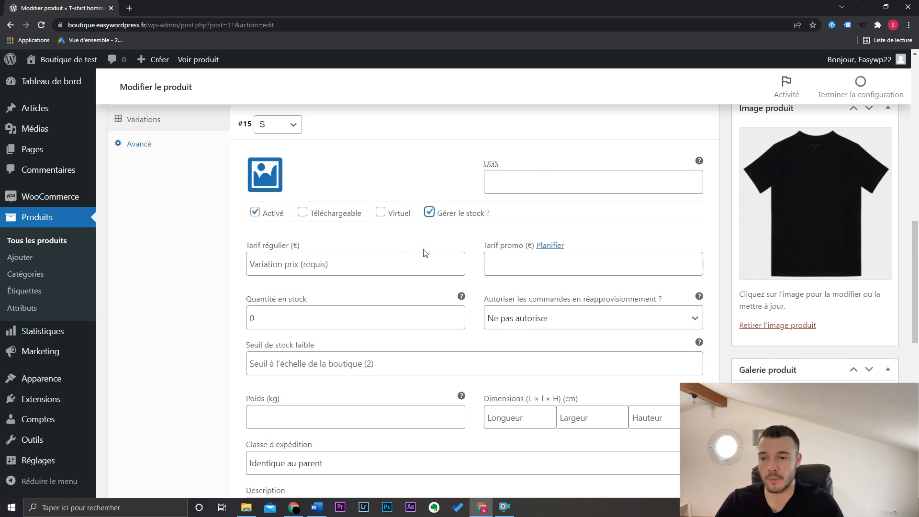
{"action": "double_click", "coordinate": [251, 319]}
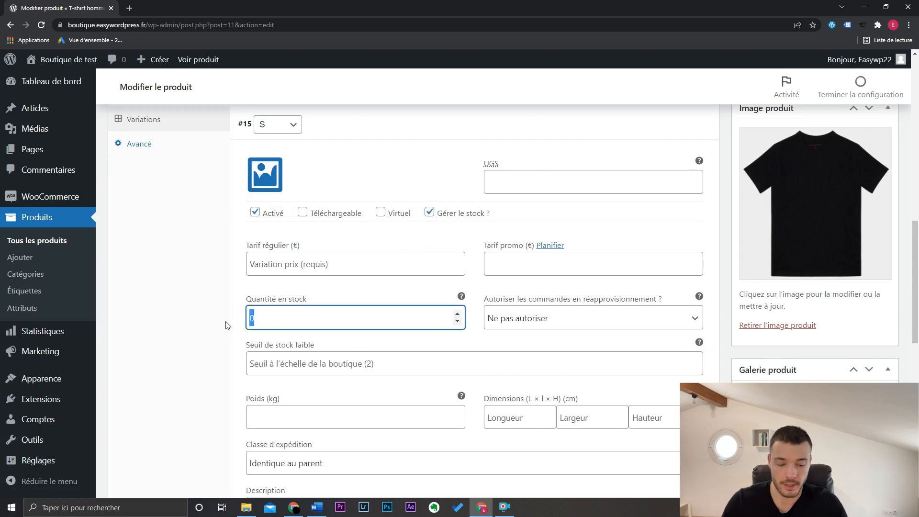
{"action": "type", "text": "5"}
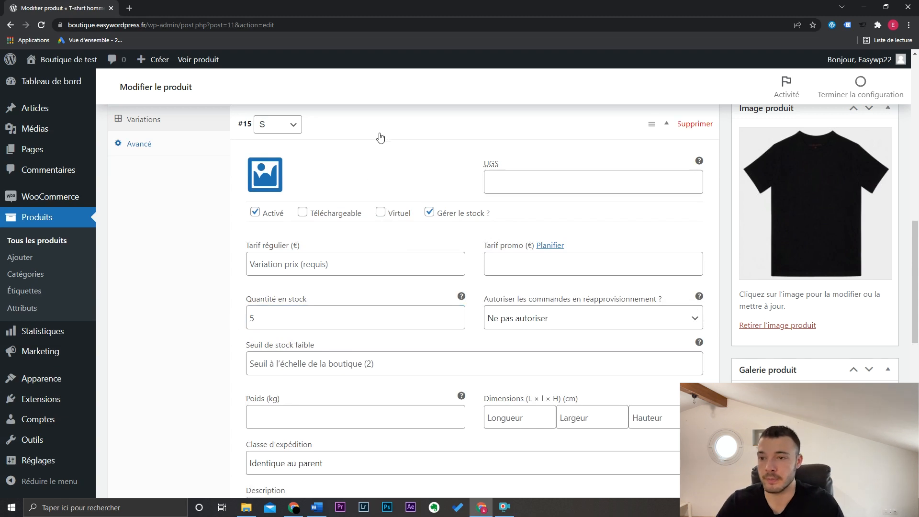
{"action": "left_click", "coordinate": [379, 135]}
- Enable stock management for the M variation and set its stock quantity to 7
{"action": "left_click", "coordinate": [365, 159]}
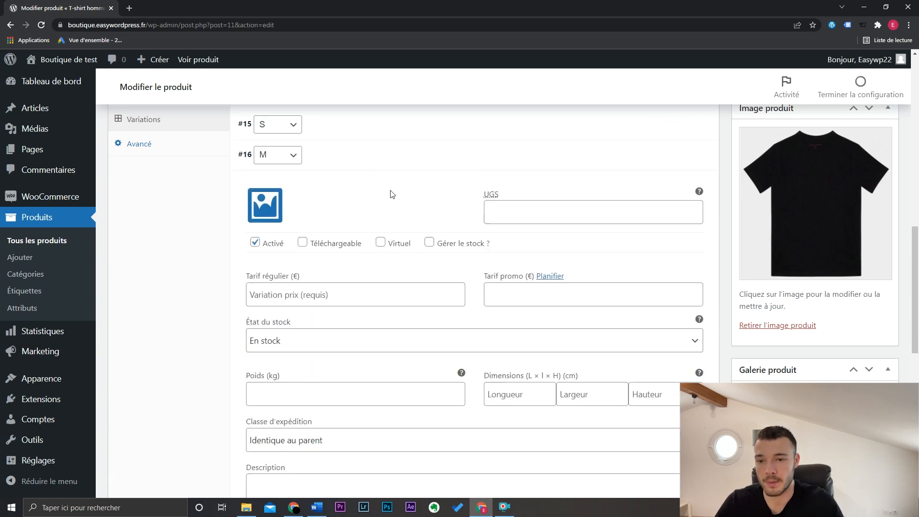
{"action": "left_click", "coordinate": [429, 243]}
{"action": "left_click_drag", "start_coordinate": [282, 348], "coordinate": [243, 360]}
{"action": "type", "text": "7"}
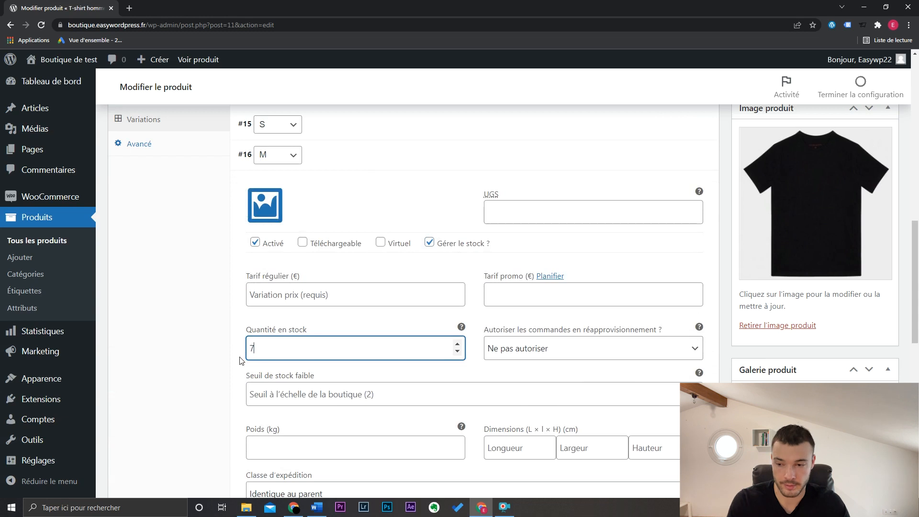
{"action": "left_click", "coordinate": [328, 165]}
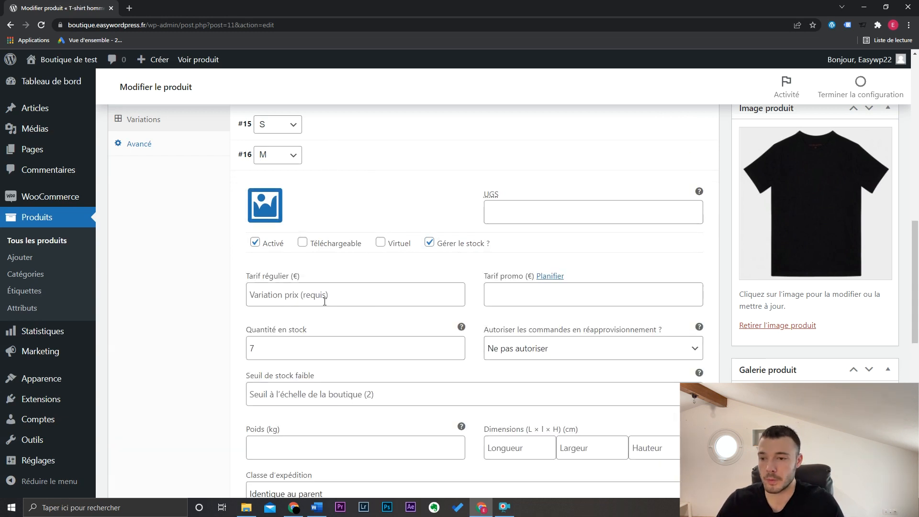
- Set the M variation's regular price to 79 € and its promotional price to 49 €
{"action": "left_click", "coordinate": [311, 296]}
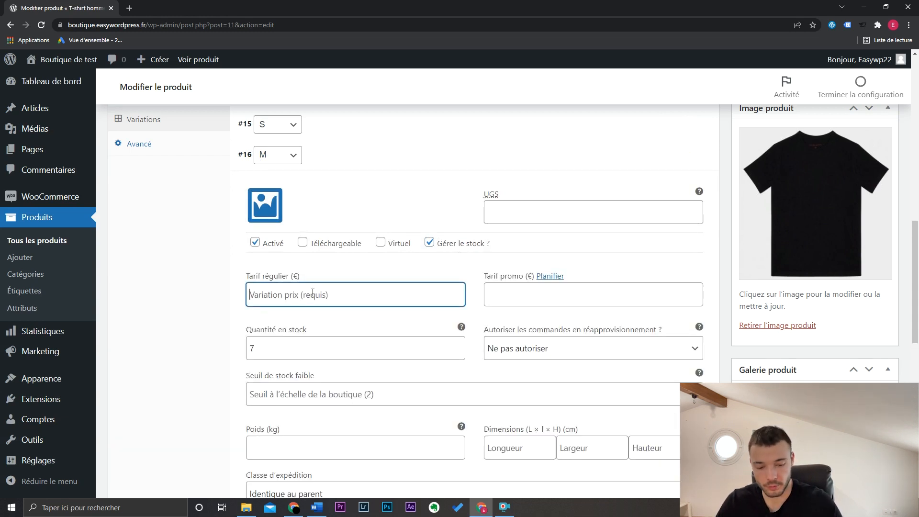
{"action": "type", "text": "7"}
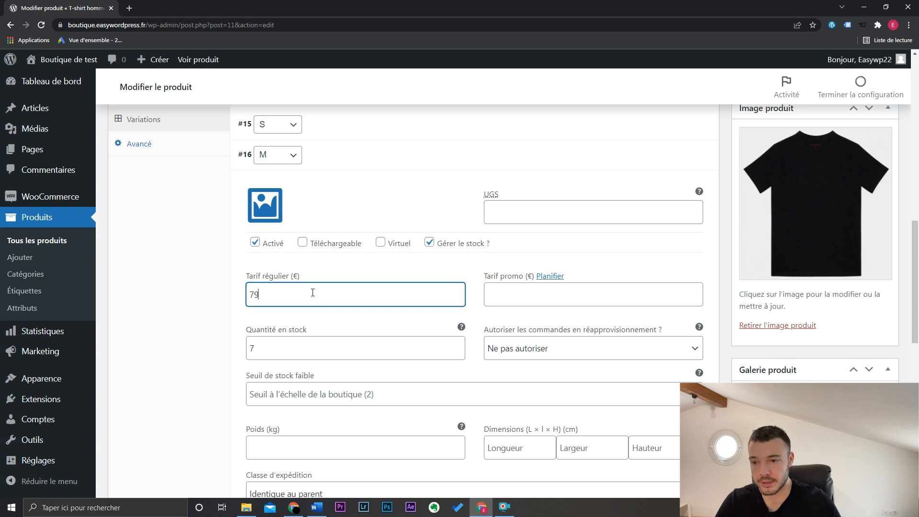
{"action": "type", "text": "9"}
{"action": "left_click", "coordinate": [530, 294]}
{"action": "type", "text": "49"}
- Enter "C'est la taille M" as the M variation's description and collapse the variation
{"action": "scroll", "coordinate": [520, 368], "scroll_direction": "down", "scroll_amount": 1}
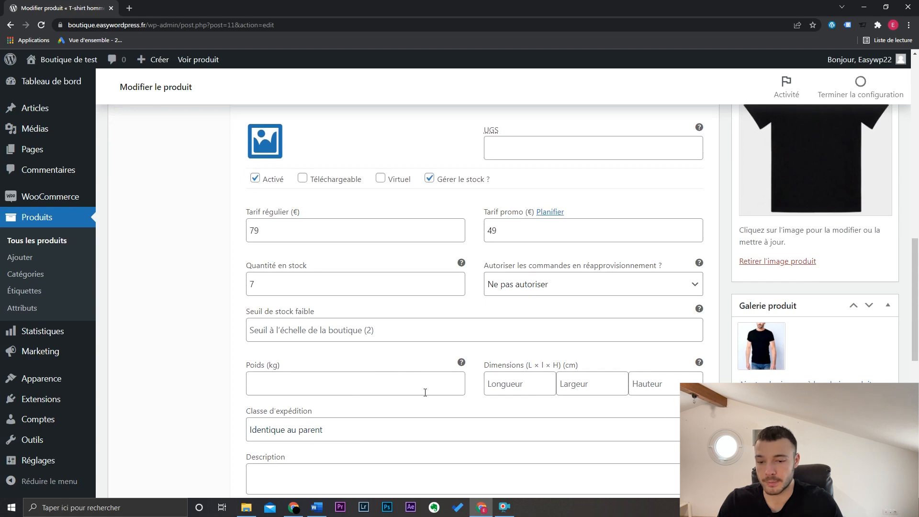
{"action": "scroll", "coordinate": [425, 392], "scroll_direction": "down", "scroll_amount": 3}
{"action": "left_click", "coordinate": [357, 348]}
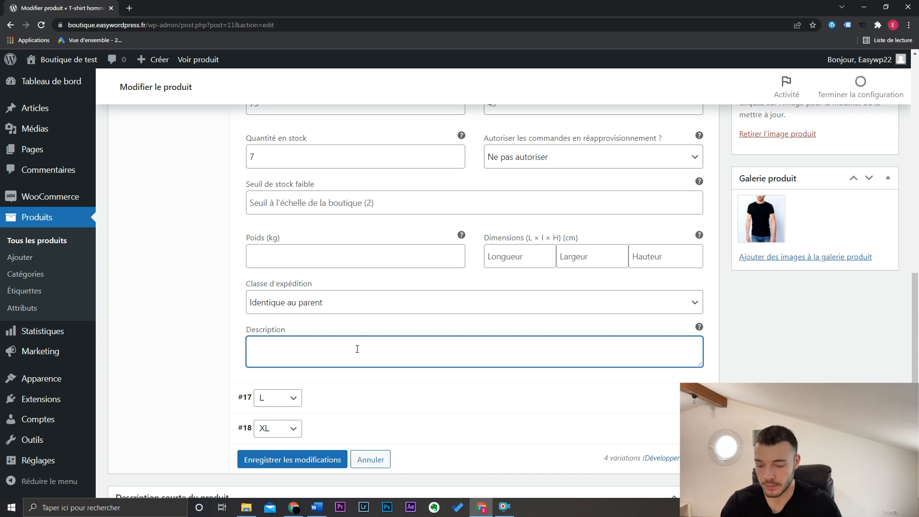
{"action": "type", "text": "C'es"}
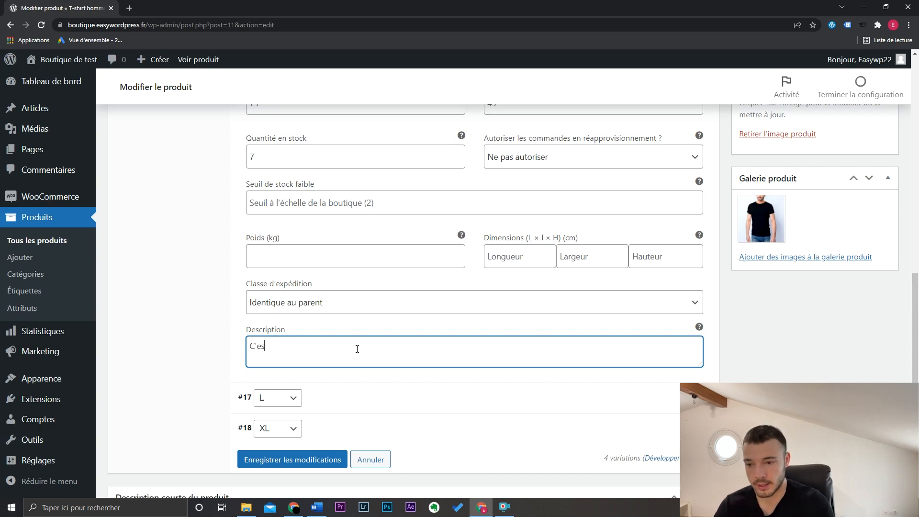
{"action": "type", "text": "t la taill"}
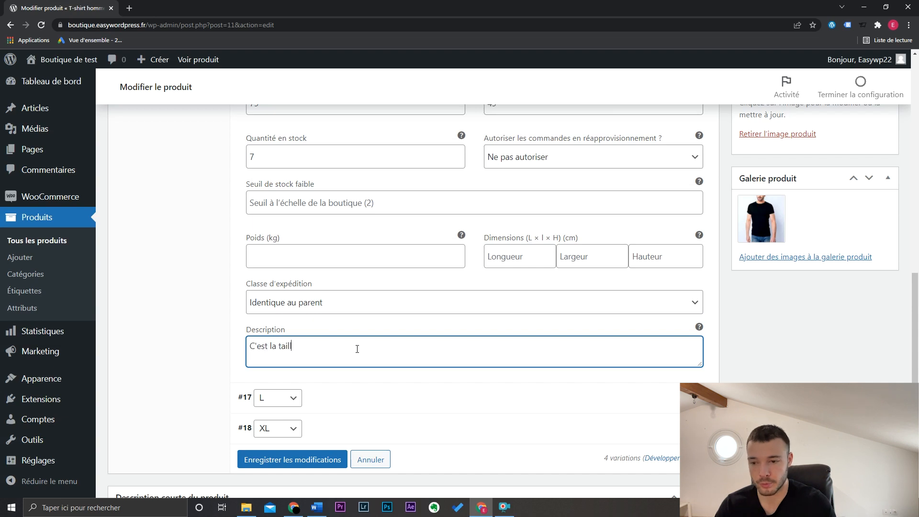
{"action": "type", "text": "e M"}
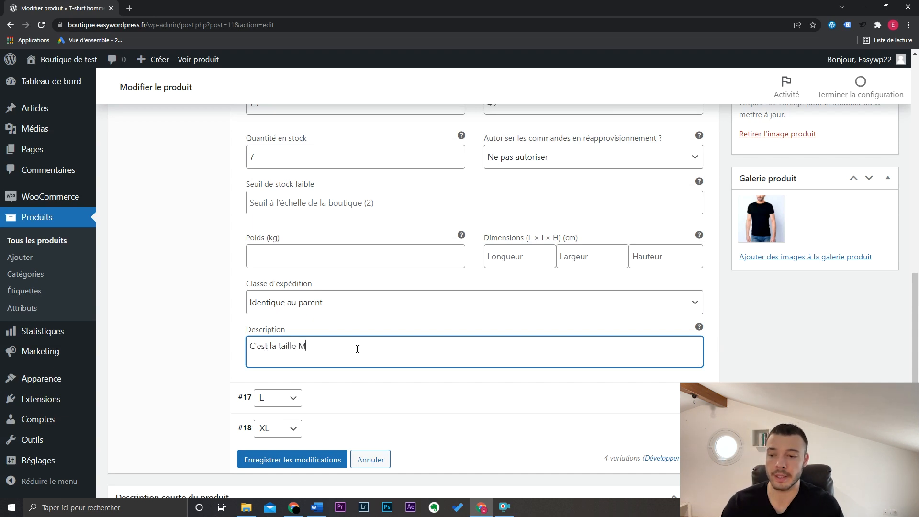
{"action": "scroll", "coordinate": [400, 170], "scroll_direction": "up", "scroll_amount": 4}
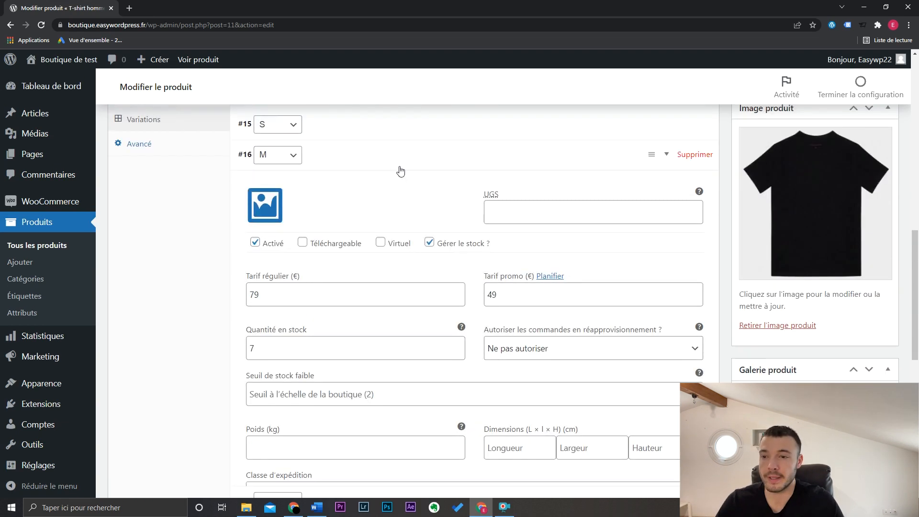
{"action": "left_click", "coordinate": [400, 171]}
- Set the regular price of all variations to 79 € with the bulk action "Mettre en place les tarifs réguliers"
{"action": "scroll", "coordinate": [451, 250], "scroll_direction": "up", "scroll_amount": 3}
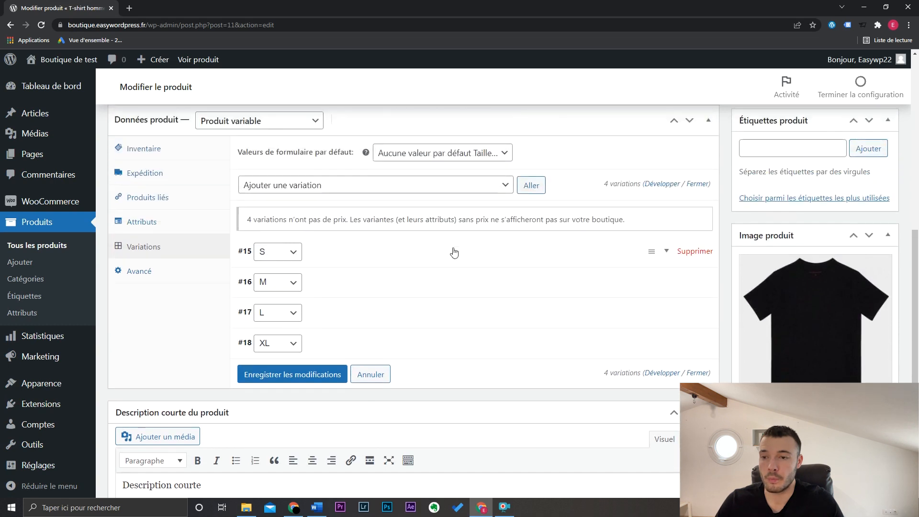
{"action": "left_click", "coordinate": [306, 187]}
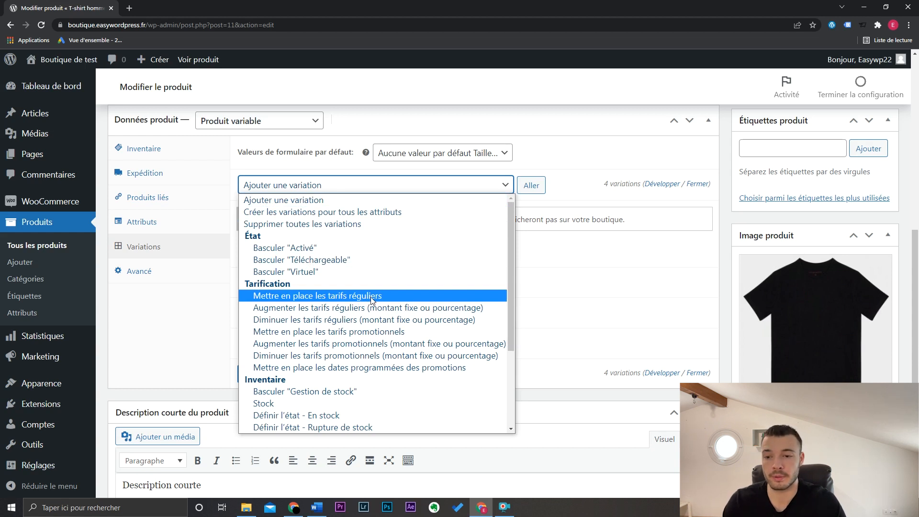
{"action": "left_click", "coordinate": [362, 297]}
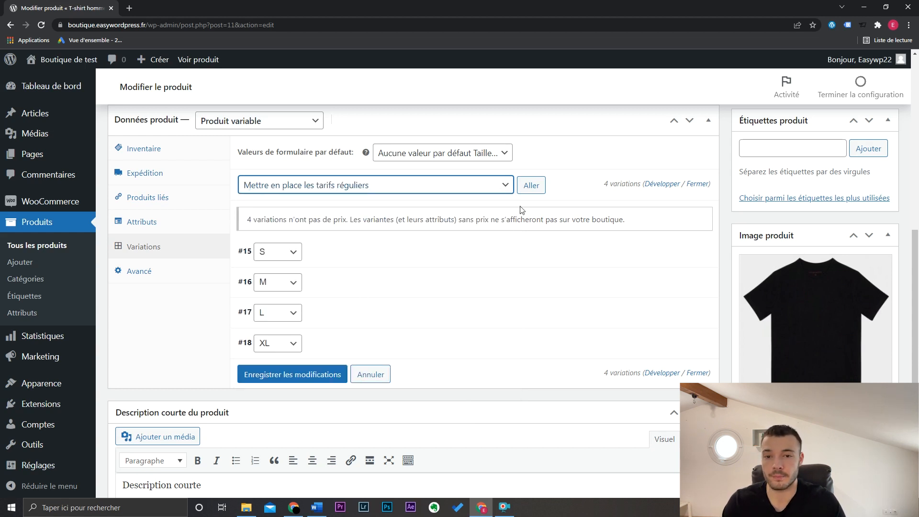
{"action": "left_click", "coordinate": [530, 186]}
{"action": "type", "text": "79"}
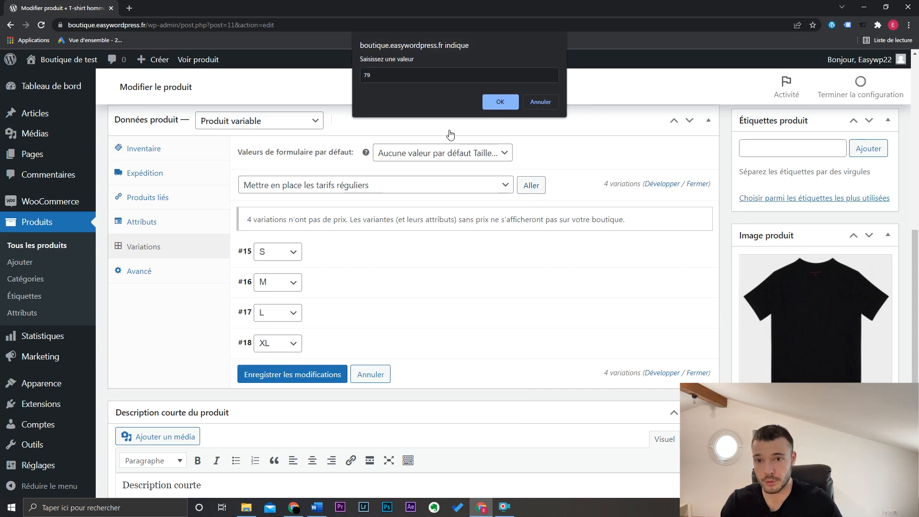
{"action": "key", "text": "Return"}
{"action": "key", "text": "Return"}
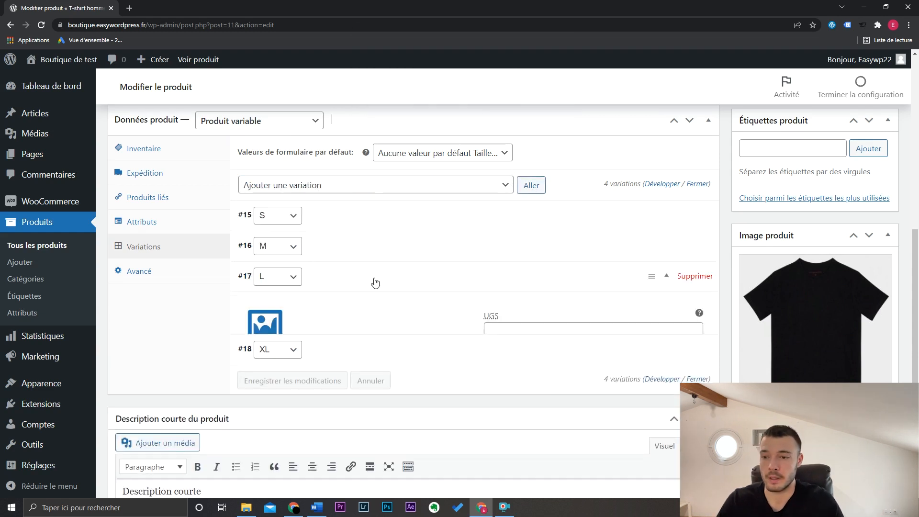
- Check the regular price in the L and XL variations and collapse their details
{"action": "left_click", "coordinate": [367, 287]}
{"action": "left_click", "coordinate": [356, 315]}
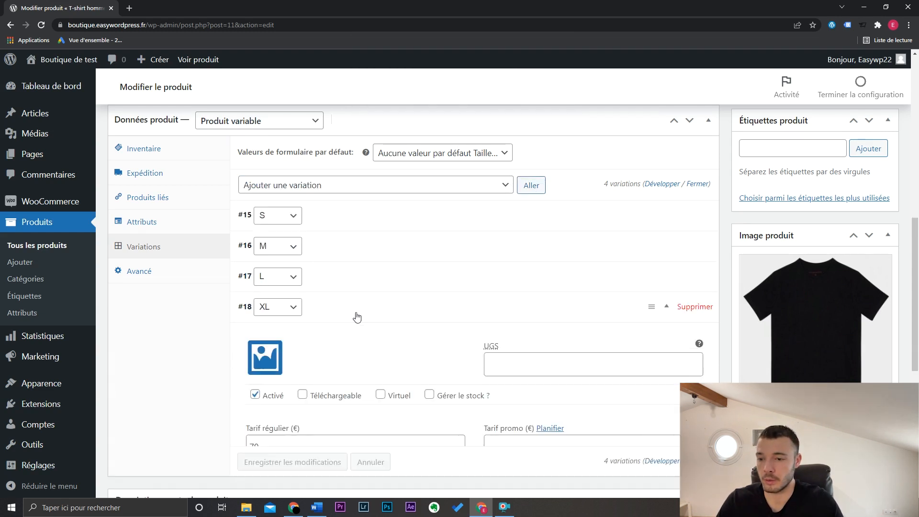
{"action": "left_click", "coordinate": [336, 313]}
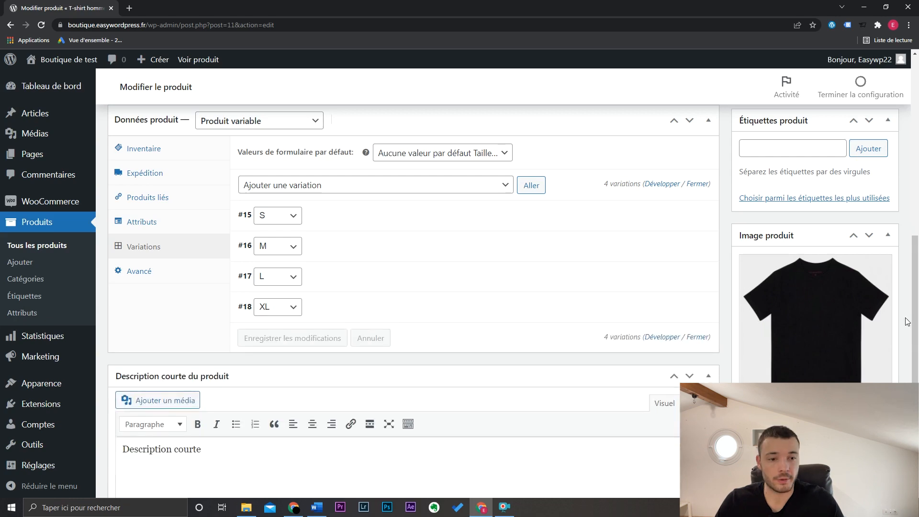
{"action": "left_click_drag", "start_coordinate": [914, 319], "coordinate": [914, 146]}
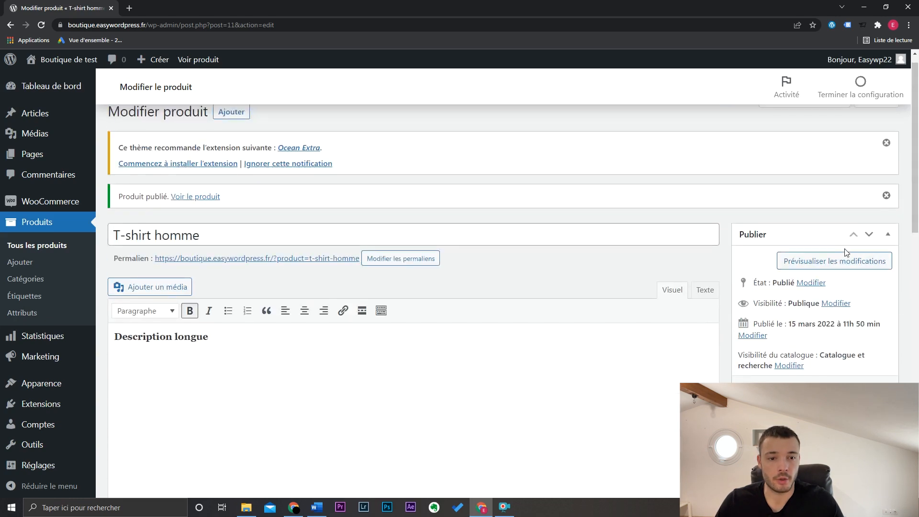
- Preview the product and check the price, stock and description shown for sizes S, M and XL
{"action": "left_click", "coordinate": [822, 262]}
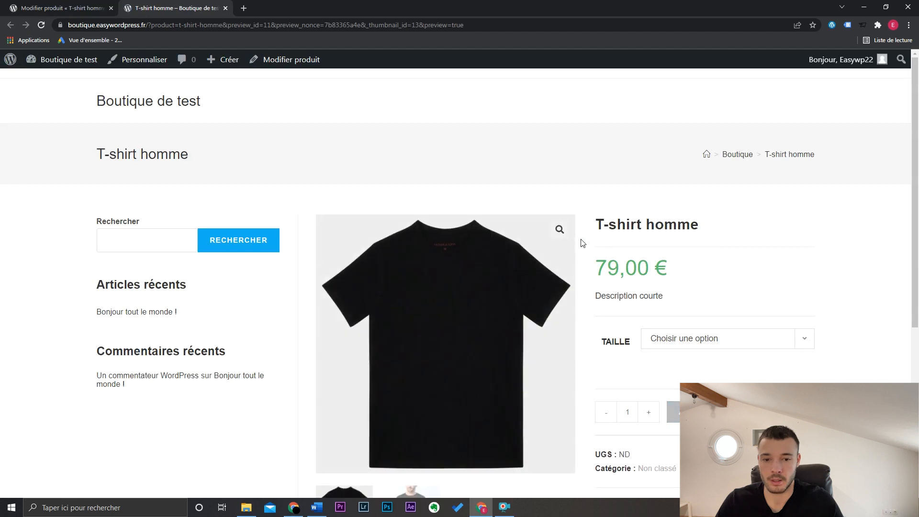
{"action": "left_click", "coordinate": [663, 345]}
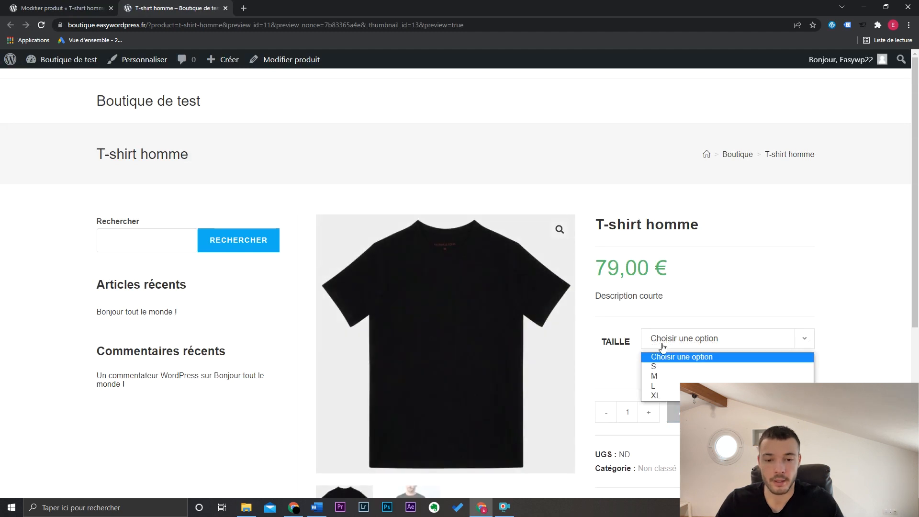
{"action": "left_click", "coordinate": [667, 367]}
{"action": "left_click", "coordinate": [674, 345]}
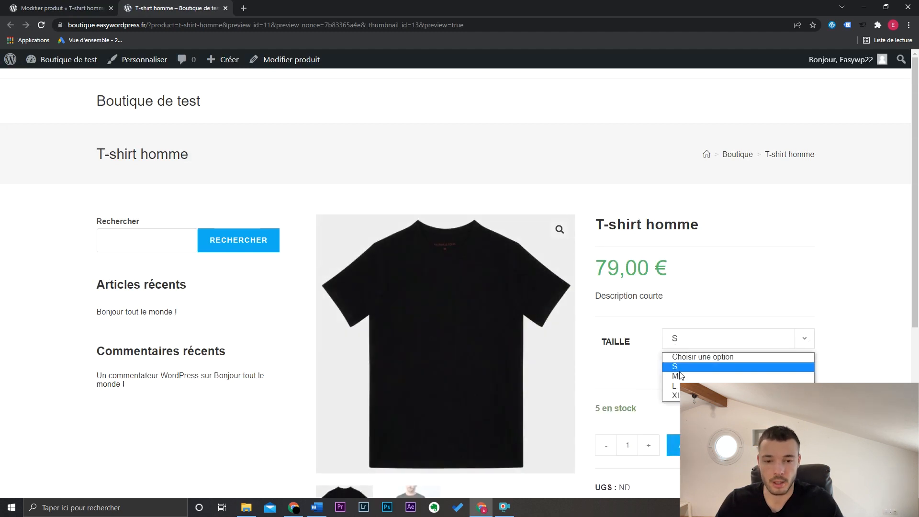
{"action": "left_click", "coordinate": [680, 375]}
{"action": "left_click_drag", "start_coordinate": [596, 435], "coordinate": [639, 441]}
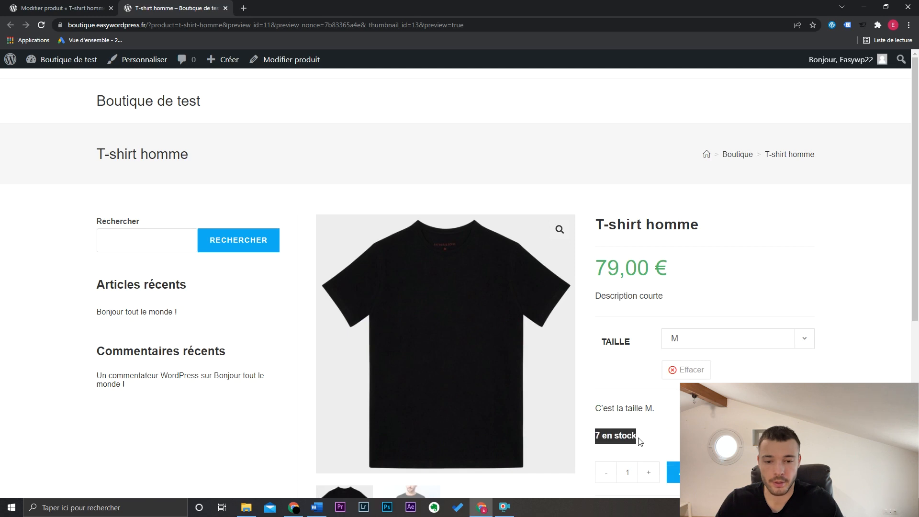
{"action": "left_click", "coordinate": [594, 411]}
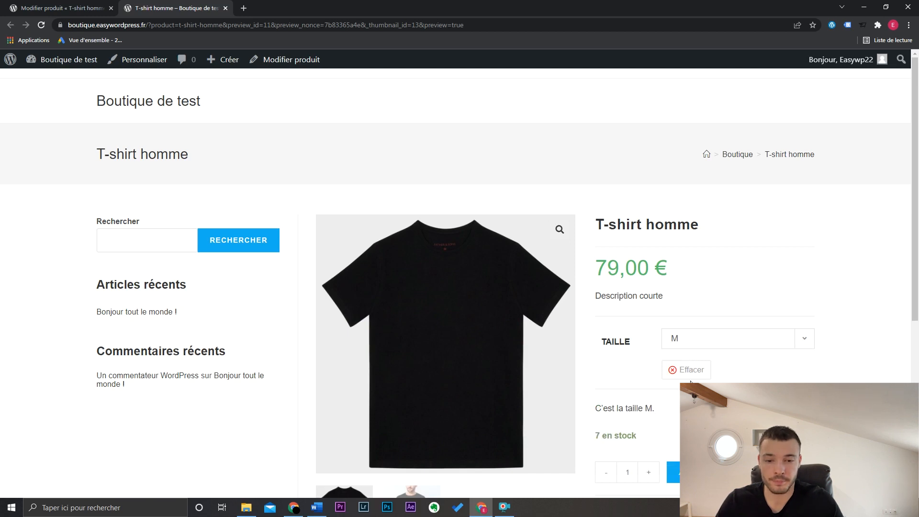
{"action": "left_click", "coordinate": [699, 346]}
{"action": "left_click", "coordinate": [699, 387]}
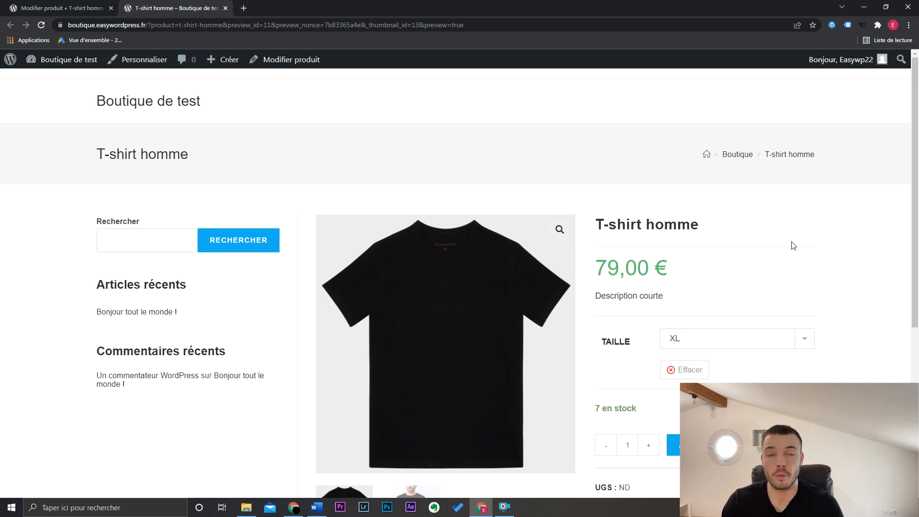
{"action": "key", "text": "ctrl+w"}
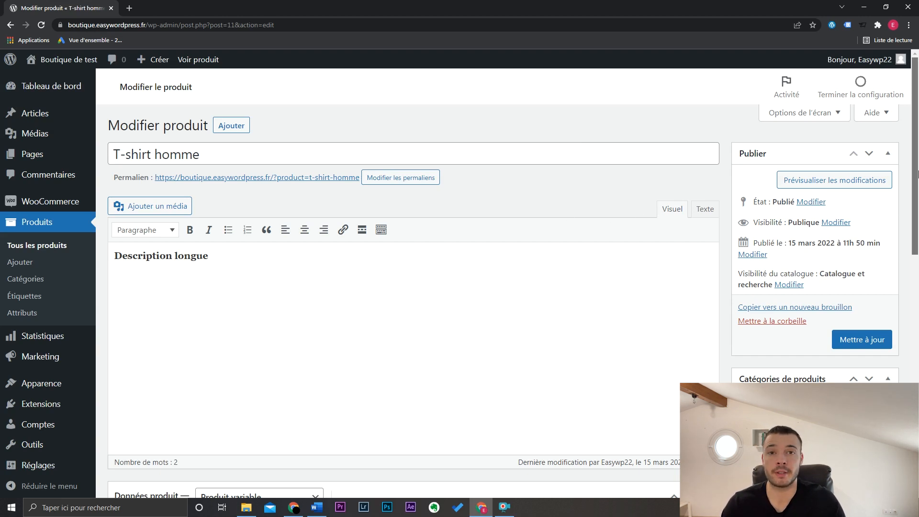
- Create a "T-shirt" category from the product's editing page and assign it instead of "Non classé"
{"action": "left_click_drag", "start_coordinate": [917, 174], "coordinate": [917, 273]}
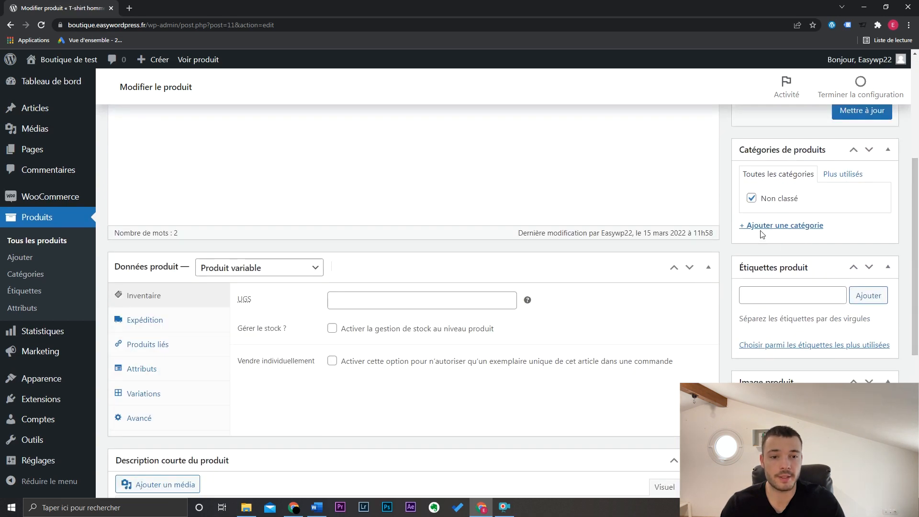
{"action": "left_click", "coordinate": [778, 227]}
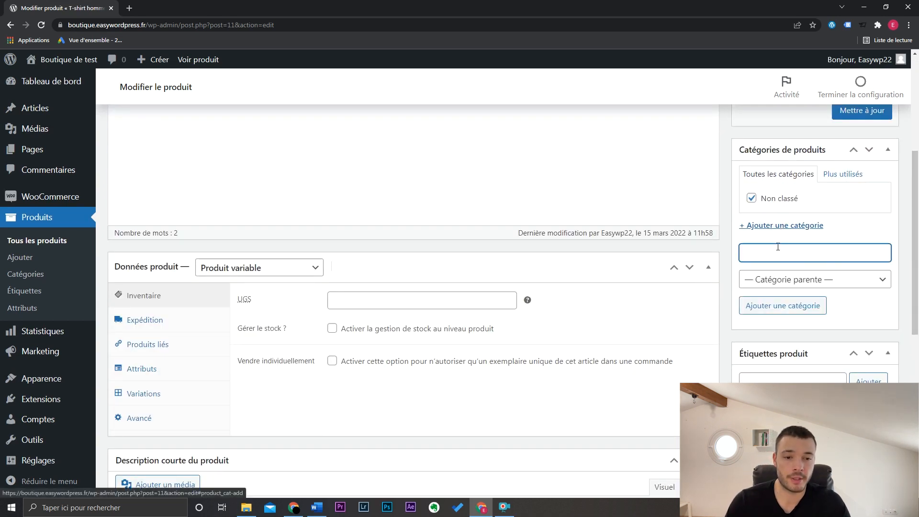
{"action": "type", "text": "T-shirt"}
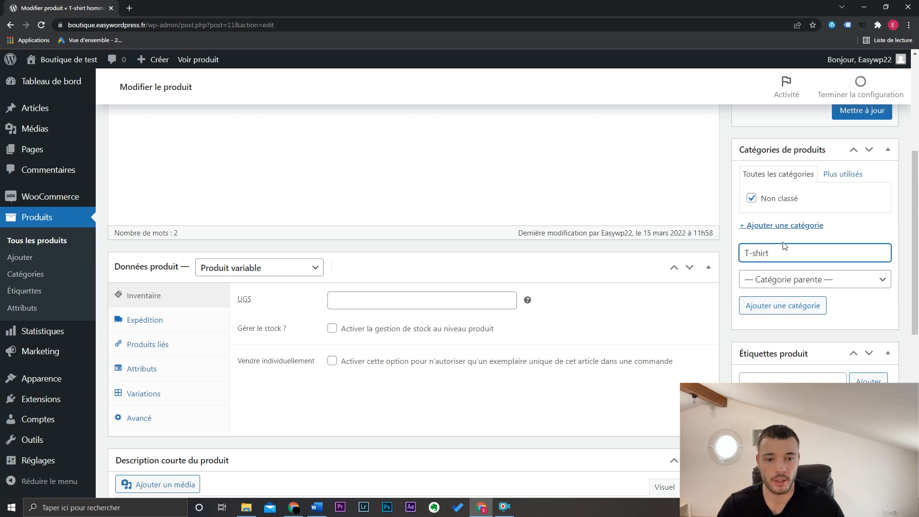
{"action": "left_click", "coordinate": [783, 307]}
{"action": "left_click", "coordinate": [761, 215]}
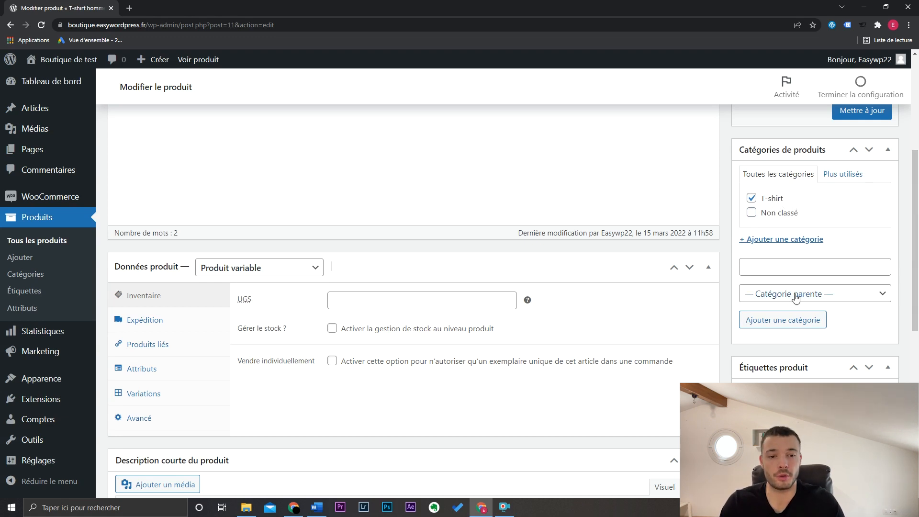
{"action": "left_click", "coordinate": [791, 269]}
{"action": "scroll", "coordinate": [792, 268], "scroll_direction": "up", "scroll_amount": 2}
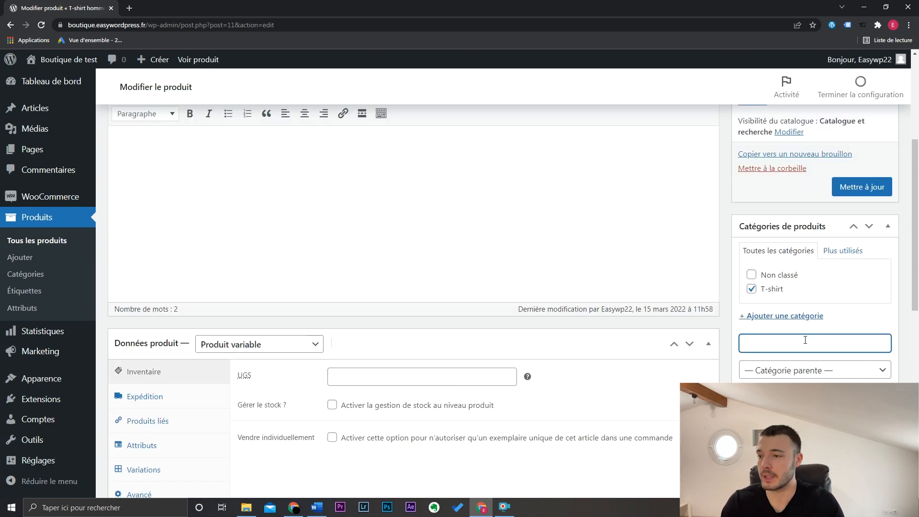
- Delete the "T-shirt" category from the list of product categories
{"action": "left_click", "coordinate": [22, 280]}
{"action": "left_click", "coordinate": [486, 361]}
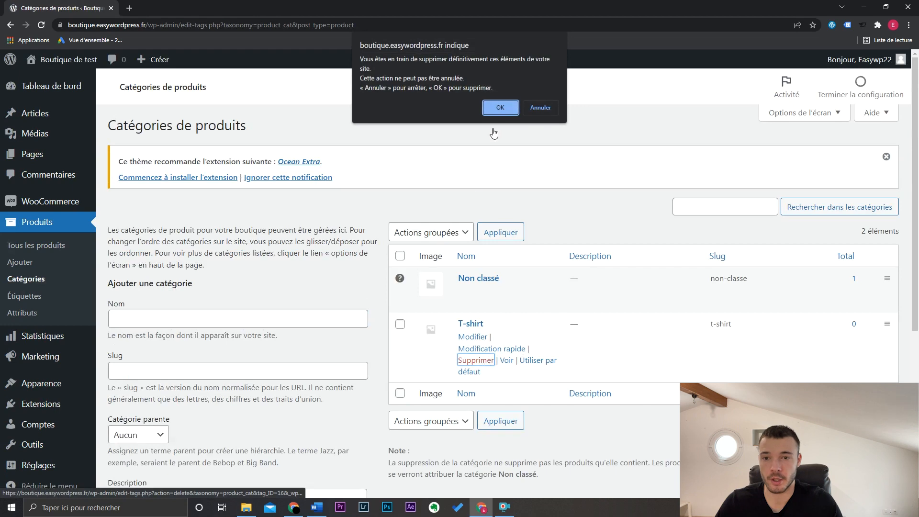
{"action": "left_click", "coordinate": [495, 110]}
- Add a product category named "Homme" without a parent category
{"action": "scroll", "coordinate": [352, 275], "scroll_direction": "down", "scroll_amount": 3}
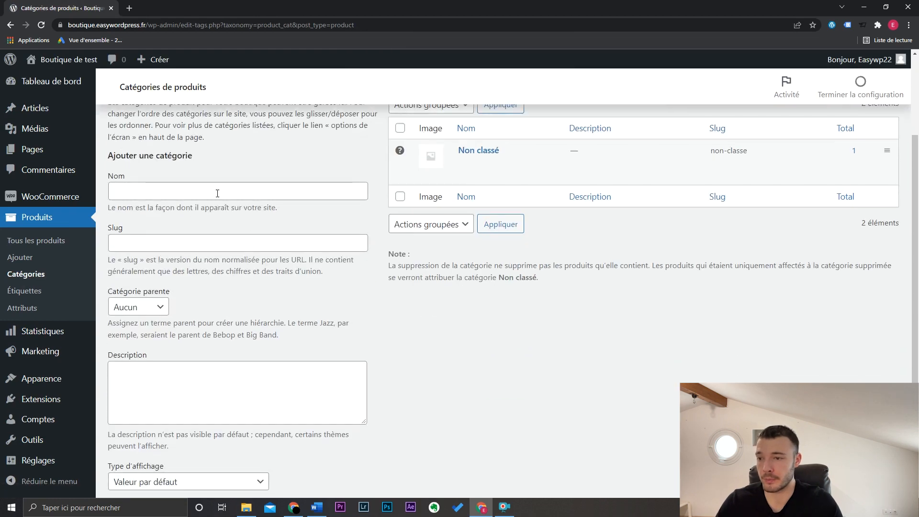
{"action": "left_click", "coordinate": [217, 193]}
{"action": "type", "text": "Hoodies"}
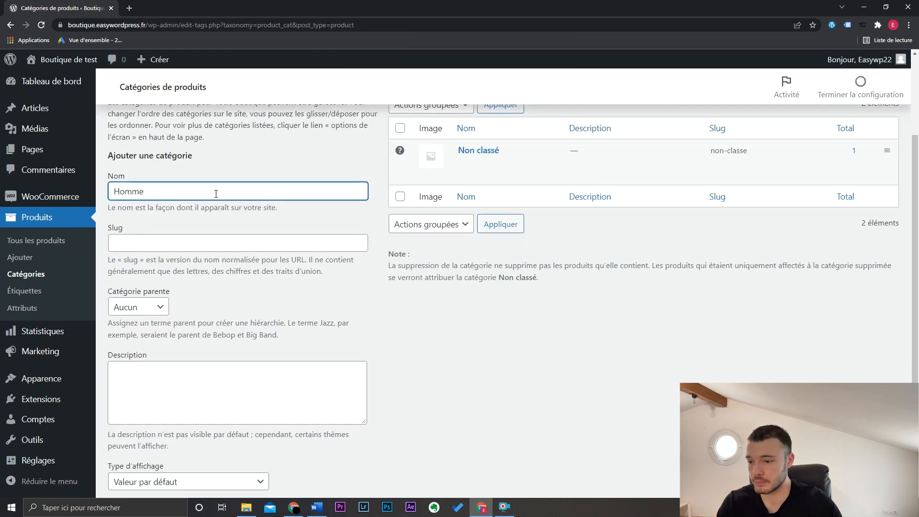
{"action": "scroll", "coordinate": [224, 424], "scroll_direction": "down", "scroll_amount": 3}
{"action": "left_click", "coordinate": [178, 437]}
- Add a product category named "Femme" without a parent category
{"action": "scroll", "coordinate": [457, 336], "scroll_direction": "up", "scroll_amount": 3}
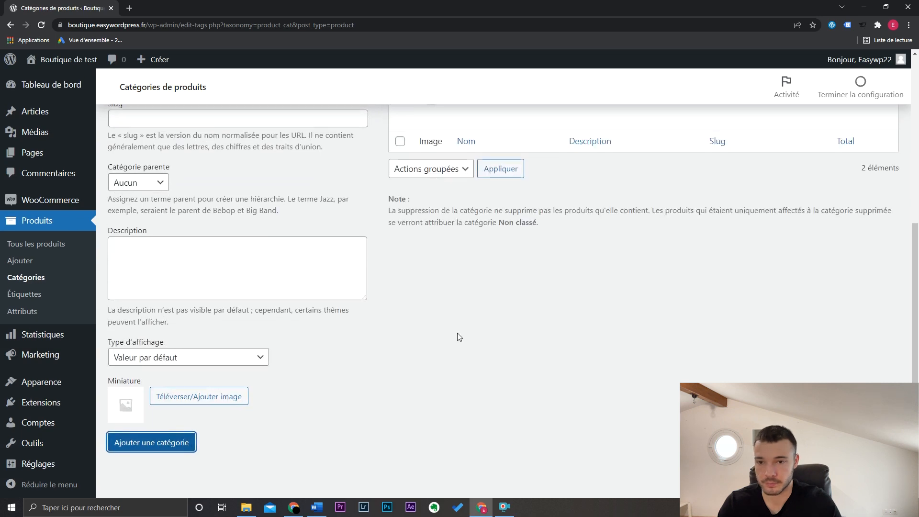
{"action": "left_click", "coordinate": [242, 193]}
{"action": "type", "text": "Femme"}
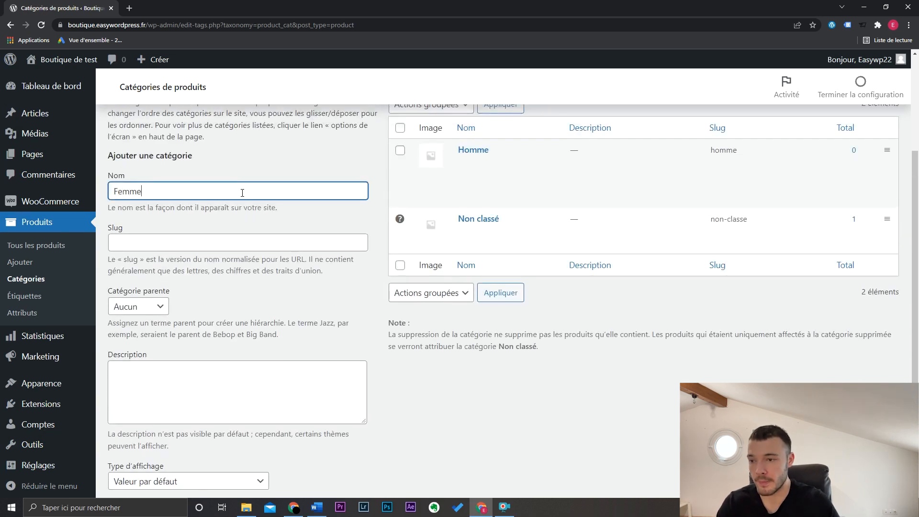
{"action": "scroll", "coordinate": [229, 397], "scroll_direction": "down", "scroll_amount": 3}
{"action": "left_click", "coordinate": [178, 437]}
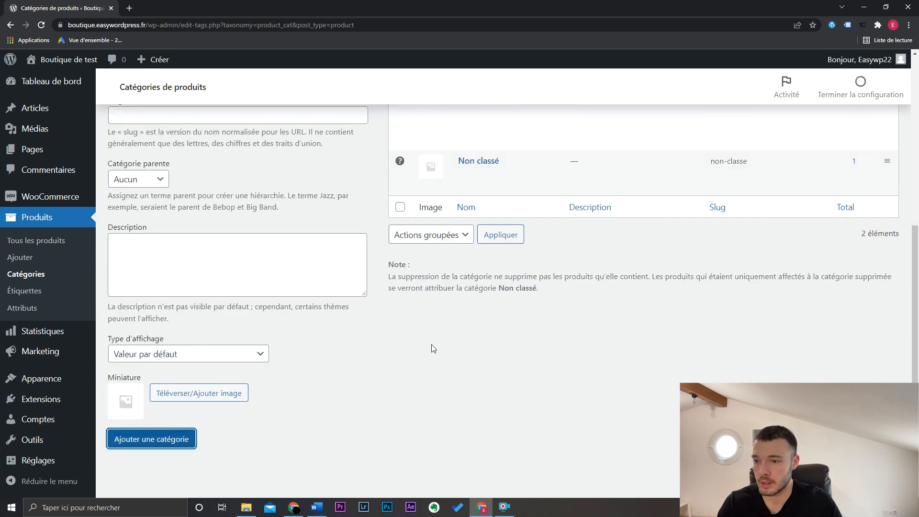
- Add a product category named "T-shirt" with "Homme" as its parent category
{"action": "scroll", "coordinate": [433, 349], "scroll_direction": "up", "scroll_amount": 5}
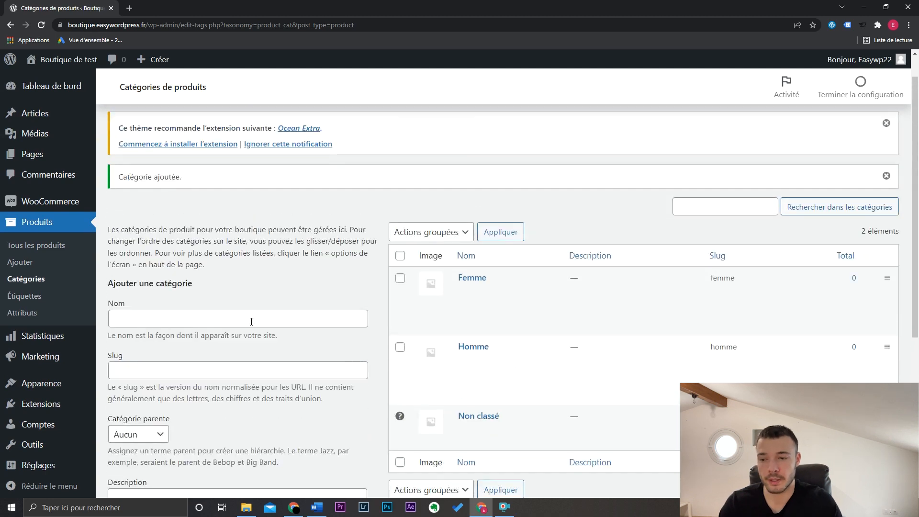
{"action": "left_click", "coordinate": [251, 321]}
{"action": "type", "text": "T-shirt"}
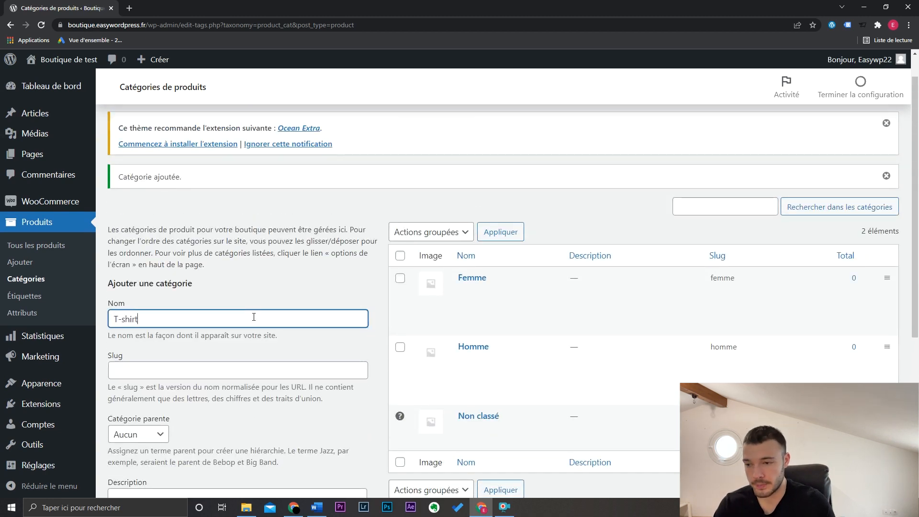
{"action": "left_click", "coordinate": [329, 336]}
{"action": "scroll", "coordinate": [369, 340], "scroll_direction": "down", "scroll_amount": 4}
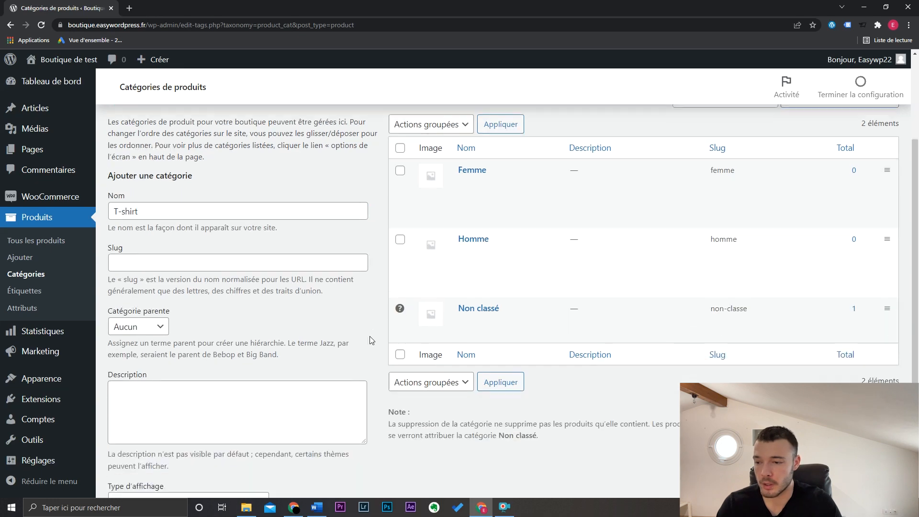
{"action": "left_click", "coordinate": [158, 243]}
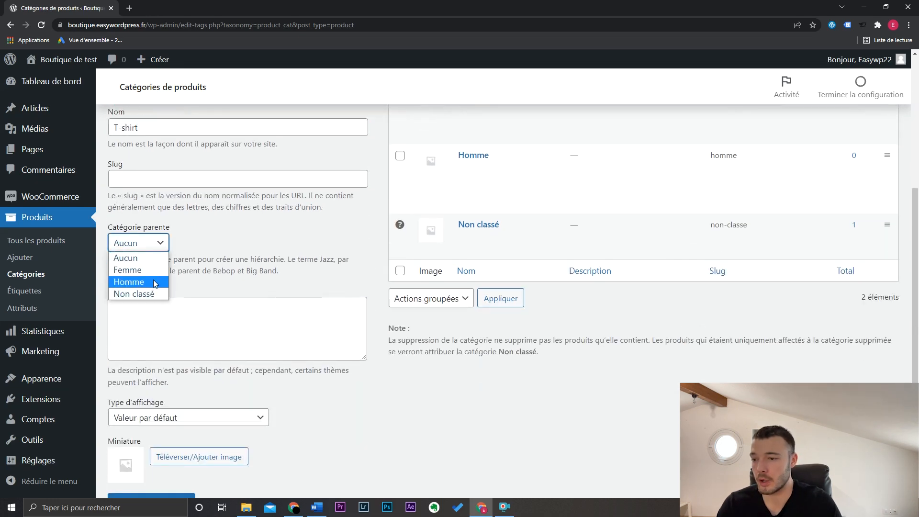
{"action": "left_click", "coordinate": [138, 282]}
{"action": "scroll", "coordinate": [246, 278], "scroll_direction": "down", "scroll_amount": 2}
{"action": "left_click", "coordinate": [186, 430]}
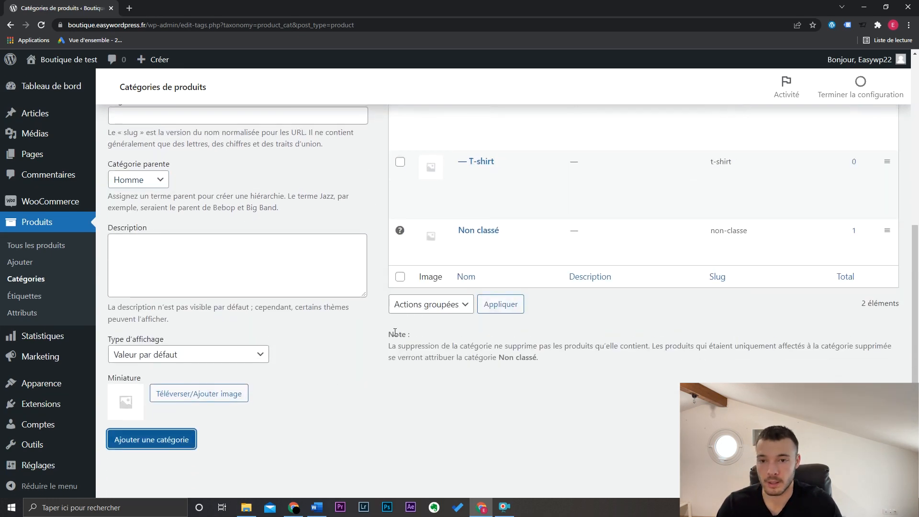
- Add a product category named "Robes" with "Femme" as its parent category
{"action": "scroll", "coordinate": [396, 336], "scroll_direction": "down", "scroll_amount": 1}
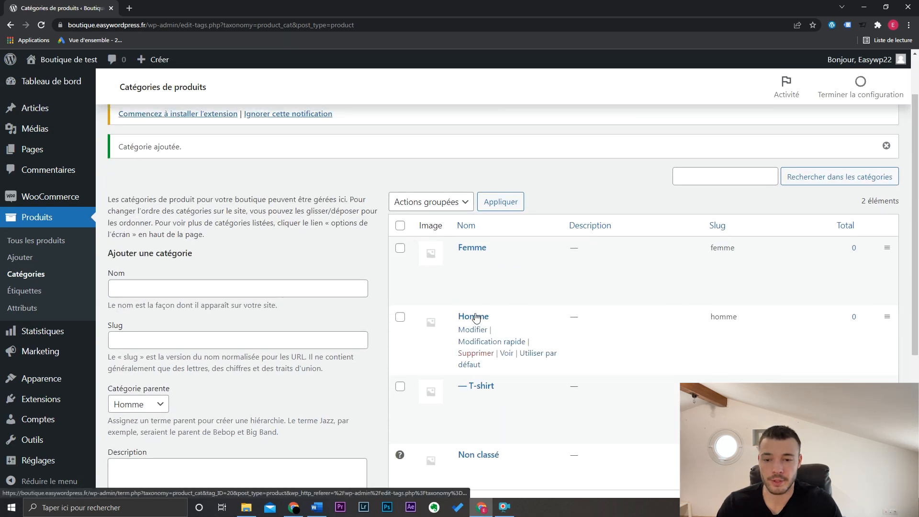
{"action": "left_click", "coordinate": [236, 289]}
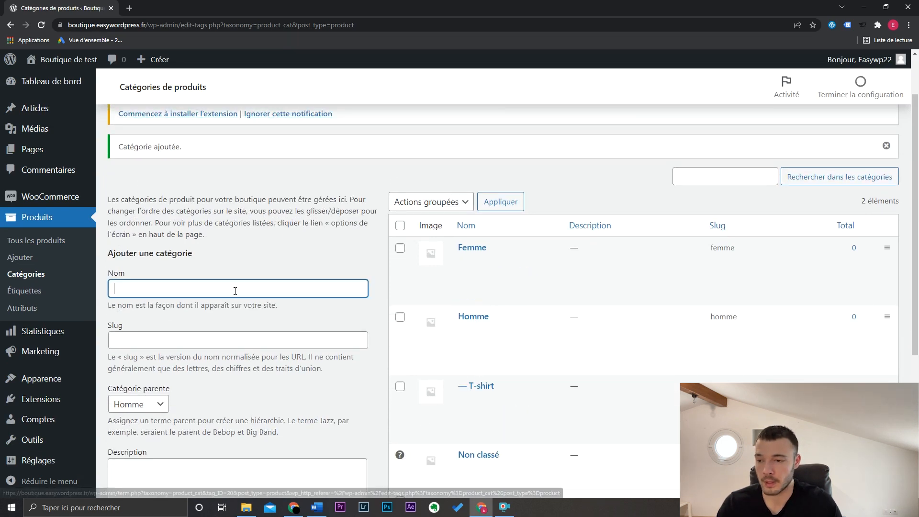
{"action": "type", "text": "Robes"}
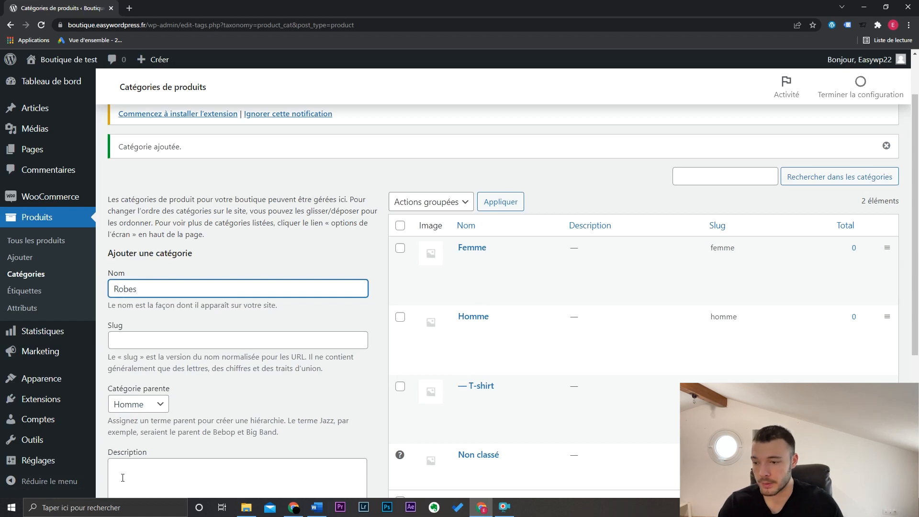
{"action": "left_click", "coordinate": [143, 404]}
{"action": "left_click", "coordinate": [144, 431]}
{"action": "scroll", "coordinate": [225, 392], "scroll_direction": "down", "scroll_amount": 4}
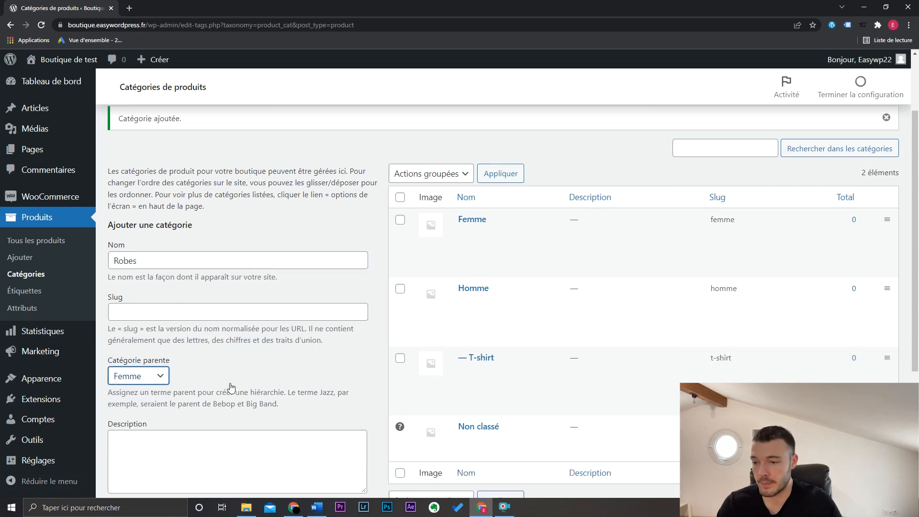
{"action": "left_click", "coordinate": [151, 472]}
{"action": "scroll", "coordinate": [267, 423], "scroll_direction": "up", "scroll_amount": 4}
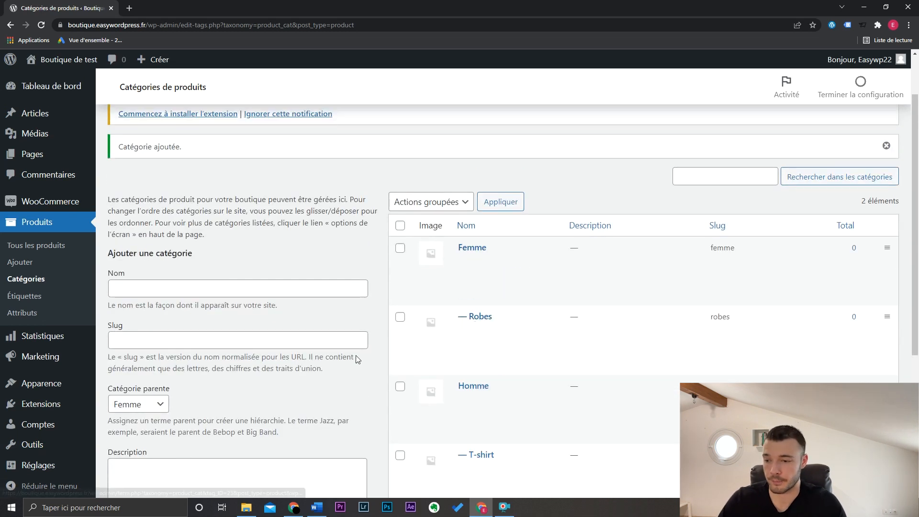
{"action": "scroll", "coordinate": [357, 357], "scroll_direction": "down", "scroll_amount": 4}
{"action": "left_click", "coordinate": [141, 215]}
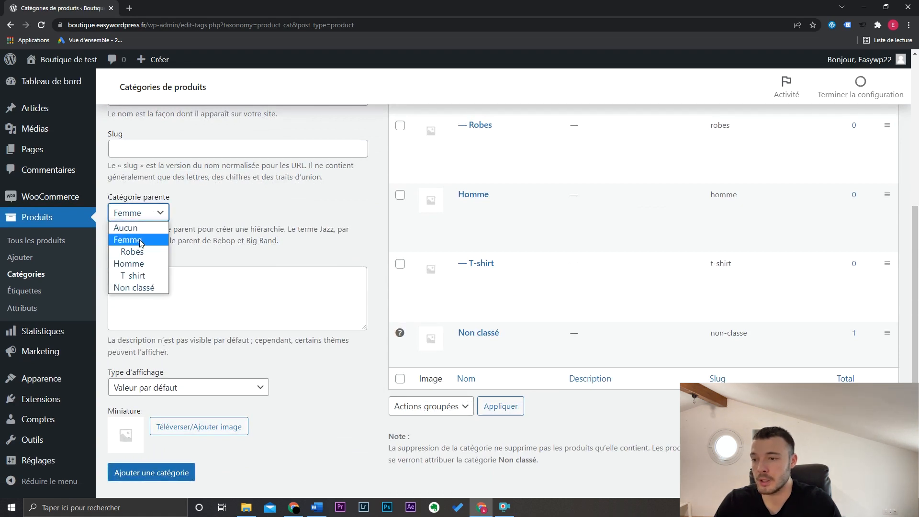
{"action": "left_click", "coordinate": [382, 243]}
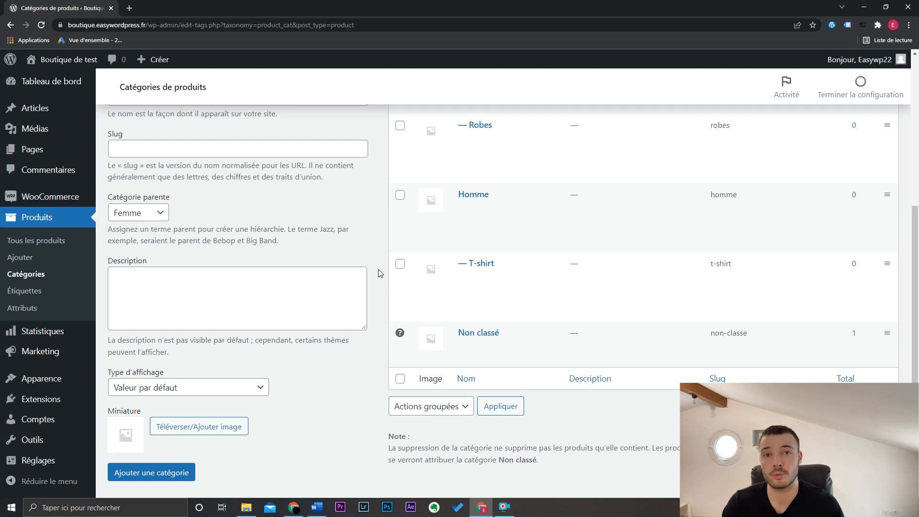
- Assign the product "T-shirt homme" to the categories Homme and T-shirt instead of Non classé, and update it
{"action": "left_click", "coordinate": [72, 241]}
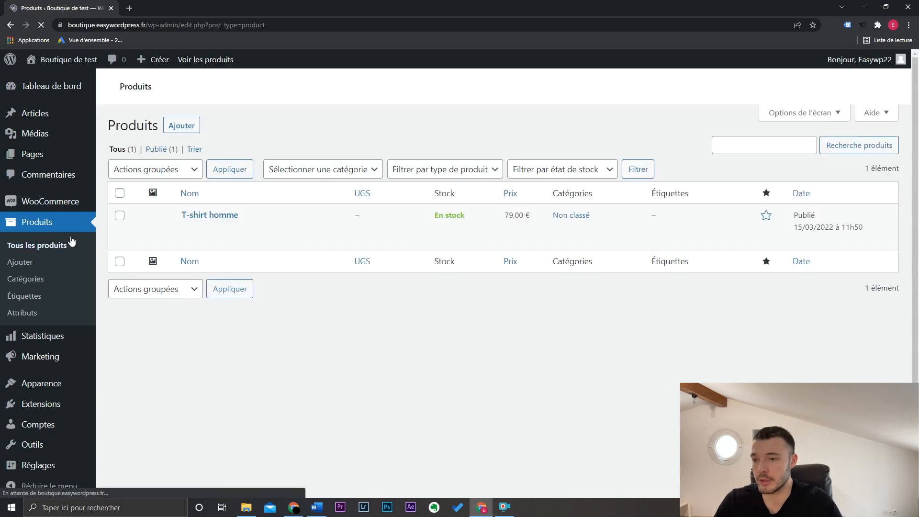
{"action": "left_click", "coordinate": [216, 290]}
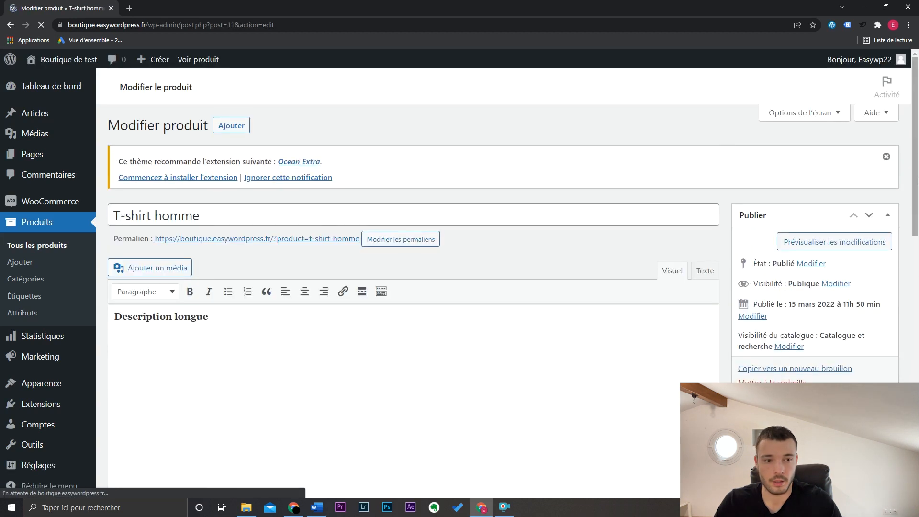
{"action": "scroll", "coordinate": [814, 253], "scroll_direction": "down", "scroll_amount": 2}
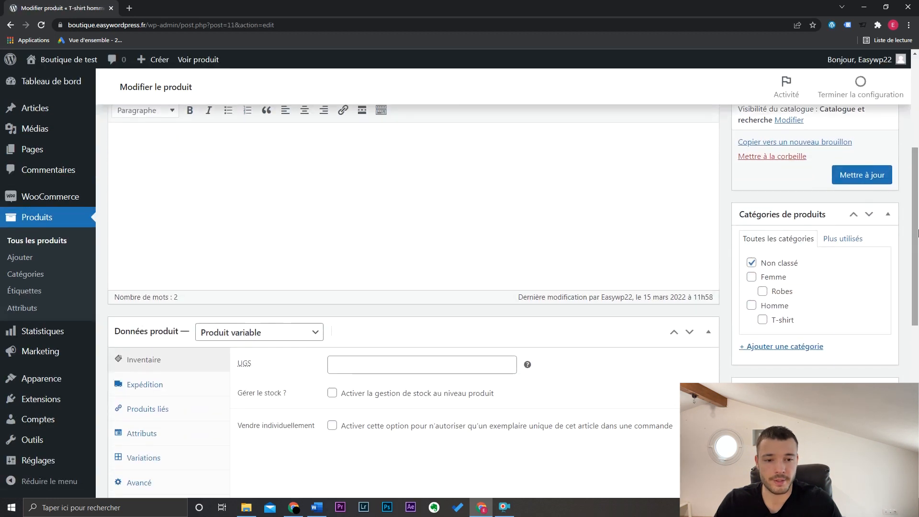
{"action": "left_click", "coordinate": [751, 263]}
{"action": "left_click", "coordinate": [752, 305]}
{"action": "left_click", "coordinate": [762, 319]}
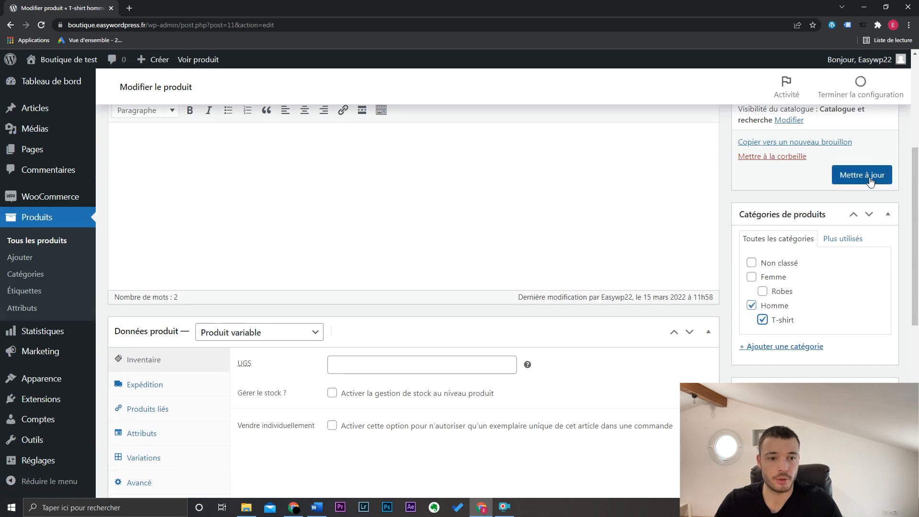
{"action": "left_click", "coordinate": [883, 168]}
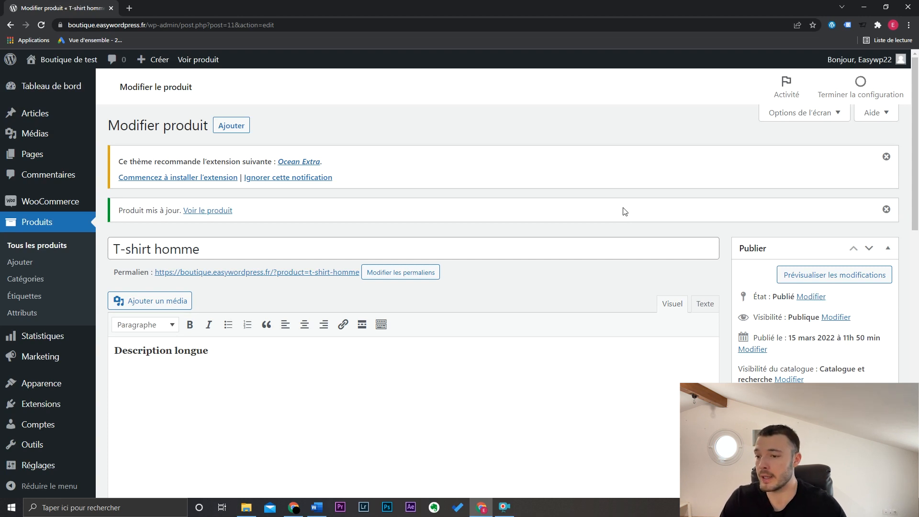
- Open the product category "T-shirt" on the storefront and check its page address and listed product
{"action": "left_click", "coordinate": [39, 282]}
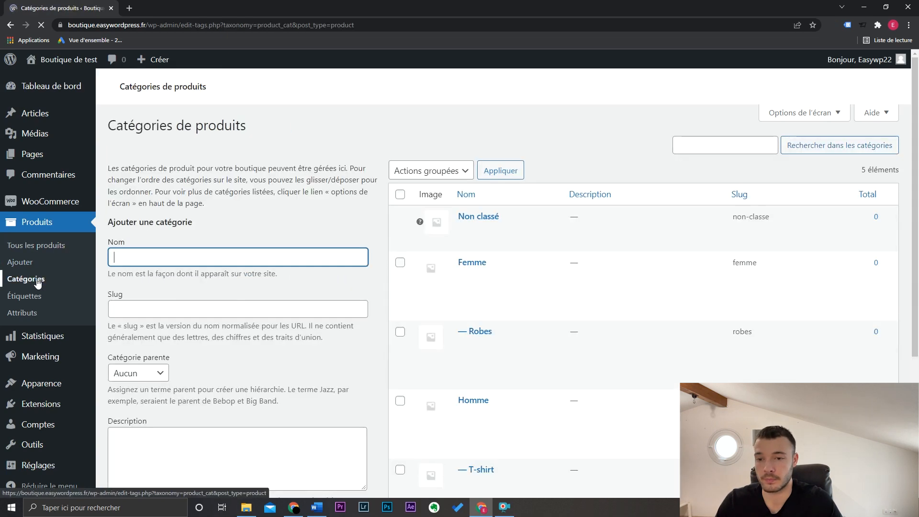
{"action": "scroll", "coordinate": [703, 352], "scroll_direction": "down", "scroll_amount": 4}
{"action": "scroll", "coordinate": [703, 352], "scroll_direction": "down", "scroll_amount": 1}
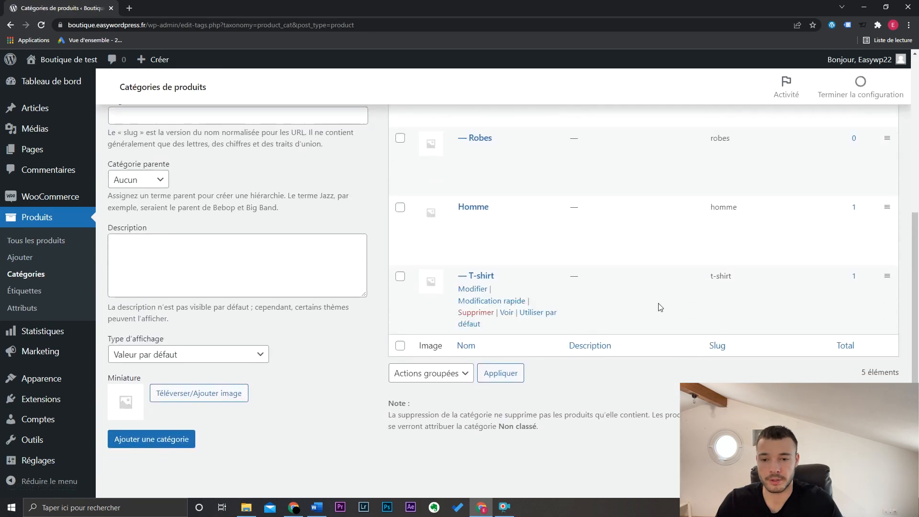
{"action": "left_click", "coordinate": [508, 314]}
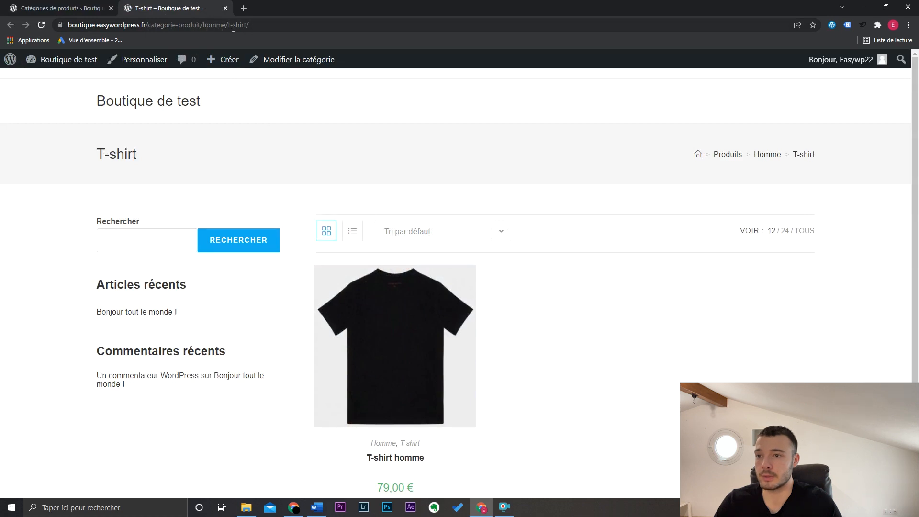
{"action": "left_click_drag", "start_coordinate": [228, 27], "coordinate": [247, 27]}
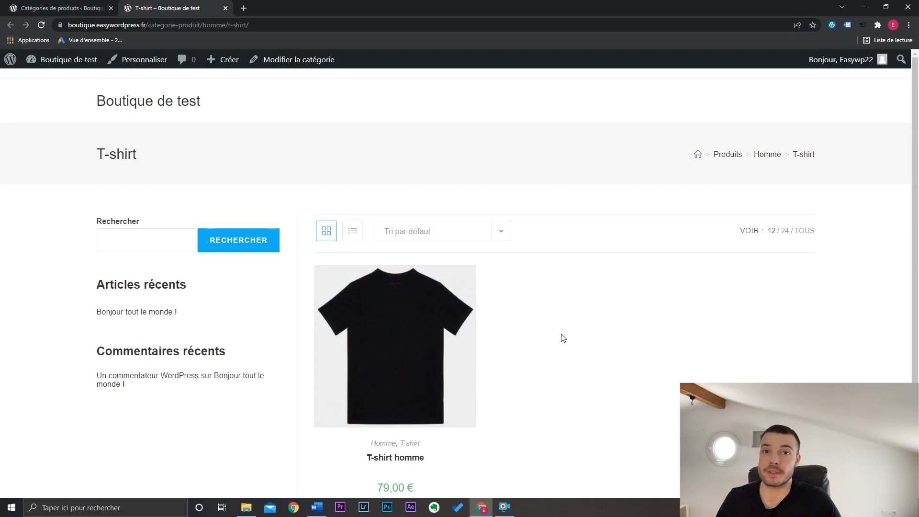
{"action": "left_click", "coordinate": [94, 8]}
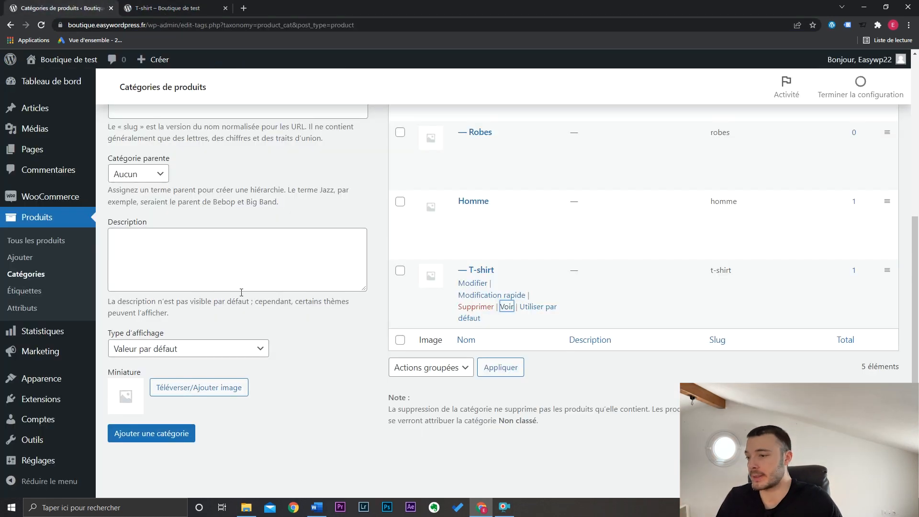
- Add three product tags named "Rouge", "Noir" and "Vert"
{"action": "left_click", "coordinate": [35, 291]}
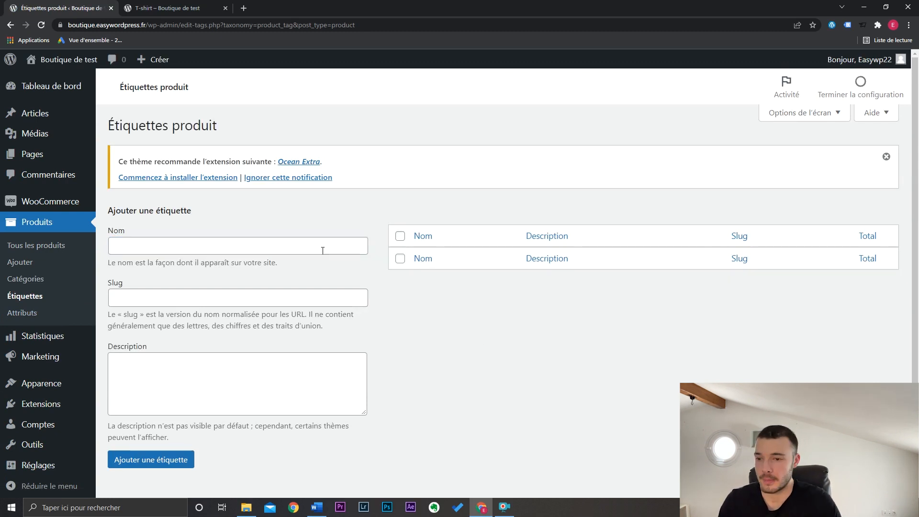
{"action": "left_click", "coordinate": [322, 250]}
{"action": "type", "text": "Rouge"}
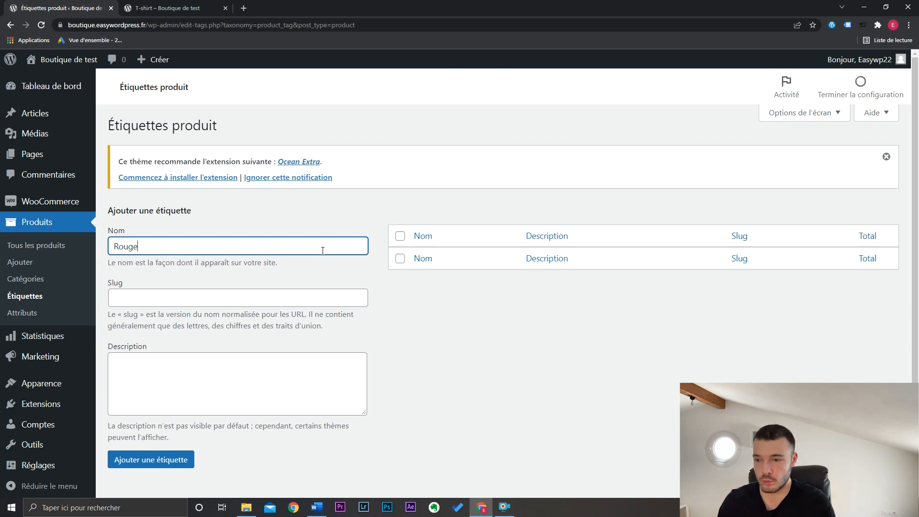
{"action": "key", "text": "Return"}
{"action": "type", "text": "Noir"}
{"action": "key", "text": "Return"}
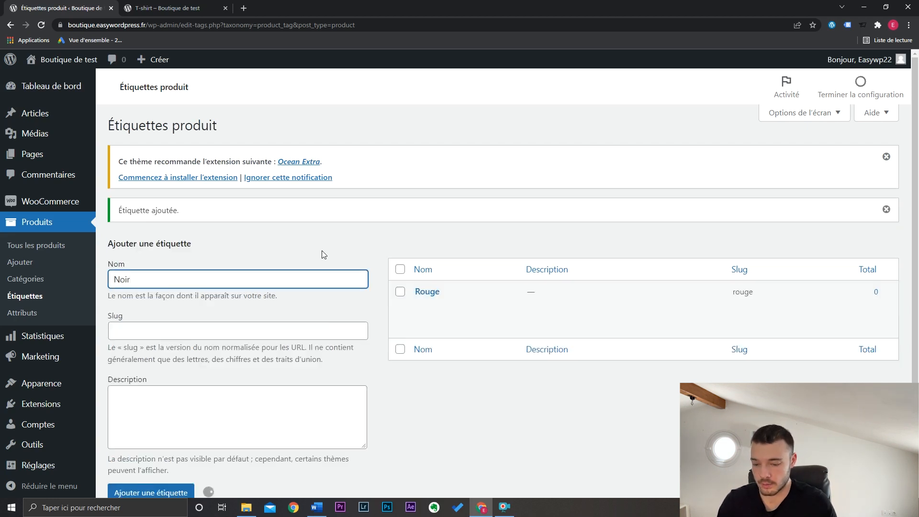
{"action": "type", "text": "Vert"}
{"action": "key", "text": "Return"}
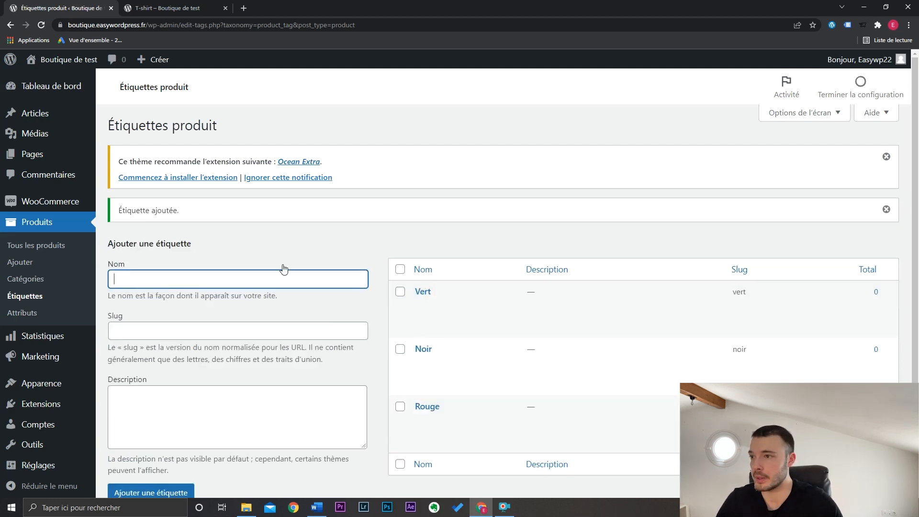
- Assign the tag "Noir" to the product "T-shirt homme" through quick edit and save it
{"action": "left_click", "coordinate": [54, 251]}
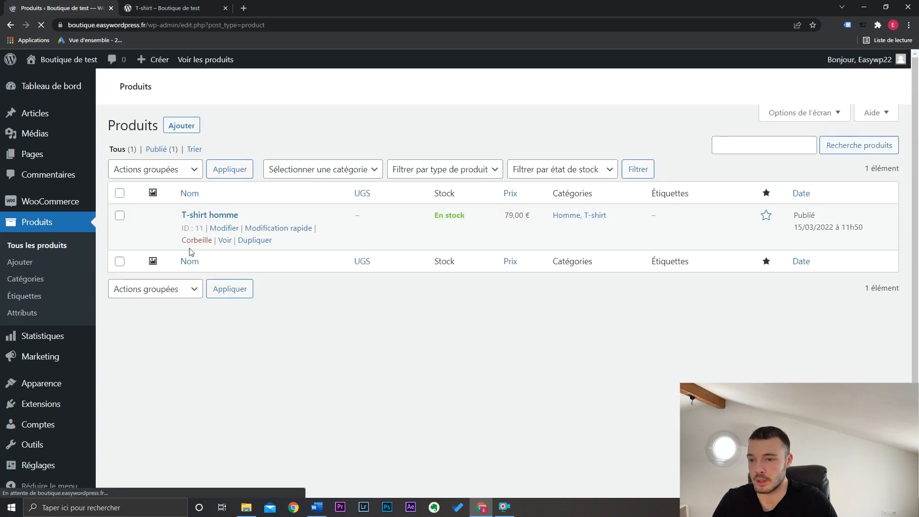
{"action": "left_click", "coordinate": [286, 288]}
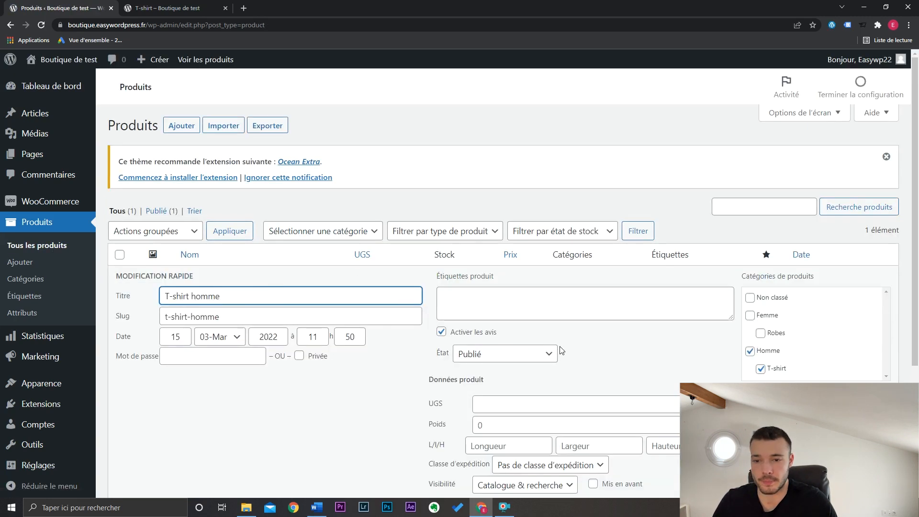
{"action": "left_click", "coordinate": [550, 312]}
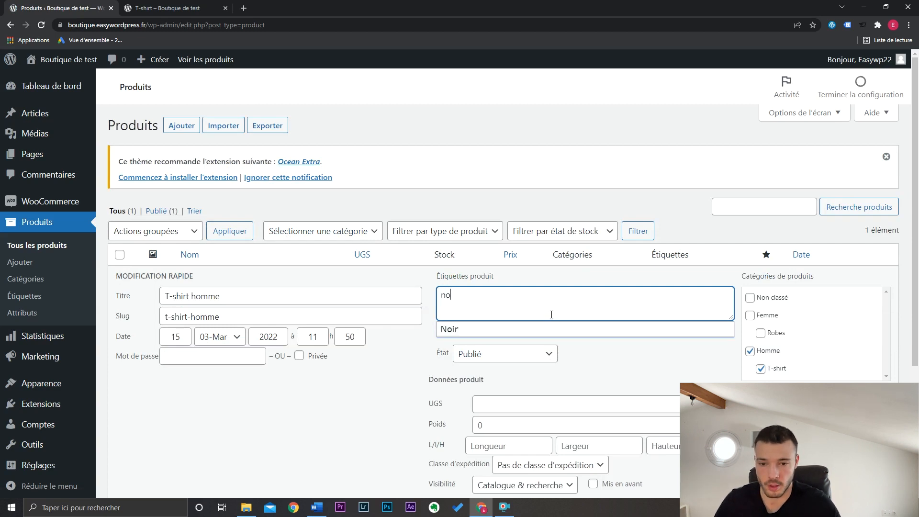
{"action": "type", "text": "no"}
{"action": "left_click", "coordinate": [550, 329]}
{"action": "scroll", "coordinate": [613, 349], "scroll_direction": "down", "scroll_amount": 3}
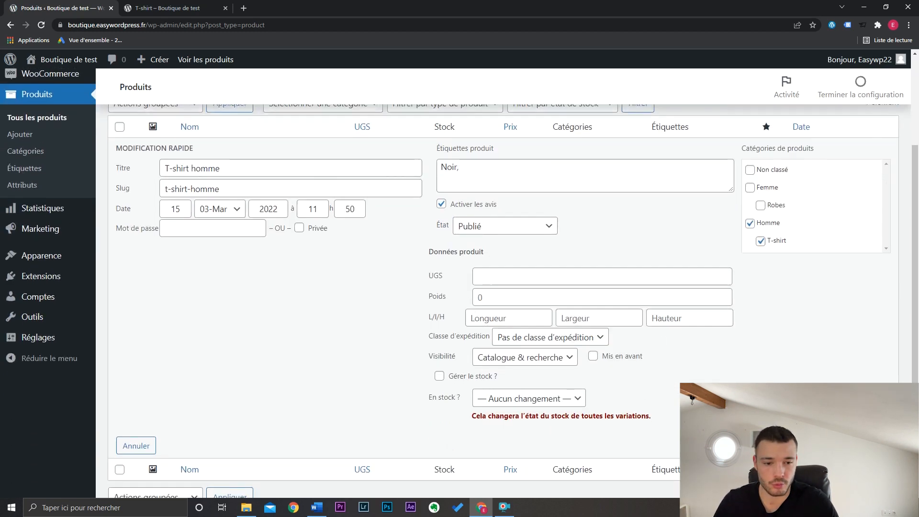
{"action": "key", "text": "Return"}
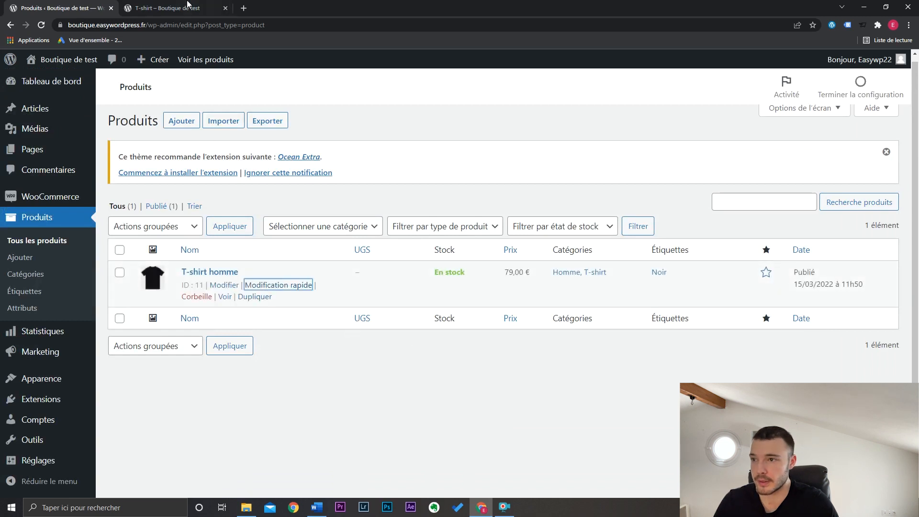
- Check the tag on the storefront page of "T-shirt homme", view the "Noir" tag archive, and close the storefront
{"action": "left_click", "coordinate": [190, 6]}
{"action": "left_click", "coordinate": [460, 364]}
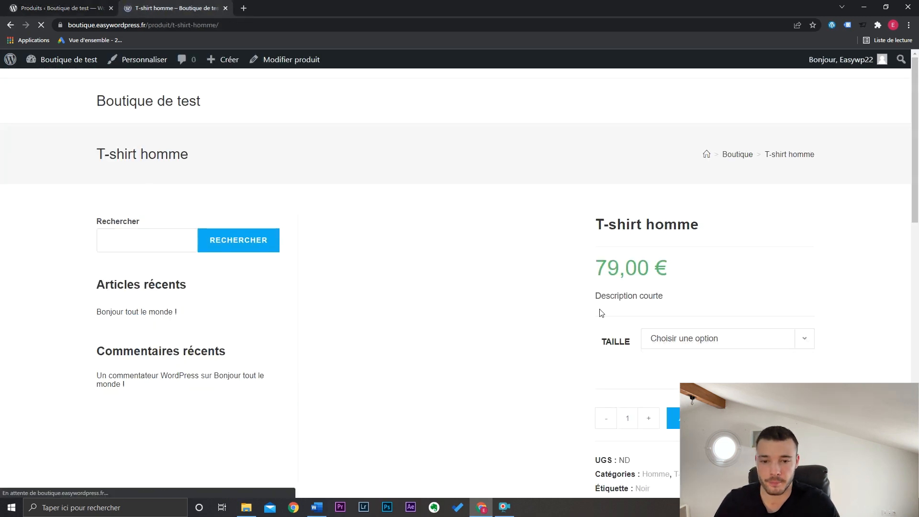
{"action": "scroll", "coordinate": [718, 335], "scroll_direction": "down", "scroll_amount": 2}
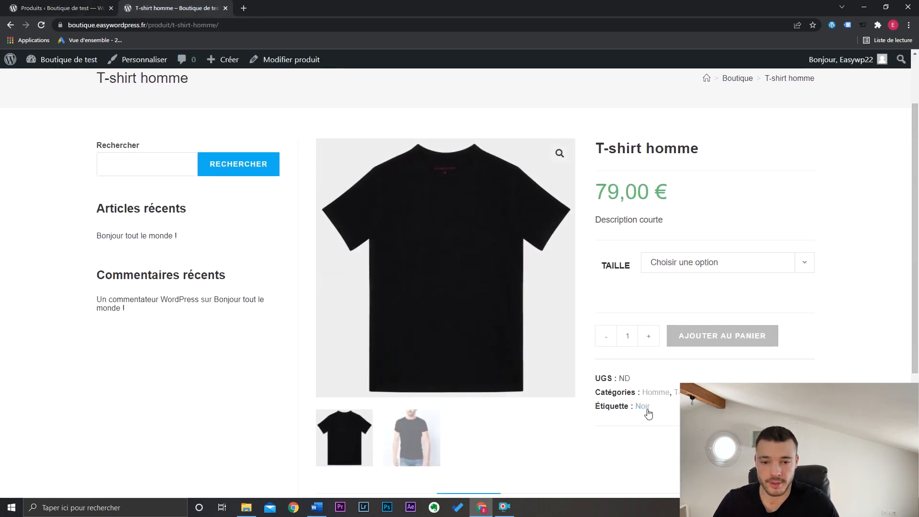
{"action": "left_click", "coordinate": [644, 407]}
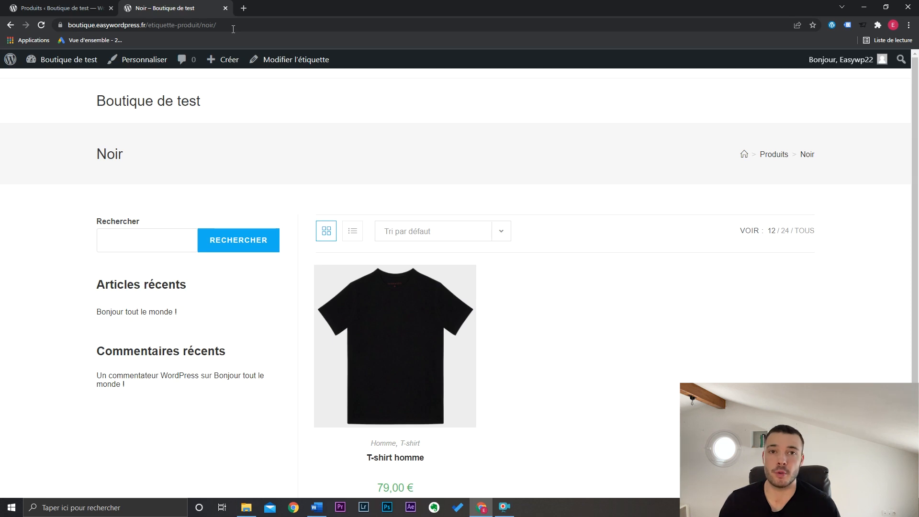
{"action": "key", "text": "ctrl+w"}
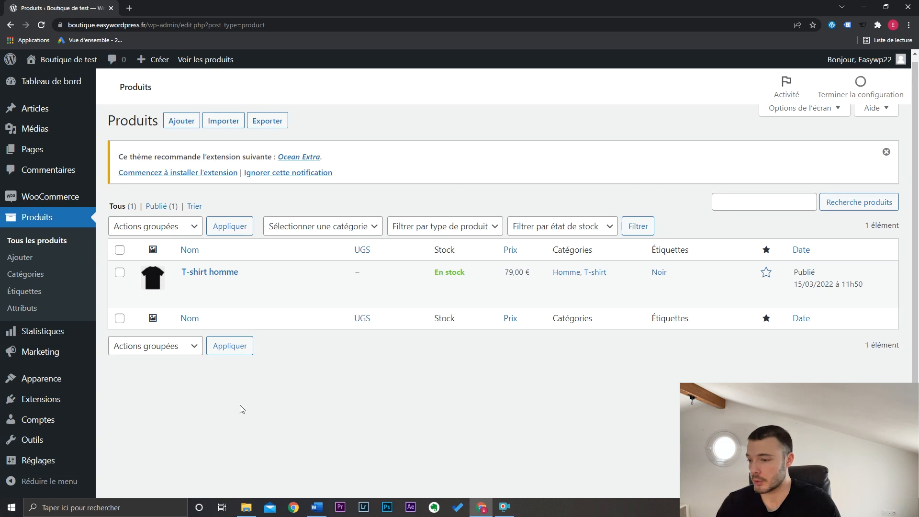
- Search the plugin directory for "stripe", and install and activate WooCommerce Stripe Payment Gateway
{"action": "mouse_move", "coordinate": [43, 399]}
{"action": "left_click", "coordinate": [128, 409]}
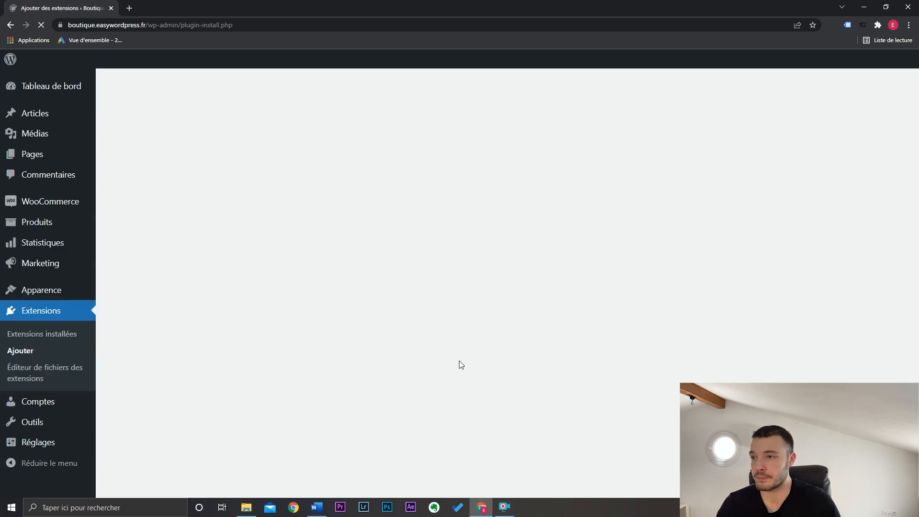
{"action": "left_click", "coordinate": [762, 173]}
{"action": "type", "text": "stri"}
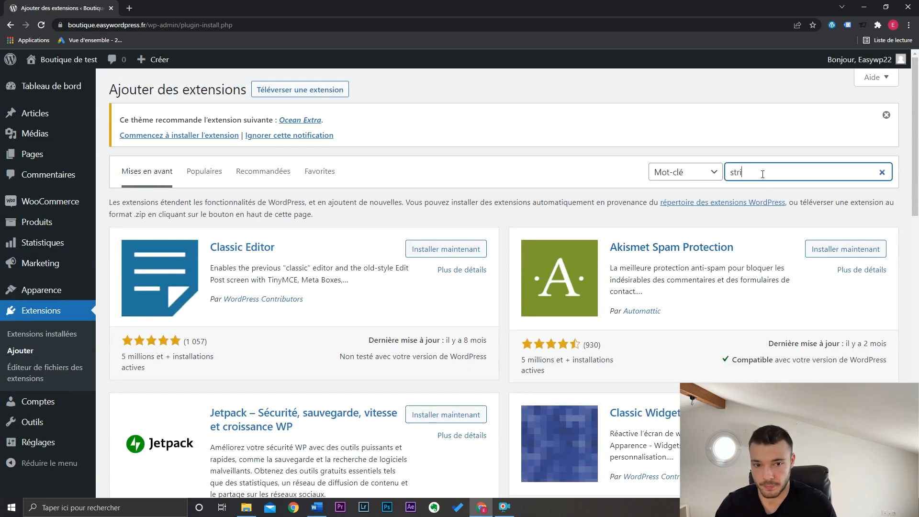
{"action": "type", "text": "pe"}
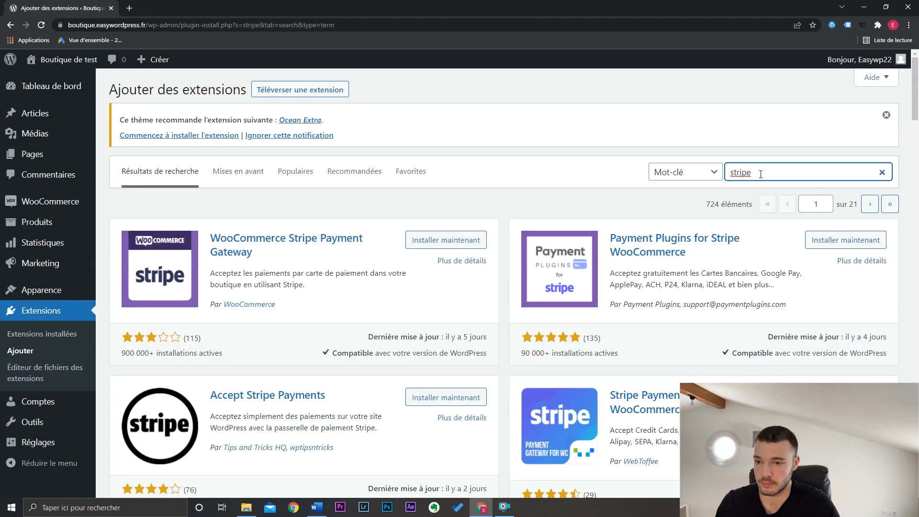
{"action": "left_click", "coordinate": [426, 239]}
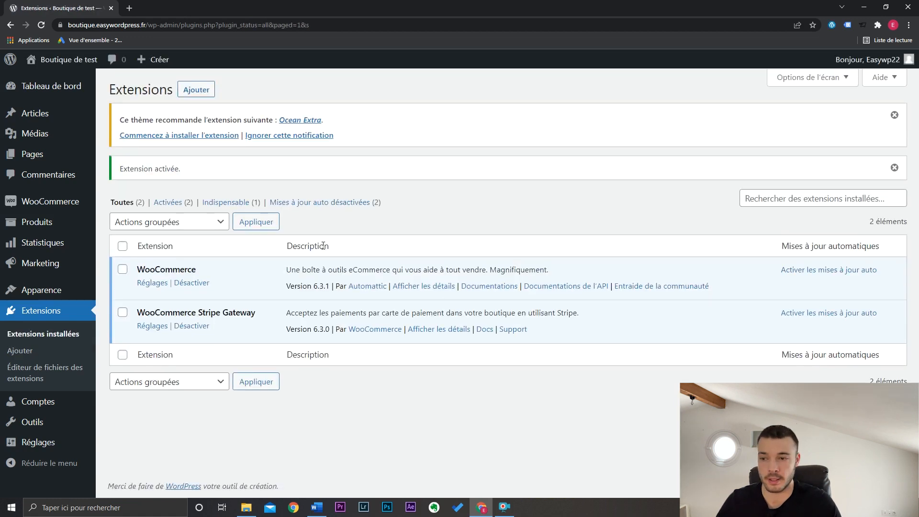
- Search the plugin directory for "paypal", and install and activate WooCommerce PayPal Payments
{"action": "left_click", "coordinate": [34, 358]}
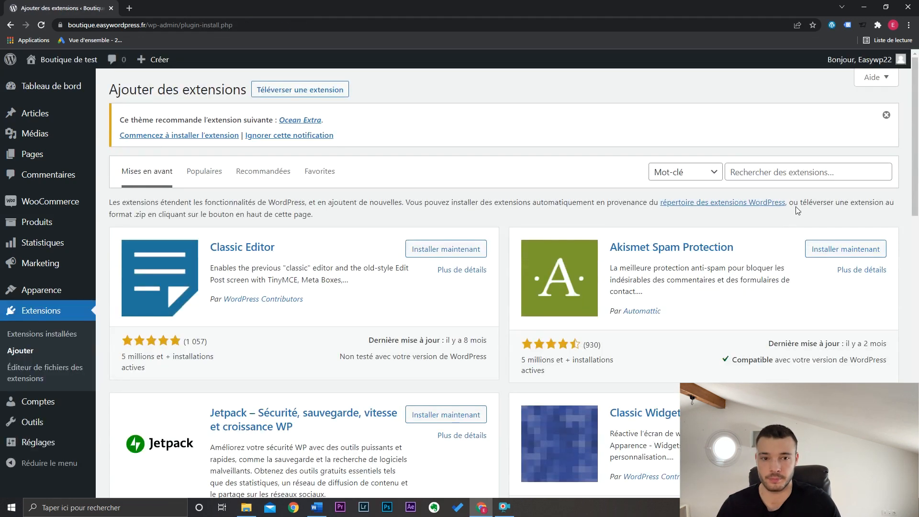
{"action": "left_click", "coordinate": [776, 173]}
{"action": "type", "text": "paypal"}
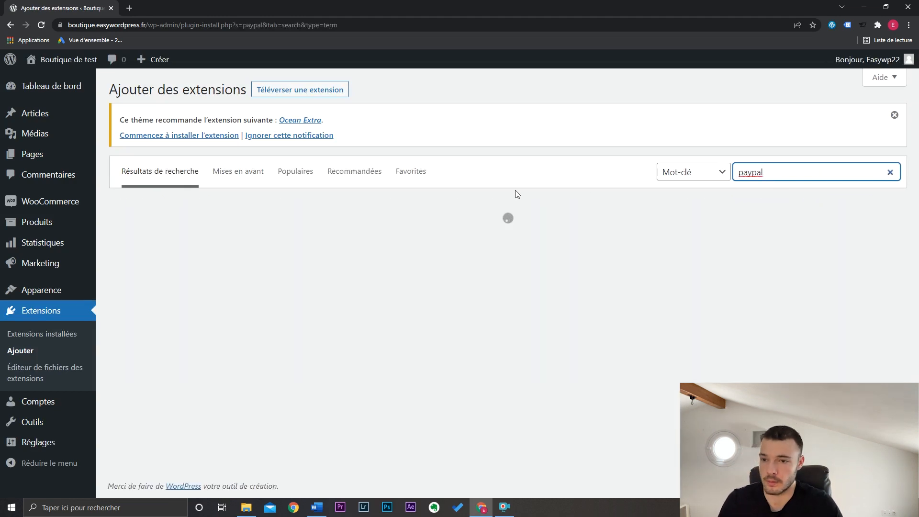
{"action": "left_click", "coordinate": [450, 242]}
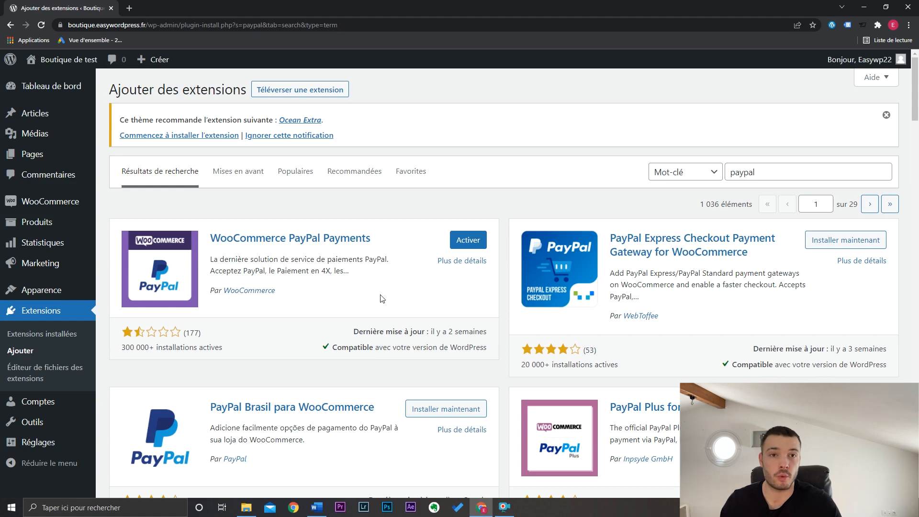
{"action": "left_click", "coordinate": [463, 245]}
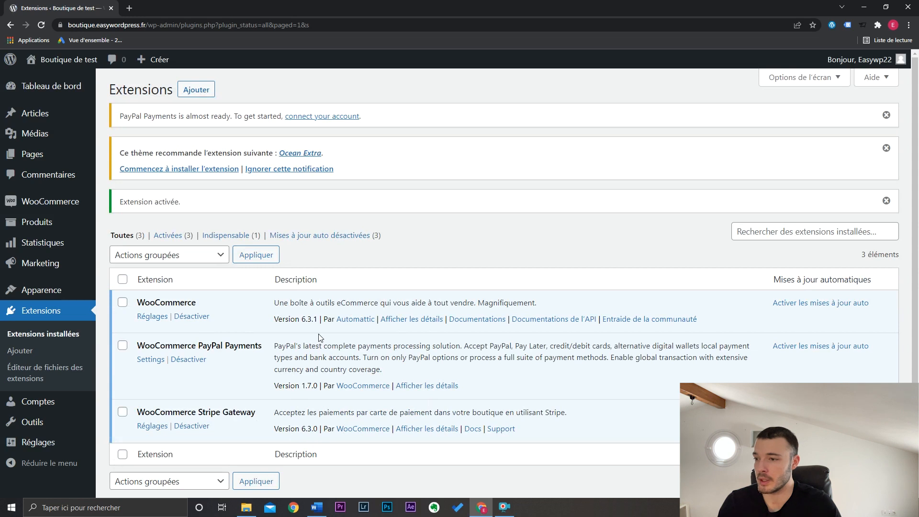
- Open WooCommerce's payment settings and review the list of available methods, including the Stripe and PayPal entries
{"action": "mouse_move", "coordinate": [69, 213]}
{"action": "left_click", "coordinate": [139, 273]}
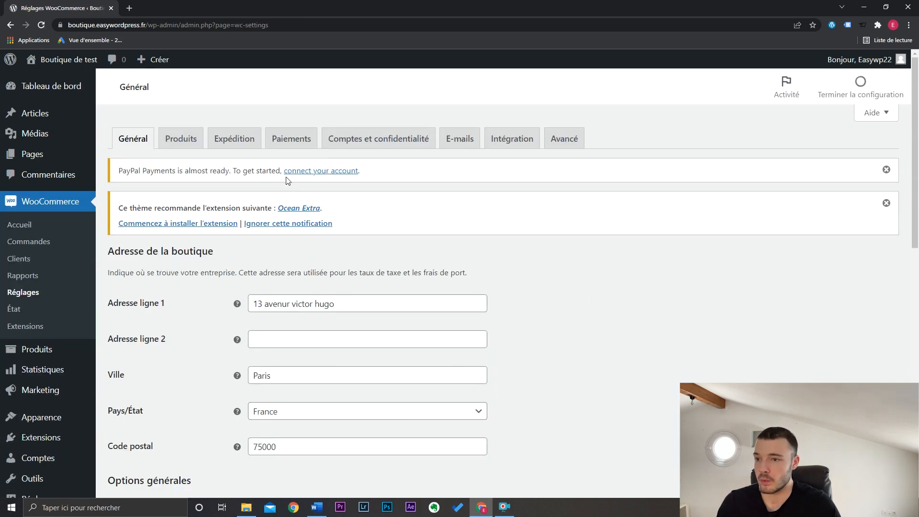
{"action": "left_click", "coordinate": [295, 139]}
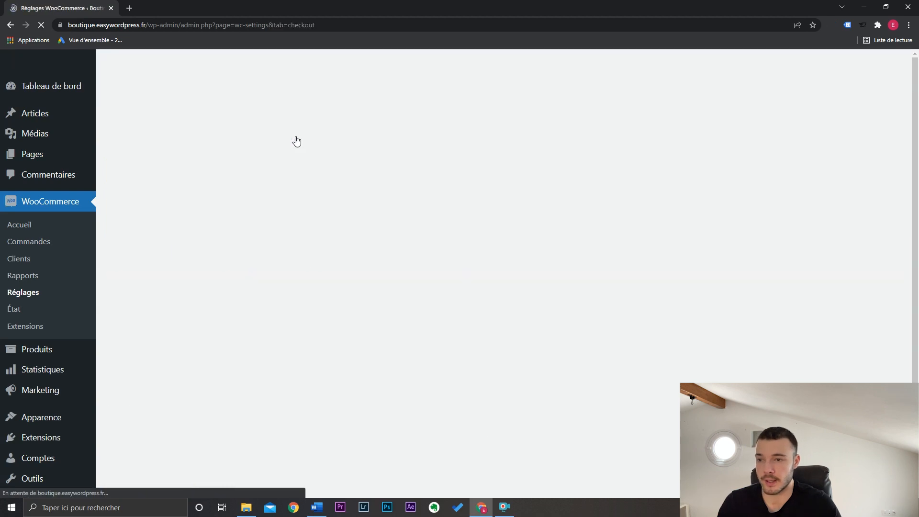
{"action": "scroll", "coordinate": [917, 239], "scroll_direction": "down", "scroll_amount": 4}
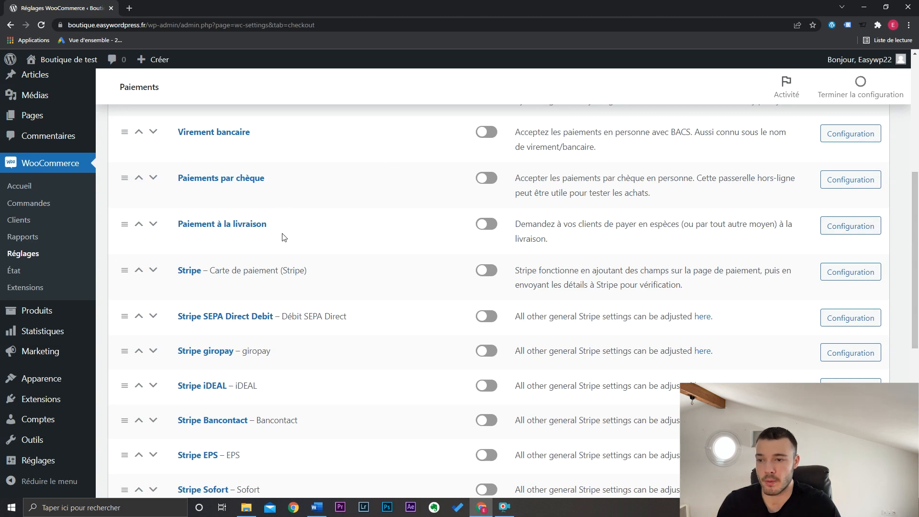
{"action": "scroll", "coordinate": [499, 214], "scroll_direction": "down", "scroll_amount": 2}
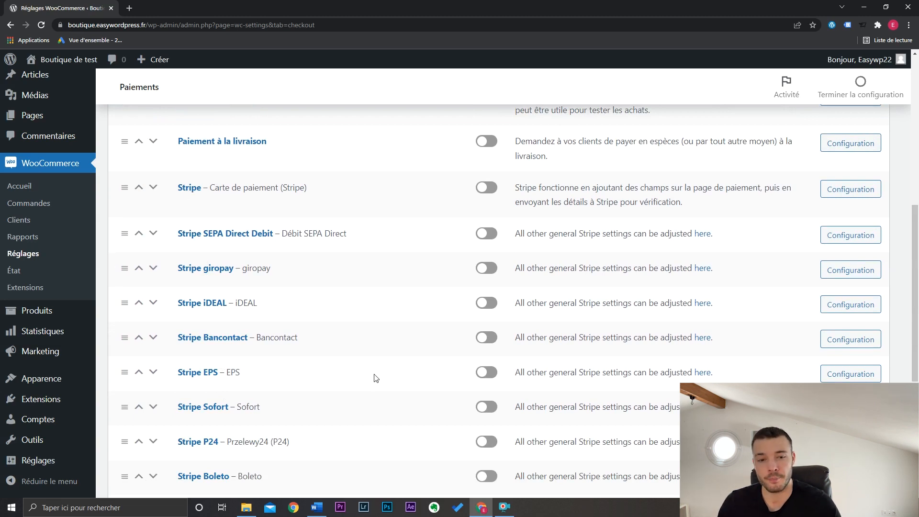
{"action": "scroll", "coordinate": [375, 377], "scroll_direction": "down", "scroll_amount": 5}
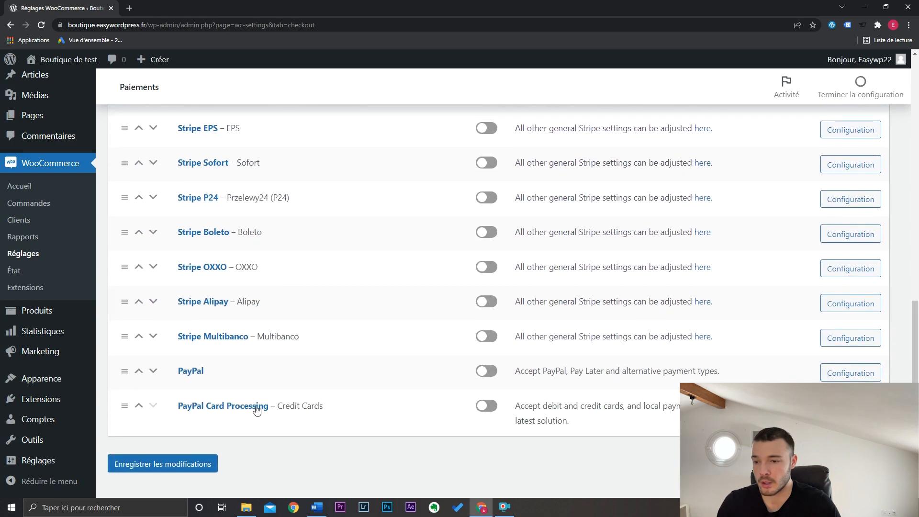
{"action": "scroll", "coordinate": [684, 388], "scroll_direction": "up", "scroll_amount": 9}
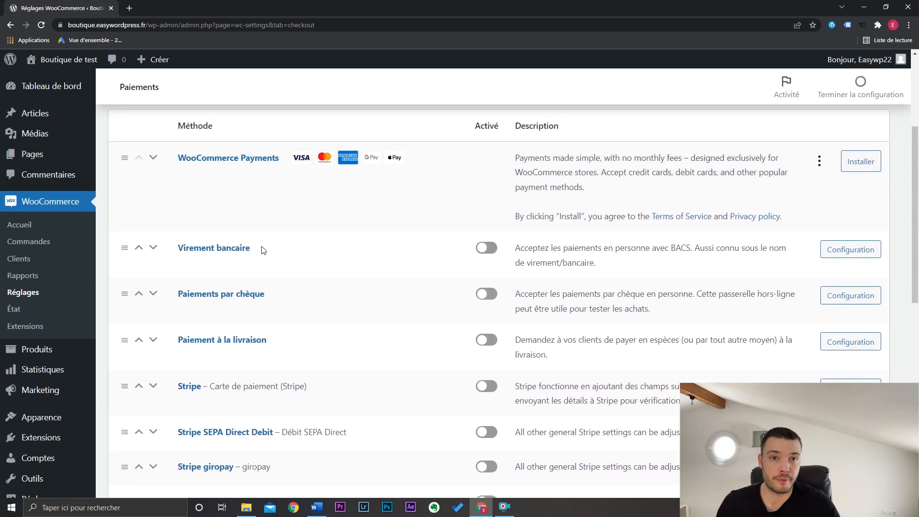
- Open the configuration of the "Virement bancaire" payment method and examine its description, instructions and account detail fields
{"action": "left_click", "coordinate": [851, 254]}
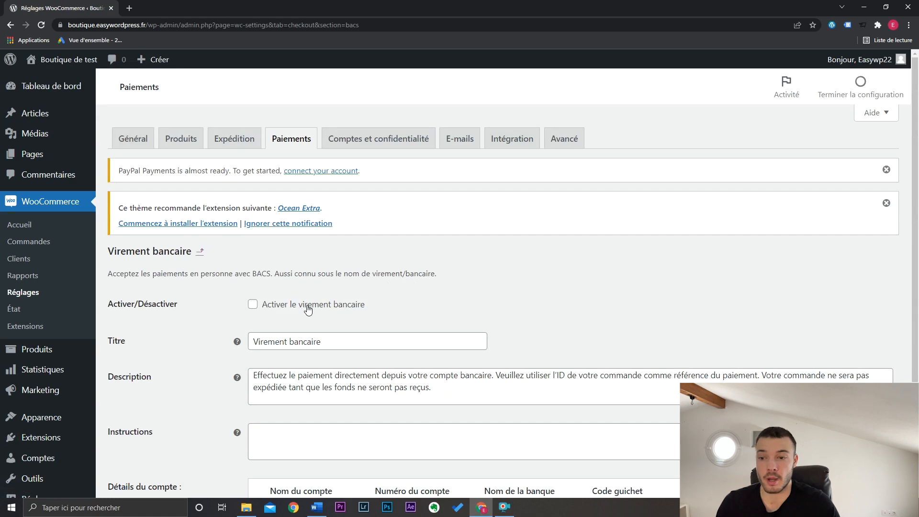
{"action": "left_click_drag", "start_coordinate": [915, 249], "coordinate": [911, 330]}
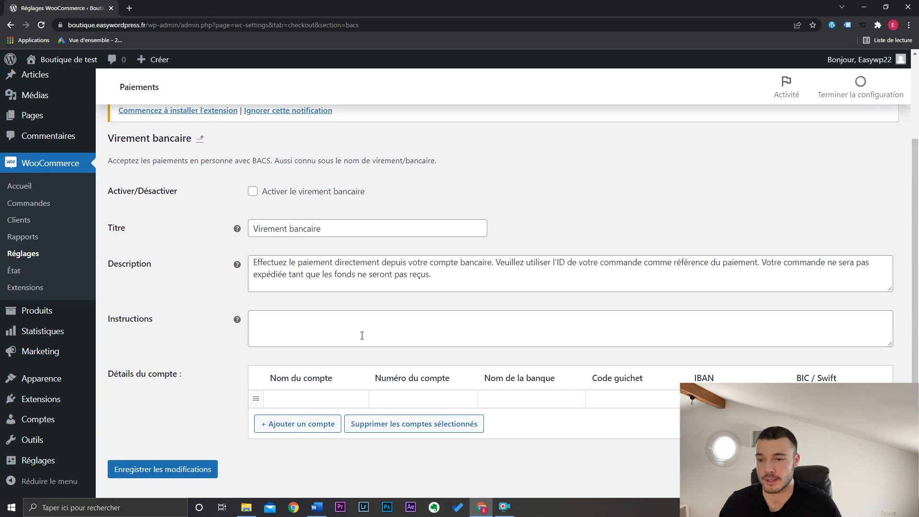
{"action": "left_click", "coordinate": [432, 276]}
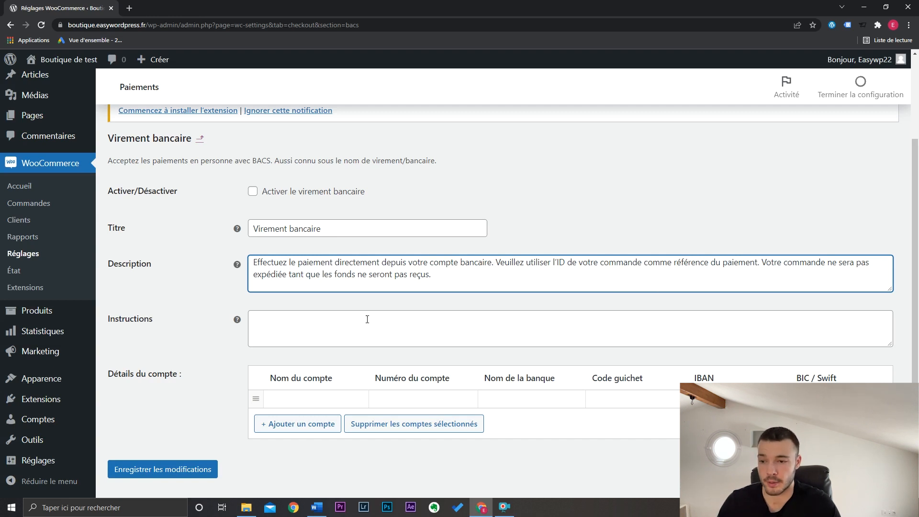
- Examine the account details and instructions fields of the bank transfer method, and return to the list of payment methods
{"action": "left_click", "coordinate": [340, 396]}
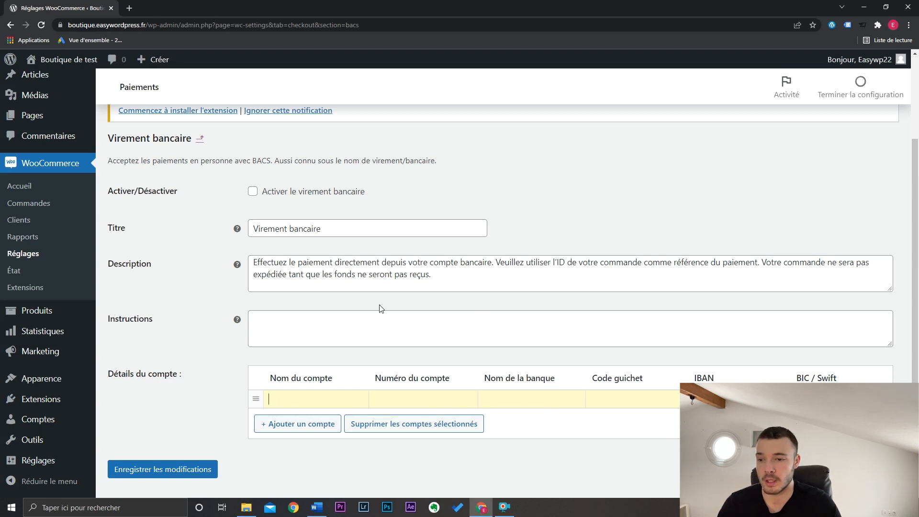
{"action": "left_click", "coordinate": [336, 315]}
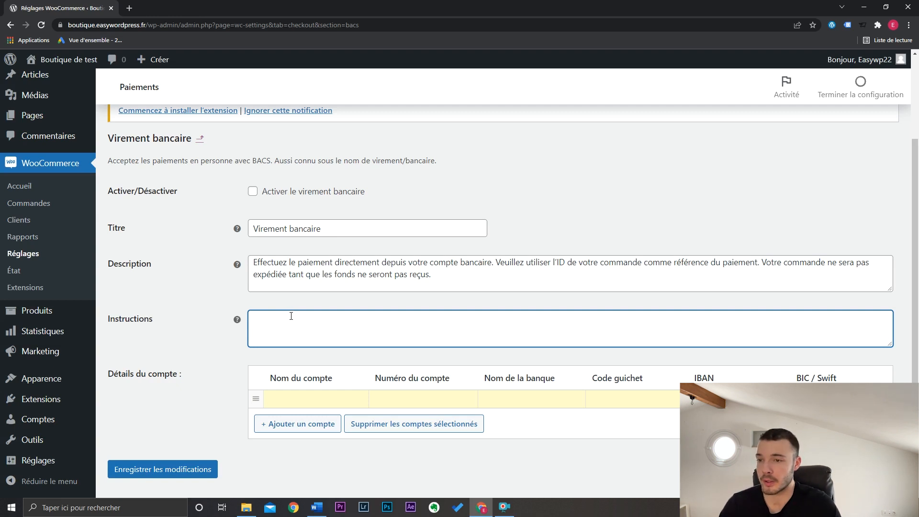
{"action": "scroll", "coordinate": [290, 316], "scroll_direction": "up", "scroll_amount": 1}
{"action": "scroll", "coordinate": [291, 316], "scroll_direction": "up", "scroll_amount": 2}
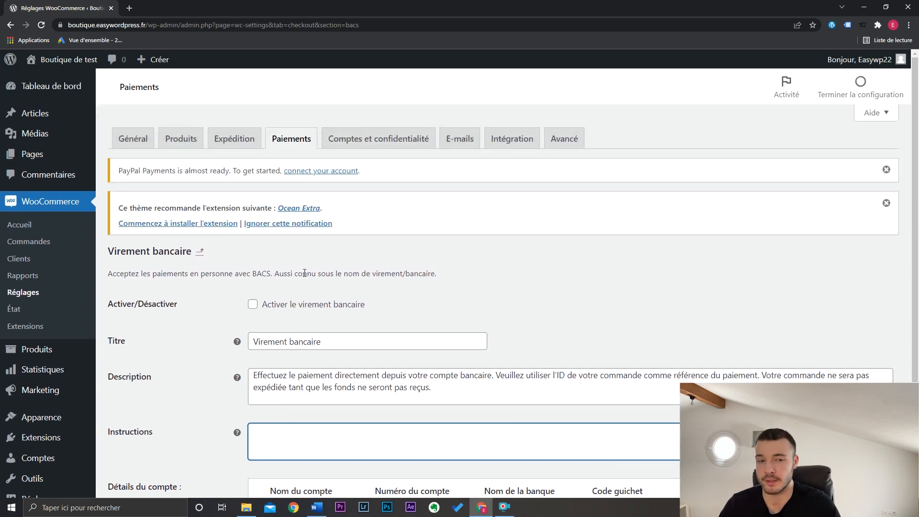
{"action": "left_click", "coordinate": [306, 144]}
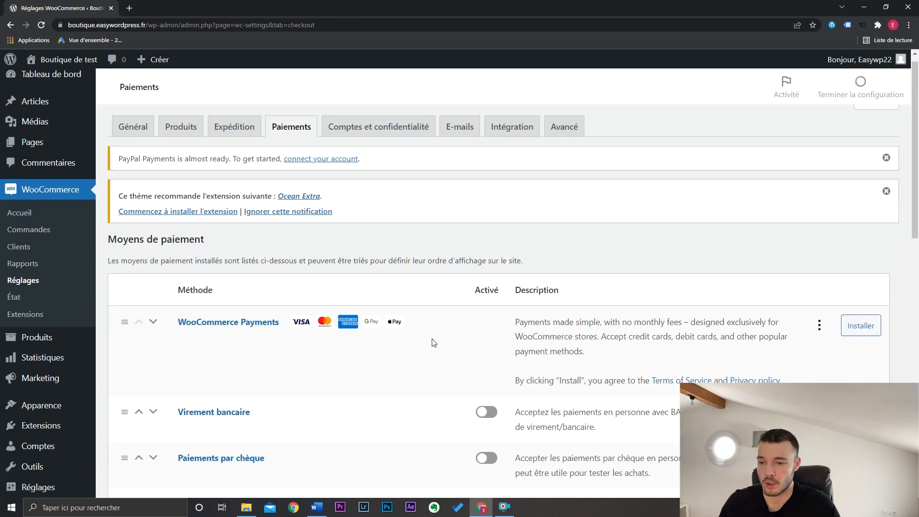
- Open the configuration of "Paiements par chèque", examine its description and instructions fields, and return to the list of payment methods
{"action": "scroll", "coordinate": [385, 301], "scroll_direction": "down", "scroll_amount": 5}
{"action": "left_click", "coordinate": [842, 281]}
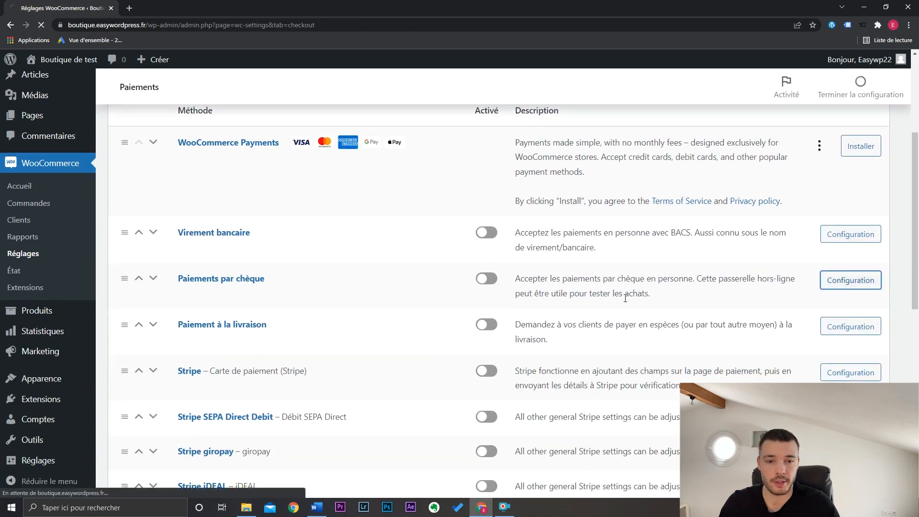
{"action": "scroll", "coordinate": [595, 305], "scroll_direction": "down", "scroll_amount": 2}
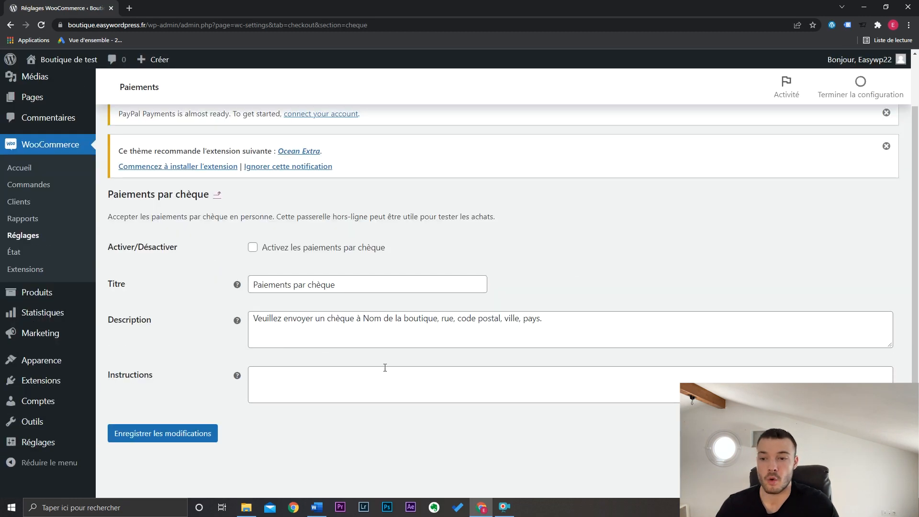
{"action": "left_click", "coordinate": [554, 326]}
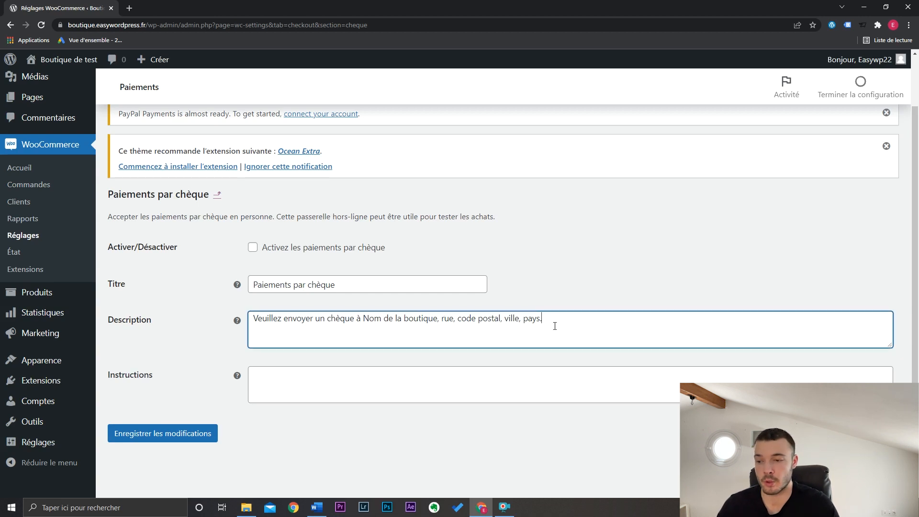
{"action": "left_click", "coordinate": [414, 396]}
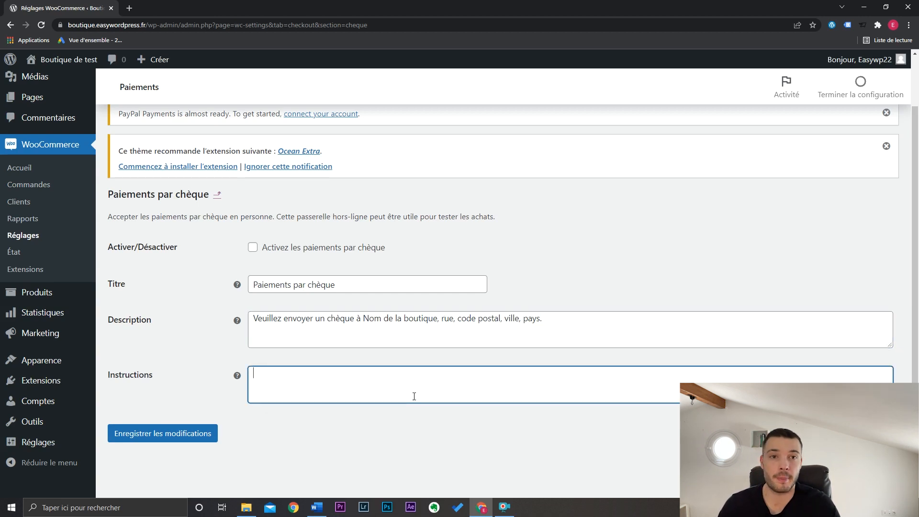
{"action": "scroll", "coordinate": [414, 396], "scroll_direction": "up", "scroll_amount": 3}
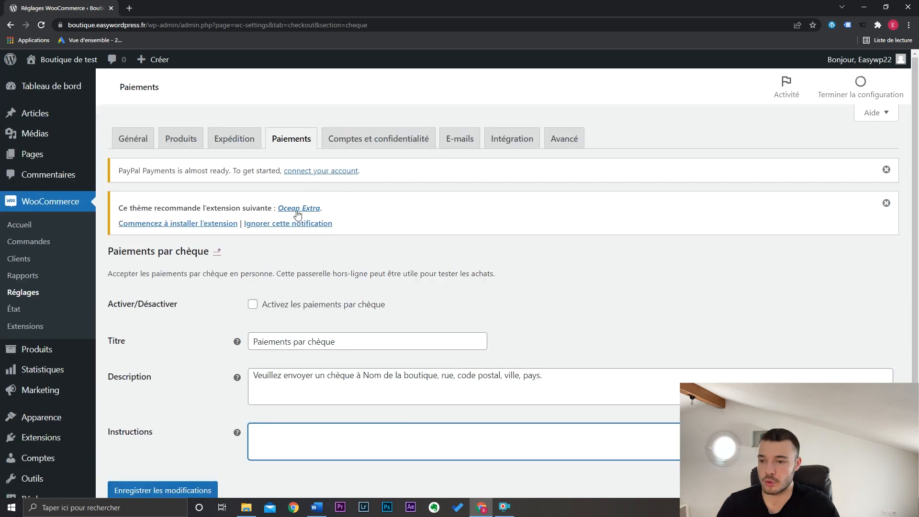
{"action": "left_click", "coordinate": [217, 255]}
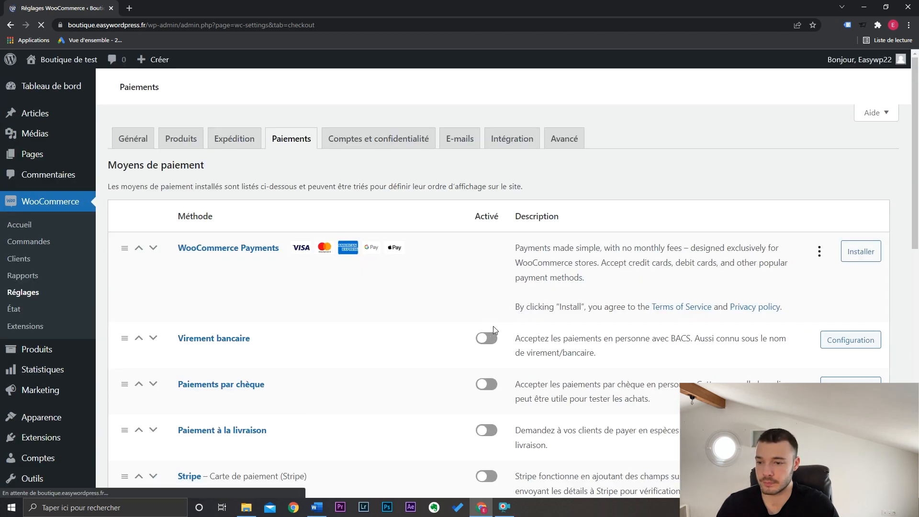
- Open the configuration of "Paiement à la livraison" and change its title to "Paiement en magasin"
{"action": "scroll", "coordinate": [297, 380], "scroll_direction": "down", "scroll_amount": 4}
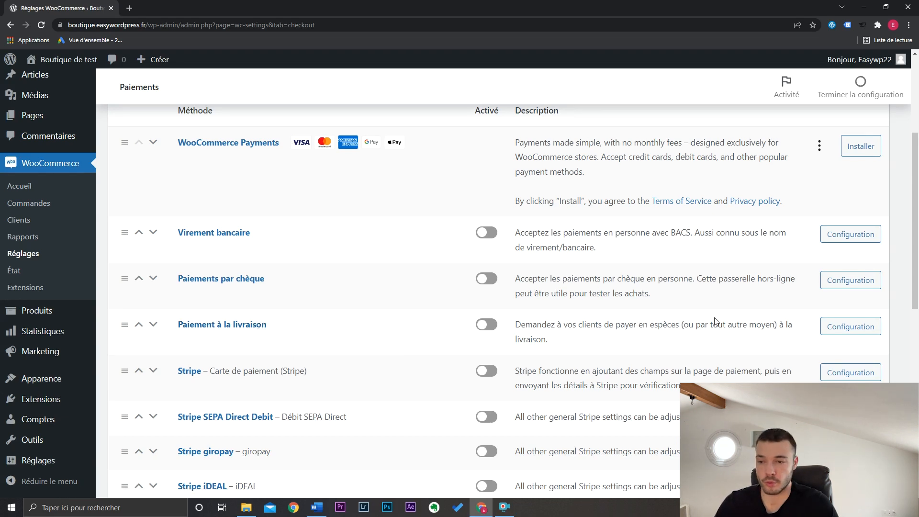
{"action": "left_click", "coordinate": [849, 327]}
{"action": "left_click_drag", "start_coordinate": [332, 194], "coordinate": [290, 196]}
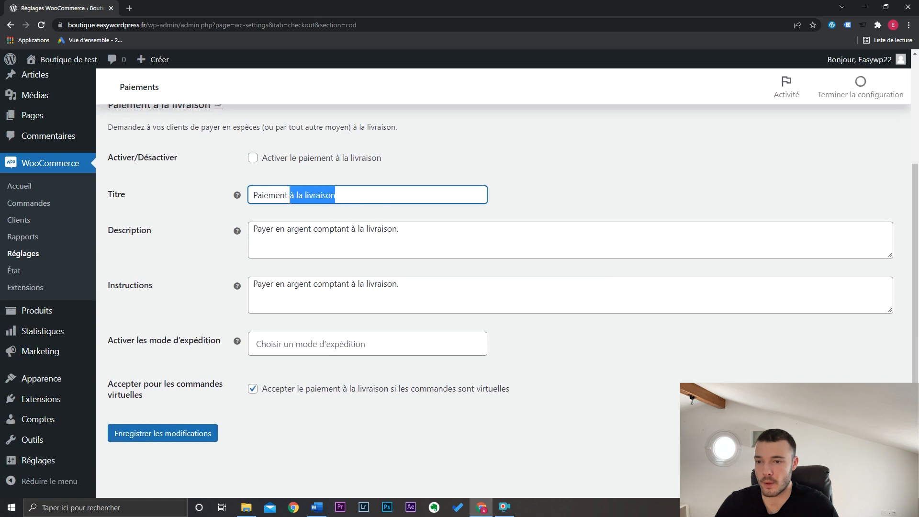
{"action": "type", "text": "en magasin"}
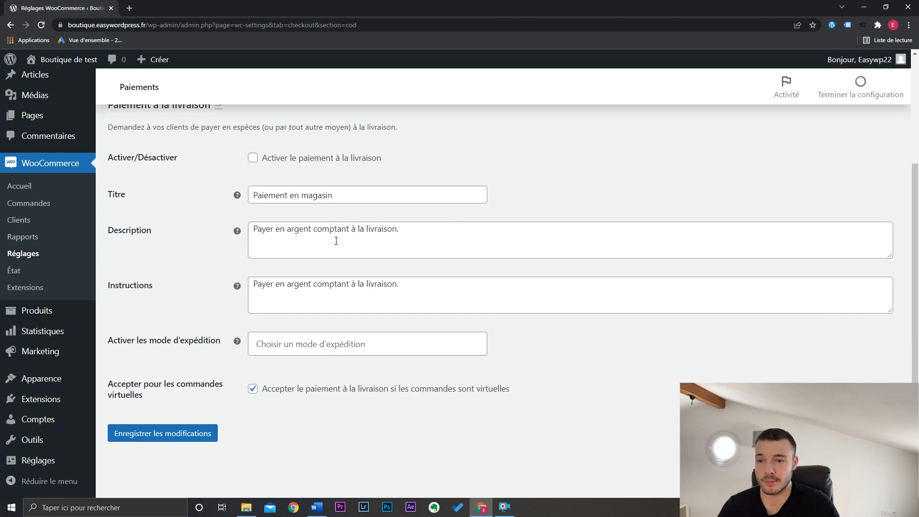
- Replace the description of the cash-on-delivery payment method with "Click & Collect"
{"action": "left_click", "coordinate": [416, 236]}
{"action": "left_click_drag", "start_coordinate": [417, 236], "coordinate": [251, 227]}
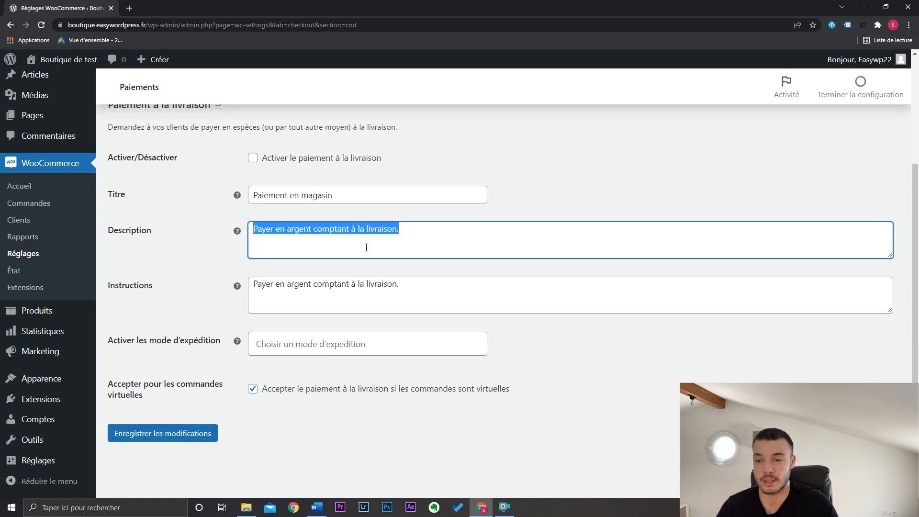
{"action": "type", "text": "Click & "}
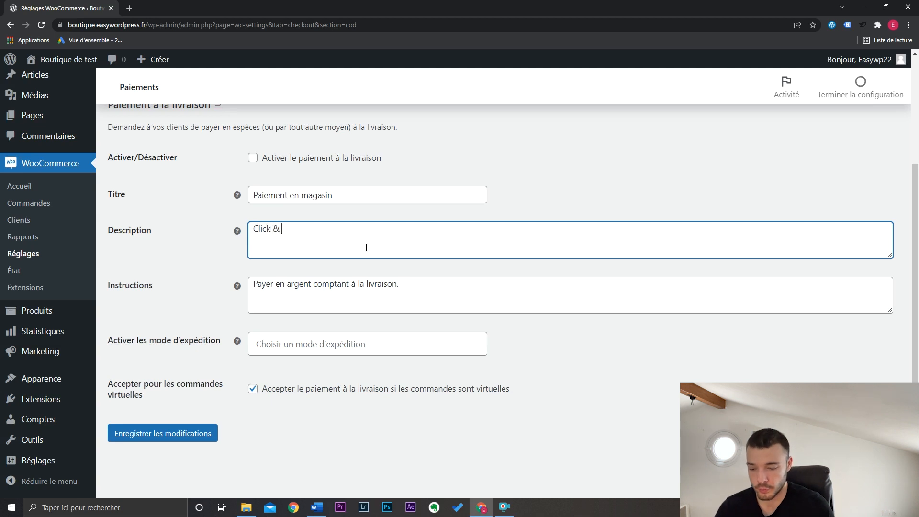
{"action": "type", "text": "Collect"}
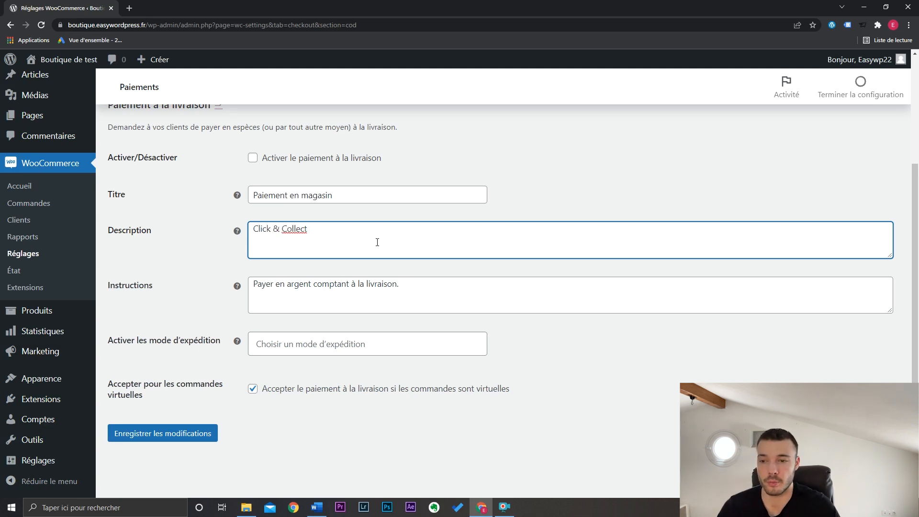
{"action": "left_click", "coordinate": [432, 285]}
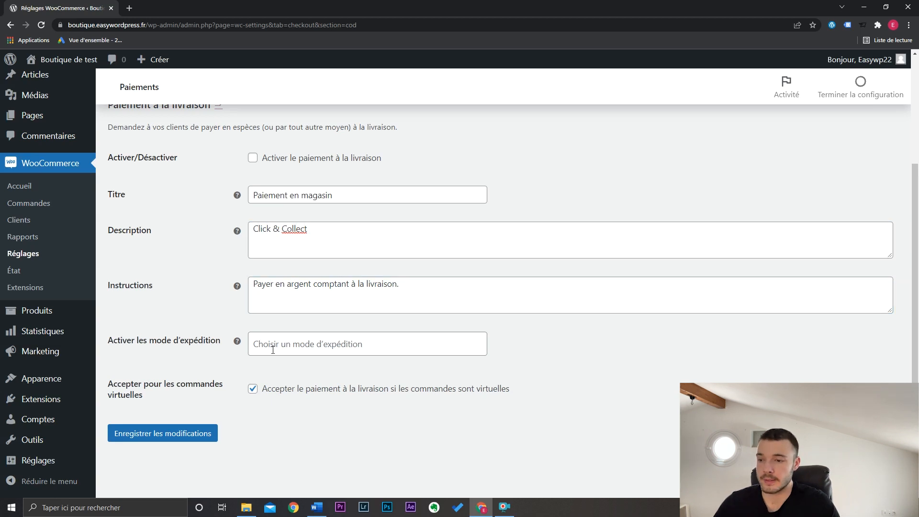
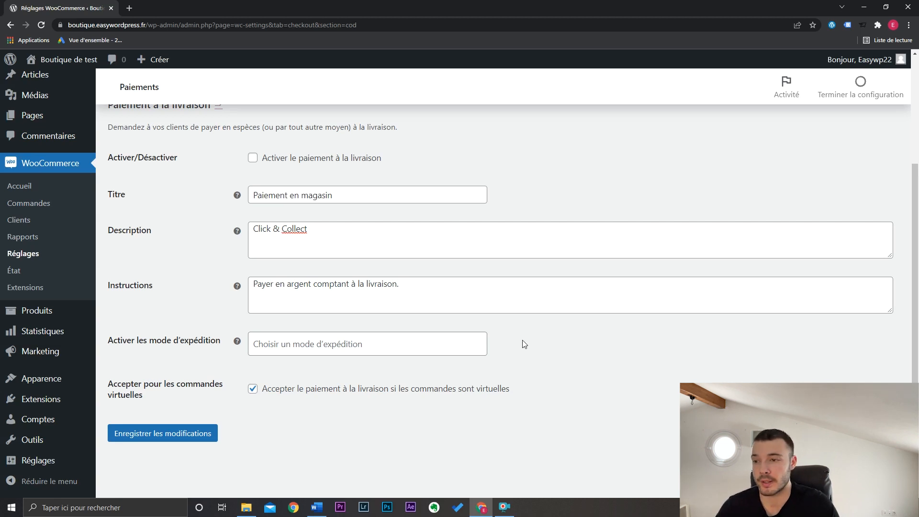
- Enable the cash-on-delivery payment method and save its settings
{"action": "scroll", "coordinate": [521, 345], "scroll_direction": "up", "scroll_amount": 1}
{"action": "scroll", "coordinate": [568, 360], "scroll_direction": "down", "scroll_amount": 1}
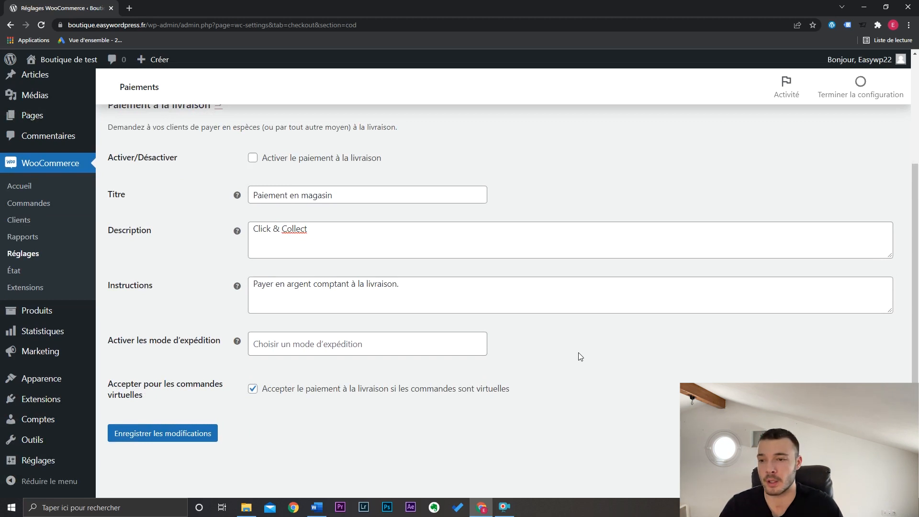
{"action": "left_click", "coordinate": [253, 158]}
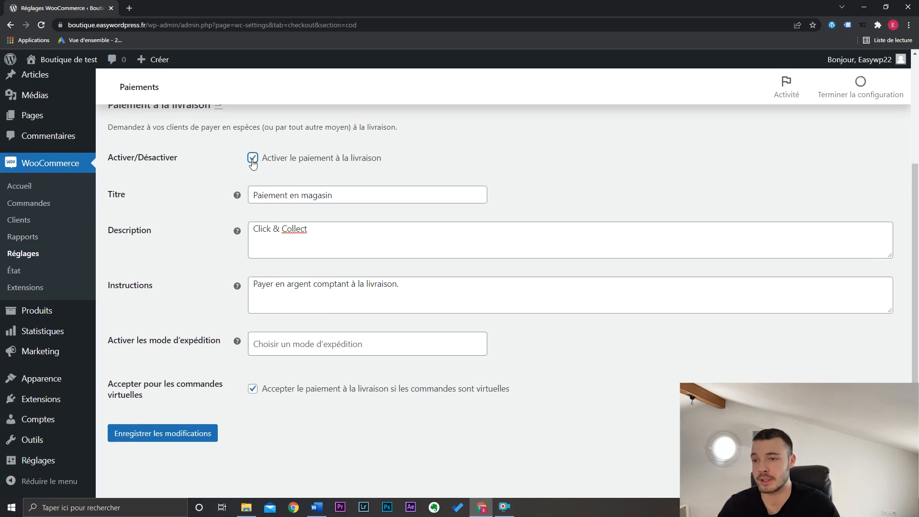
{"action": "left_click", "coordinate": [197, 434]}
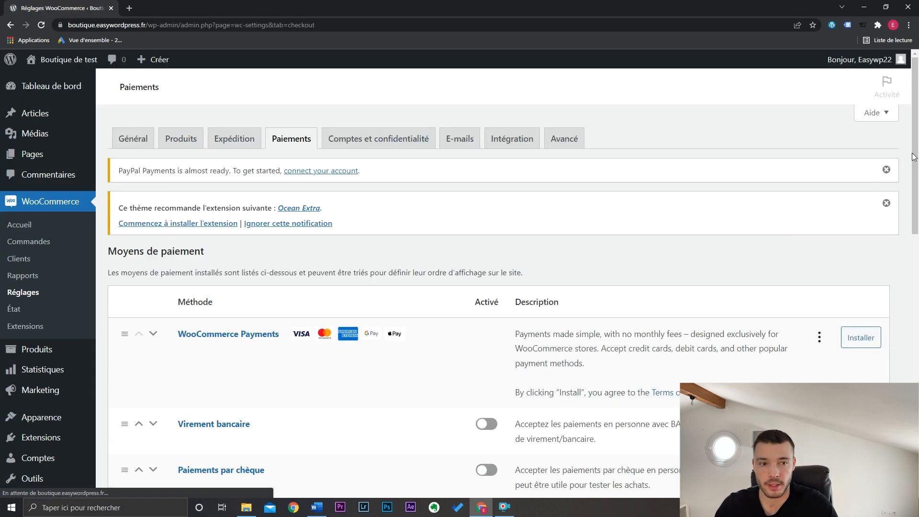
- Return to the list of payment methods, open the Stripe configuration and connect a Stripe account
{"action": "left_click_drag", "start_coordinate": [916, 147], "coordinate": [918, 260]}
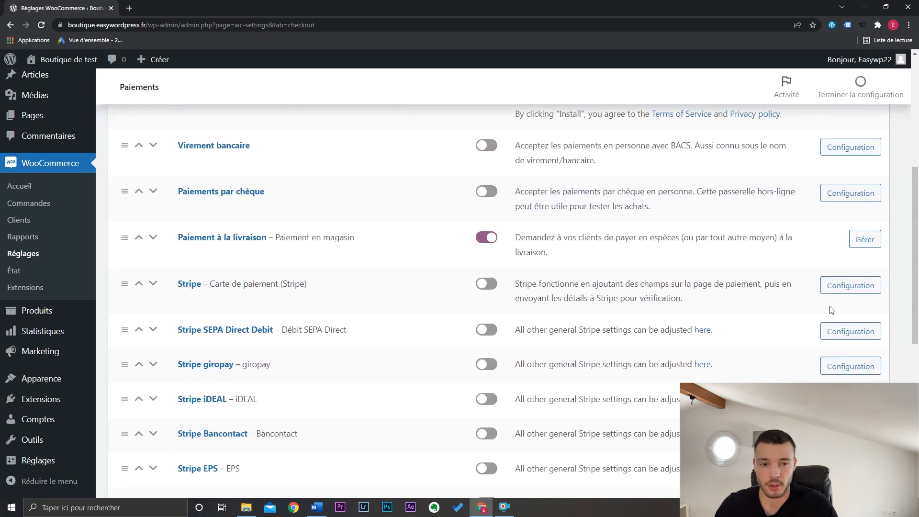
{"action": "left_click", "coordinate": [864, 290]}
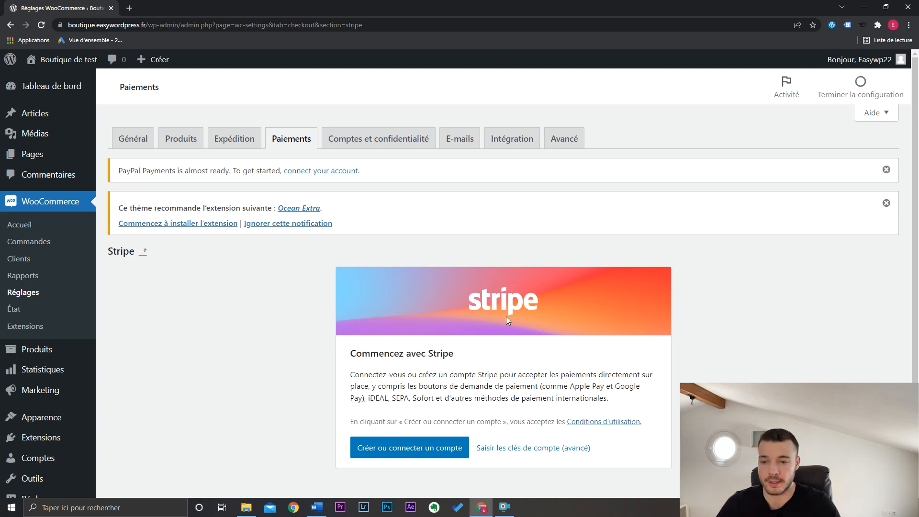
{"action": "left_click", "coordinate": [427, 446]}
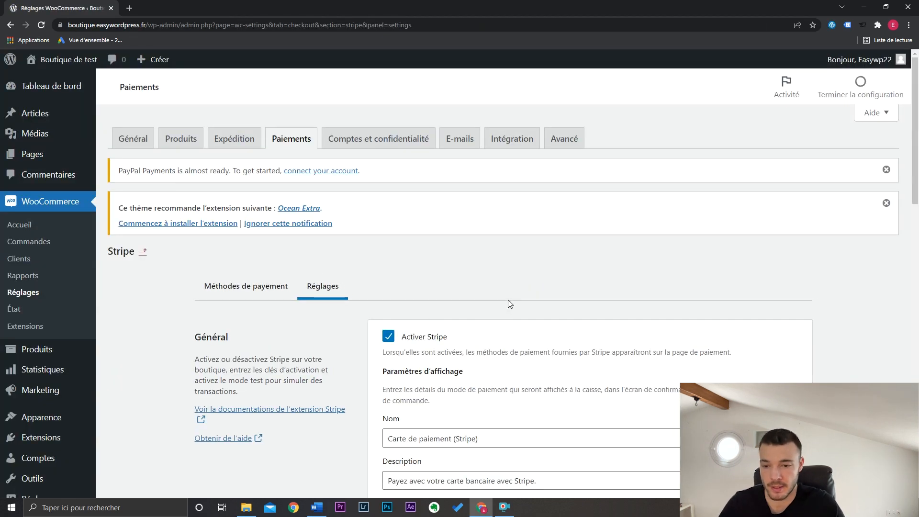
- Set the name of the Stripe payment method to "Carte Bancaire" and clear its description
{"action": "scroll", "coordinate": [508, 303], "scroll_direction": "down", "scroll_amount": 3}
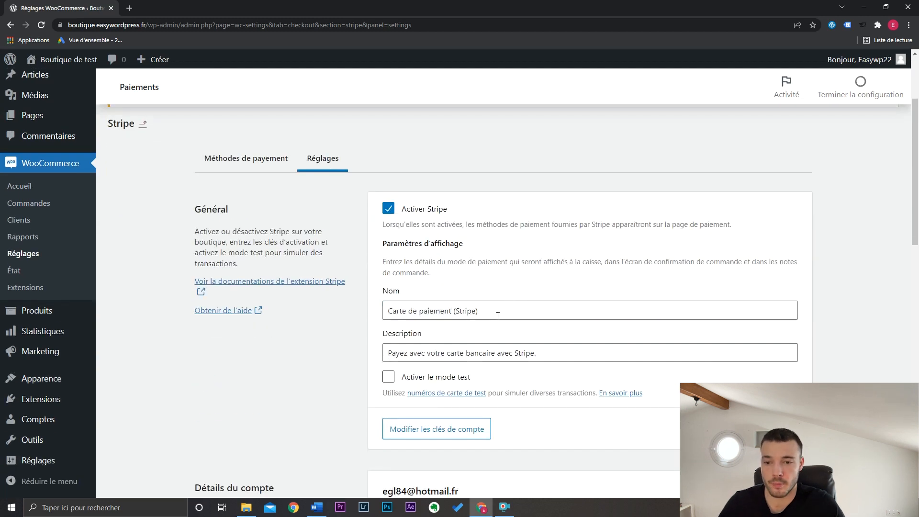
{"action": "left_click_drag", "start_coordinate": [498, 315], "coordinate": [363, 314]}
{"action": "type", "text": "C"}
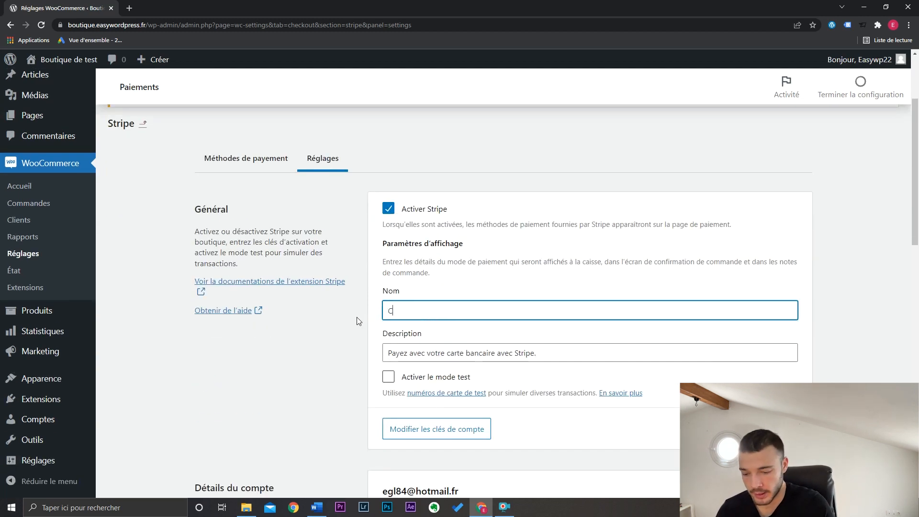
{"action": "type", "text": "arte Bancaire"}
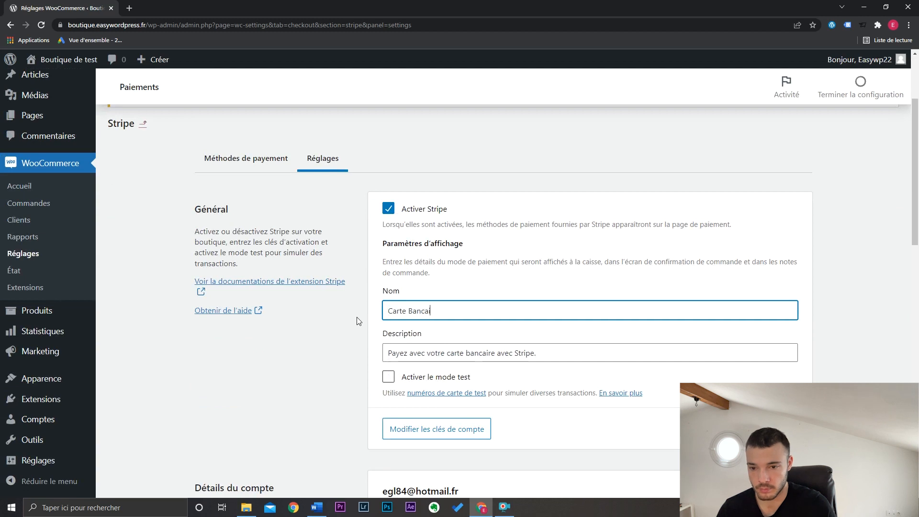
{"action": "left_click", "coordinate": [465, 358]}
{"action": "triple_click", "coordinate": [465, 358]}
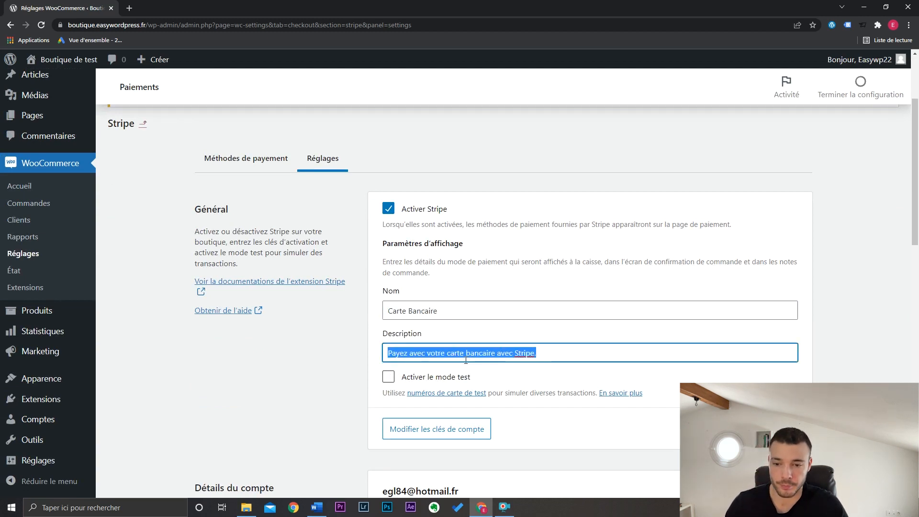
{"action": "key", "text": "BackSpace"}
{"action": "left_click", "coordinate": [570, 383]}
- Try Stripe's test mode option, turn it off again, and examine the "Paiements & transactions" settings
{"action": "left_click", "coordinate": [388, 378]}
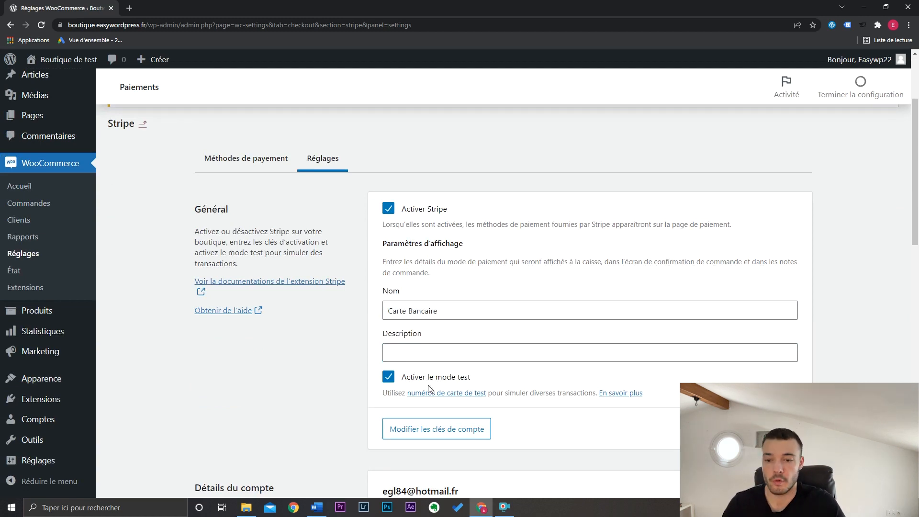
{"action": "left_click", "coordinate": [388, 377]}
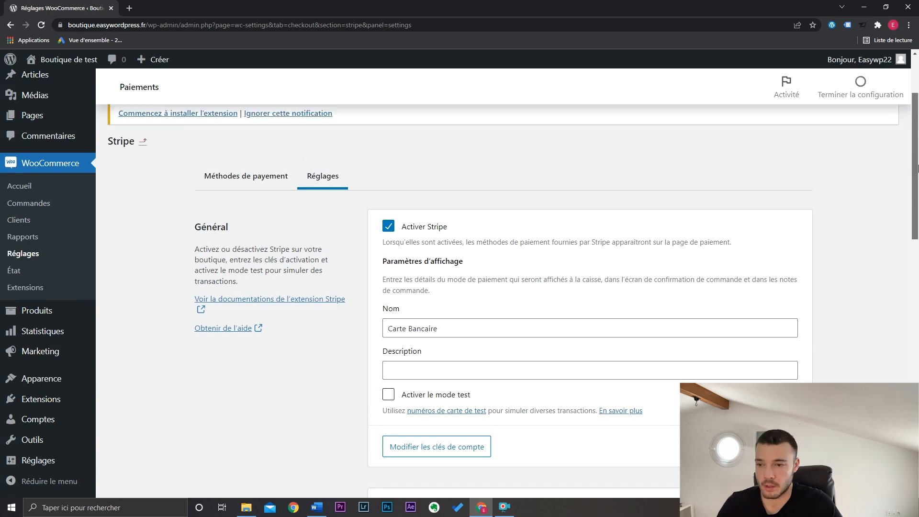
{"action": "scroll", "coordinate": [915, 347], "scroll_direction": "down", "scroll_amount": 10}
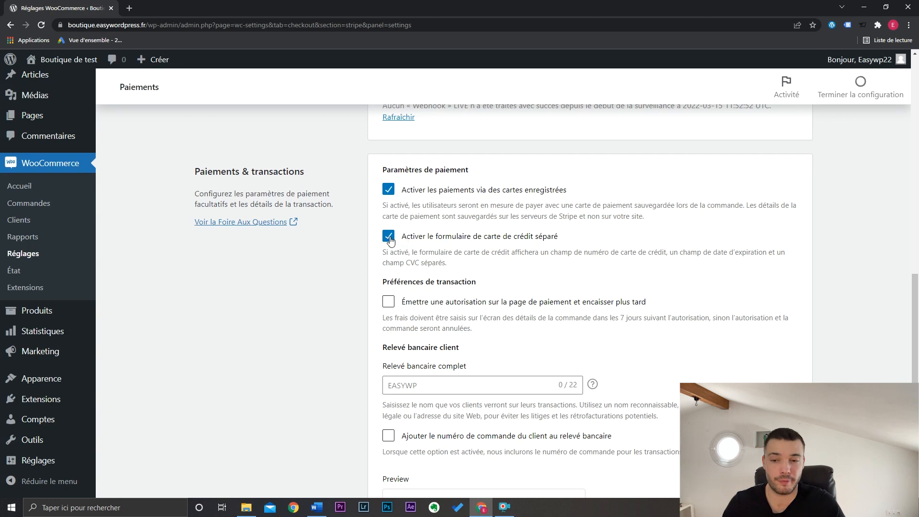
{"action": "scroll", "coordinate": [391, 242], "scroll_direction": "down", "scroll_amount": 3}
{"action": "left_click_drag", "start_coordinate": [916, 358], "coordinate": [918, 79]}
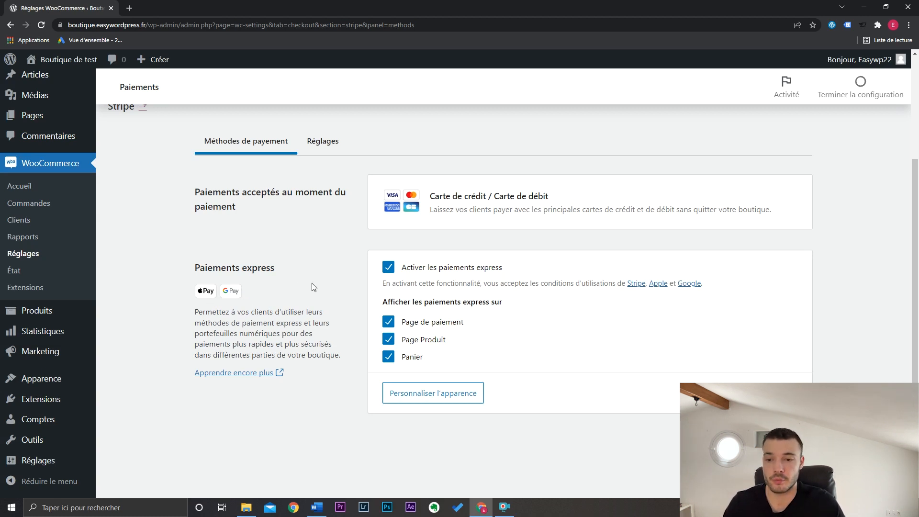
- In Stripe's payment methods, disable express payments on "Page Produit" and "Panier", and stay on the page when asked about leaving
{"action": "left_click", "coordinate": [388, 339]}
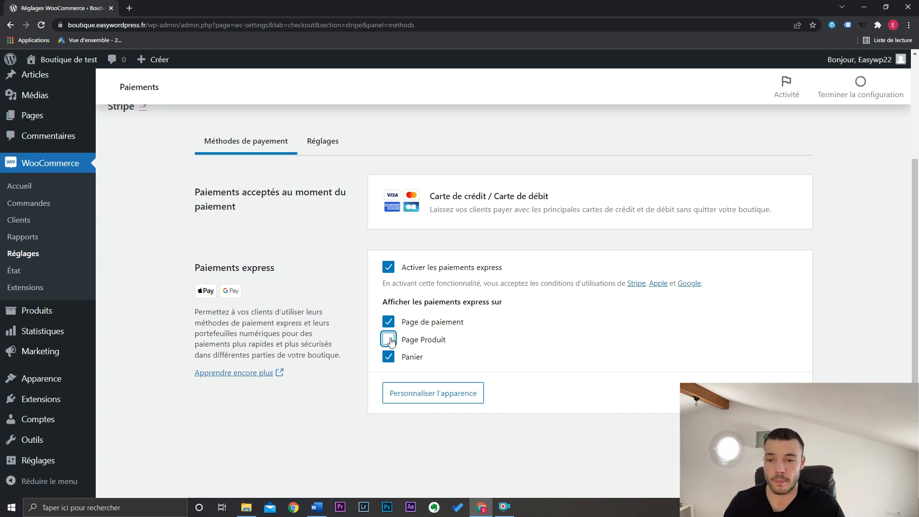
{"action": "left_click", "coordinate": [387, 356]}
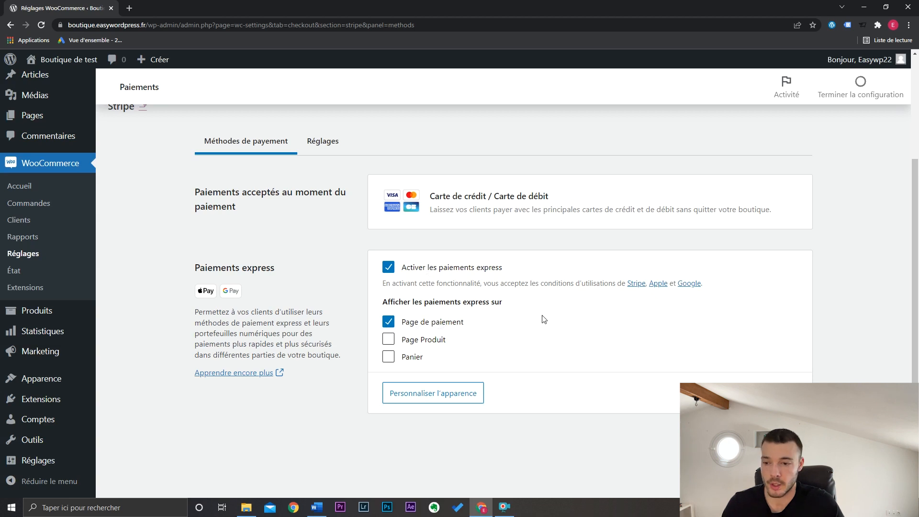
{"action": "left_click", "coordinate": [453, 396]}
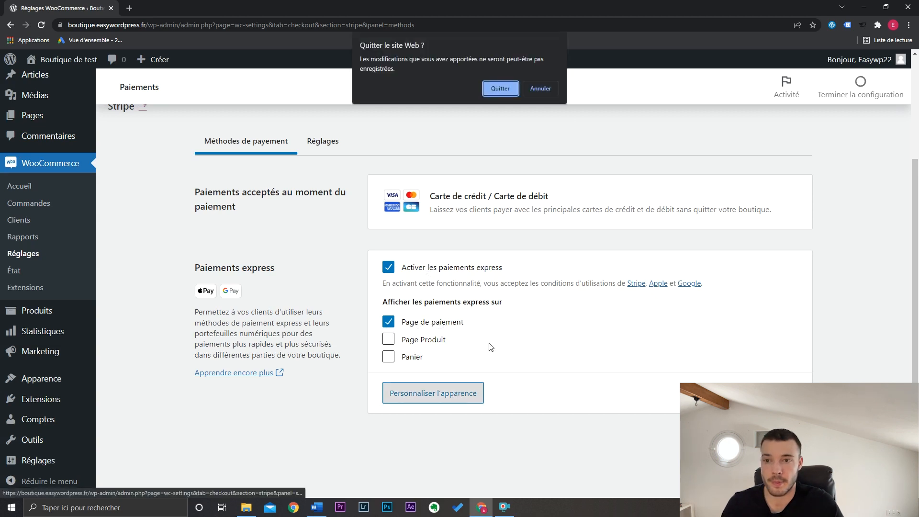
{"action": "left_click", "coordinate": [541, 89]}
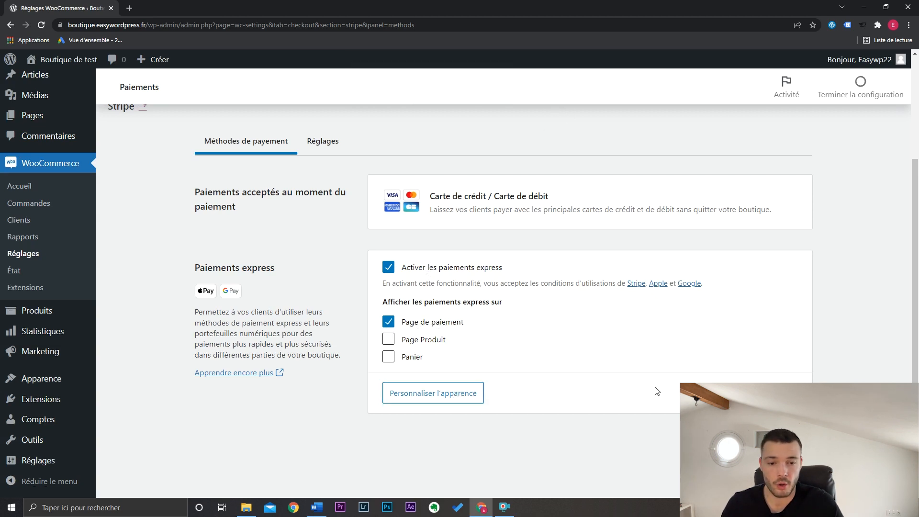
- Open the appearance customization for express payments and examine its call-to-action, size and theme options
{"action": "left_click", "coordinate": [451, 391]}
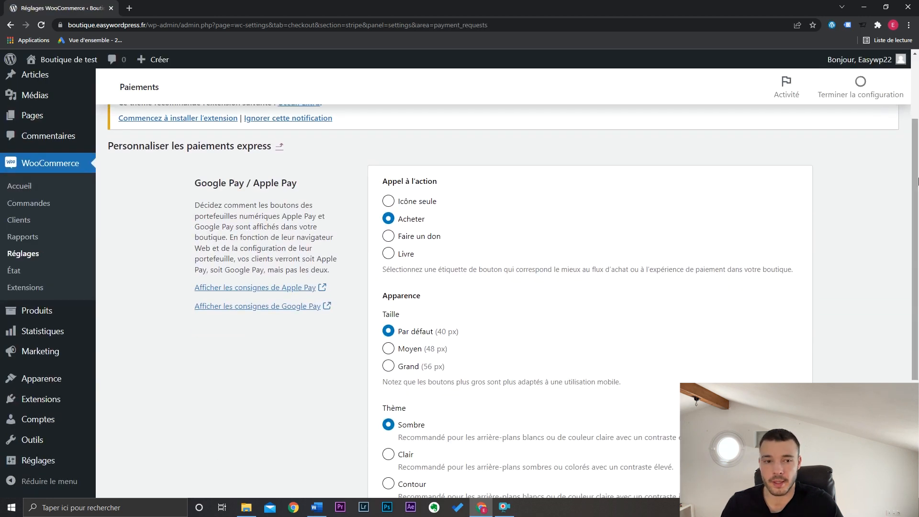
{"action": "scroll", "coordinate": [536, 294], "scroll_direction": "down", "scroll_amount": 3}
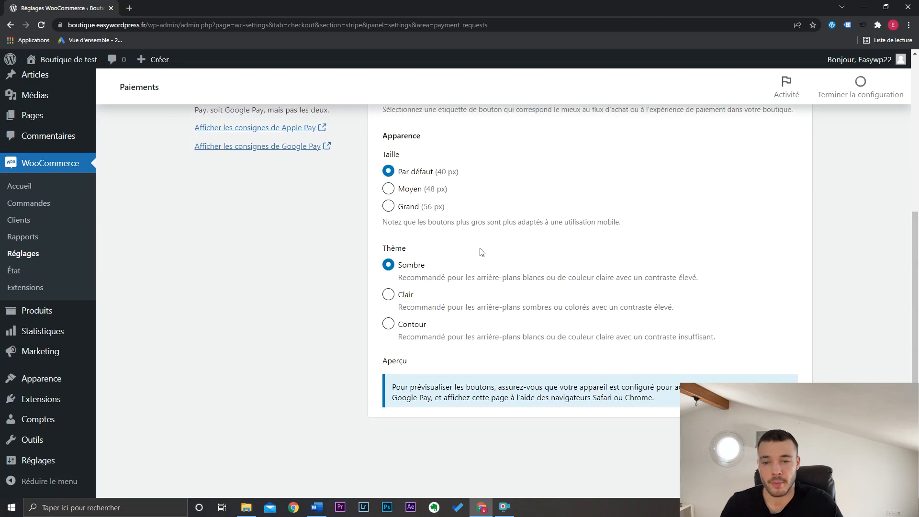
{"action": "left_click_drag", "start_coordinate": [916, 346], "coordinate": [918, 231]}
{"action": "scroll", "coordinate": [352, 289], "scroll_direction": "up", "scroll_amount": 2}
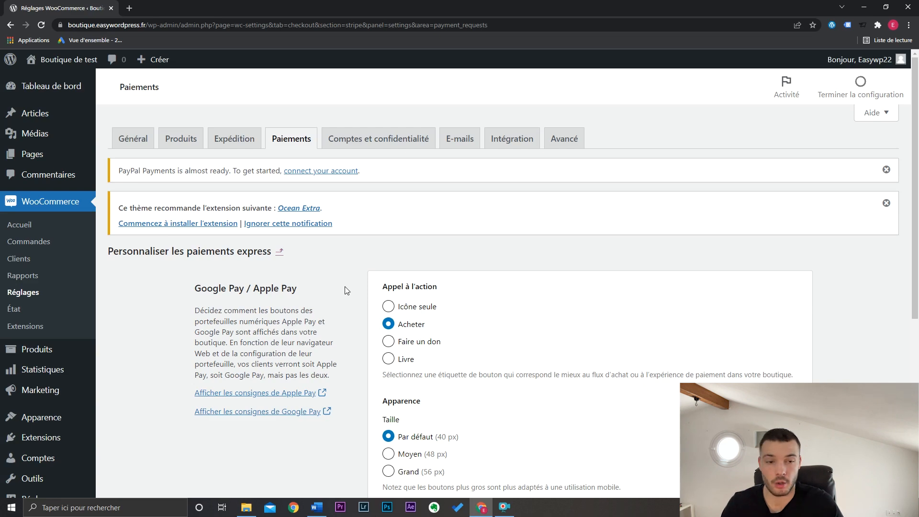
- Return to the list of payment methods, open the PayPal configuration and start activating PayPal
{"action": "left_click", "coordinate": [292, 139]}
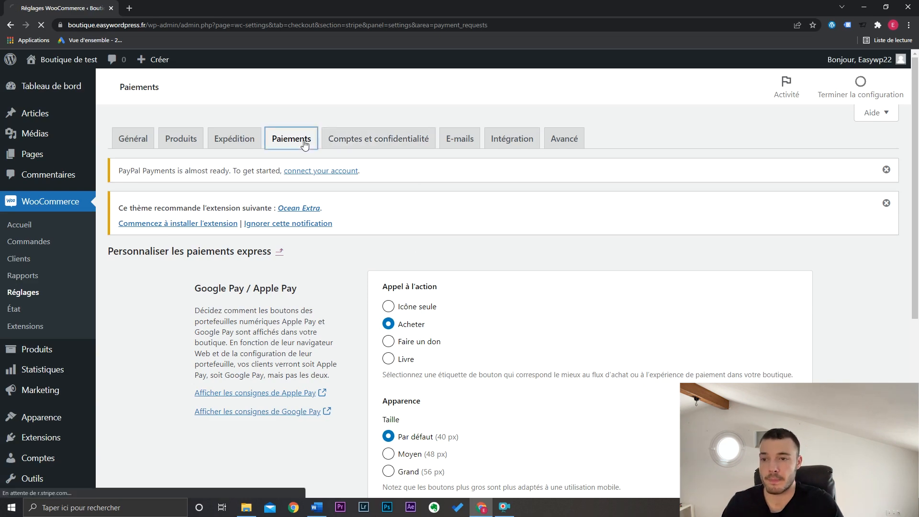
{"action": "left_click_drag", "start_coordinate": [916, 148], "coordinate": [917, 276]}
{"action": "scroll", "coordinate": [602, 412], "scroll_direction": "down", "scroll_amount": 6}
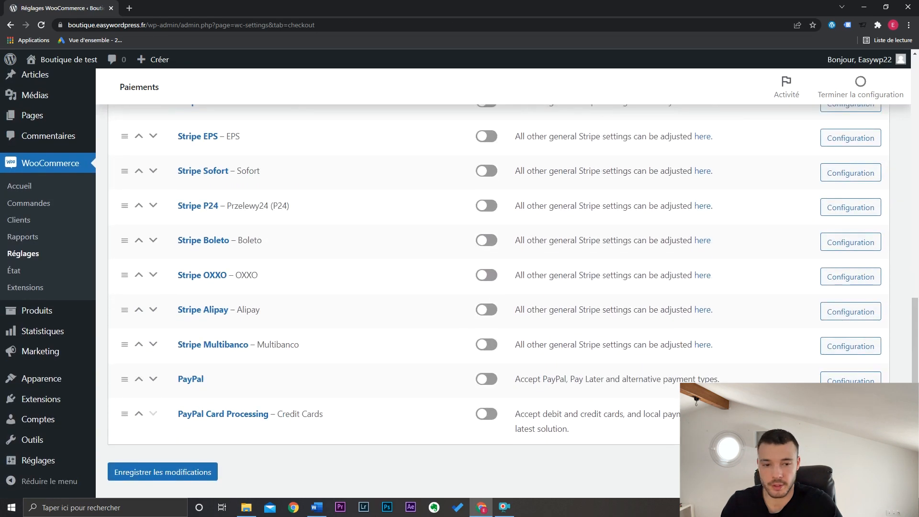
{"action": "left_click", "coordinate": [850, 380]}
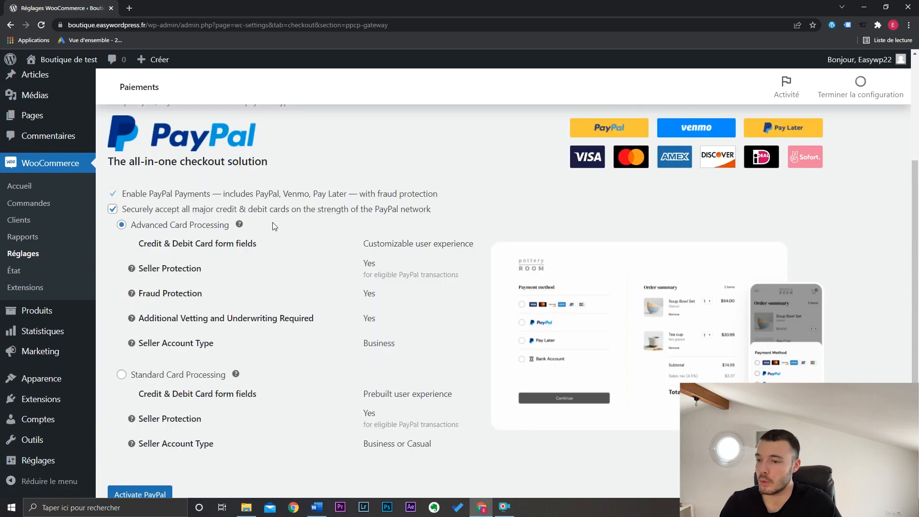
{"action": "scroll", "coordinate": [347, 296], "scroll_direction": "down", "scroll_amount": 1}
{"action": "scroll", "coordinate": [335, 311], "scroll_direction": "down", "scroll_amount": 1}
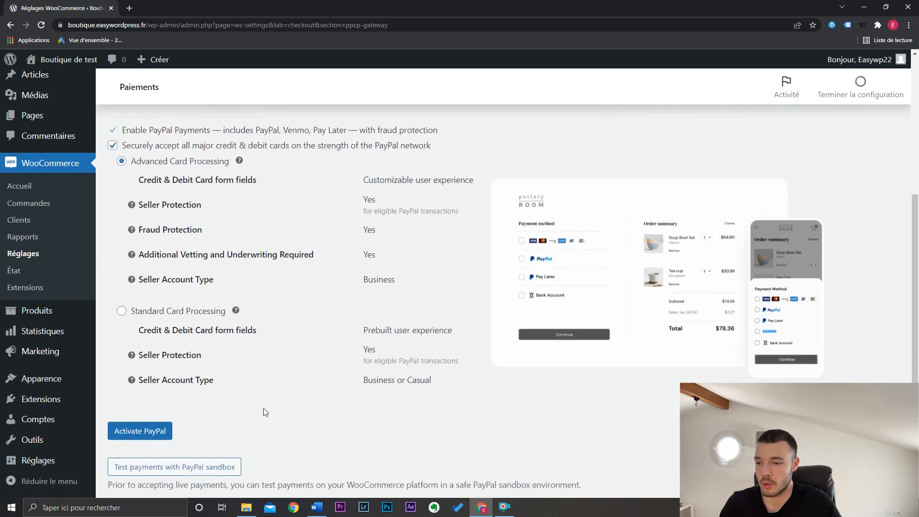
{"action": "left_click", "coordinate": [158, 430]}
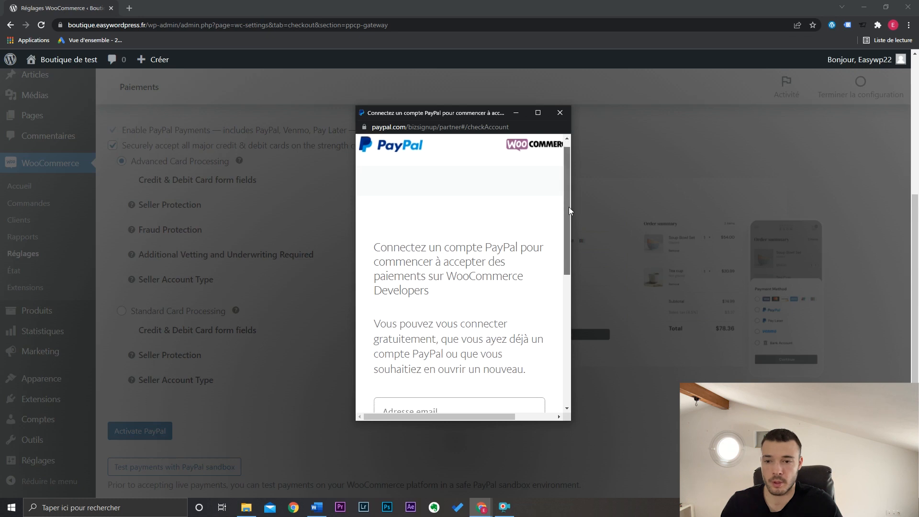
- Set the country or region in the PayPal account connection form to France
{"action": "left_click_drag", "start_coordinate": [569, 206], "coordinate": [566, 276]}
{"action": "left_click", "coordinate": [481, 327]}
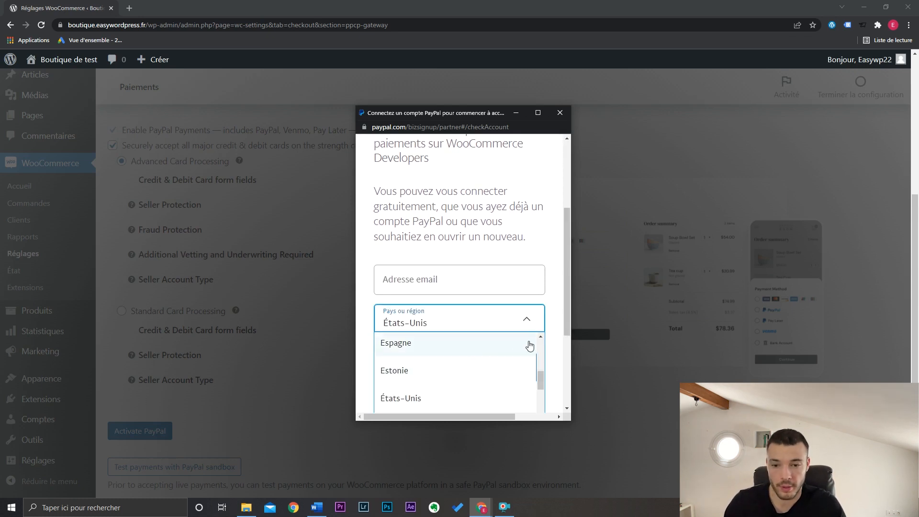
{"action": "scroll", "coordinate": [567, 302], "scroll_direction": "down", "scroll_amount": 2}
{"action": "left_click_drag", "start_coordinate": [567, 302], "coordinate": [566, 326]}
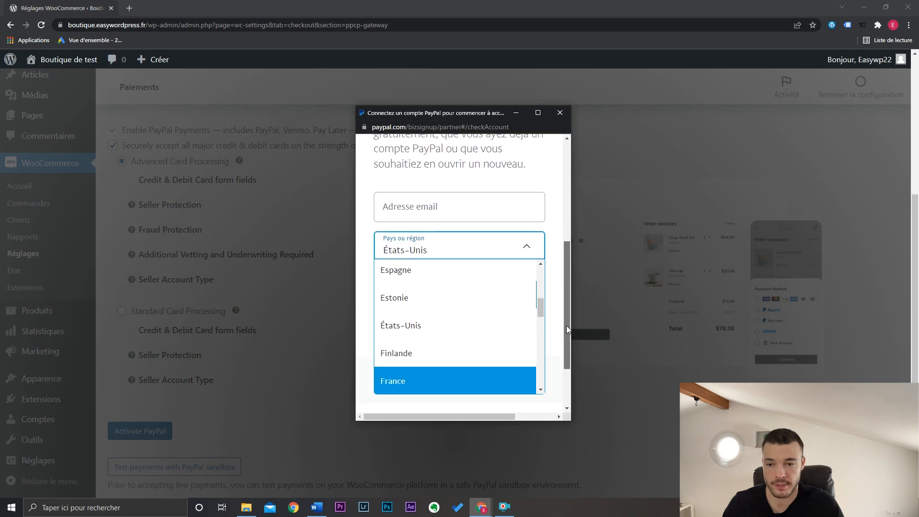
{"action": "left_click", "coordinate": [440, 381]}
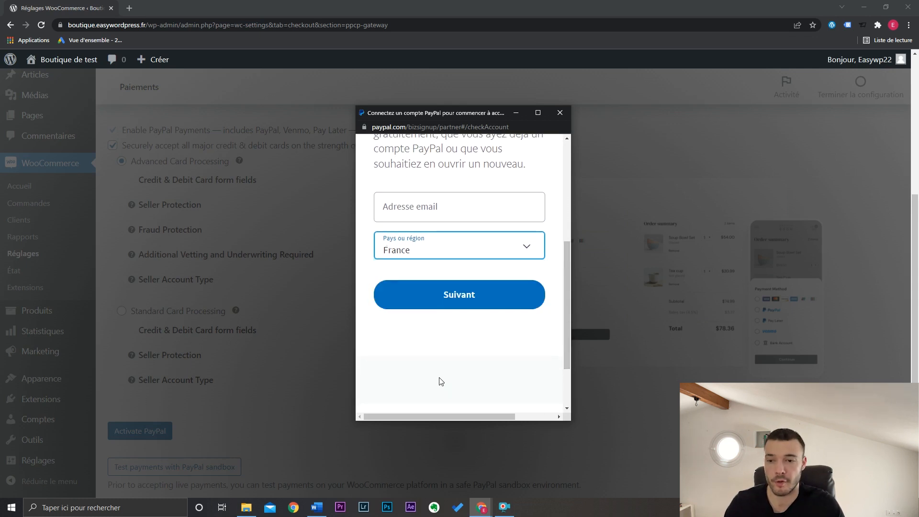
- Fill in the PayPal account's e-mail, complete the account connection and return to the WooCommerce site
{"action": "left_click", "coordinate": [451, 212]}
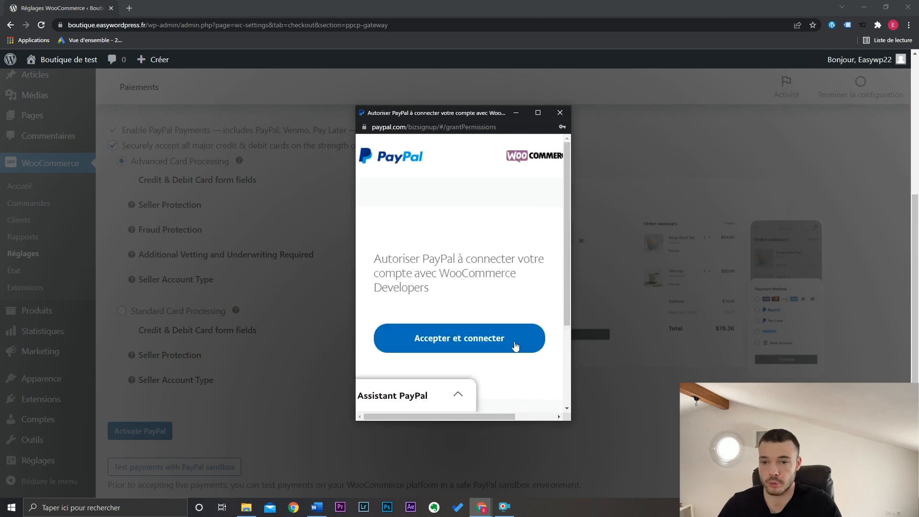
{"action": "left_click", "coordinate": [491, 338]}
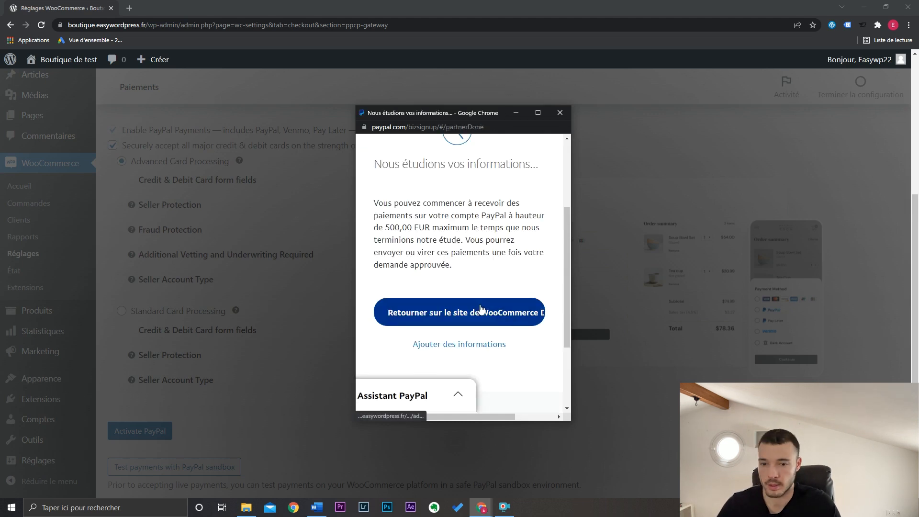
{"action": "left_click", "coordinate": [451, 317]}
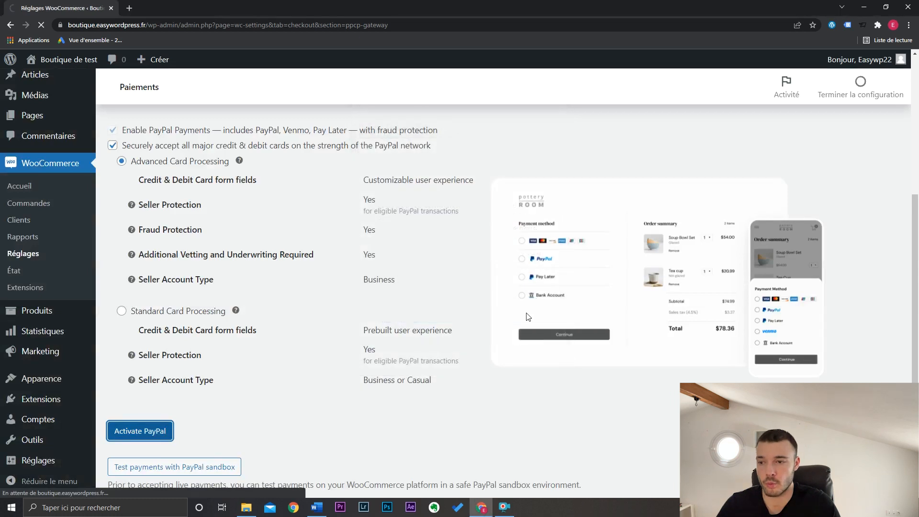
- Enable the PayPal gateway and clear the description in the PayPal Checkout settings
{"action": "left_click", "coordinate": [254, 291]}
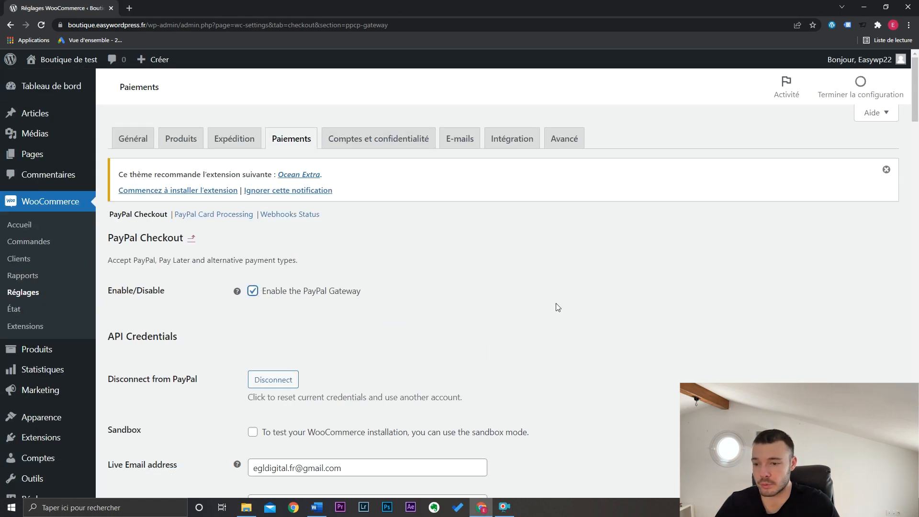
{"action": "scroll", "coordinate": [914, 139], "scroll_direction": "down", "scroll_amount": 8}
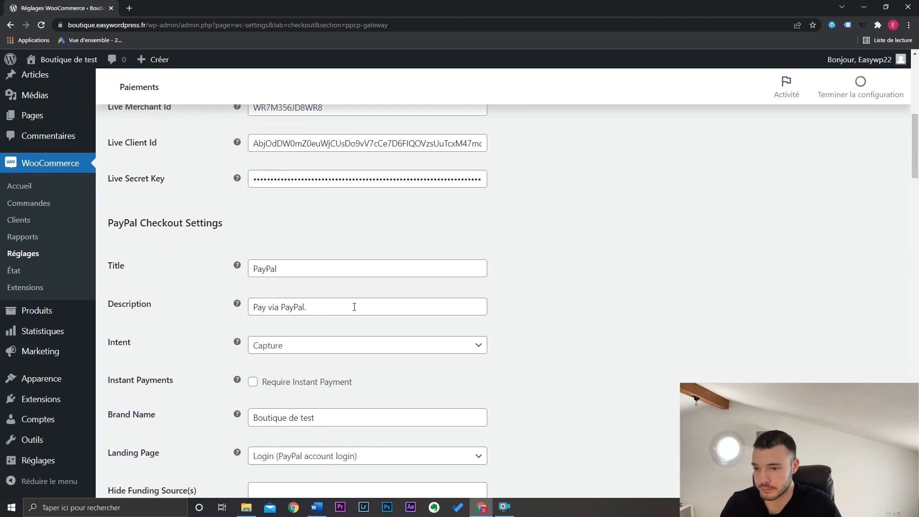
{"action": "left_click_drag", "start_coordinate": [353, 306], "coordinate": [250, 307]}
{"action": "key", "text": "BackSpace"}
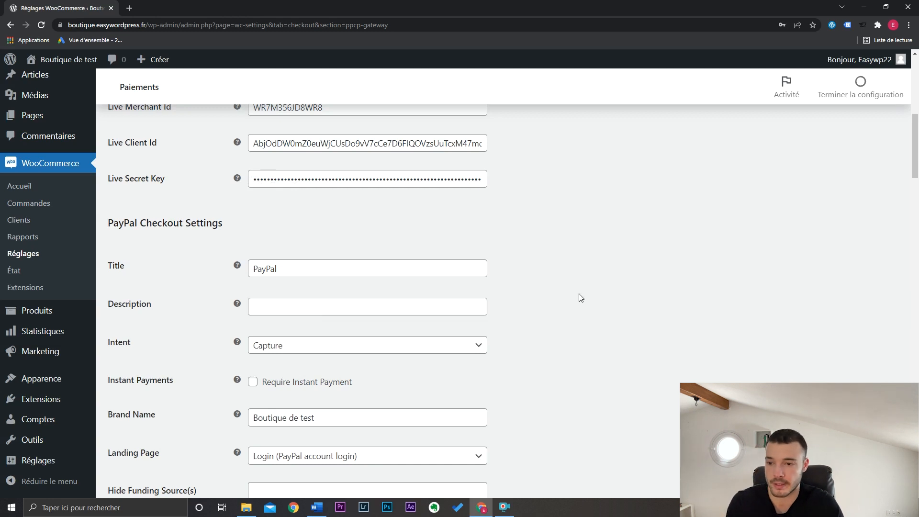
- Disable the PayPal buttons and the Pay Later message on the single product page
{"action": "left_click_drag", "start_coordinate": [914, 170], "coordinate": [914, 249]}
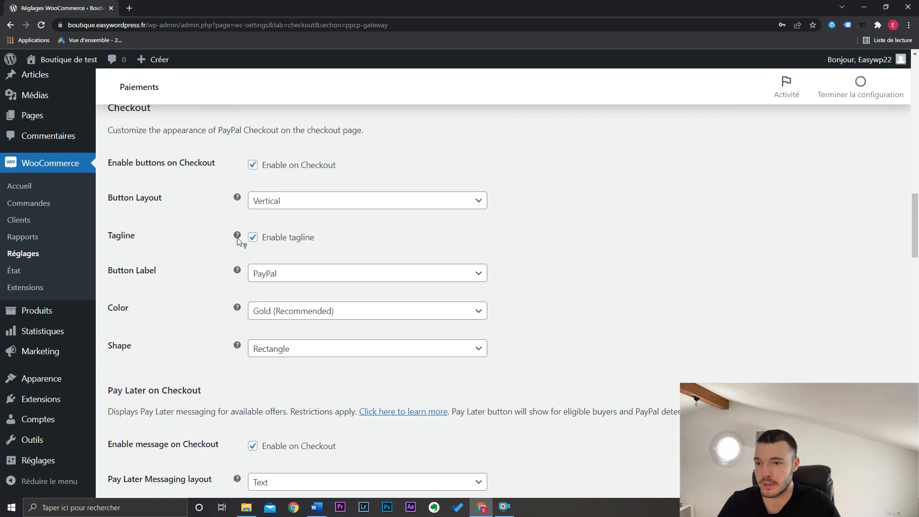
{"action": "scroll", "coordinate": [799, 305], "scroll_direction": "down", "scroll_amount": 10}
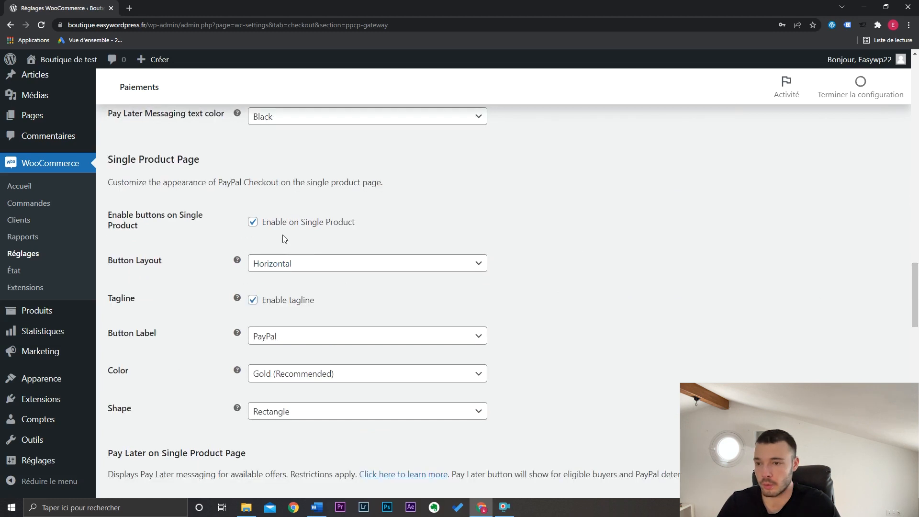
{"action": "left_click", "coordinate": [270, 221]}
{"action": "left_click", "coordinate": [323, 330]}
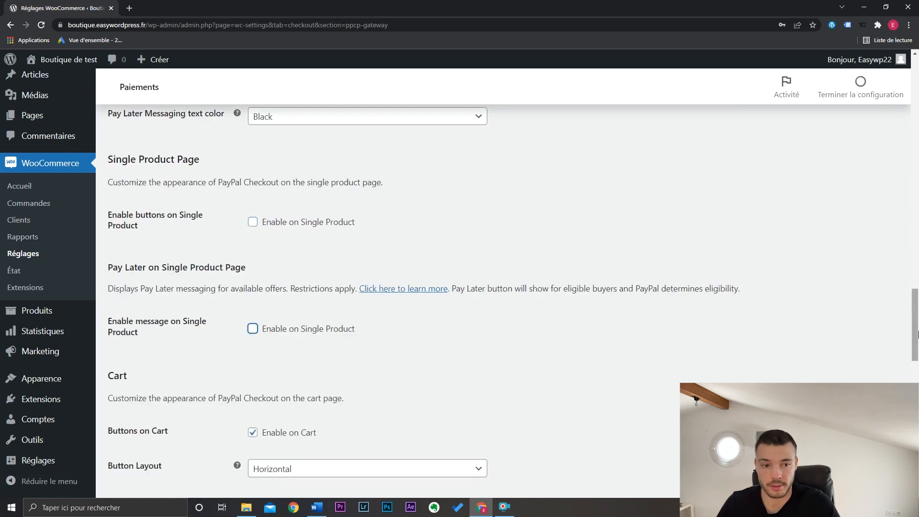
- Disable the PayPal buttons and the Pay Later message on the cart page
{"action": "left_click_drag", "start_coordinate": [915, 330], "coordinate": [916, 371]}
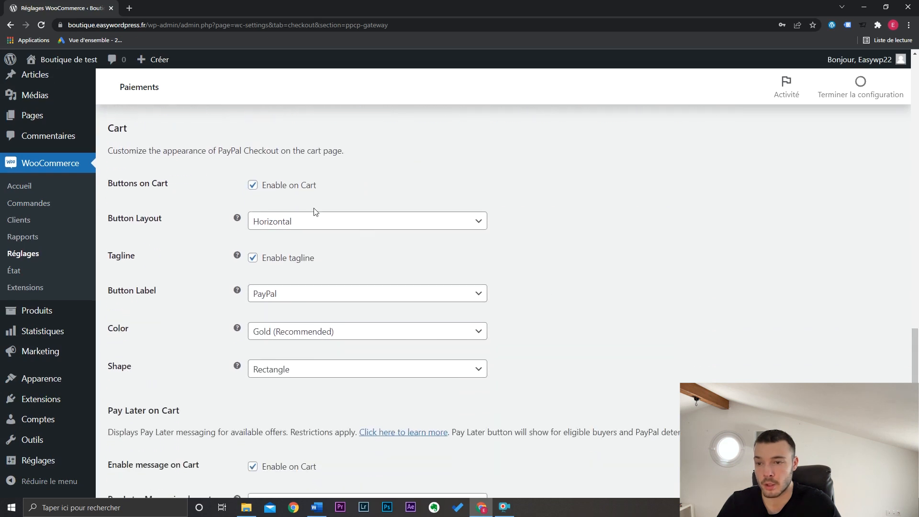
{"action": "left_click", "coordinate": [306, 190]}
{"action": "left_click", "coordinate": [311, 281]}
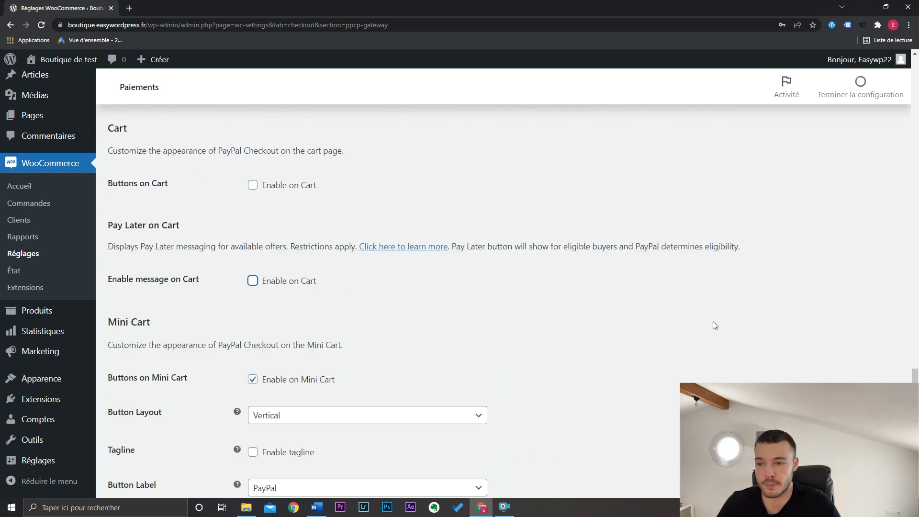
- Disable the PayPal buttons on the mini cart and save the PayPal settings
{"action": "left_click_drag", "start_coordinate": [915, 373], "coordinate": [915, 397]}
{"action": "left_click", "coordinate": [282, 240]}
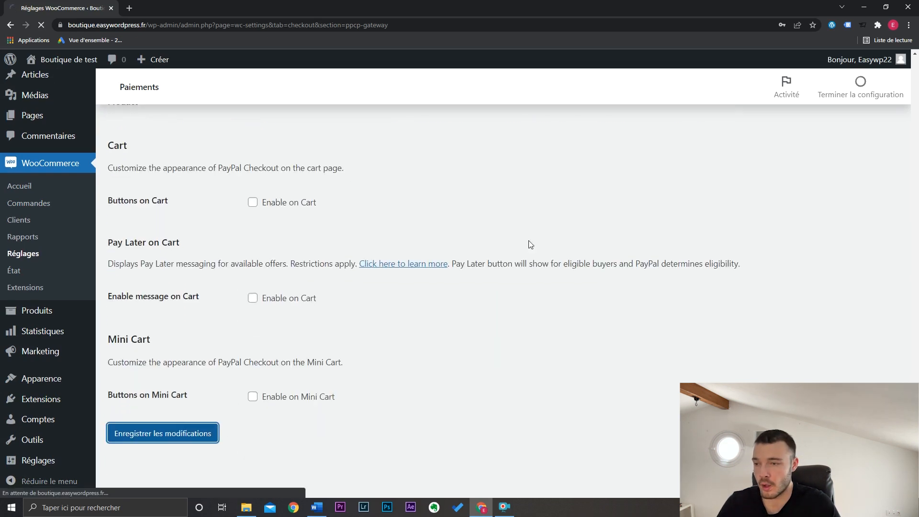
{"action": "key", "text": "Tab"}
{"action": "key", "text": "Return"}
- Put one T-Shirt Homme in size S in the cart from the shop's product page and proceed to checkout
{"action": "mouse_move", "coordinate": [52, 64]}
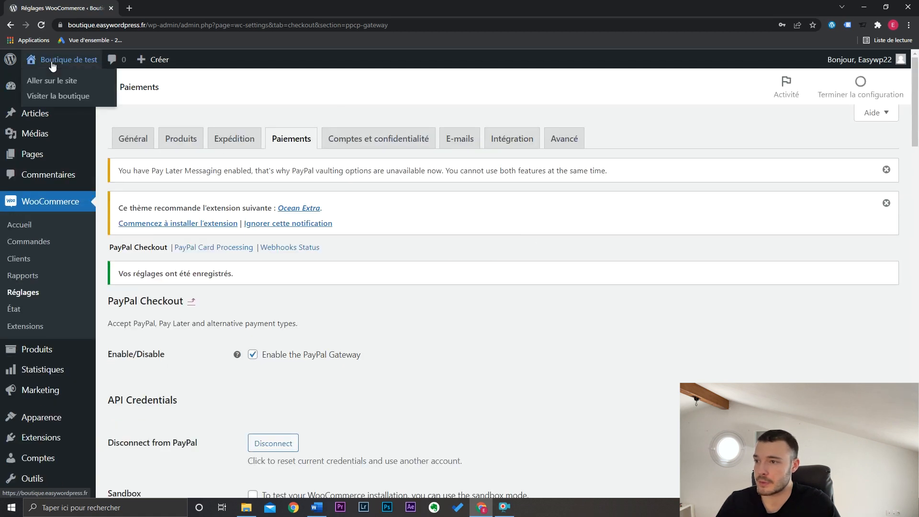
{"action": "middle_click", "coordinate": [61, 96]}
{"action": "left_click", "coordinate": [160, 8]}
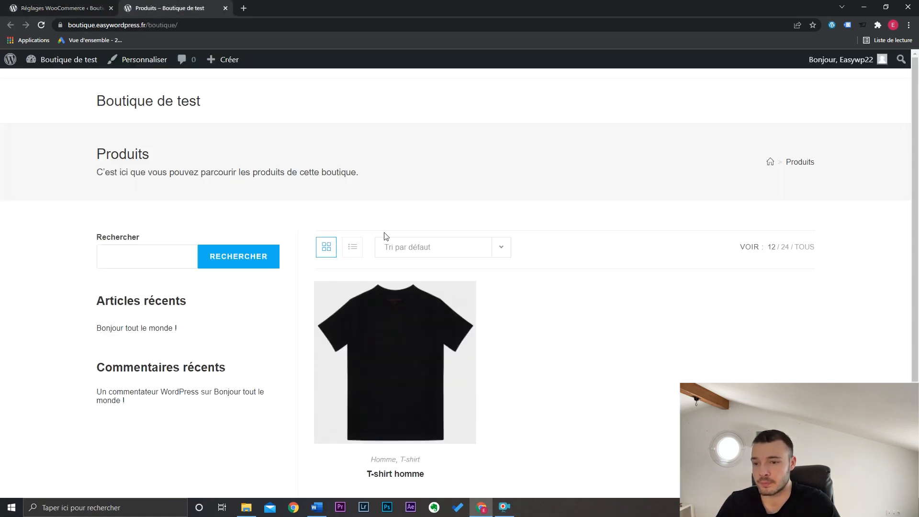
{"action": "left_click", "coordinate": [432, 338]}
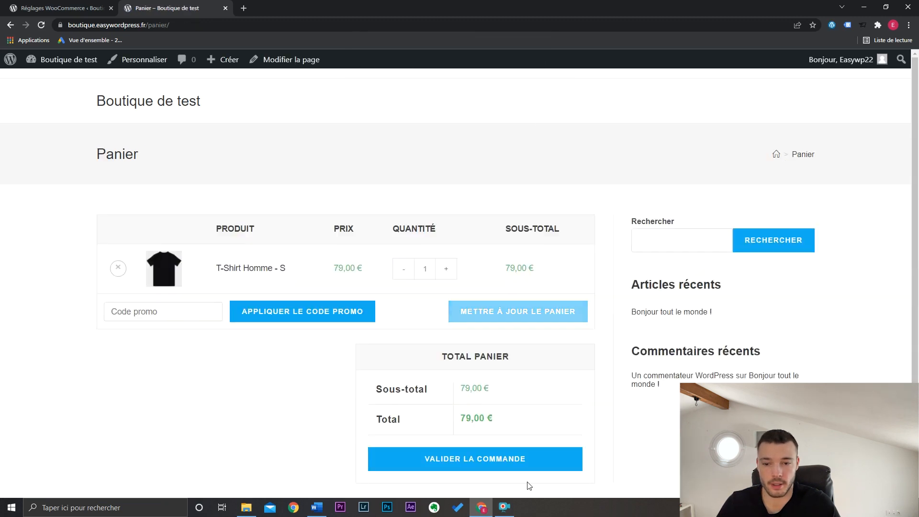
{"action": "left_click", "coordinate": [507, 462]}
- Check the Carte Bancaire and PayPal payment options on the checkout page
{"action": "scroll", "coordinate": [835, 253], "scroll_direction": "down", "scroll_amount": 5}
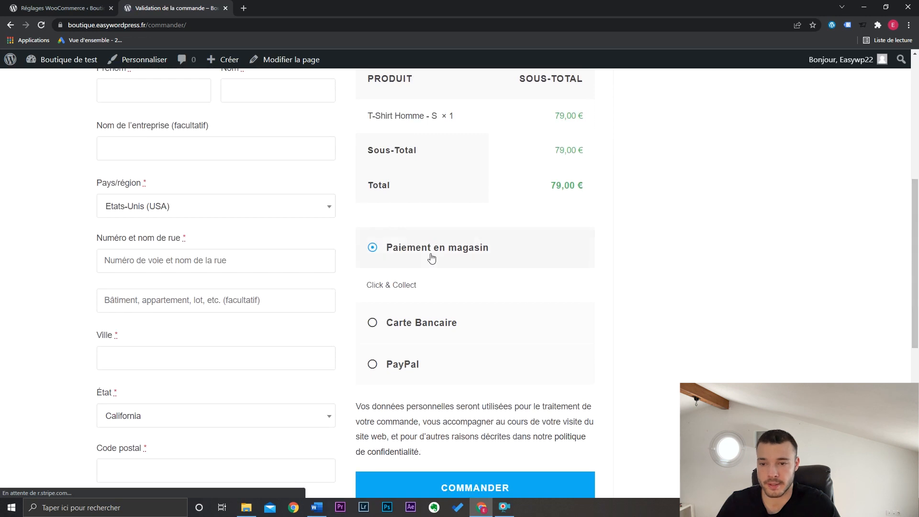
{"action": "left_click", "coordinate": [410, 328]}
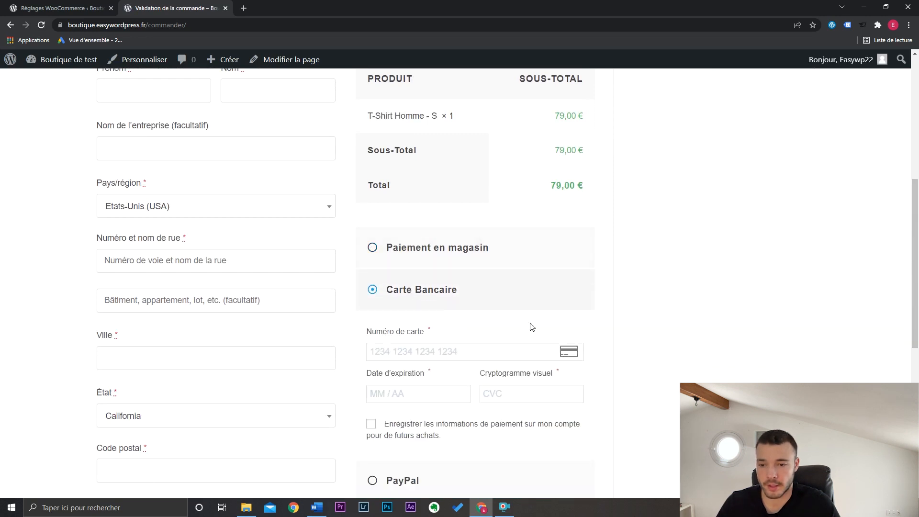
{"action": "scroll", "coordinate": [526, 334], "scroll_direction": "down", "scroll_amount": 1}
{"action": "left_click", "coordinate": [401, 390]}
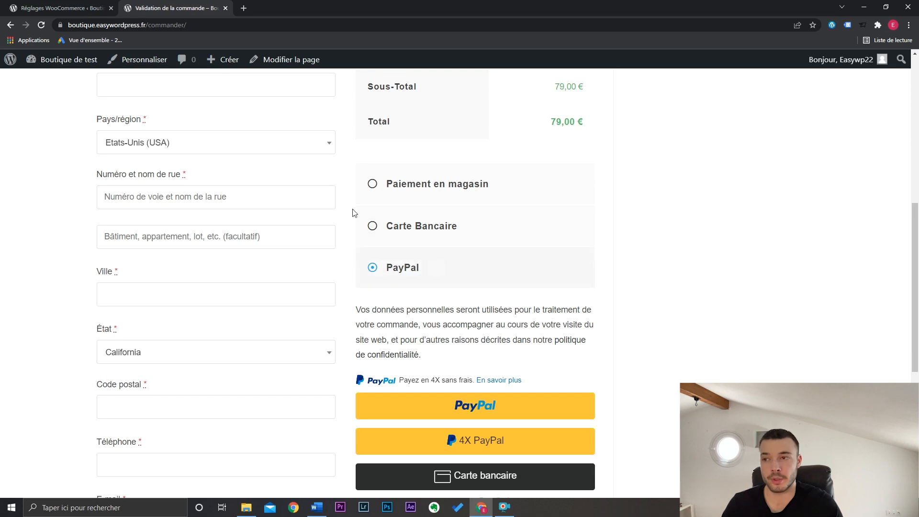
- Return to the list of payment methods and move Stripe card payment above in-store payment
{"action": "left_click", "coordinate": [61, 7]}
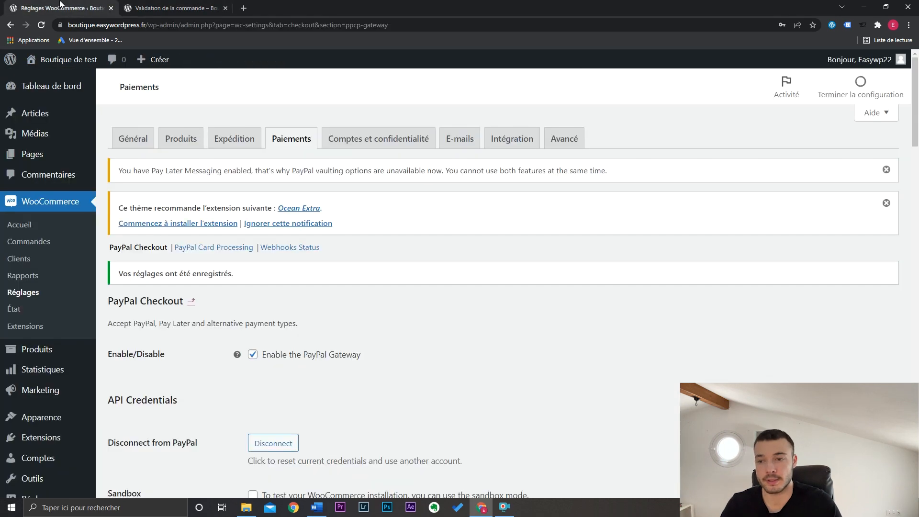
{"action": "left_click", "coordinate": [295, 144]}
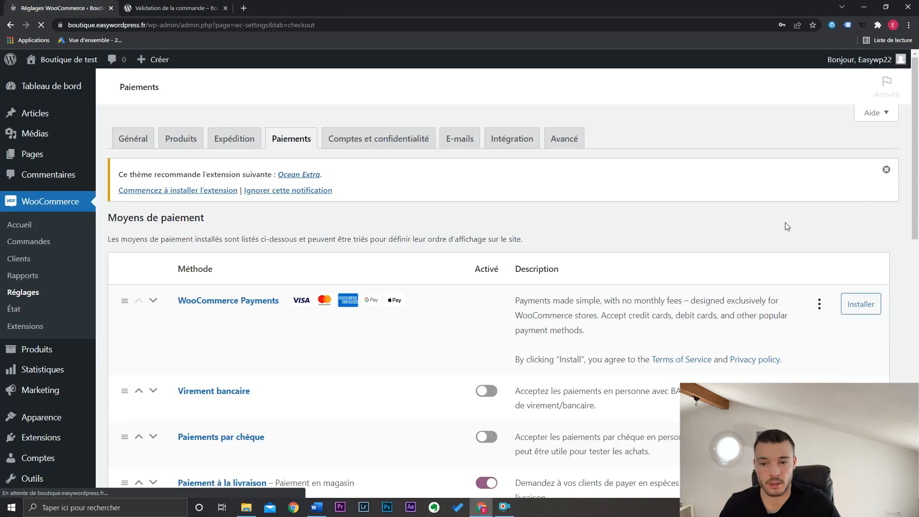
{"action": "scroll", "coordinate": [694, 335], "scroll_direction": "down", "scroll_amount": 3}
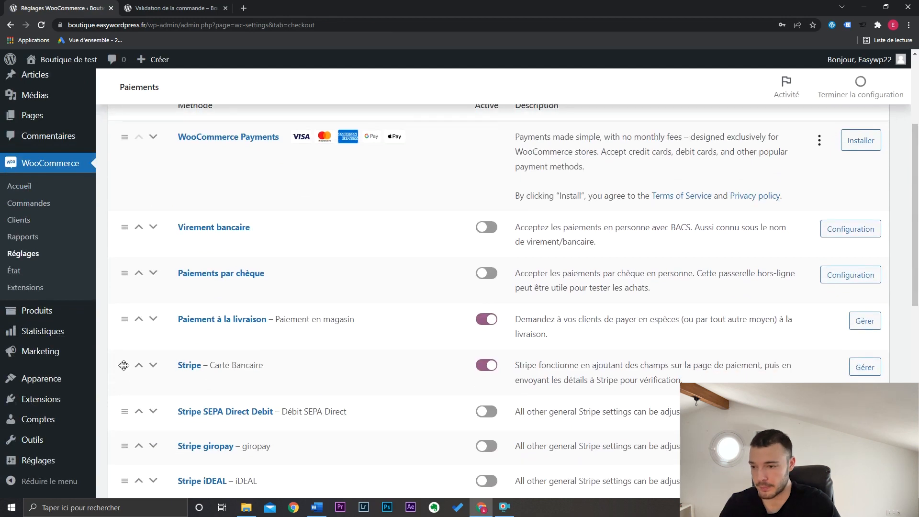
{"action": "left_click_drag", "start_coordinate": [123, 365], "coordinate": [127, 313]}
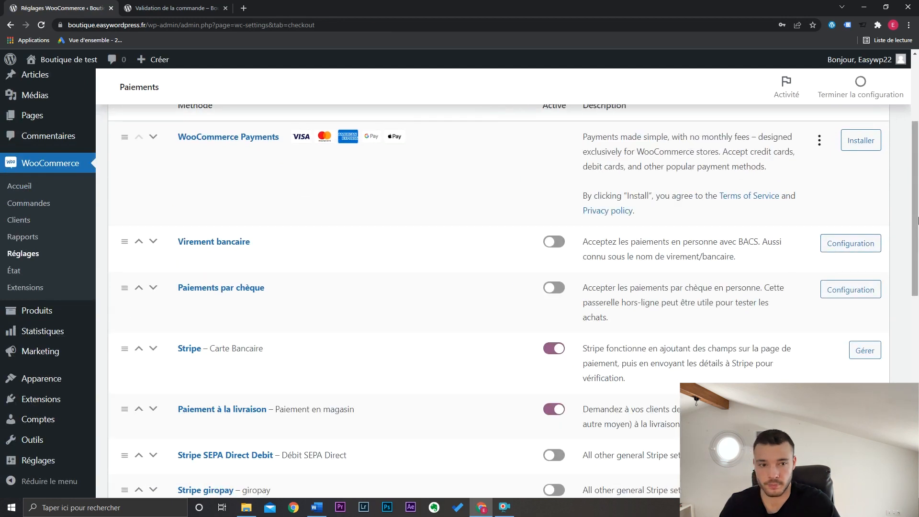
- Move PayPal between Stripe and in-store payment in the payment method order and save the changes
{"action": "scroll", "coordinate": [722, 299], "scroll_direction": "down", "scroll_amount": 10}
{"action": "scroll", "coordinate": [166, 324], "scroll_direction": "up", "scroll_amount": 6}
{"action": "left_click_drag", "start_coordinate": [125, 343], "coordinate": [179, 314]}
{"action": "left_click_drag", "start_coordinate": [917, 233], "coordinate": [917, 191]}
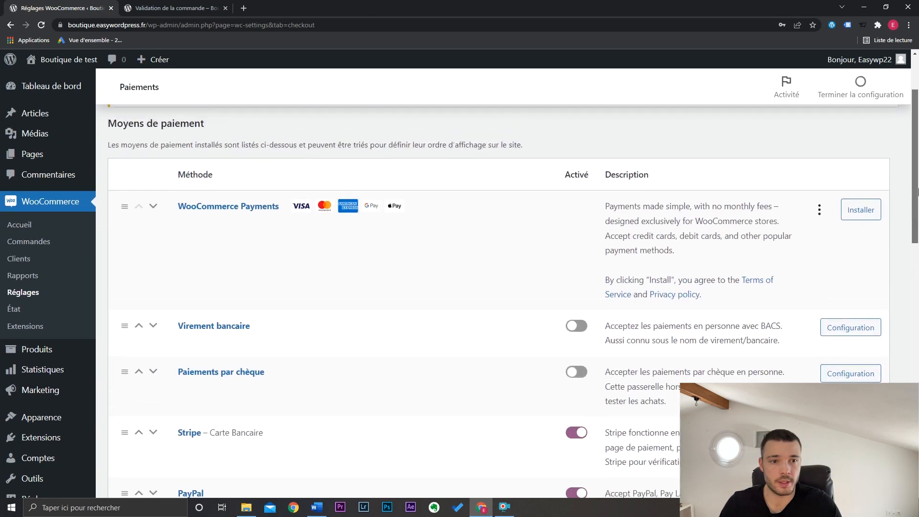
{"action": "scroll", "coordinate": [917, 192], "scroll_direction": "down", "scroll_amount": 10}
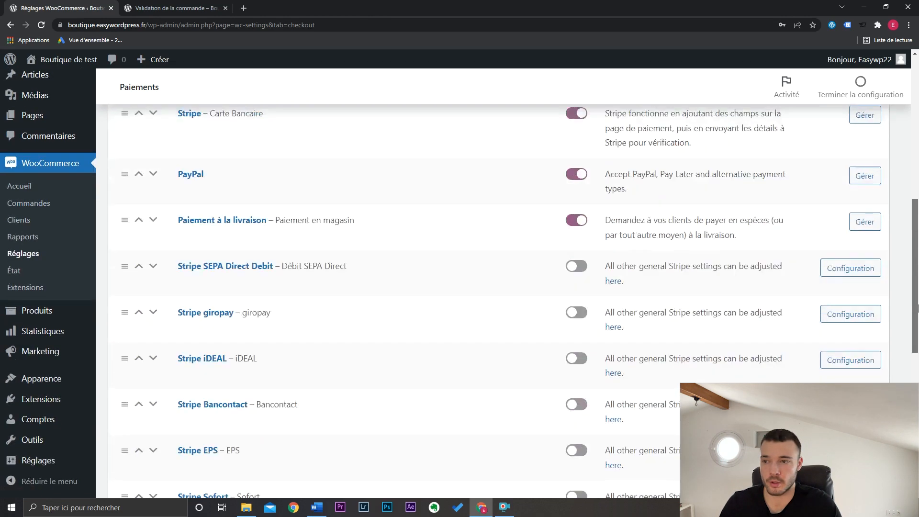
{"action": "left_click", "coordinate": [156, 439]}
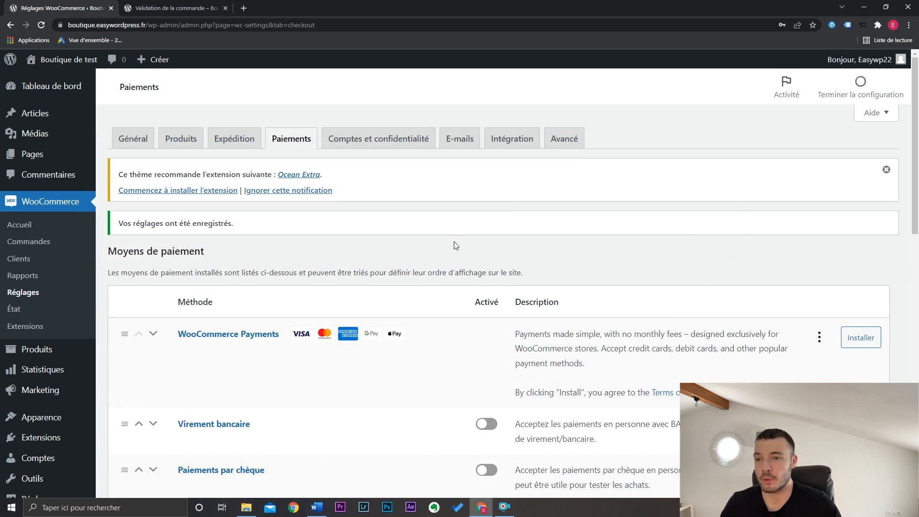
- Open the shipping settings and start a new shipping zone
{"action": "left_click", "coordinate": [234, 137]}
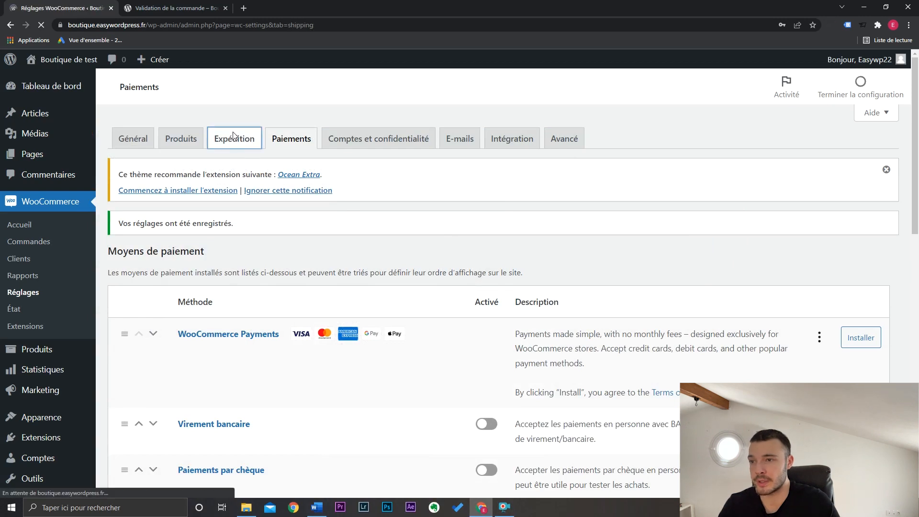
{"action": "scroll", "coordinate": [916, 238], "scroll_direction": "down", "scroll_amount": 3}
{"action": "scroll", "coordinate": [916, 237], "scroll_direction": "down", "scroll_amount": 1}
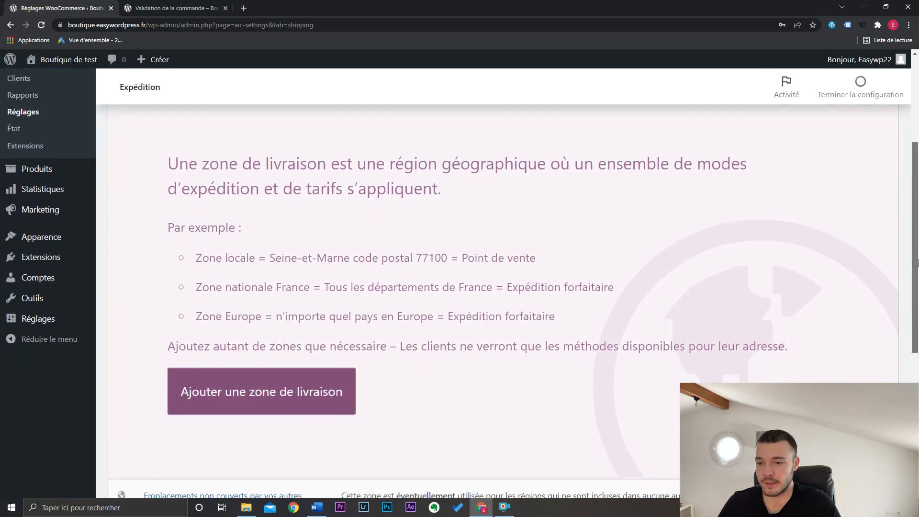
{"action": "left_click", "coordinate": [312, 389]}
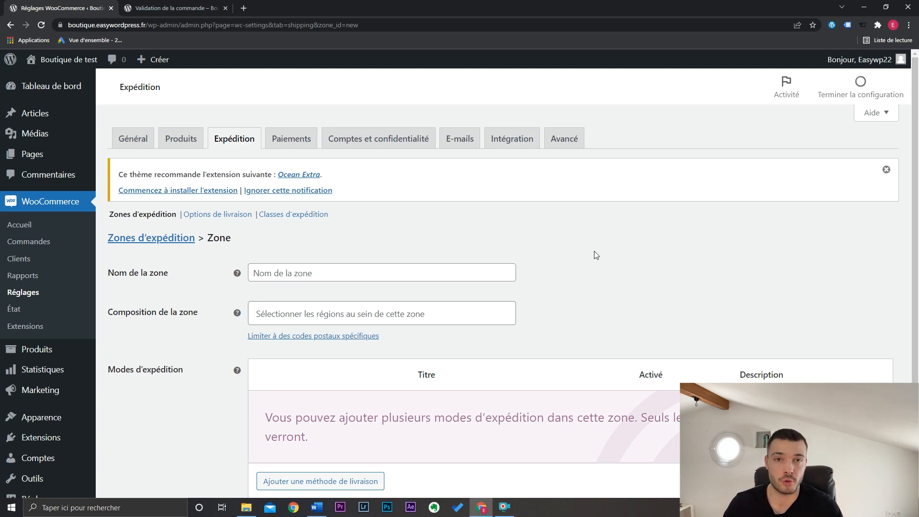
- Name the shipping zone France and add France as its region
{"action": "left_click", "coordinate": [466, 282]}
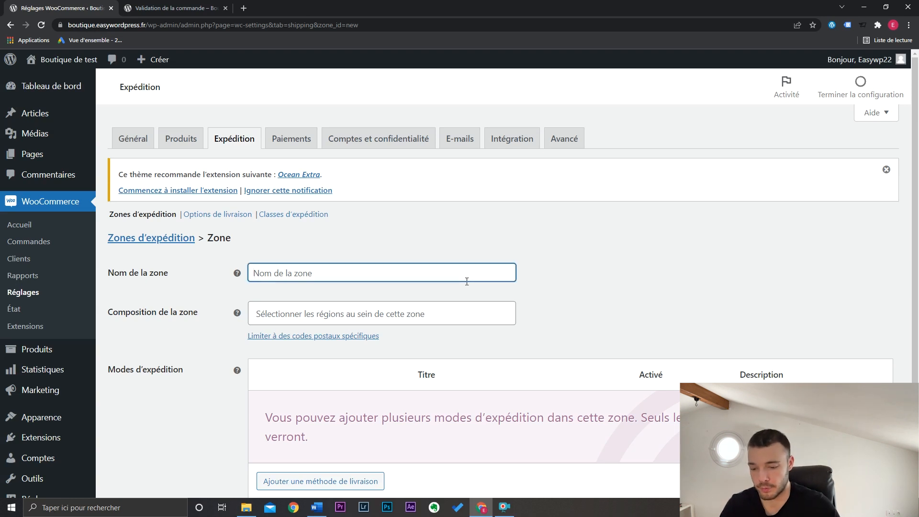
{"action": "type", "text": "France"}
{"action": "key", "text": "Tab"}
{"action": "left_click", "coordinate": [394, 317]}
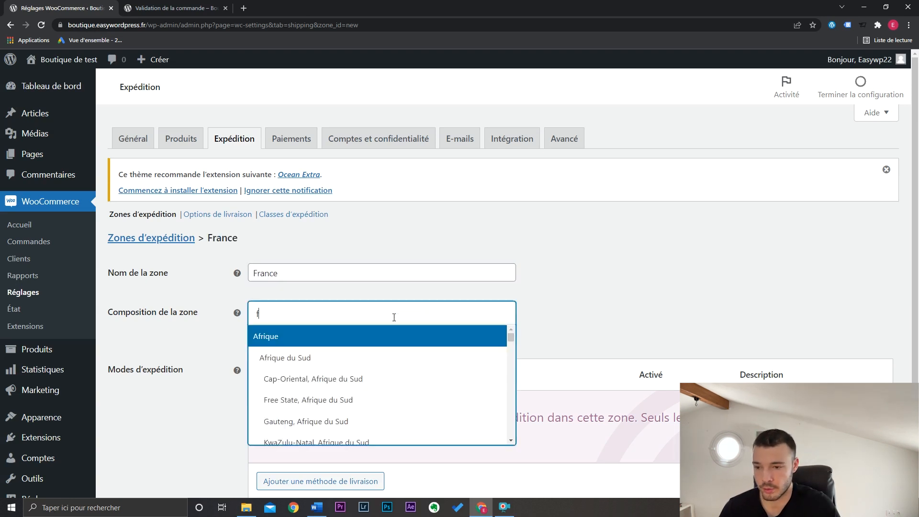
{"action": "type", "text": "fran"}
{"action": "left_click", "coordinate": [328, 354]}
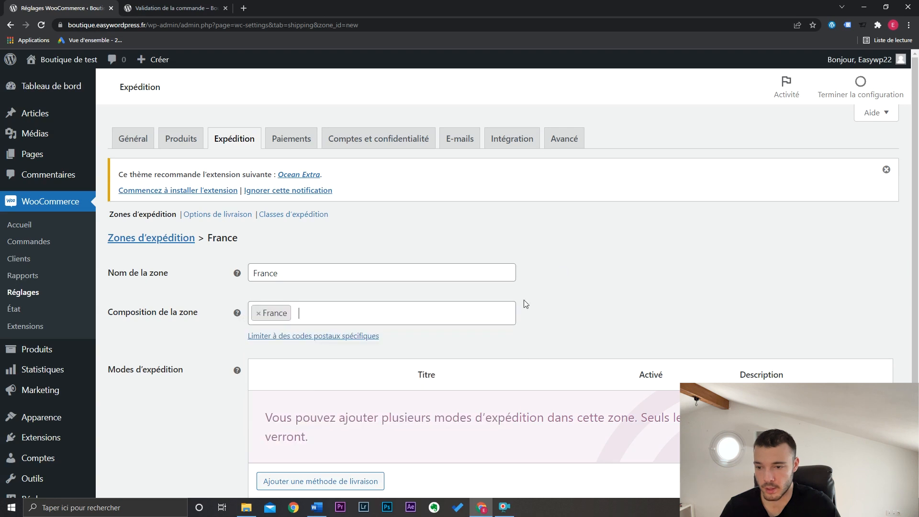
- Add a Forfait (flat rate) shipping method to the France zone
{"action": "scroll", "coordinate": [636, 272], "scroll_direction": "down", "scroll_amount": 1}
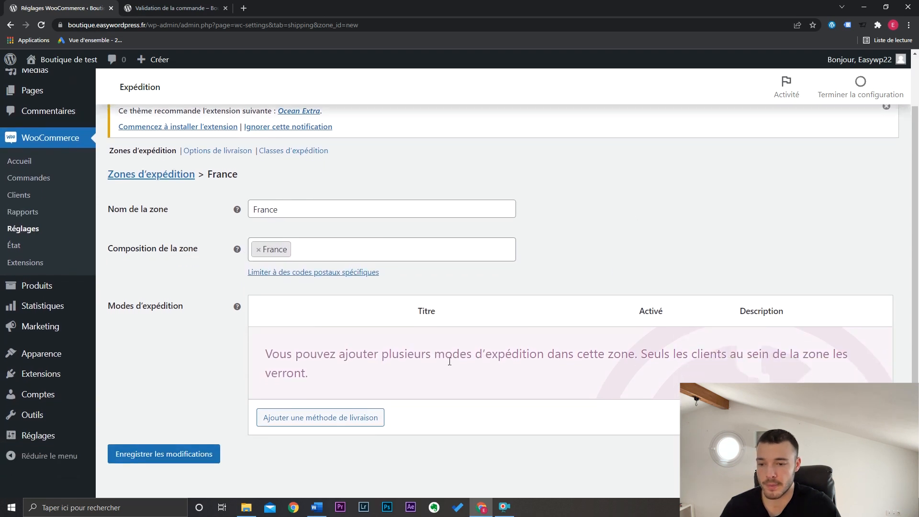
{"action": "left_click", "coordinate": [357, 415]}
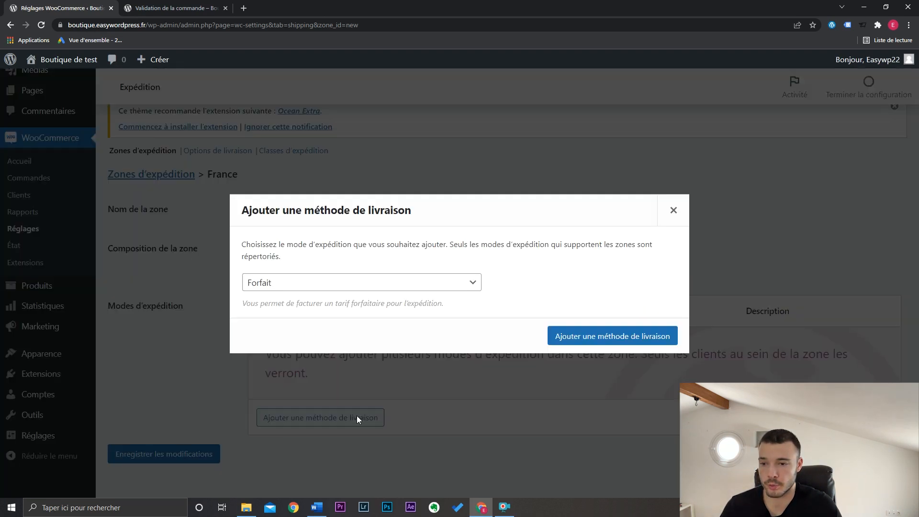
{"action": "left_click", "coordinate": [385, 284]}
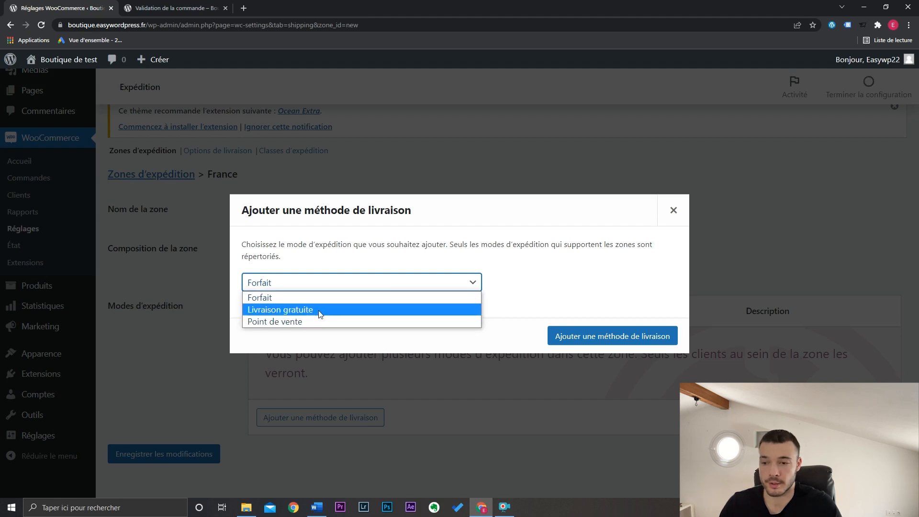
{"action": "left_click", "coordinate": [319, 298]}
{"action": "left_click", "coordinate": [594, 340]}
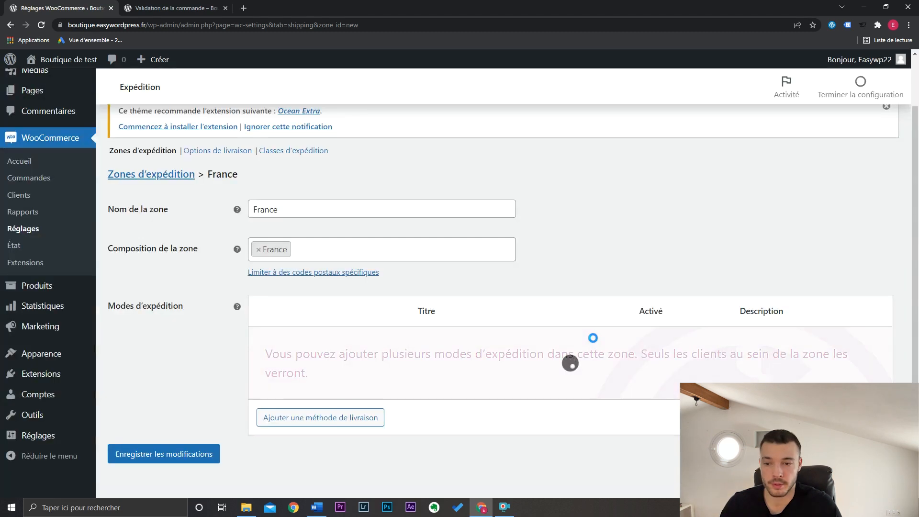
- Title the flat-rate shipping method Colissimo, set its cost to 9,90 and save the changes
{"action": "left_click", "coordinate": [306, 358]}
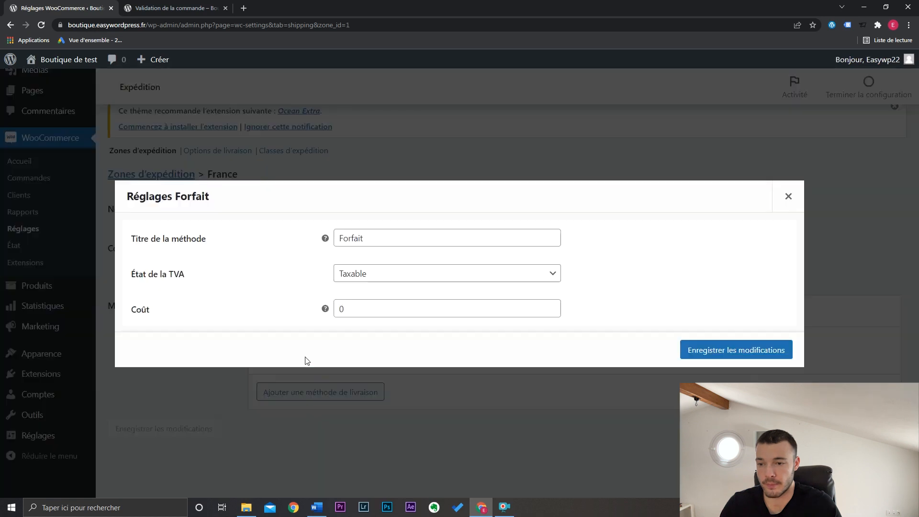
{"action": "double_click", "coordinate": [337, 239]}
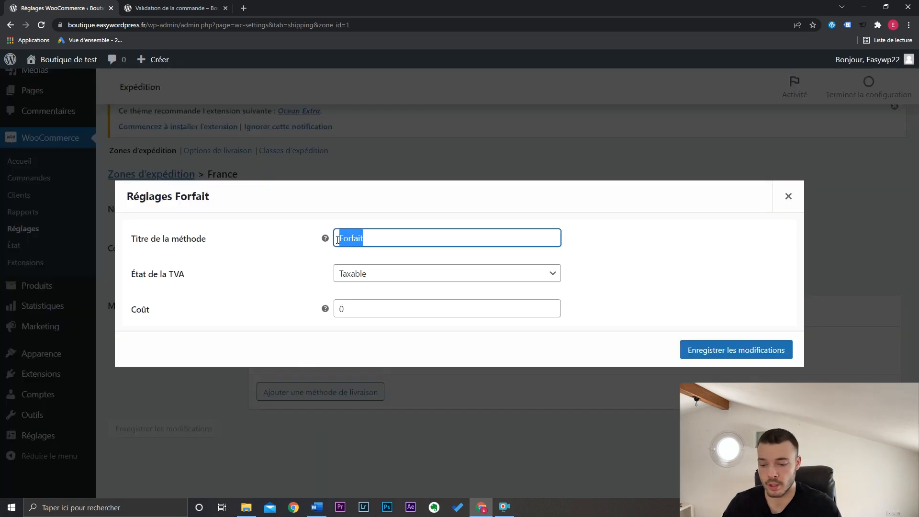
{"action": "type", "text": "Colissimo"}
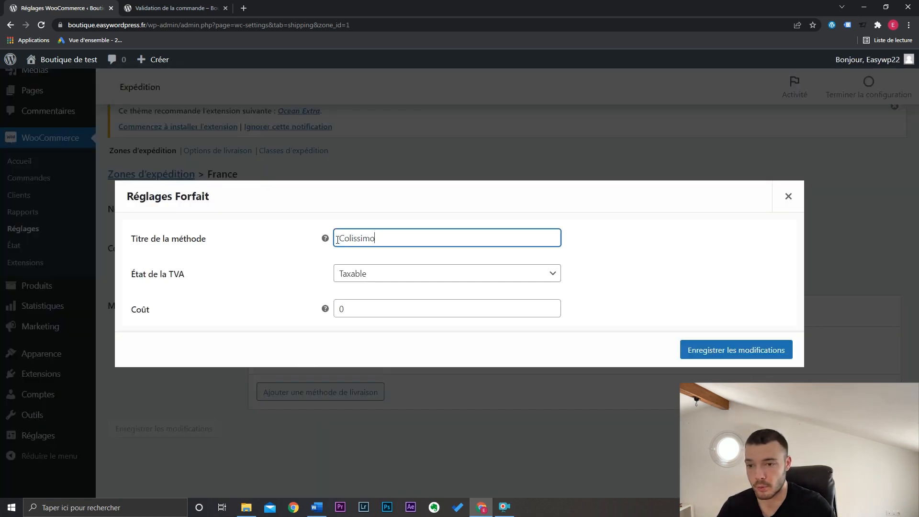
{"action": "key", "text": "Tab"}
{"action": "key", "text": "Tab"}
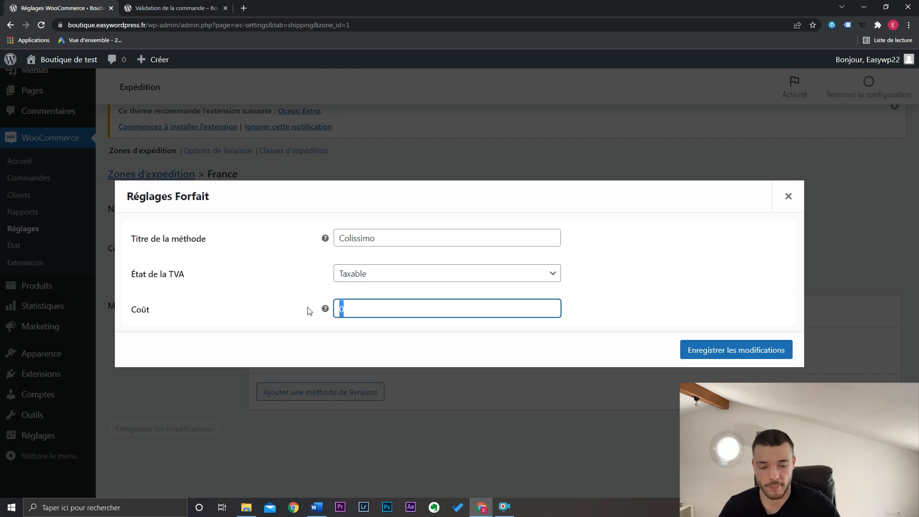
{"action": "type", "text": "9,90"}
{"action": "left_click", "coordinate": [747, 350]}
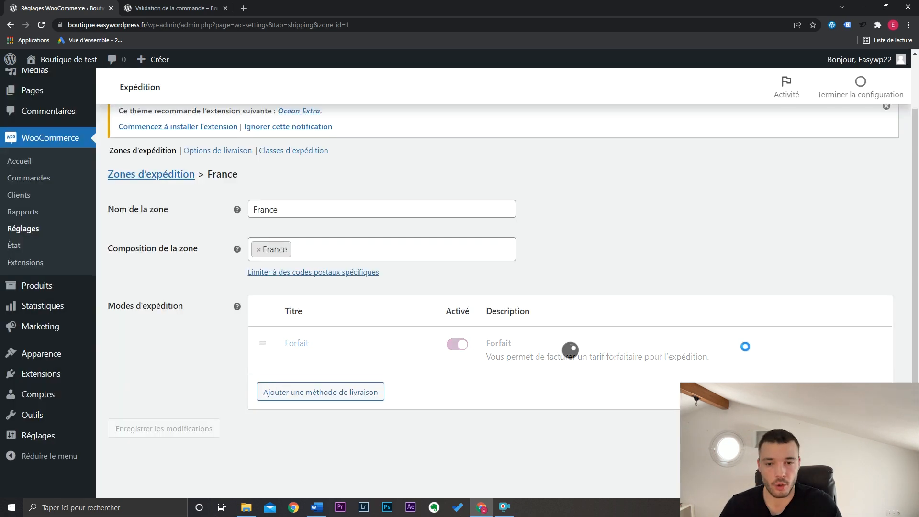
- Add a Livraison gratuite (free shipping) method to the France zone
{"action": "left_click", "coordinate": [348, 396]}
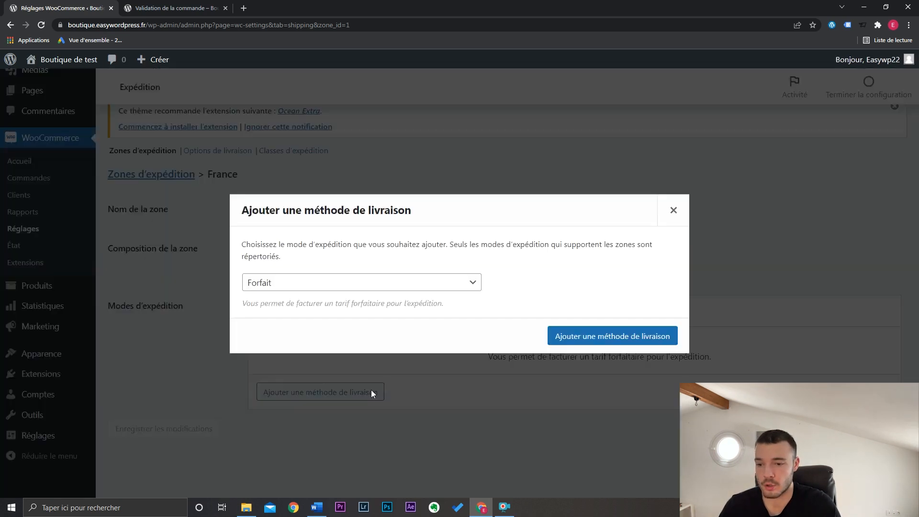
{"action": "left_click", "coordinate": [316, 286]}
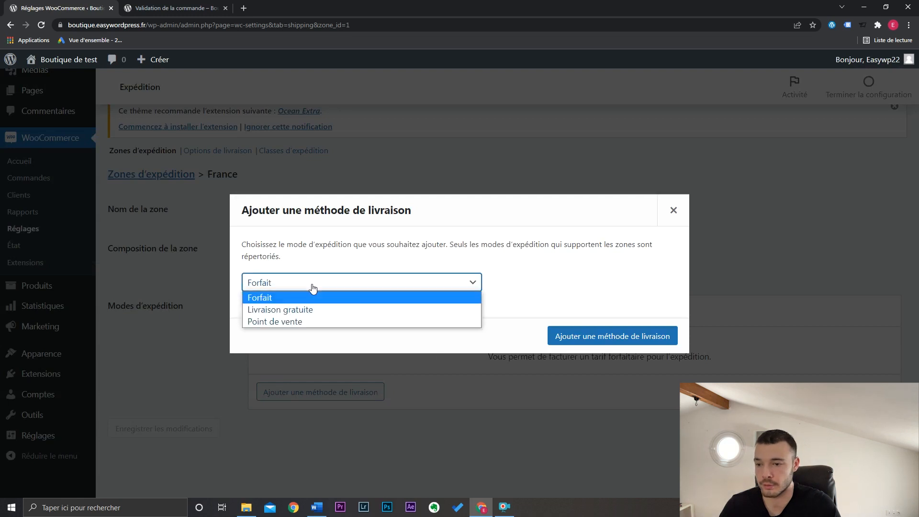
{"action": "left_click", "coordinate": [312, 310]}
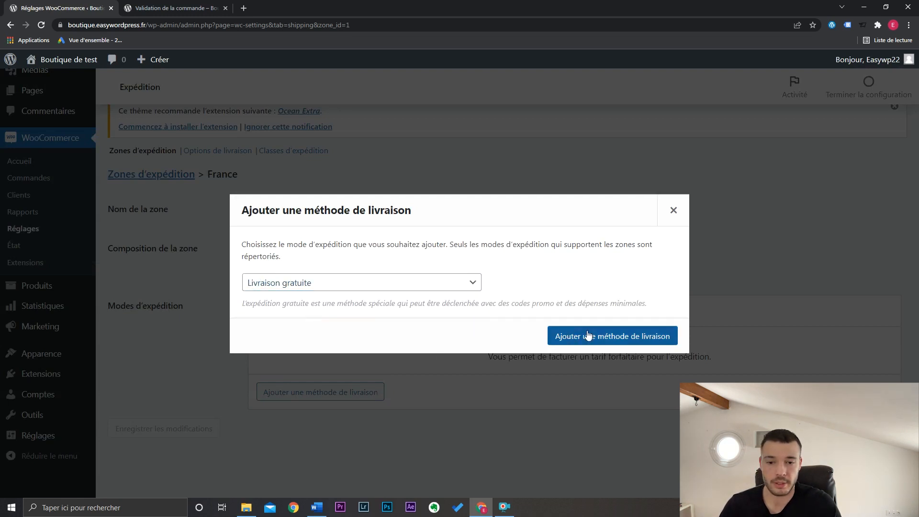
{"action": "left_click", "coordinate": [588, 335]}
- Make free shipping in the France zone require a minimum order amount (Montant minimum de commande) of 50 and save the changes
{"action": "left_click", "coordinate": [306, 405]}
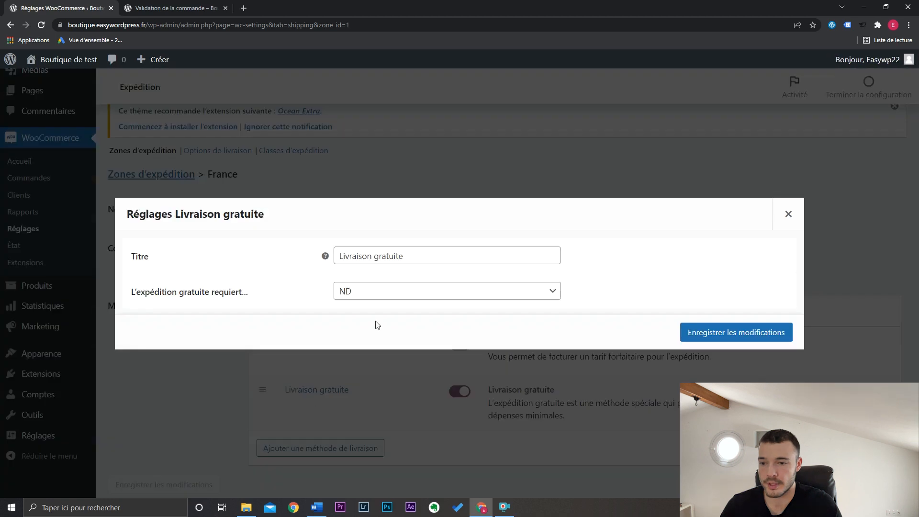
{"action": "left_click", "coordinate": [383, 296]}
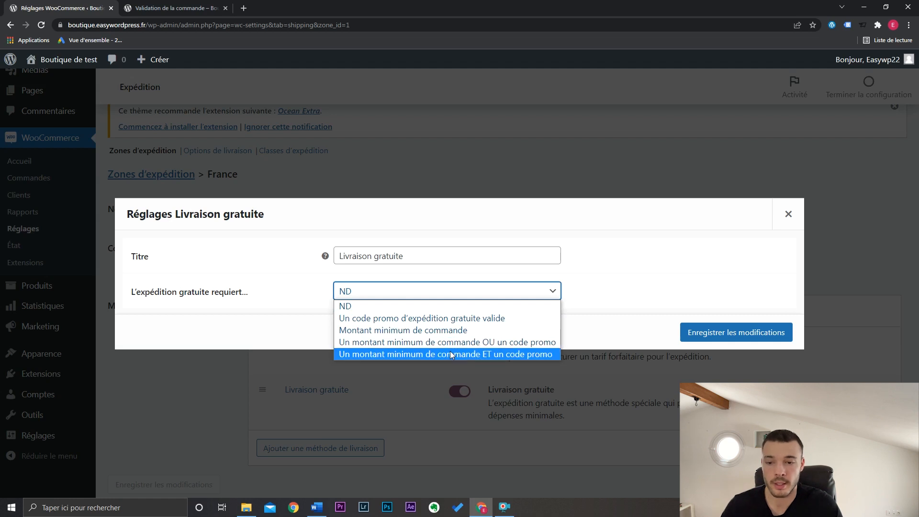
{"action": "left_click", "coordinate": [452, 331]}
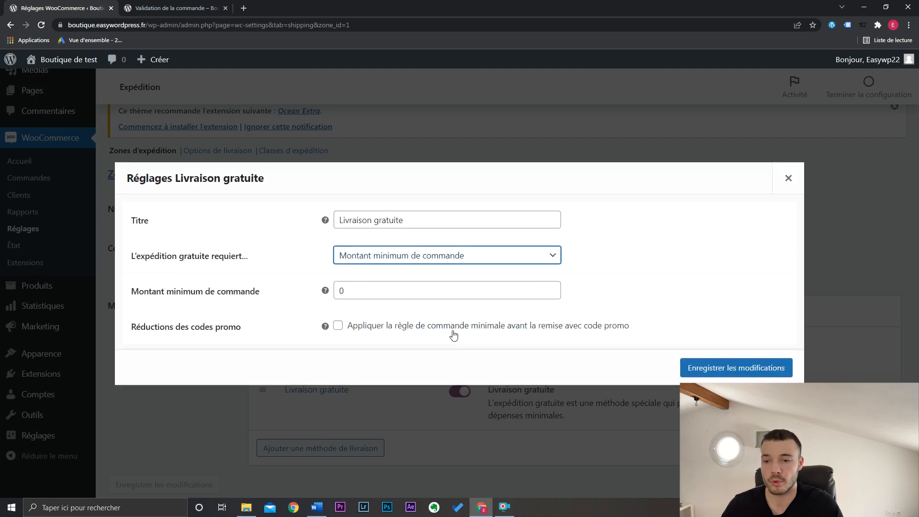
{"action": "left_click", "coordinate": [385, 299]}
{"action": "key", "text": "ctrl+a"}
{"action": "type", "text": "5"}
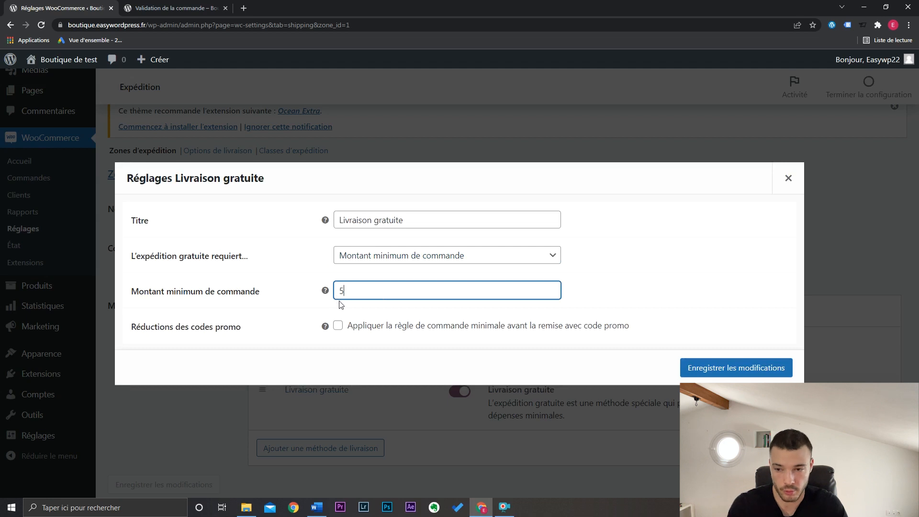
{"action": "type", "text": "0"}
{"action": "left_click", "coordinate": [739, 368]}
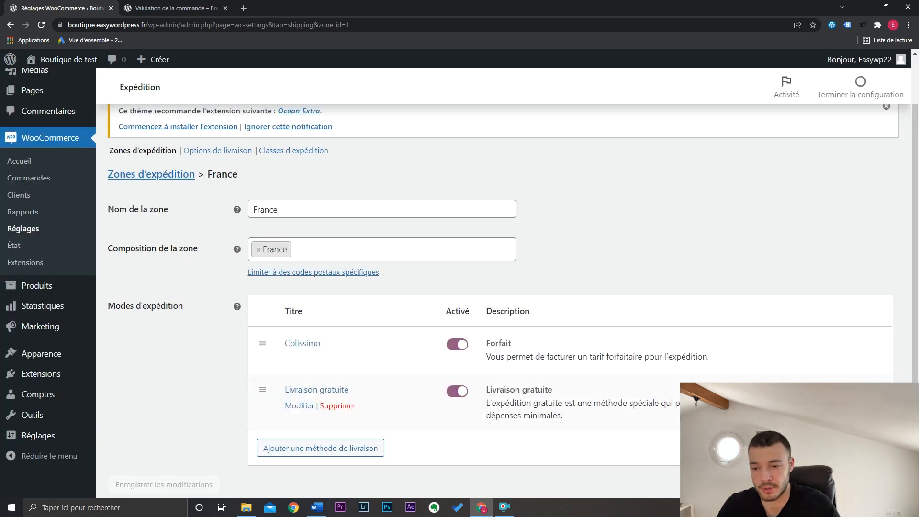
- Add a Point de vente (local pickup) shipping method to the France zone
{"action": "left_click", "coordinate": [366, 450]}
{"action": "left_click", "coordinate": [320, 286]}
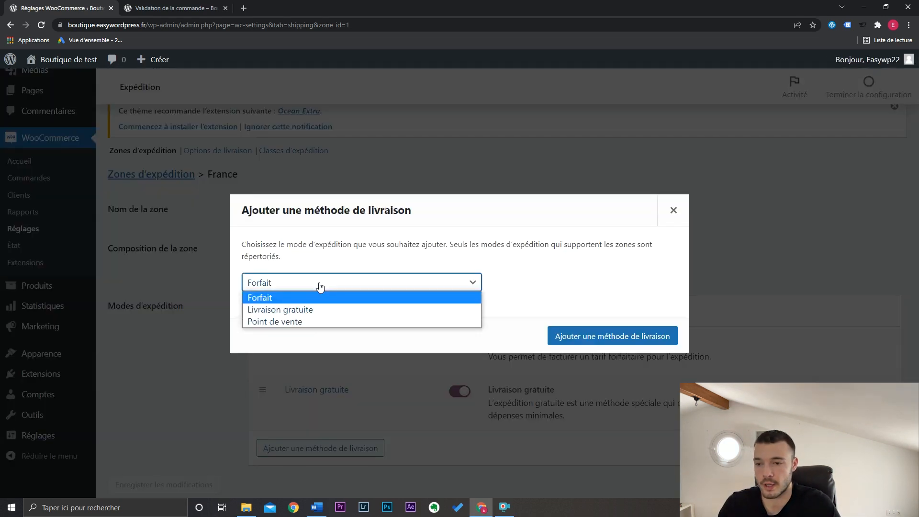
{"action": "left_click", "coordinate": [312, 322]}
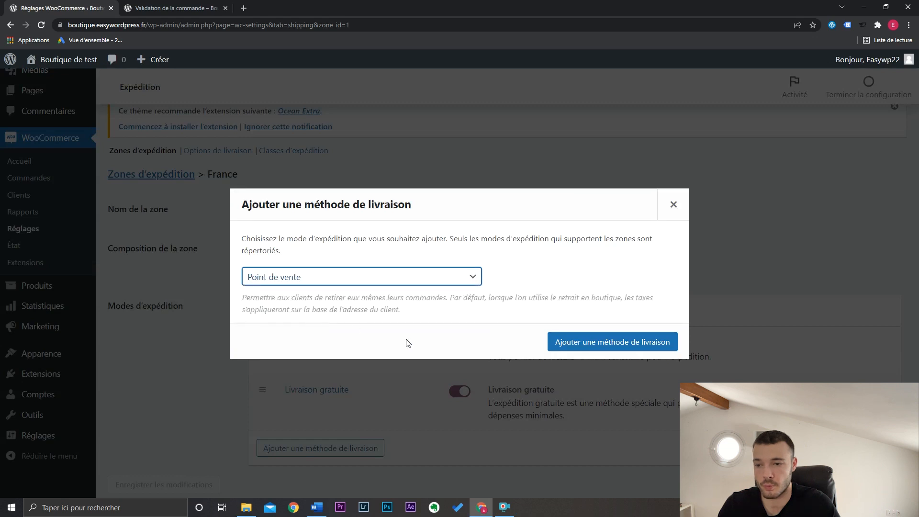
{"action": "left_click", "coordinate": [600, 350]}
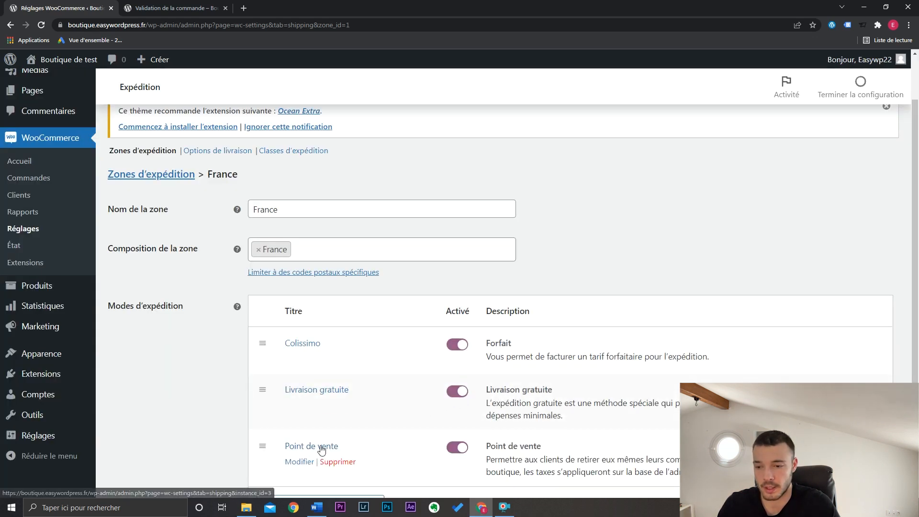
- Retitle the Point de vente shipping method Click & Collect and save it
{"action": "left_click", "coordinate": [306, 462]}
{"action": "left_click_drag", "start_coordinate": [394, 238], "coordinate": [307, 245]}
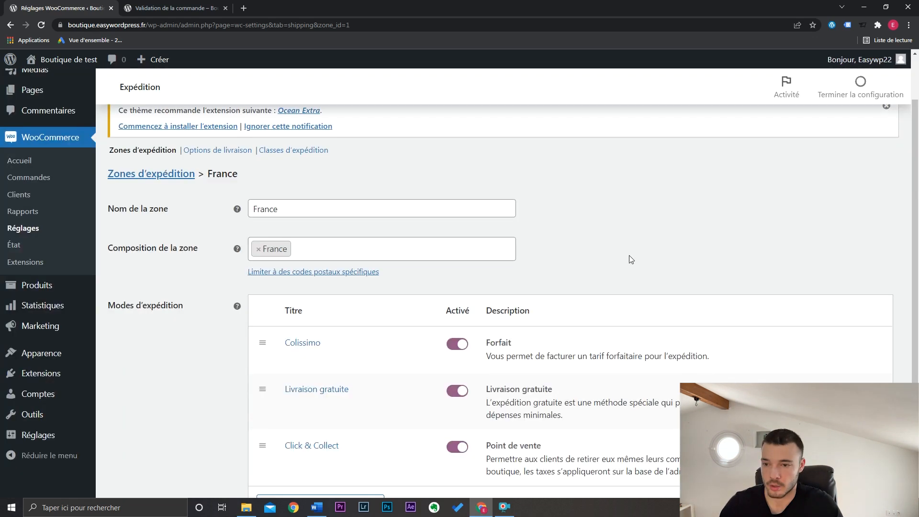
{"action": "scroll", "coordinate": [628, 254], "scroll_direction": "down", "scroll_amount": 2}
{"action": "scroll", "coordinate": [628, 254], "scroll_direction": "up", "scroll_amount": 2}
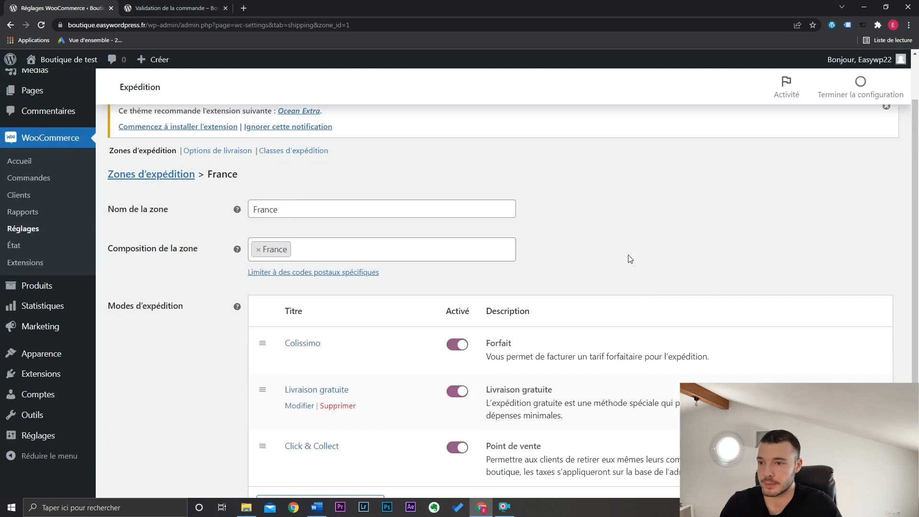
- Create a second shipping zone named Europe and add Europe as its region
{"action": "left_click", "coordinate": [161, 151]}
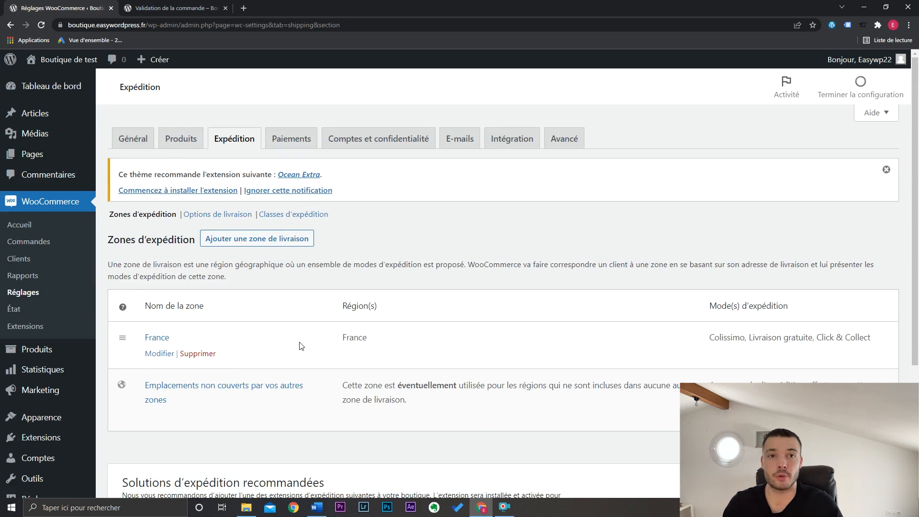
{"action": "left_click", "coordinate": [257, 238]}
{"action": "type", "text": "Europe"}
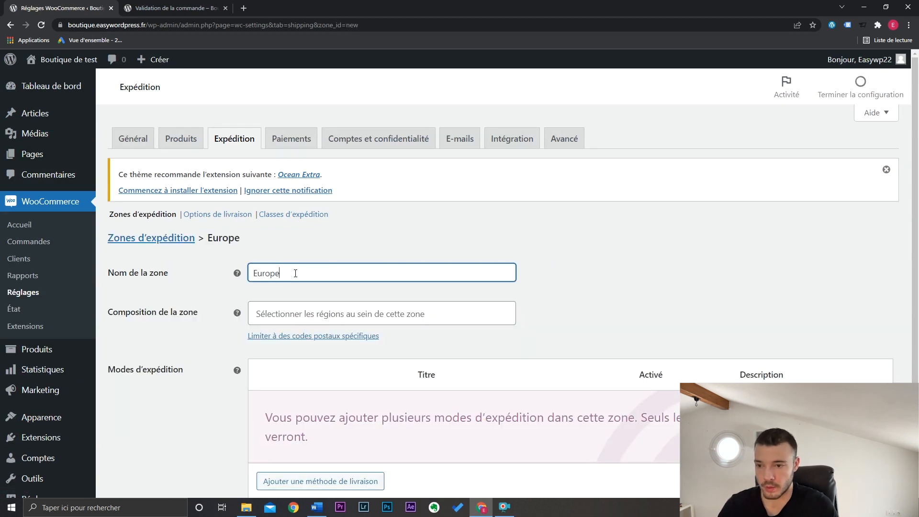
{"action": "left_click", "coordinate": [299, 317]}
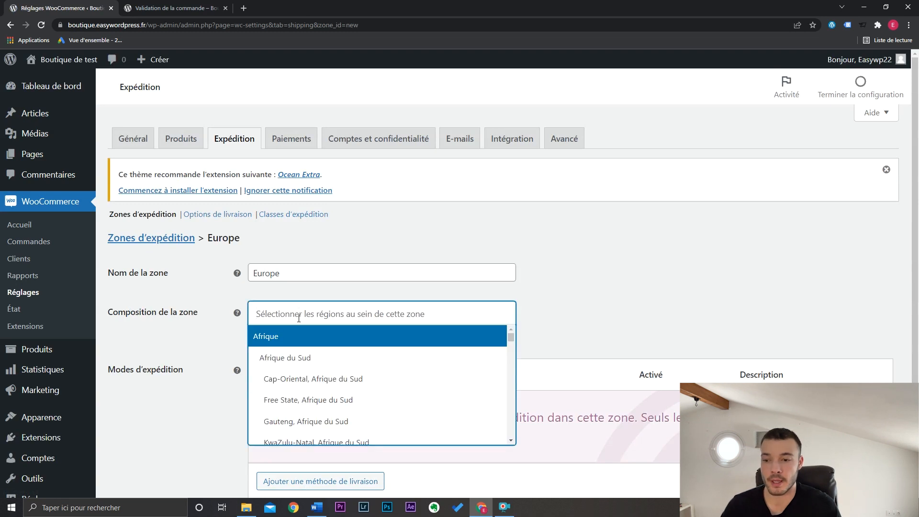
{"action": "type", "text": "euro"}
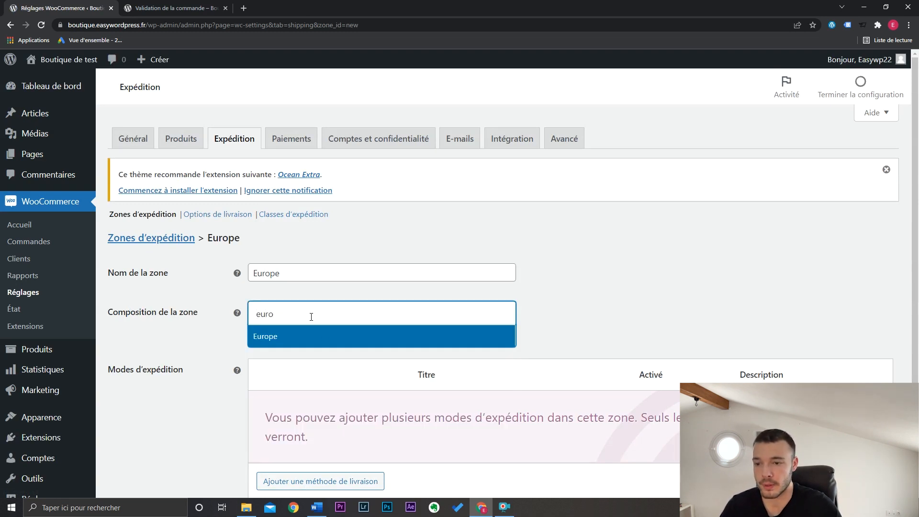
{"action": "left_click", "coordinate": [328, 341]}
- Add a Forfait (flat rate) shipping method to the Europe zone
{"action": "scroll", "coordinate": [630, 335], "scroll_direction": "down", "scroll_amount": 1}
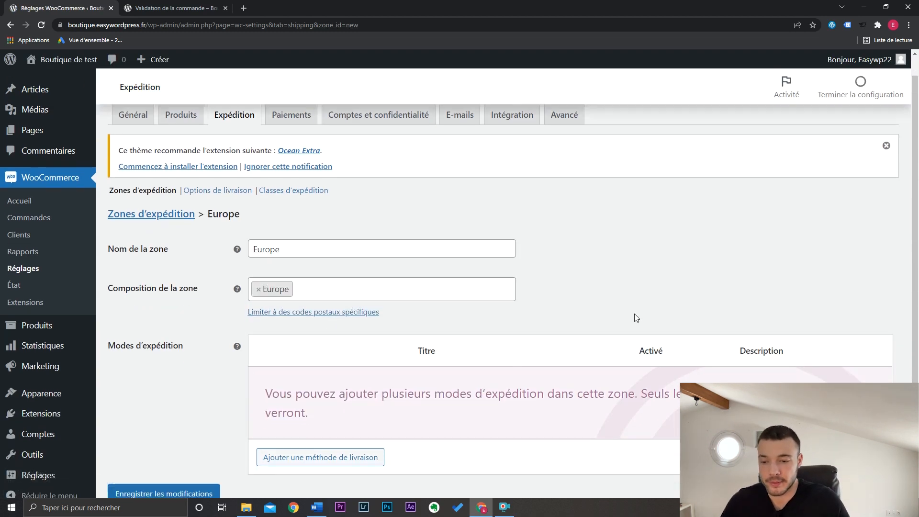
{"action": "scroll", "coordinate": [636, 317], "scroll_direction": "down", "scroll_amount": 1}
{"action": "left_click", "coordinate": [346, 421]}
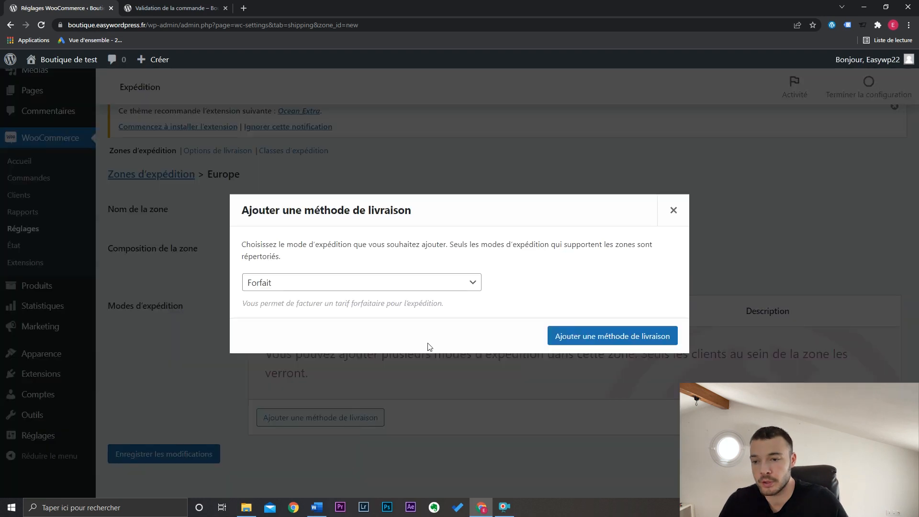
{"action": "left_click", "coordinate": [565, 348]}
- Title the Europe zone's flat-rate method Colissimo, set its cost to 14,90 and save the changes
{"action": "left_click", "coordinate": [292, 361]}
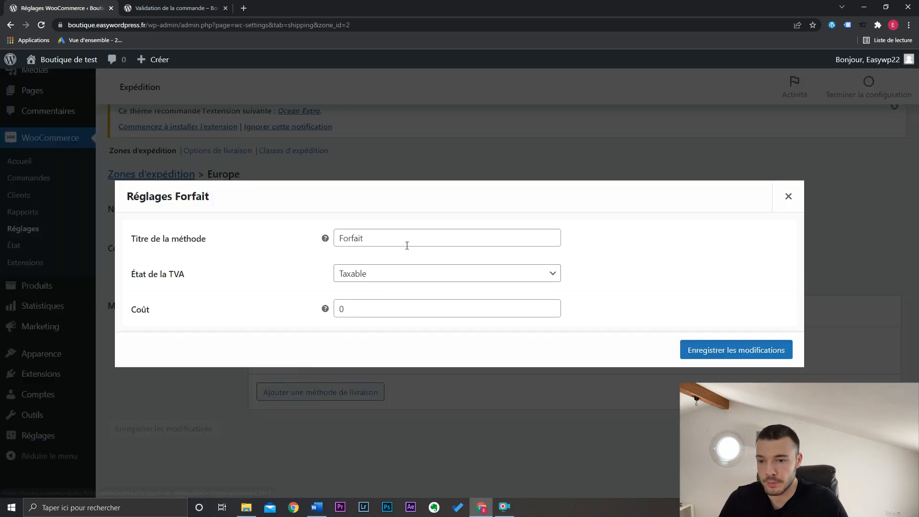
{"action": "double_click", "coordinate": [406, 244]}
{"action": "type", "text": "Colissimo"}
{"action": "left_click", "coordinate": [433, 308]}
{"action": "left_click_drag", "start_coordinate": [424, 308], "coordinate": [333, 310]}
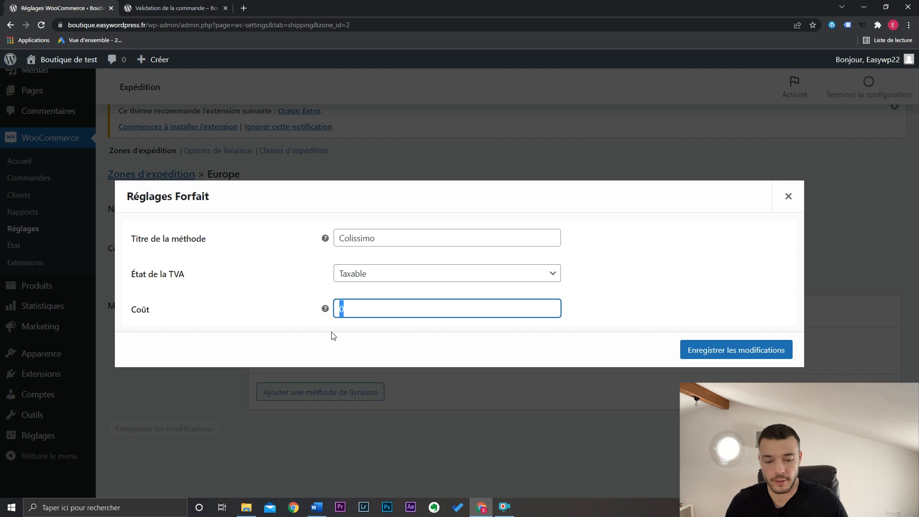
{"action": "type", "text": "14,9"}
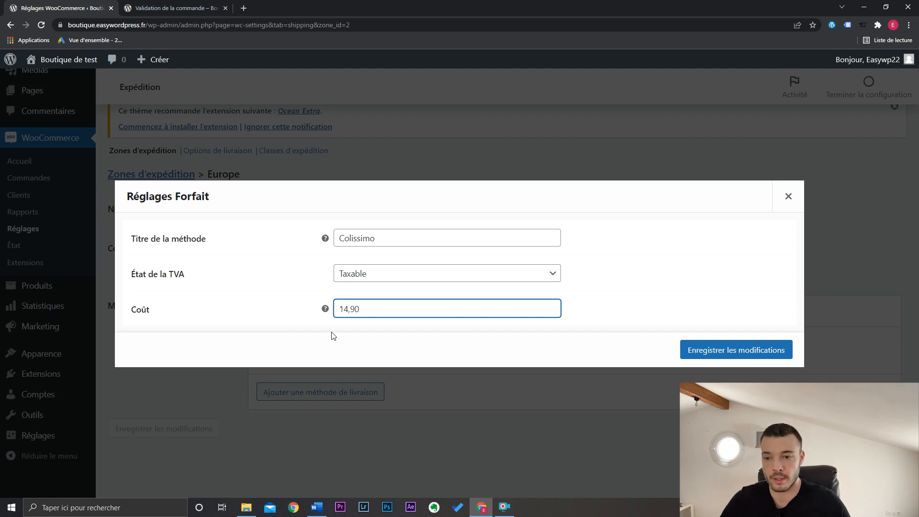
{"action": "type", "text": "0"}
{"action": "left_click", "coordinate": [747, 350]}
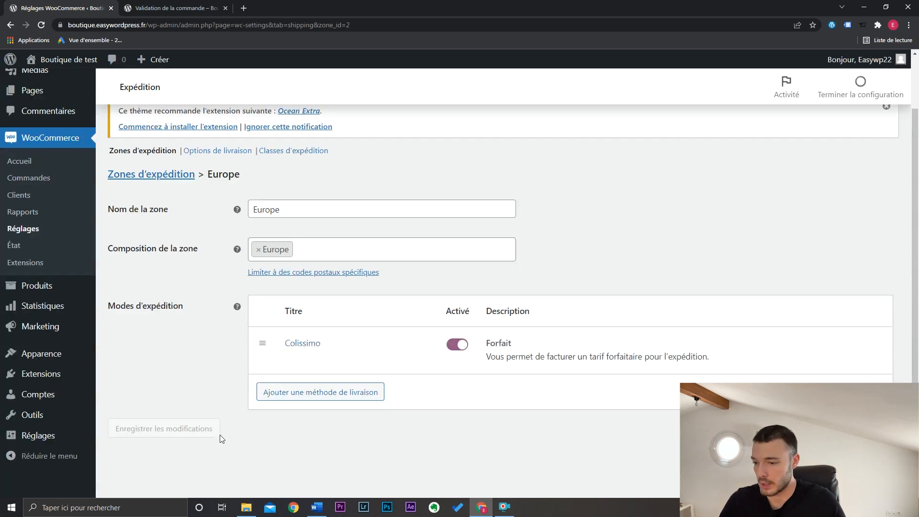
- Return to the shipping zones and add a Forfait method for the locations not covered by the other zones
{"action": "scroll", "coordinate": [206, 349], "scroll_direction": "up", "scroll_amount": 2}
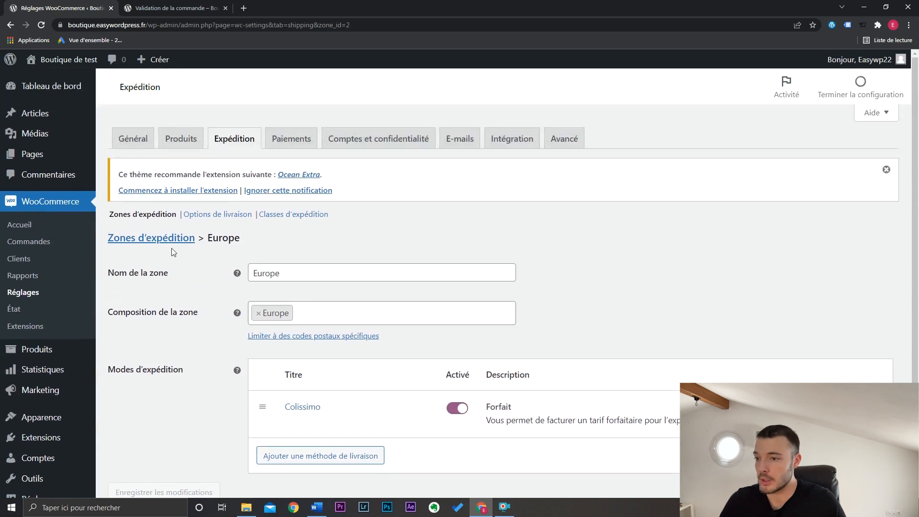
{"action": "left_click", "coordinate": [143, 214]}
{"action": "scroll", "coordinate": [533, 282], "scroll_direction": "down", "scroll_amount": 1}
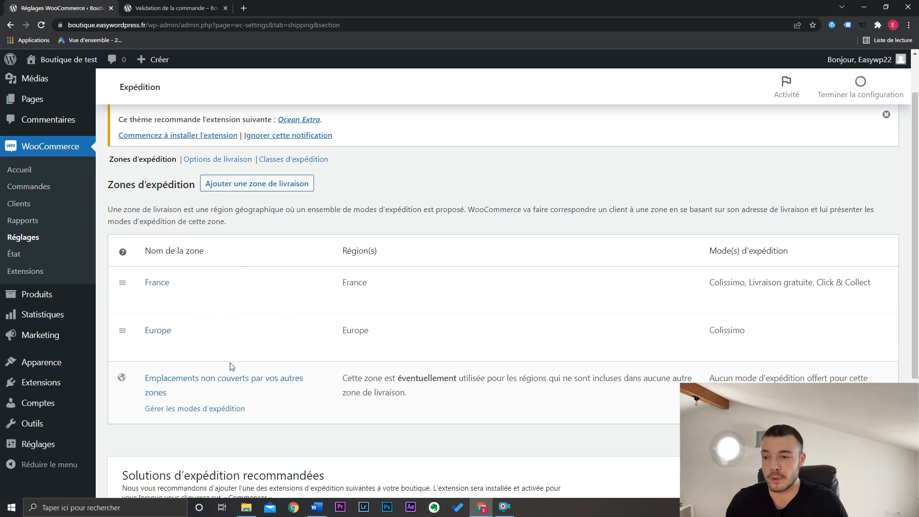
{"action": "left_click", "coordinate": [220, 410]}
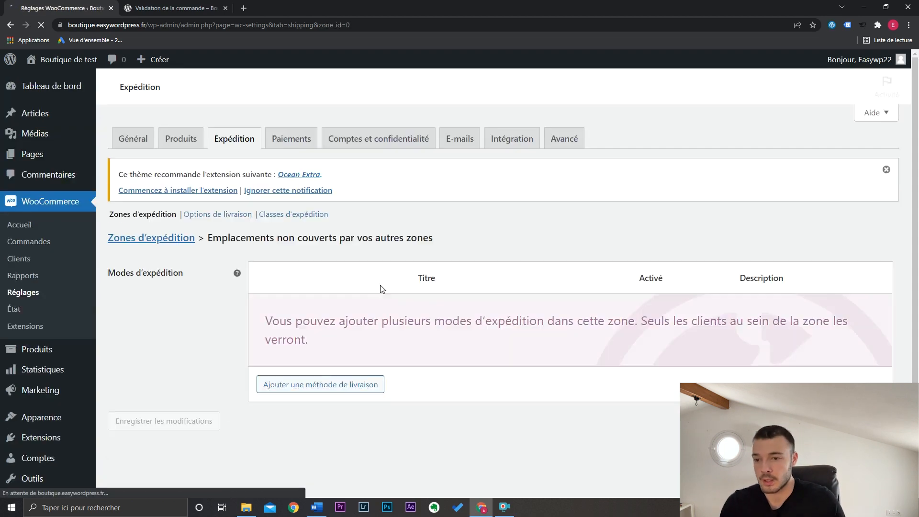
{"action": "left_click", "coordinate": [361, 384]}
{"action": "left_click", "coordinate": [574, 334]}
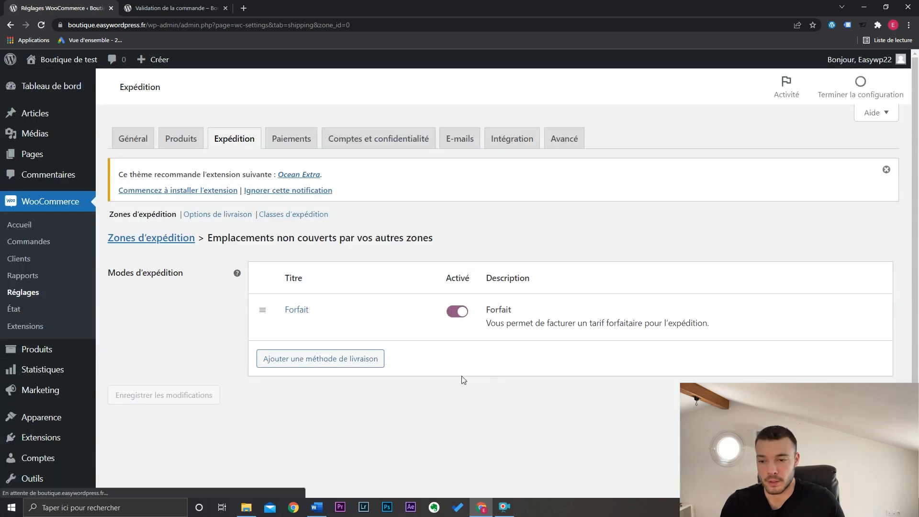
- Set the cost of the uncovered locations' Forfait method to 15 and save it
{"action": "left_click", "coordinate": [298, 324]}
{"action": "left_click_drag", "start_coordinate": [390, 305], "coordinate": [315, 315]}
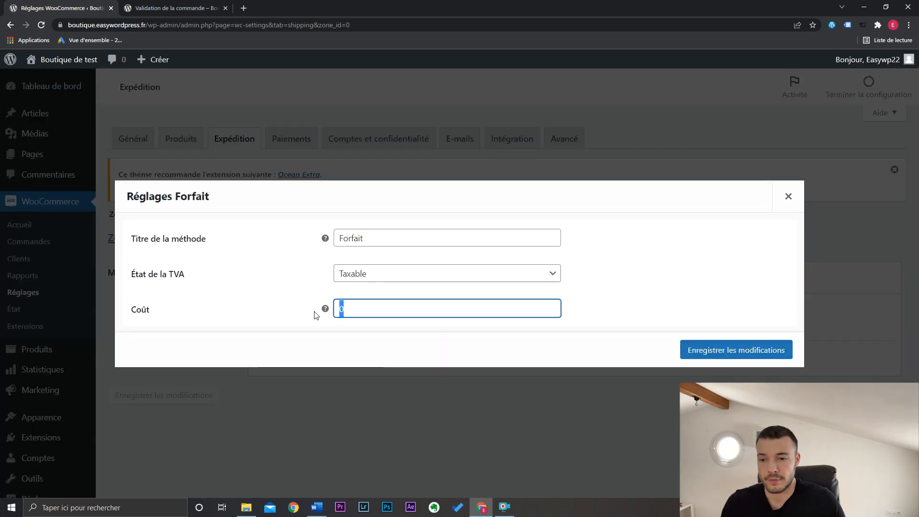
{"action": "type", "text": "15"}
{"action": "key", "text": "Return"}
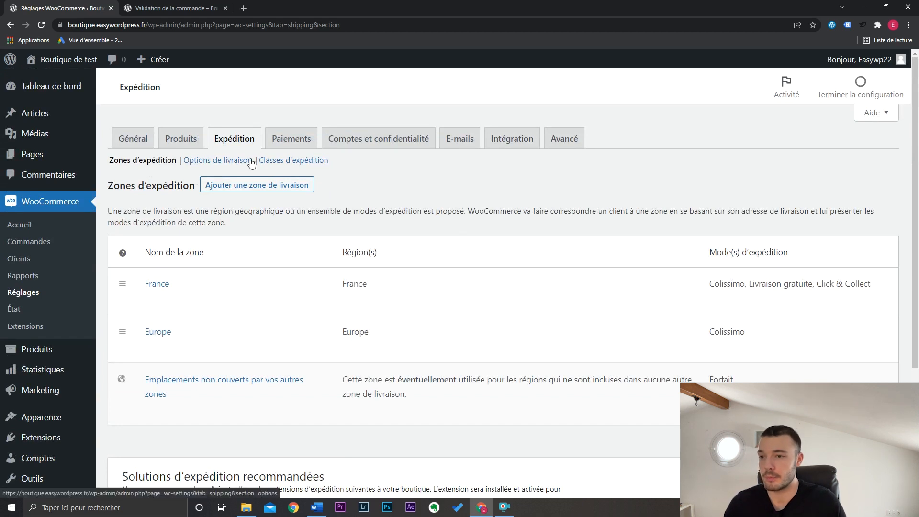
- In the shipping options, disable the cart page's shipping calculator, default the destination to the customer's shipping address and save
{"action": "left_click", "coordinate": [235, 164]}
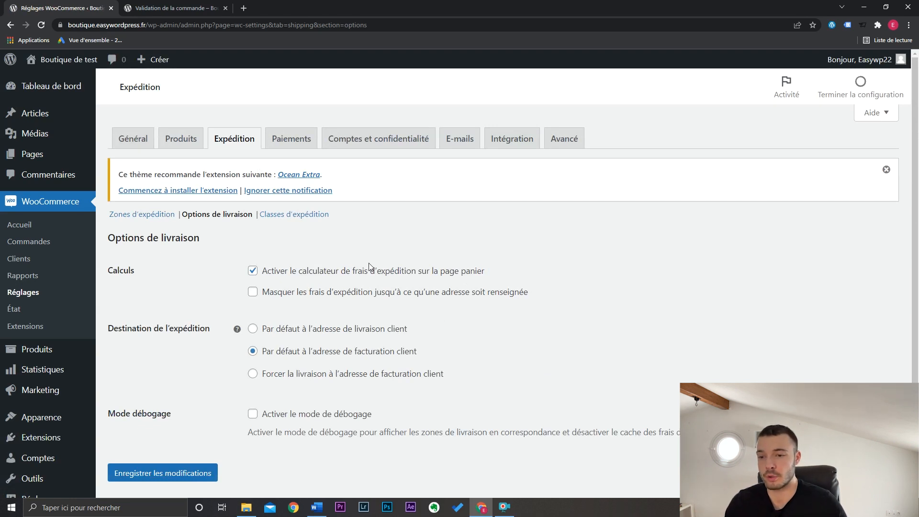
{"action": "left_click", "coordinate": [388, 273]}
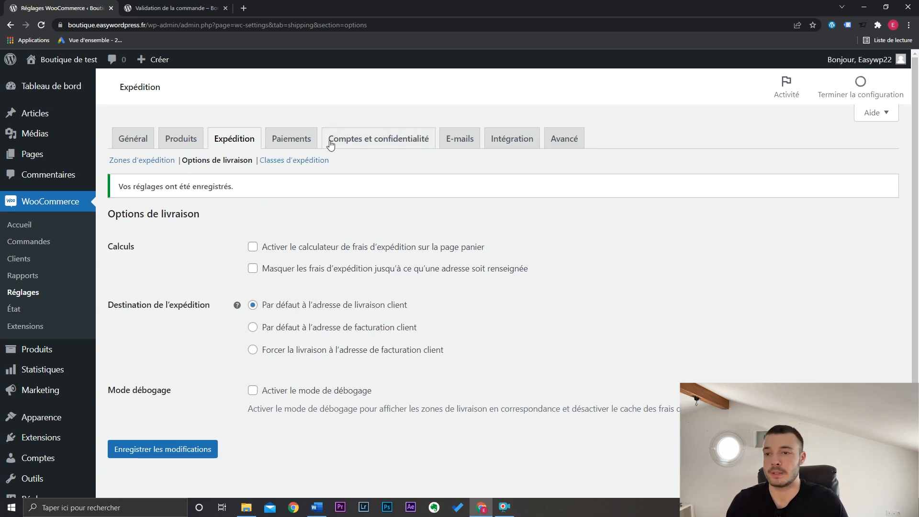
- Limit the Paiement en magasin payment method to the France – Click & Collect shipping method and save the changes
{"action": "left_click", "coordinate": [309, 139]}
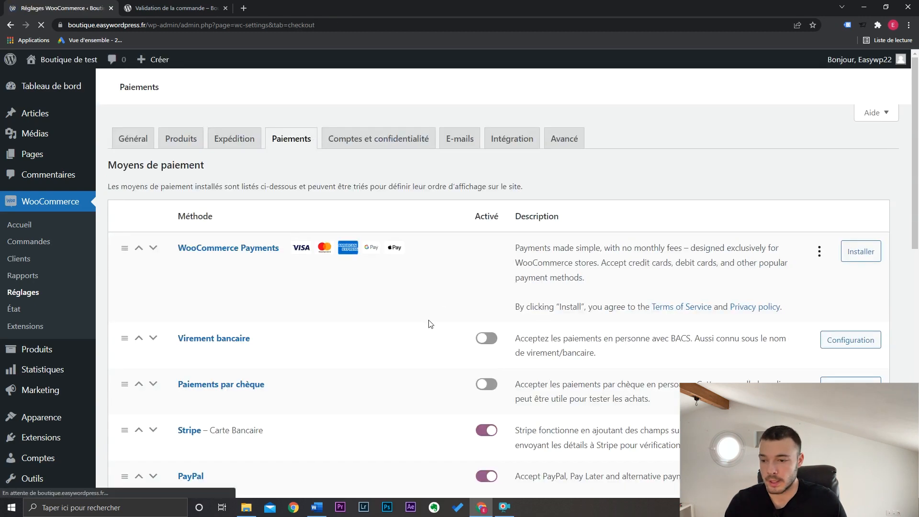
{"action": "scroll", "coordinate": [401, 349], "scroll_direction": "down", "scroll_amount": 3}
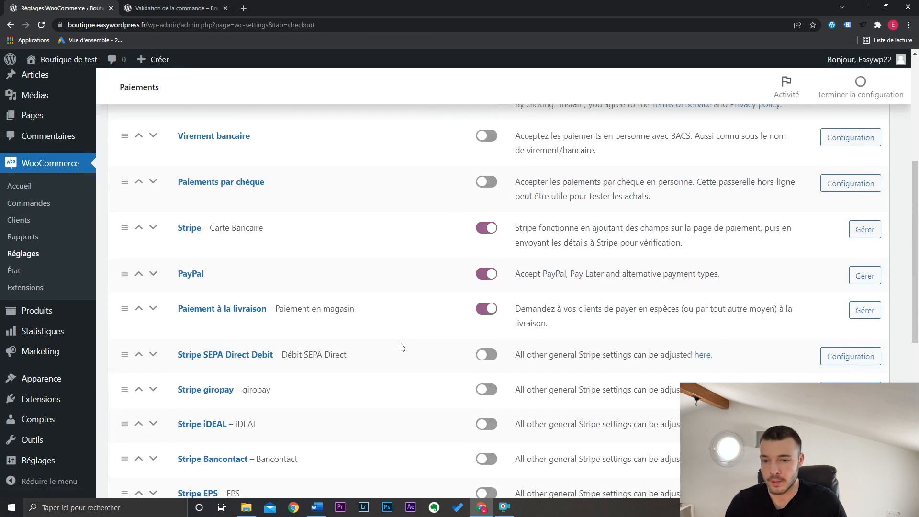
{"action": "left_click", "coordinate": [861, 311]}
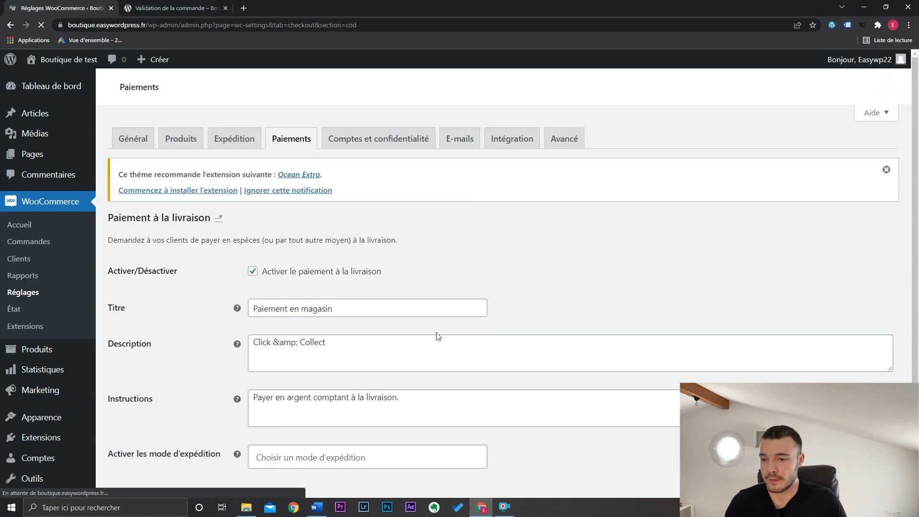
{"action": "scroll", "coordinate": [336, 321], "scroll_direction": "down", "scroll_amount": 2}
{"action": "left_click", "coordinate": [295, 350]}
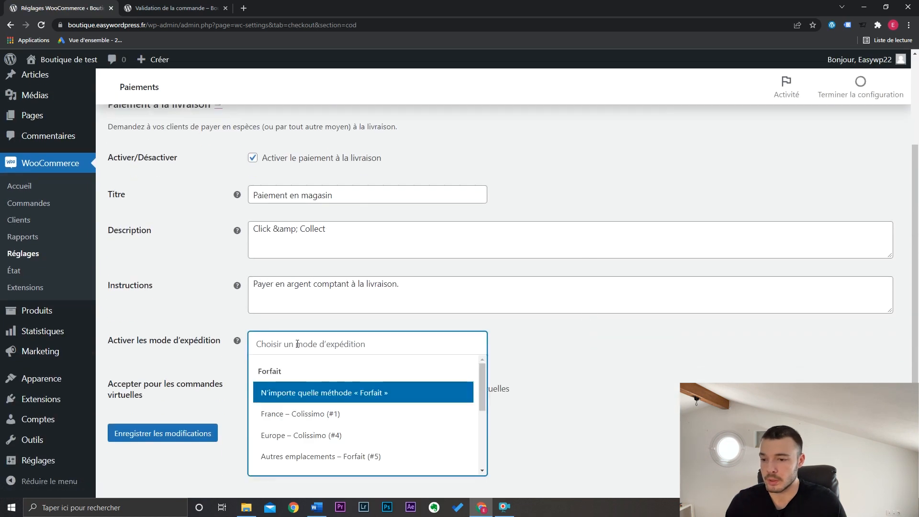
{"action": "scroll", "coordinate": [482, 421], "scroll_direction": "down", "scroll_amount": 5}
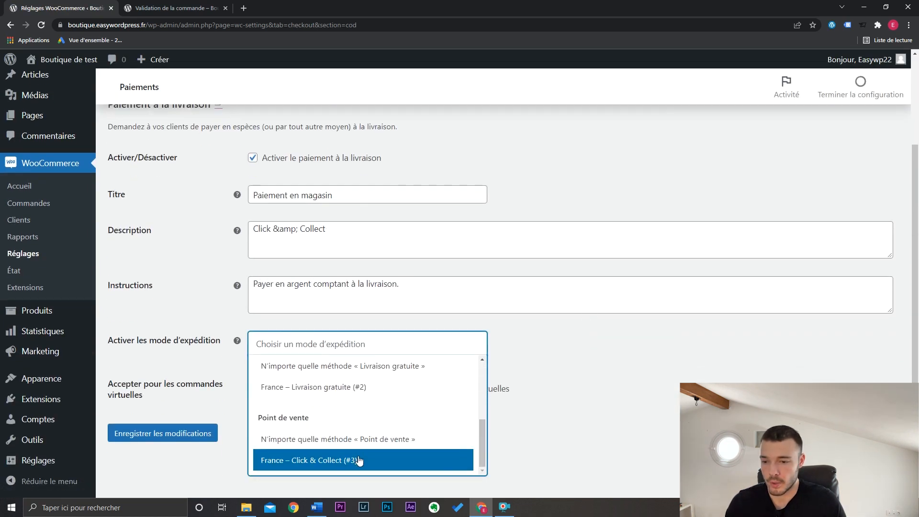
{"action": "left_click", "coordinate": [295, 460]}
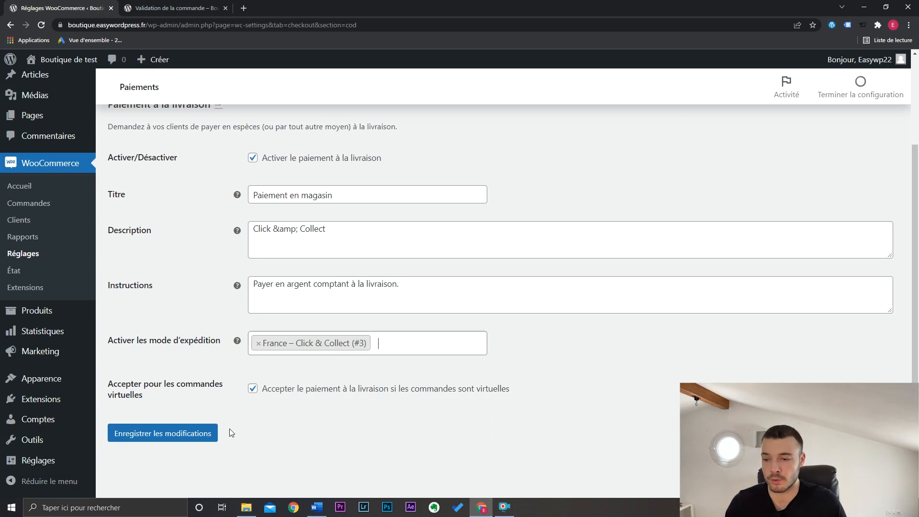
{"action": "left_click", "coordinate": [205, 433]}
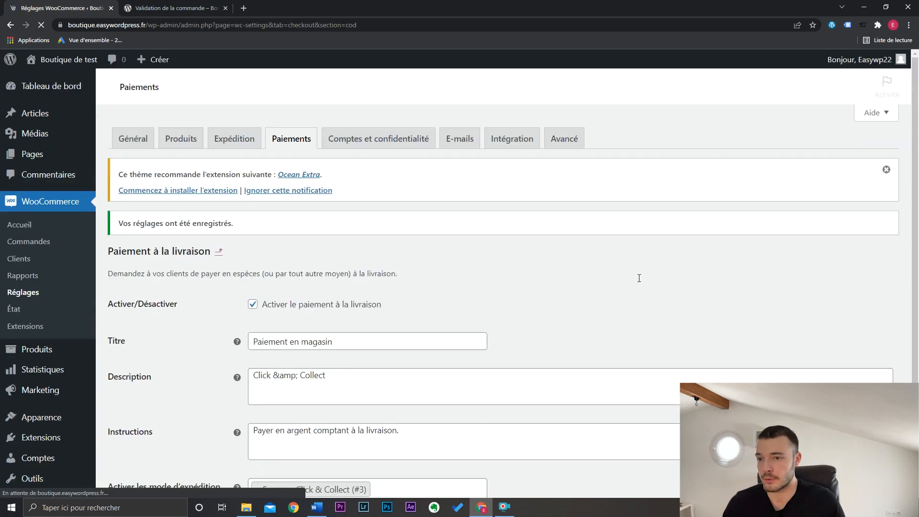
- Reload the shop's checkout page and set the billing country to France
{"action": "left_click", "coordinate": [192, 8]}
{"action": "scroll", "coordinate": [726, 293], "scroll_direction": "up", "scroll_amount": 6}
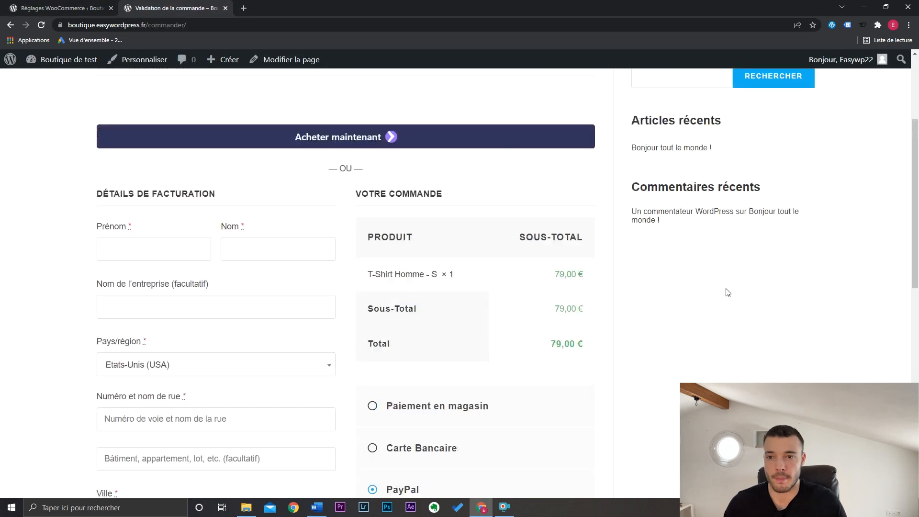
{"action": "key", "text": "F5"}
{"action": "scroll", "coordinate": [544, 278], "scroll_direction": "down", "scroll_amount": 4}
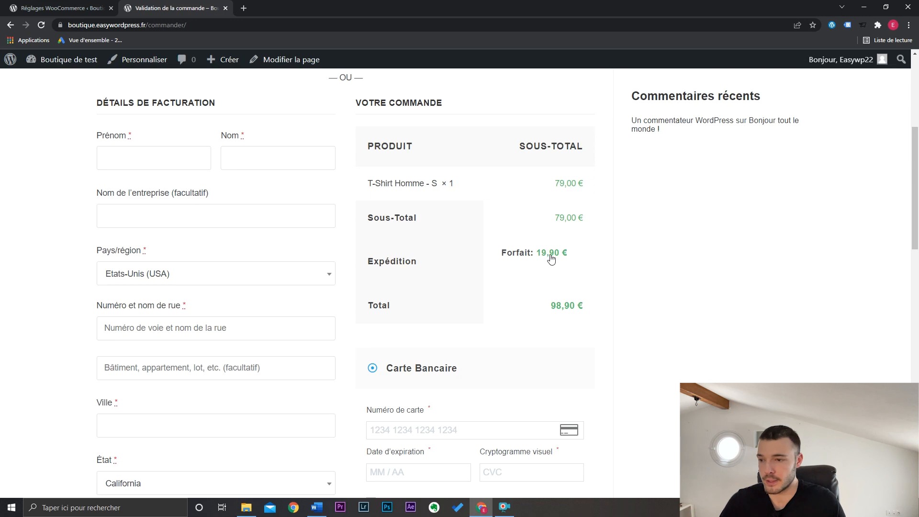
{"action": "left_click", "coordinate": [215, 282]}
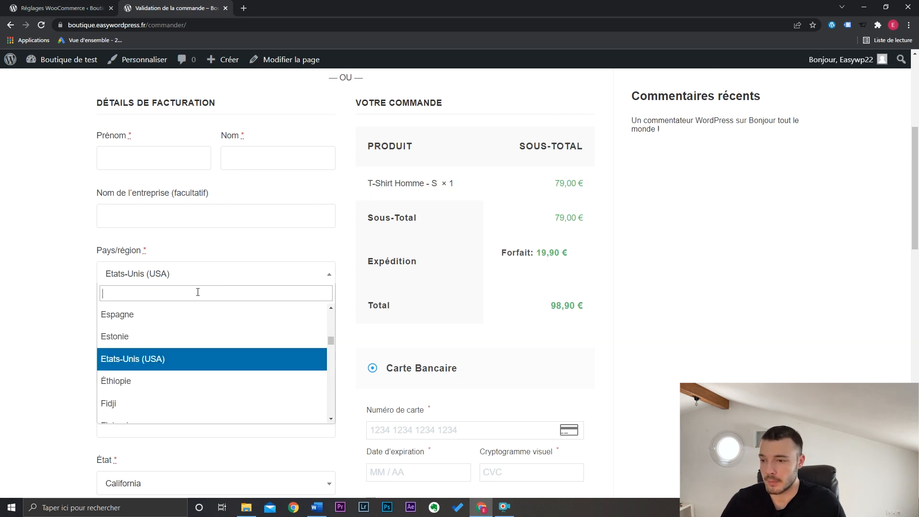
{"action": "type", "text": "fra"}
{"action": "left_click", "coordinate": [188, 316]}
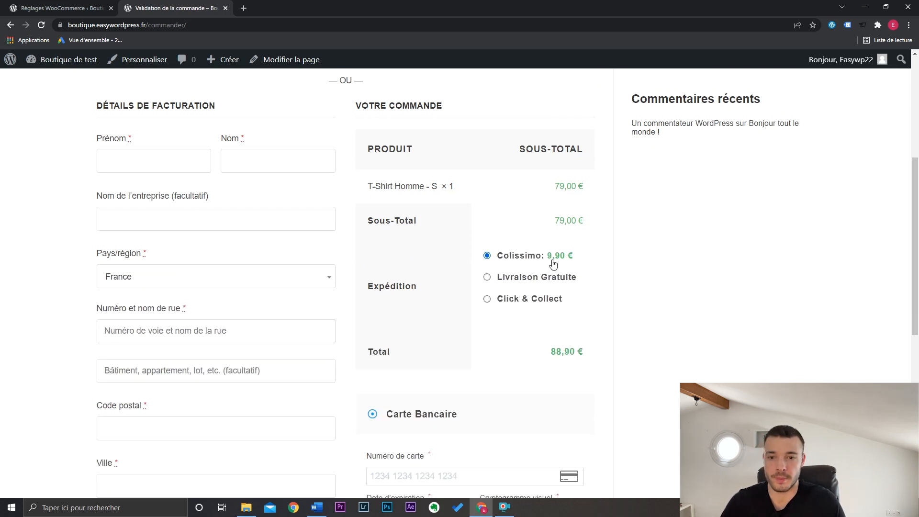
- Check the order total and payment methods offered with Click & Collect and with Livraison Gratuite, and close the checkout page
{"action": "left_click", "coordinate": [487, 300]}
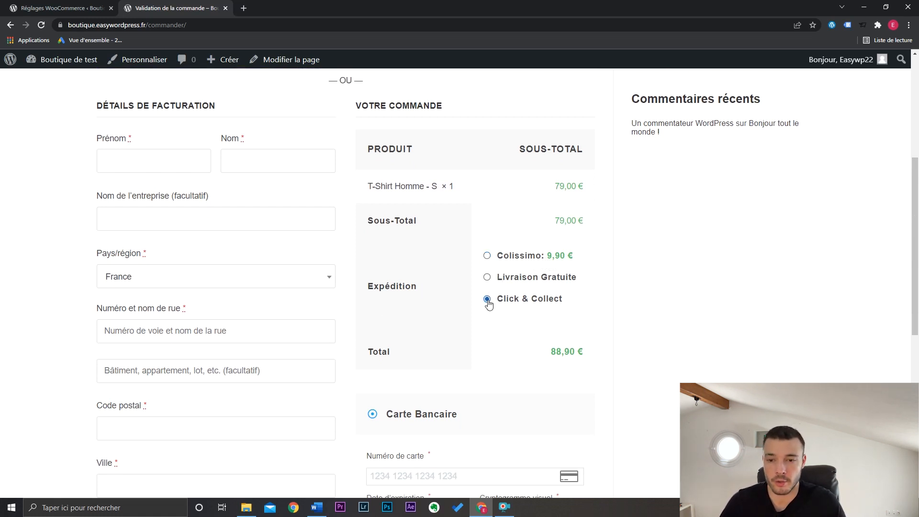
{"action": "left_click_drag", "start_coordinate": [916, 221], "coordinate": [918, 260]}
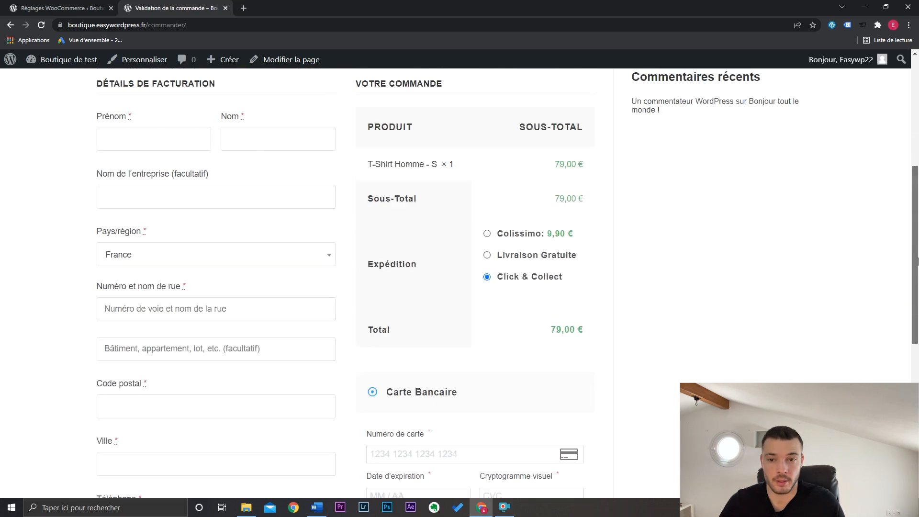
{"action": "scroll", "coordinate": [917, 260], "scroll_direction": "up", "scroll_amount": 2}
{"action": "left_click", "coordinate": [487, 349]}
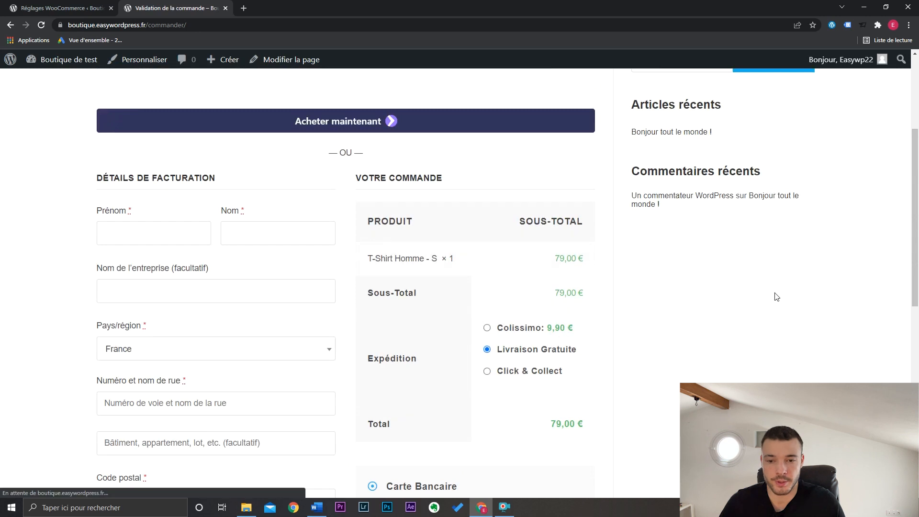
{"action": "scroll", "coordinate": [776, 297], "scroll_direction": "down", "scroll_amount": 6}
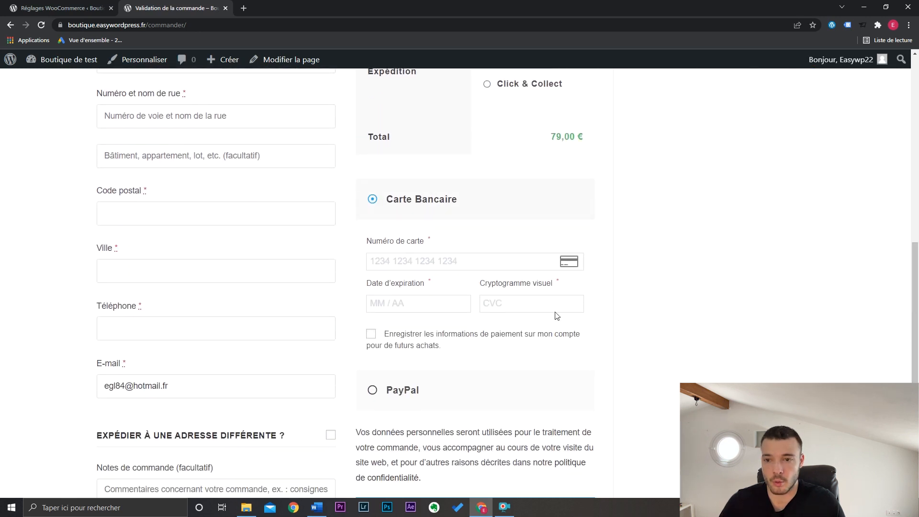
{"action": "left_click_drag", "start_coordinate": [917, 361], "coordinate": [917, 203]}
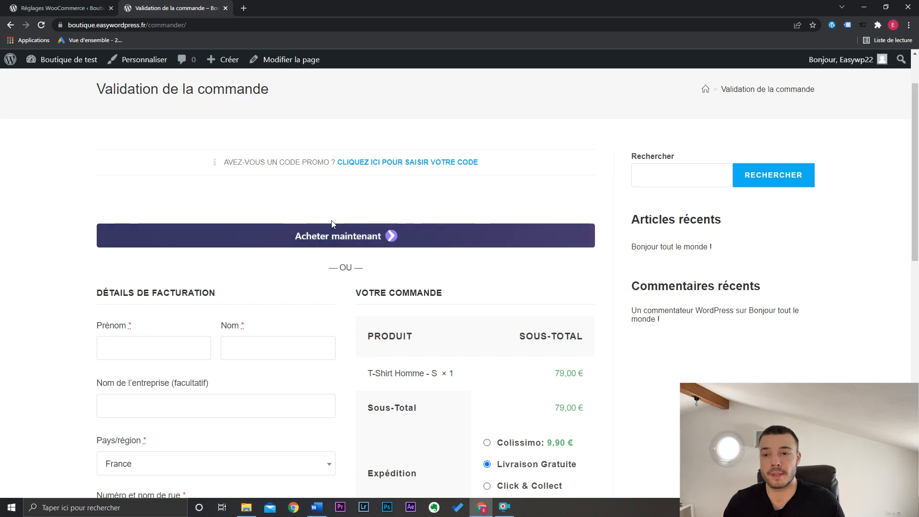
{"action": "middle_click", "coordinate": [206, 7]}
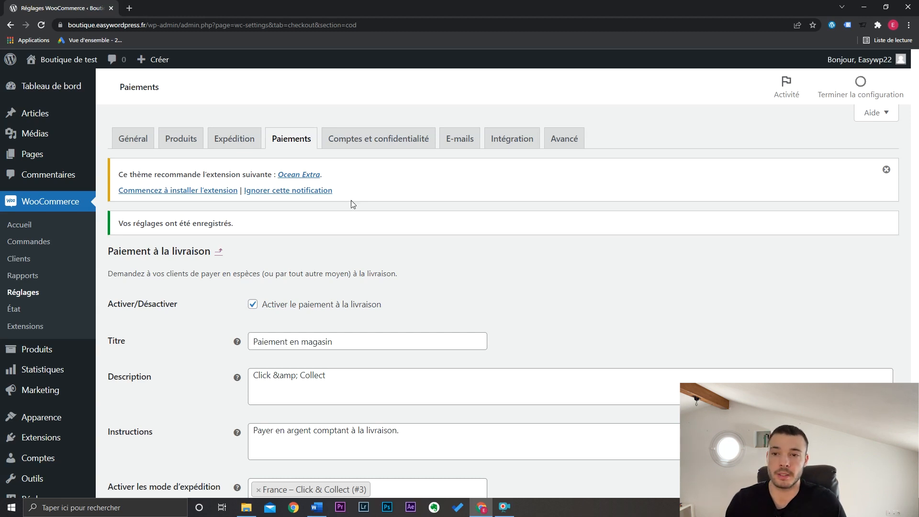
- Enable tax calculation in WooCommerce's general settings and save the changes
{"action": "left_click", "coordinate": [145, 145]}
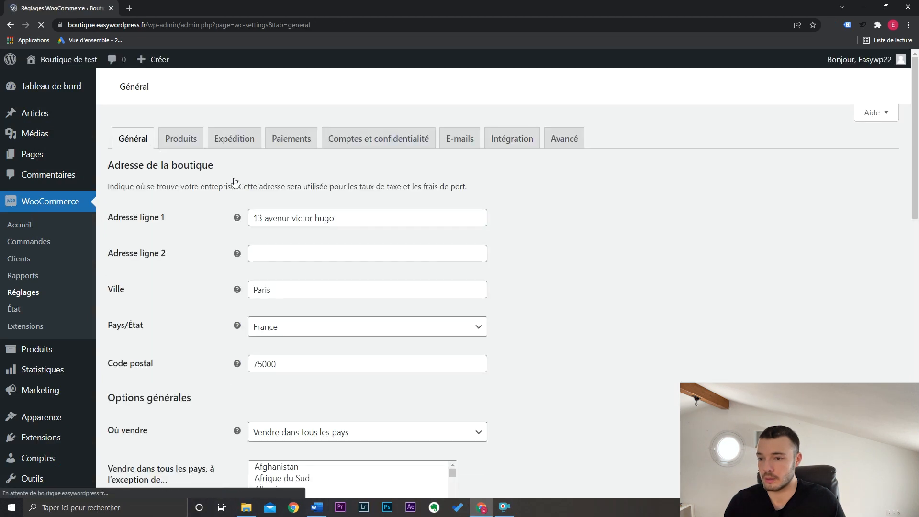
{"action": "left_click_drag", "start_coordinate": [915, 185], "coordinate": [913, 425]}
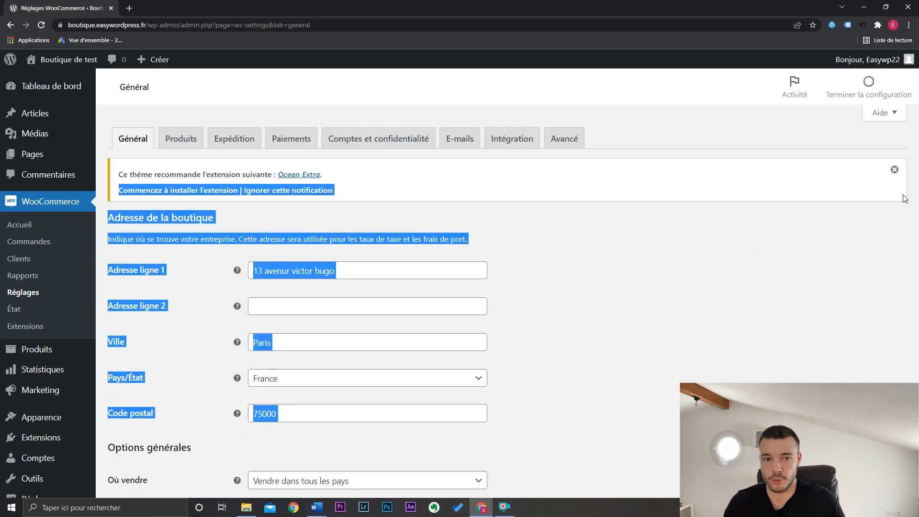
{"action": "scroll", "coordinate": [724, 317], "scroll_direction": "down", "scroll_amount": 5}
{"action": "left_click", "coordinate": [722, 311]}
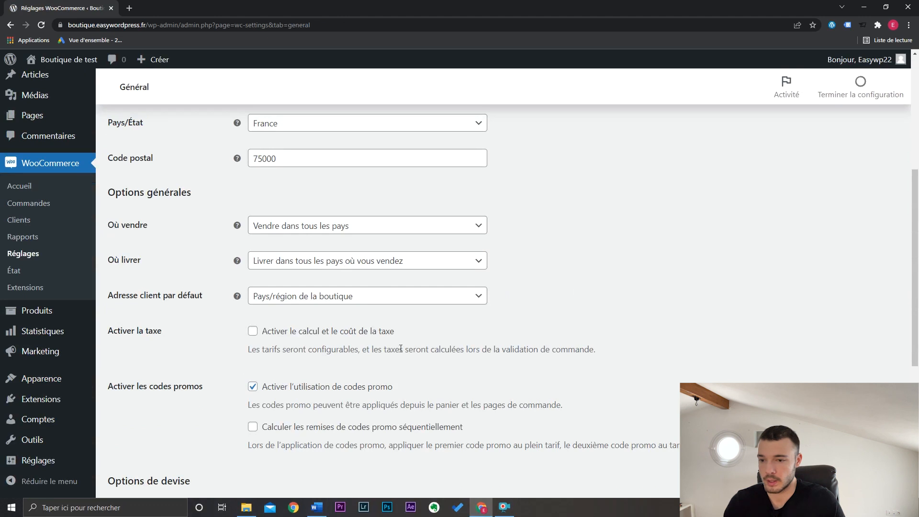
{"action": "left_click", "coordinate": [252, 332]}
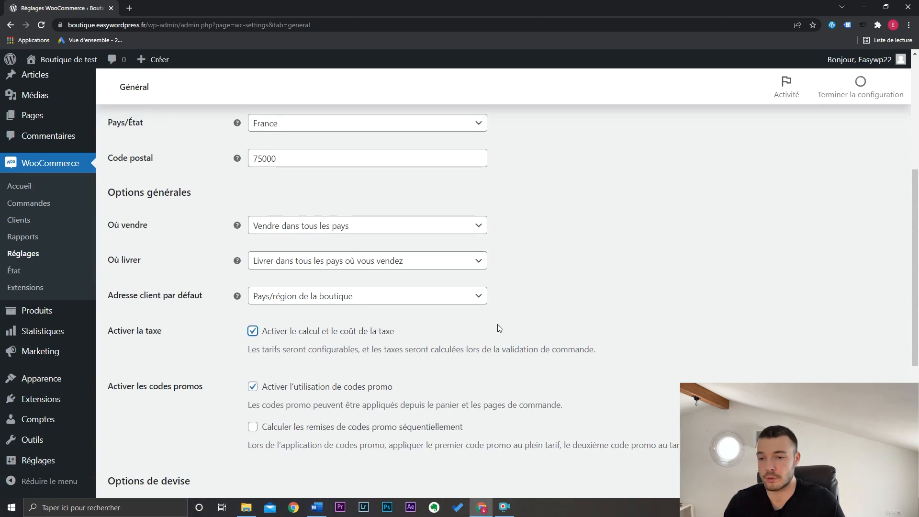
{"action": "scroll", "coordinate": [628, 304], "scroll_direction": "down", "scroll_amount": 1}
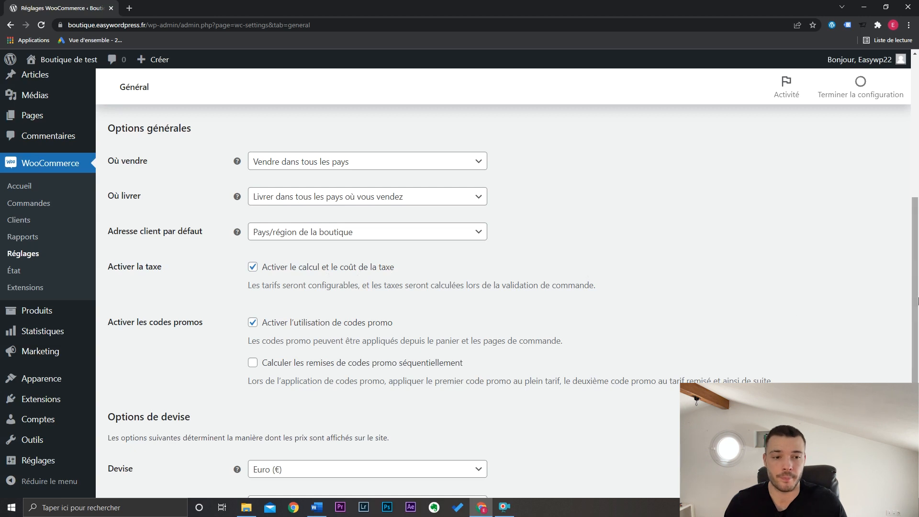
{"action": "left_click_drag", "start_coordinate": [914, 287], "coordinate": [917, 378]}
{"action": "left_click", "coordinate": [192, 433]}
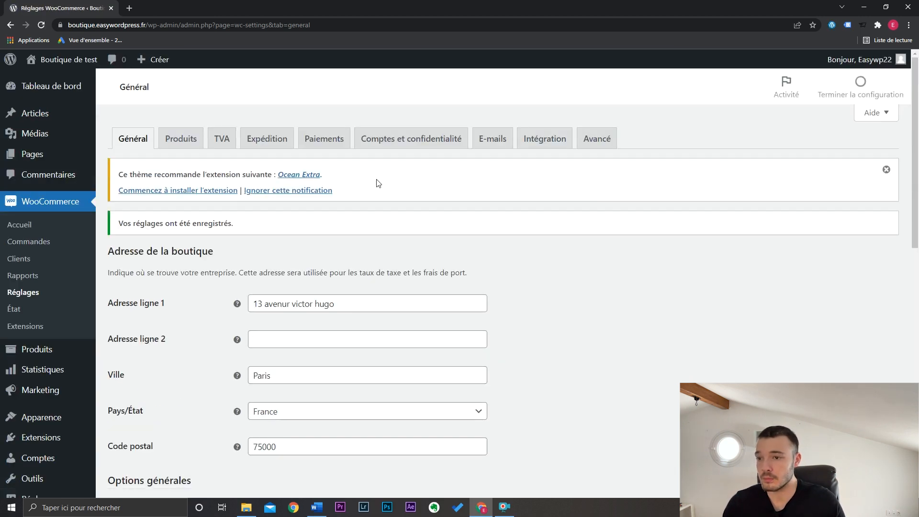
- Add a standard VAT rate for France with country code FR and a rate of 20 %, and save it
{"action": "left_click", "coordinate": [223, 141]}
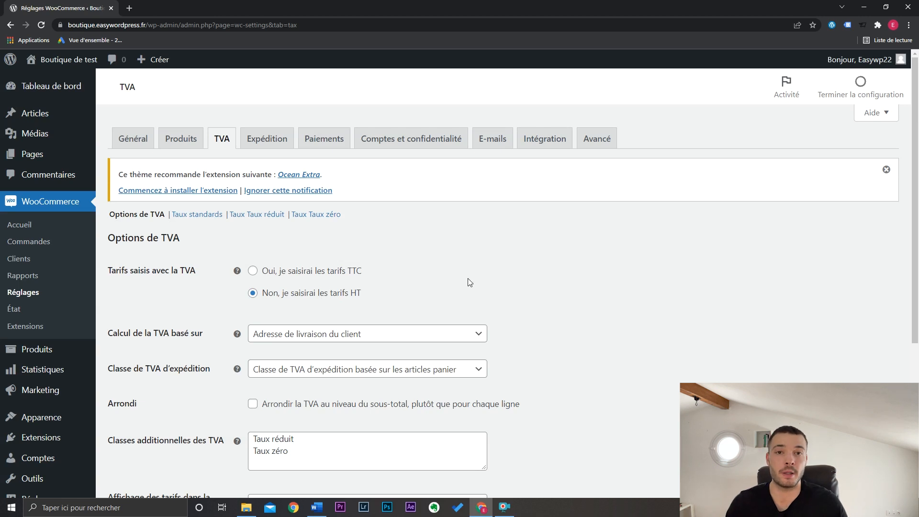
{"action": "left_click", "coordinate": [203, 216]}
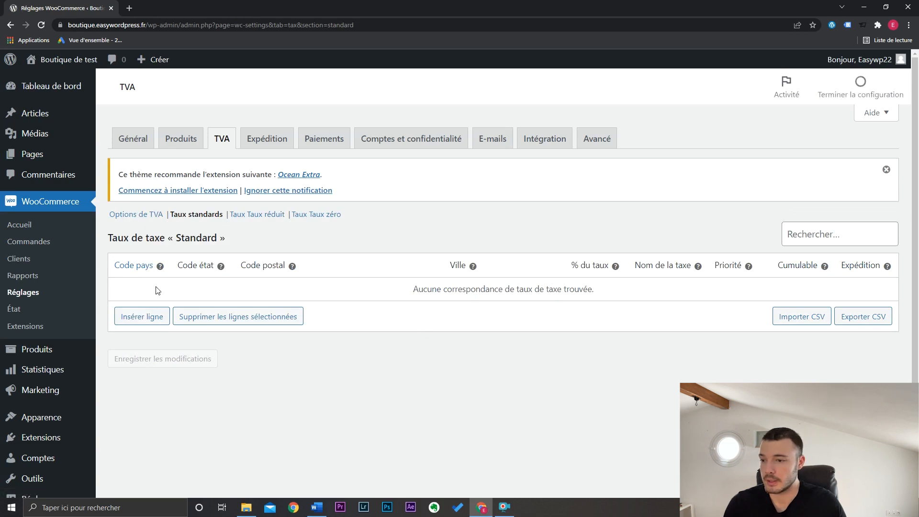
{"action": "left_click", "coordinate": [153, 319]}
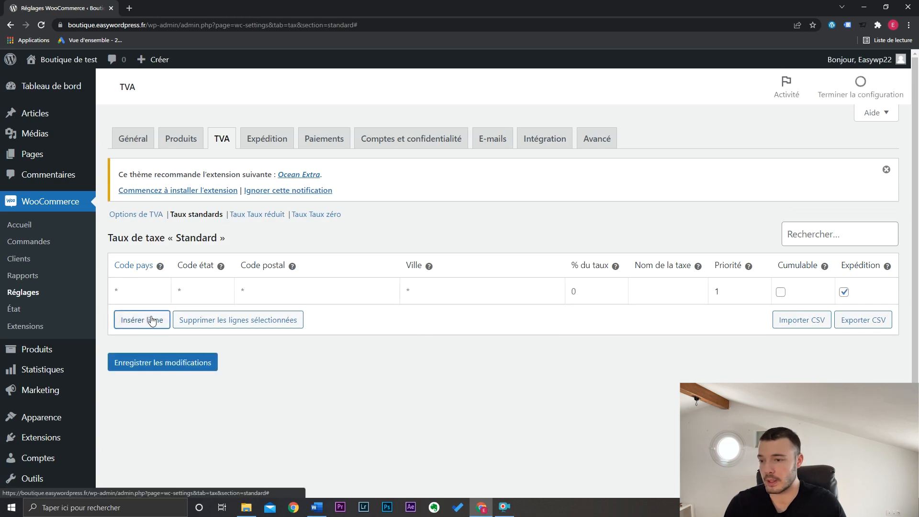
{"action": "left_click", "coordinate": [149, 291]}
{"action": "type", "text": "FR"}
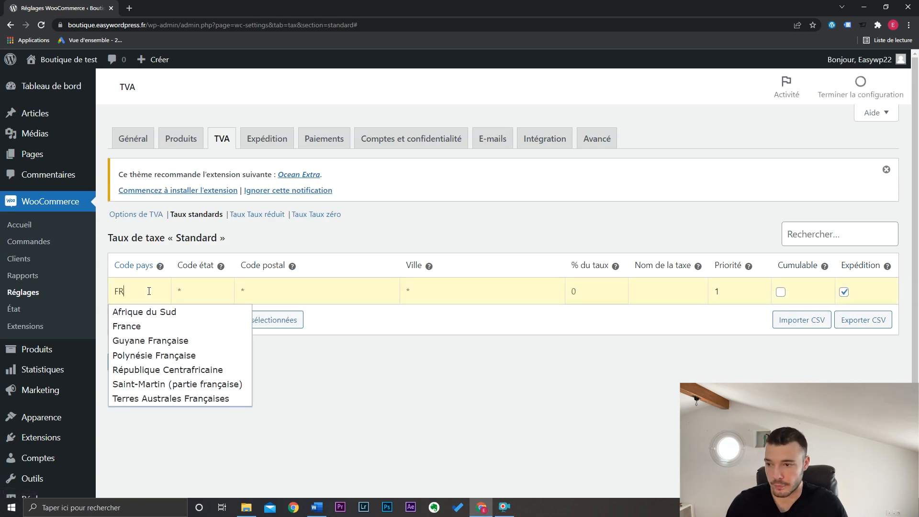
{"action": "left_click", "coordinate": [150, 324]}
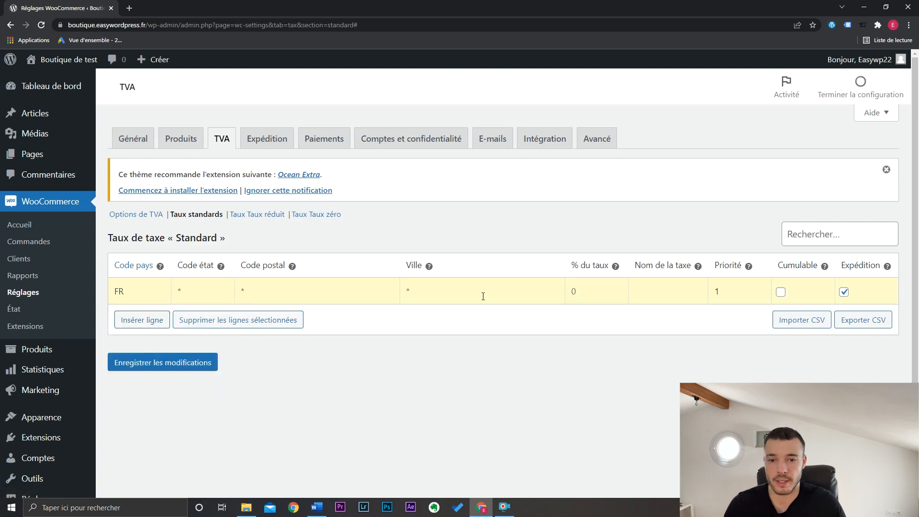
{"action": "left_click", "coordinate": [572, 292]}
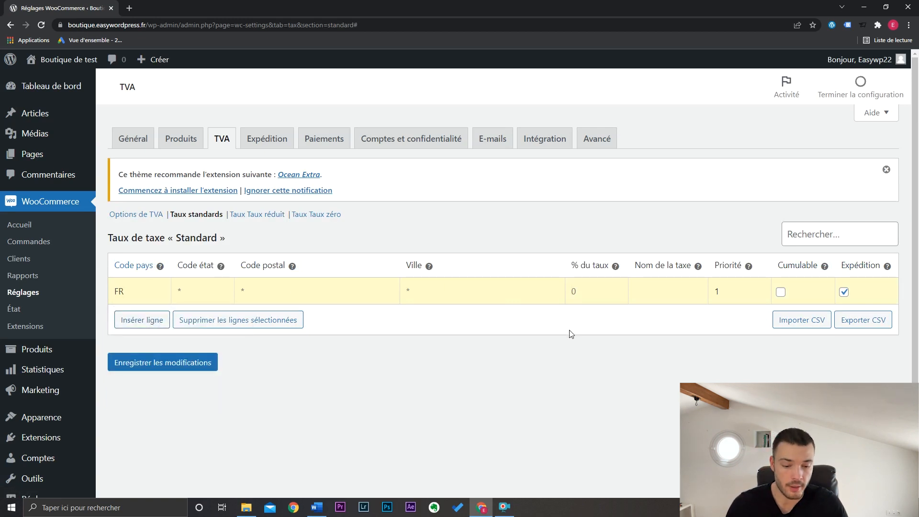
{"action": "type", "text": "2"}
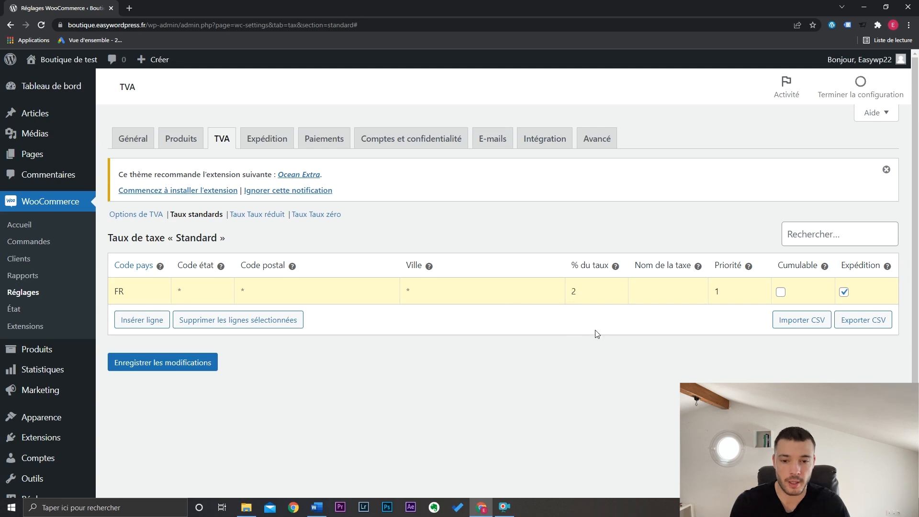
{"action": "type", "text": "0"}
{"action": "left_click", "coordinate": [215, 363]}
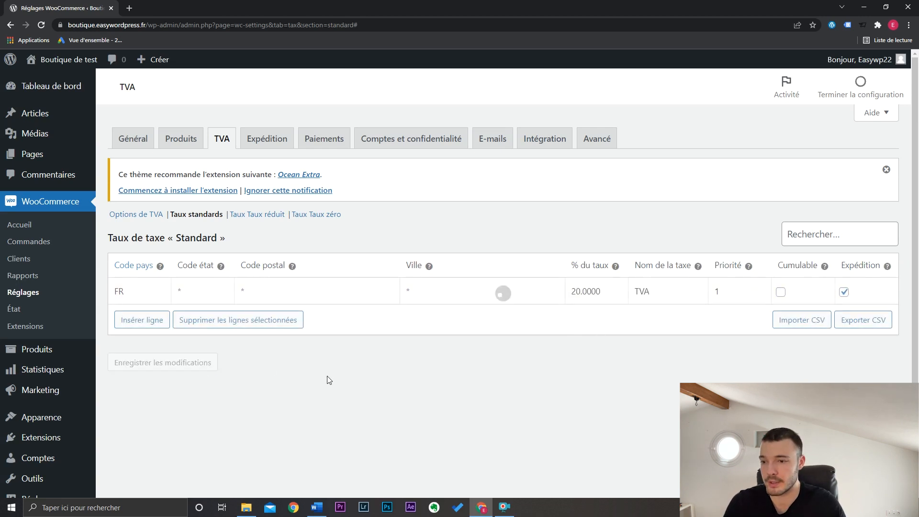
- Open the shop in a new tab and check the TVA amount and the total in the checkout's order summary
{"action": "mouse_move", "coordinate": [67, 60]}
{"action": "middle_click", "coordinate": [66, 97]}
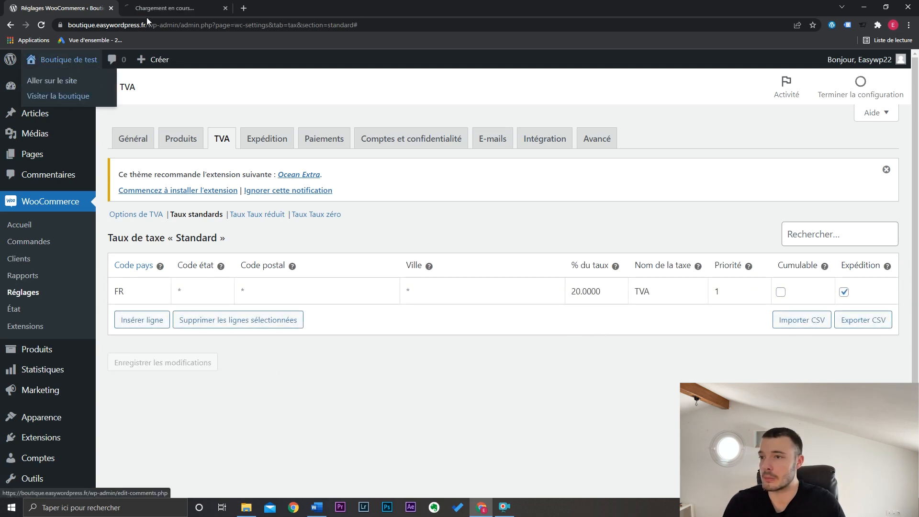
{"action": "left_click", "coordinate": [146, 14]}
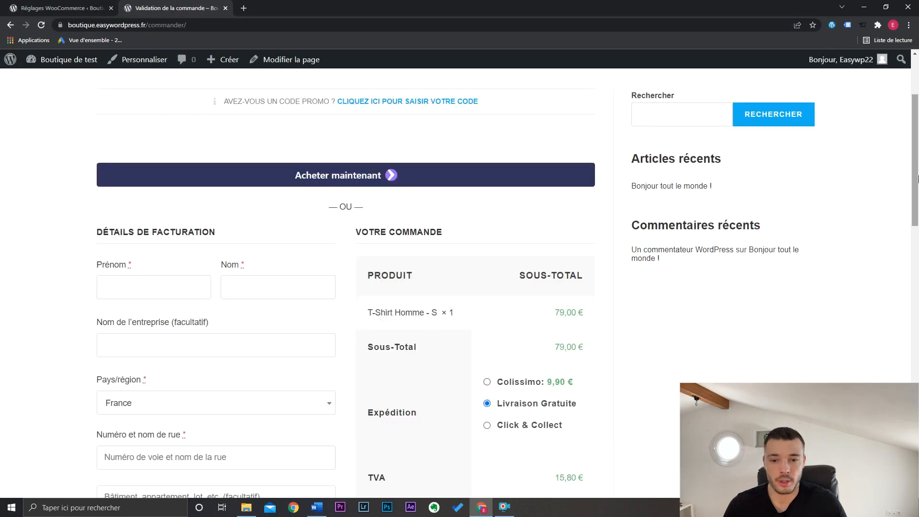
{"action": "scroll", "coordinate": [667, 243], "scroll_direction": "down", "scroll_amount": 4}
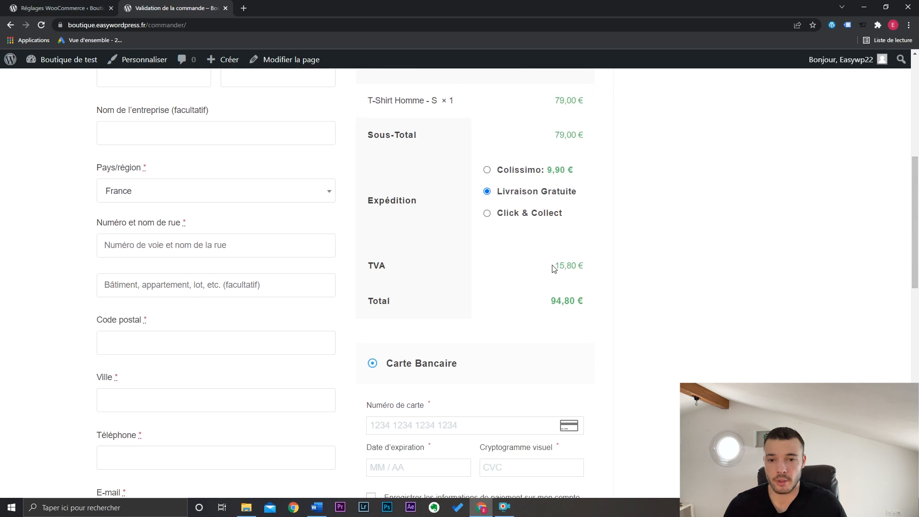
{"action": "left_click_drag", "start_coordinate": [554, 265], "coordinate": [584, 265]}
{"action": "left_click", "coordinate": [583, 265]}
{"action": "left_click_drag", "start_coordinate": [547, 309], "coordinate": [582, 303]}
{"action": "left_click", "coordinate": [583, 305]}
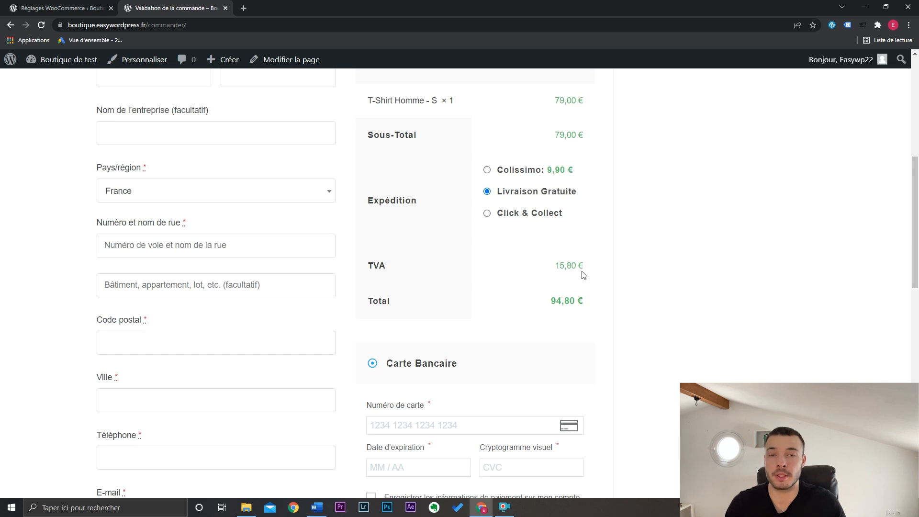
- Return to the shop's administration and start a new WooCommerce promo code named PROMO15
{"action": "left_click", "coordinate": [41, 7]}
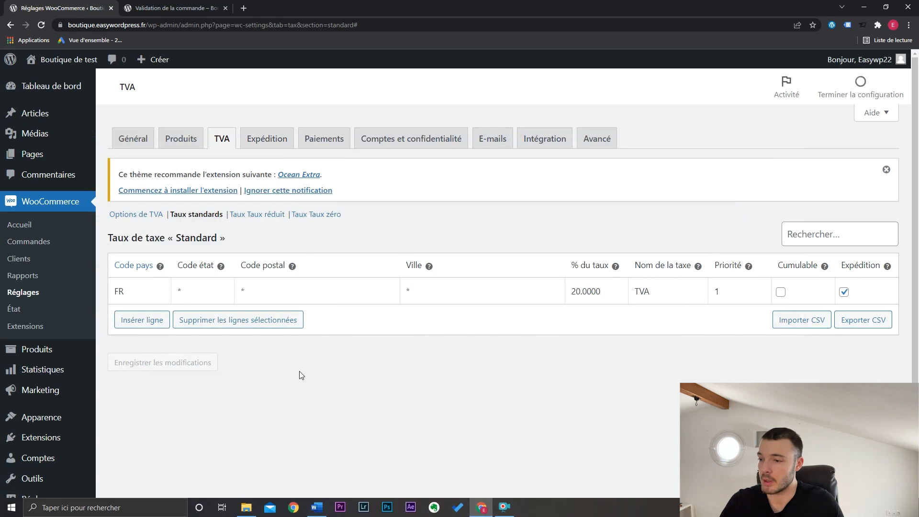
{"action": "mouse_move", "coordinate": [56, 396]}
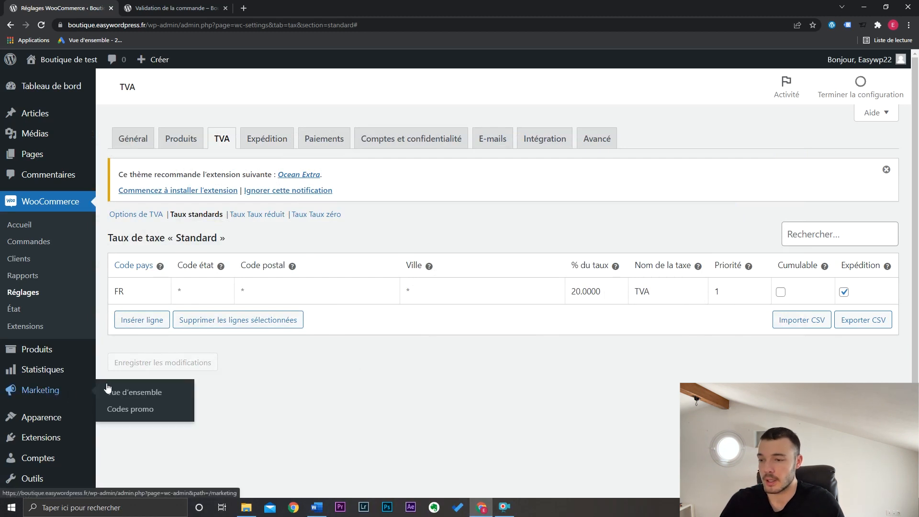
{"action": "left_click", "coordinate": [128, 409]}
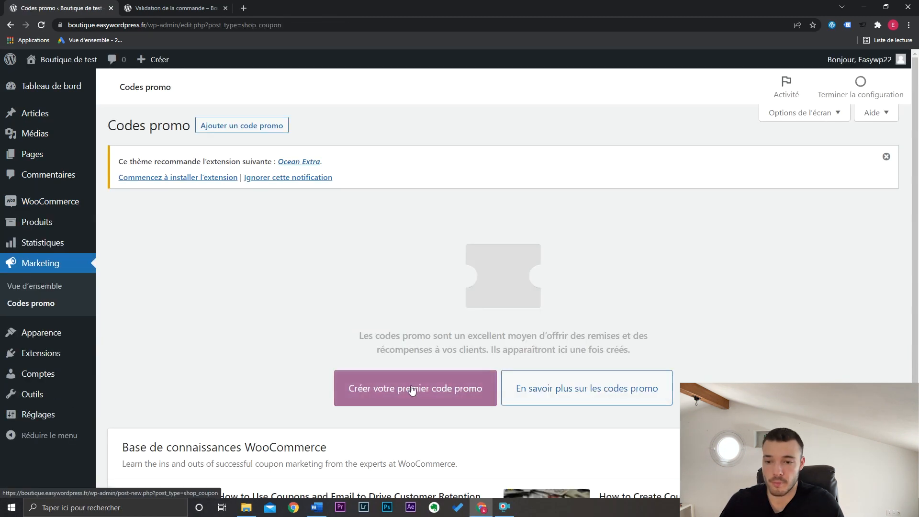
{"action": "left_click", "coordinate": [416, 388]}
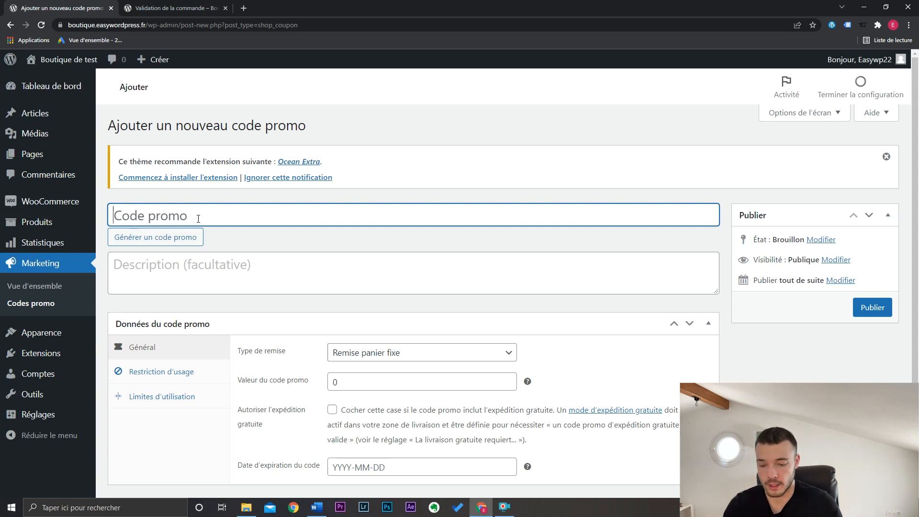
{"action": "type", "text": "PROMO"}
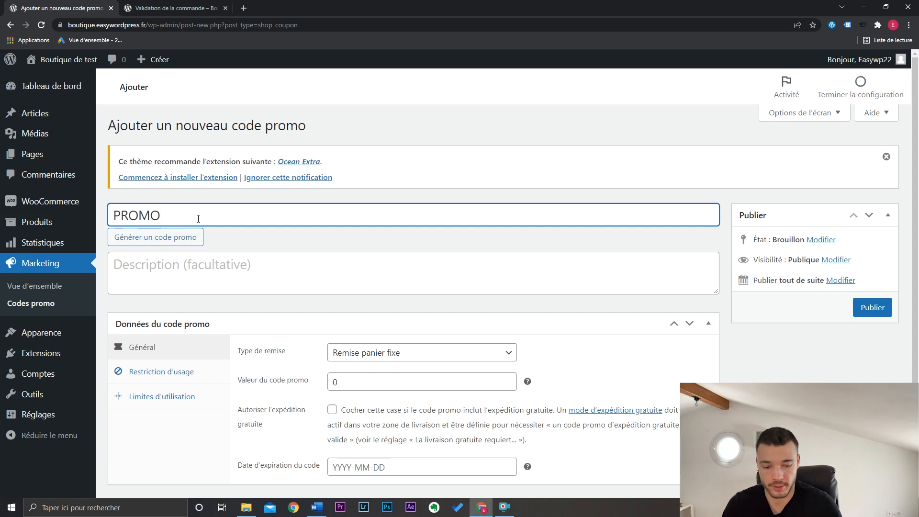
{"action": "type", "text": "15"}
{"action": "left_click", "coordinate": [283, 238]}
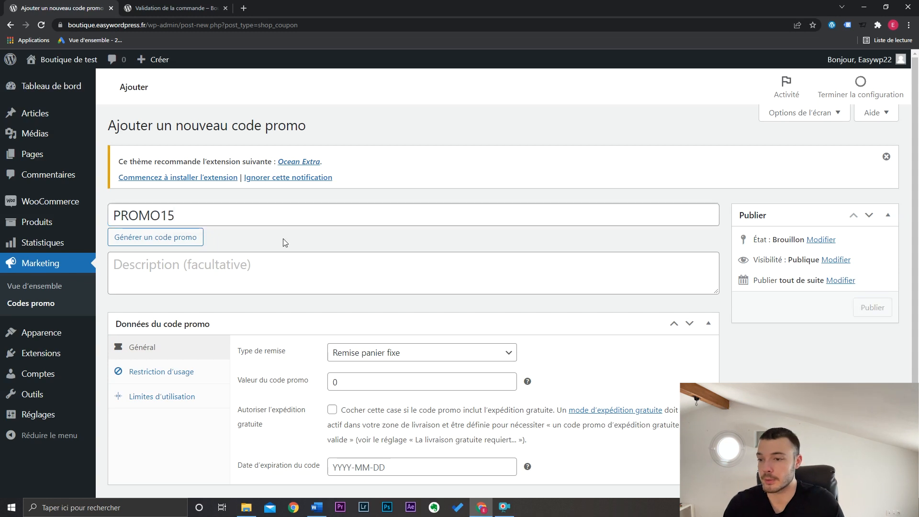
- Set the promo code's value to 15 and its discount type to Remise en pourcentage
{"action": "scroll", "coordinate": [412, 280], "scroll_direction": "down", "scroll_amount": 1}
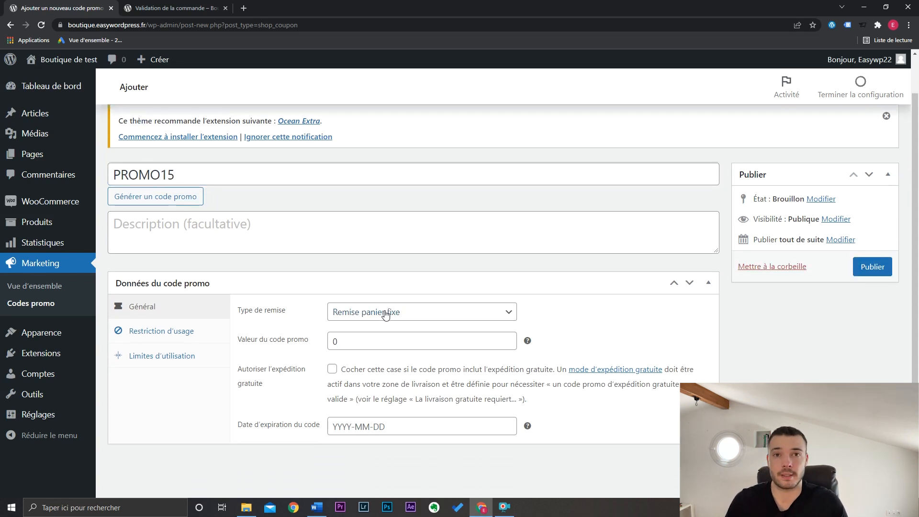
{"action": "double_click", "coordinate": [330, 342]}
{"action": "type", "text": "1"}
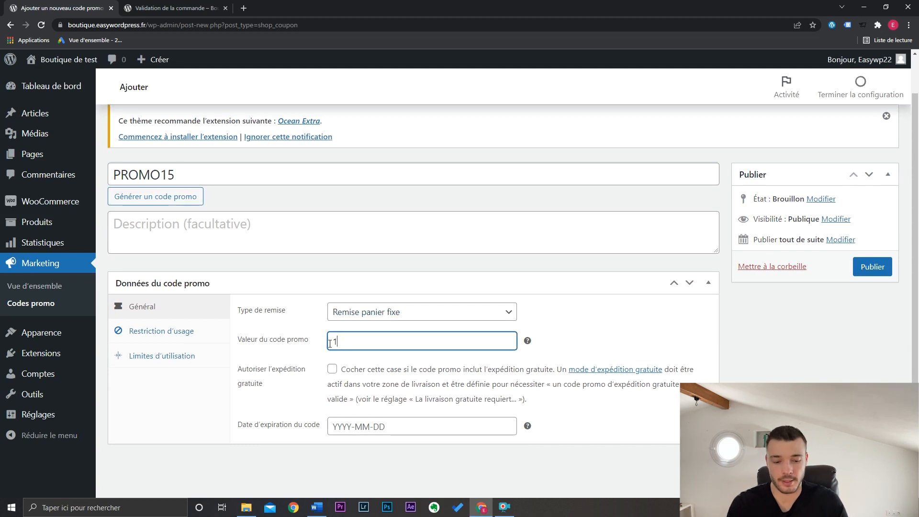
{"action": "type", "text": "5"}
{"action": "left_click", "coordinate": [476, 312]}
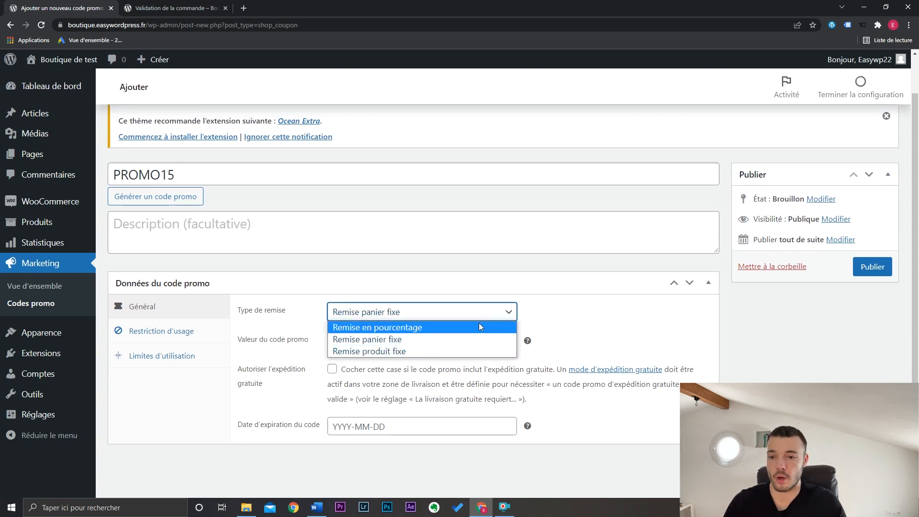
{"action": "left_click", "coordinate": [479, 327]}
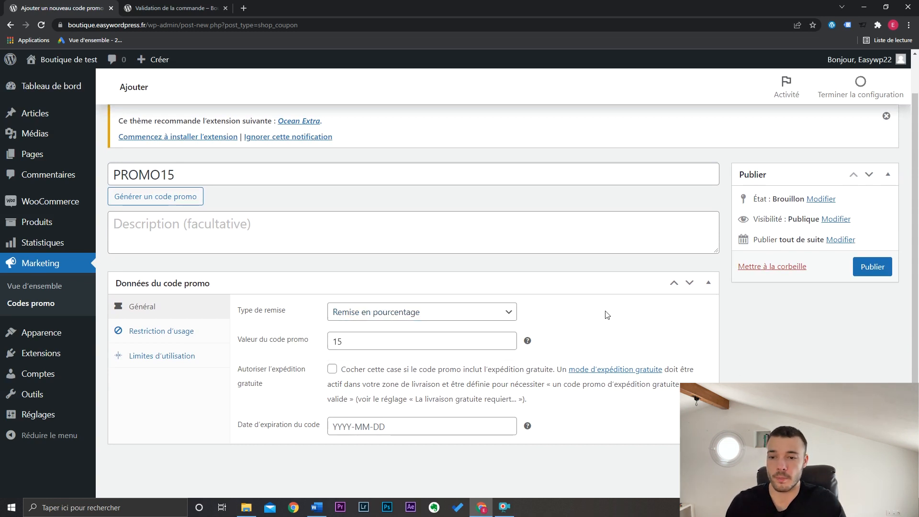
- Try the discount types Remise produit fixe and Remise panier fixe, and return to Remise en pourcentage
{"action": "double_click", "coordinate": [348, 340]}
{"action": "left_click", "coordinate": [363, 313]}
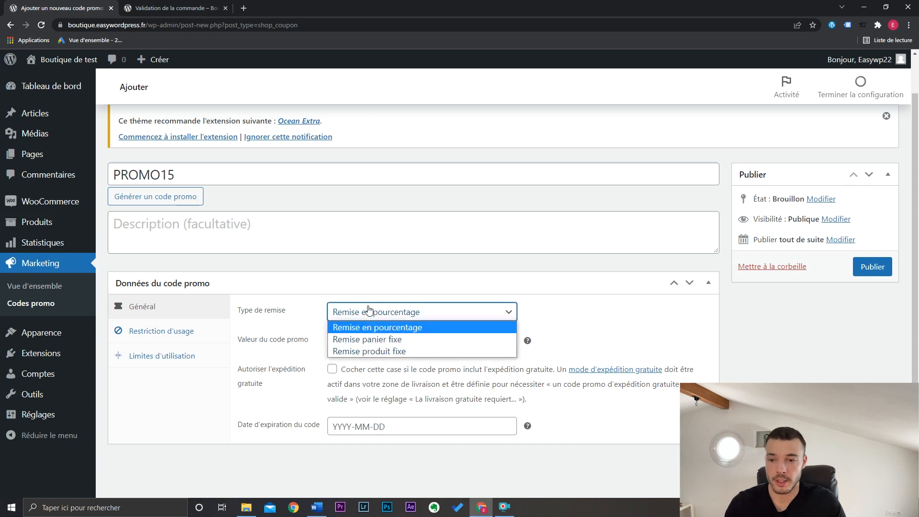
{"action": "left_click", "coordinate": [422, 351]}
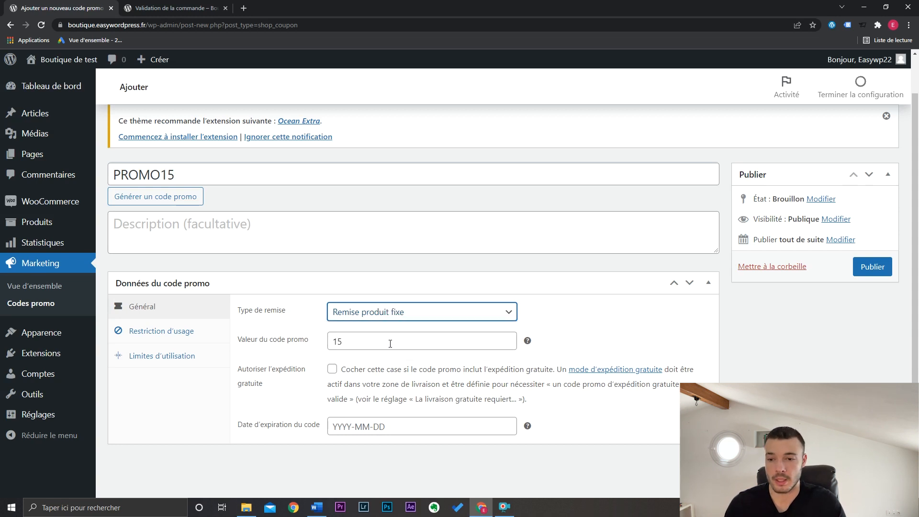
{"action": "double_click", "coordinate": [344, 341]}
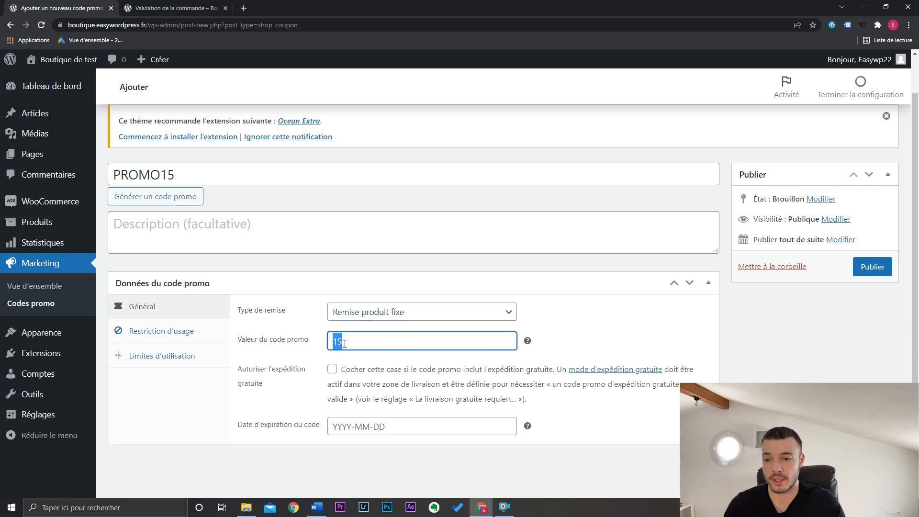
{"action": "left_click", "coordinate": [375, 316]}
{"action": "left_click", "coordinate": [375, 338]}
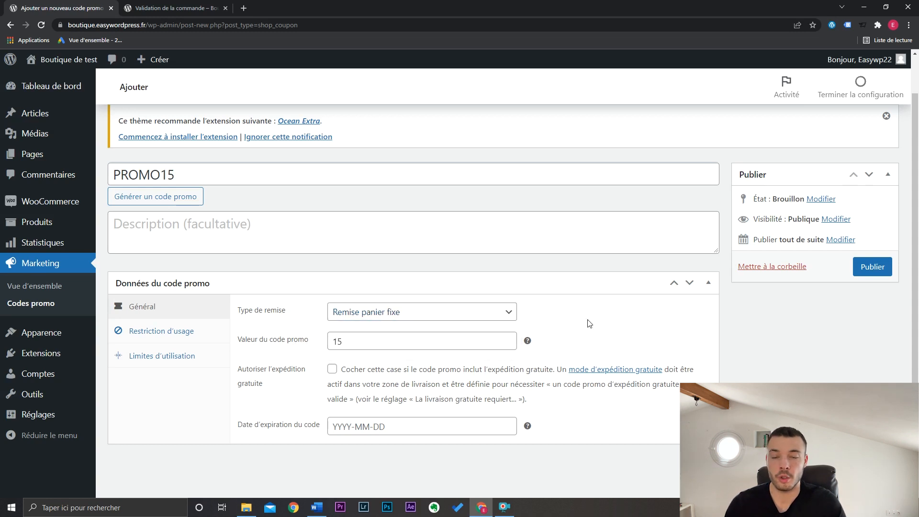
{"action": "left_click", "coordinate": [458, 314]}
{"action": "left_click", "coordinate": [460, 327]}
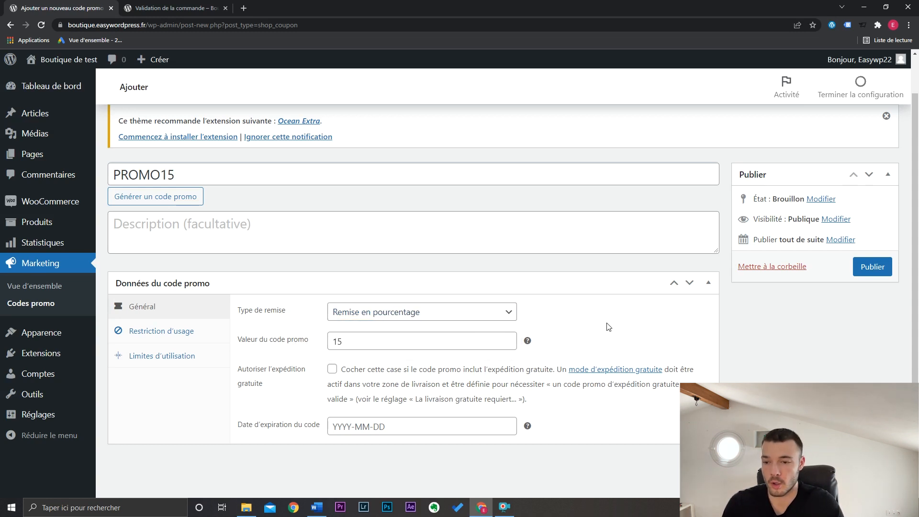
- Try the free shipping option, leave it disabled, and open the calendar for the code's expiry date
{"action": "left_click", "coordinate": [332, 369]}
{"action": "left_click", "coordinate": [332, 369]}
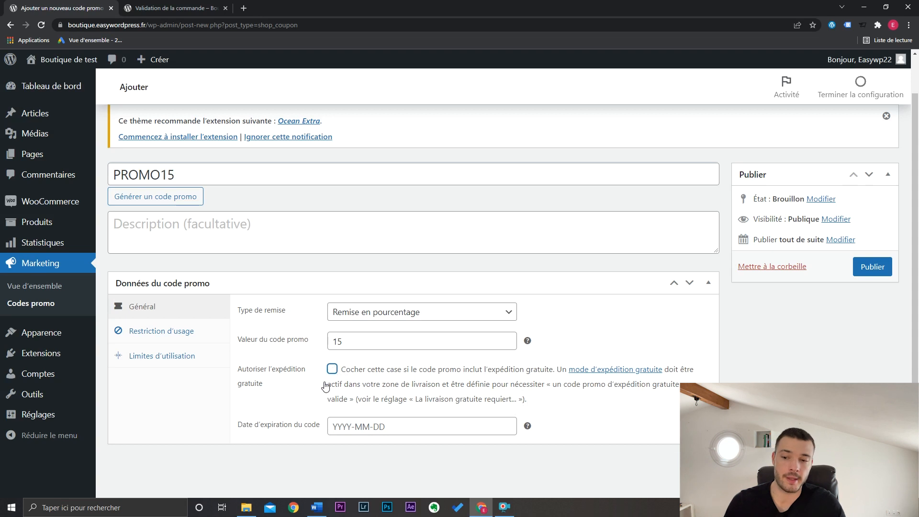
{"action": "left_click", "coordinate": [333, 370]}
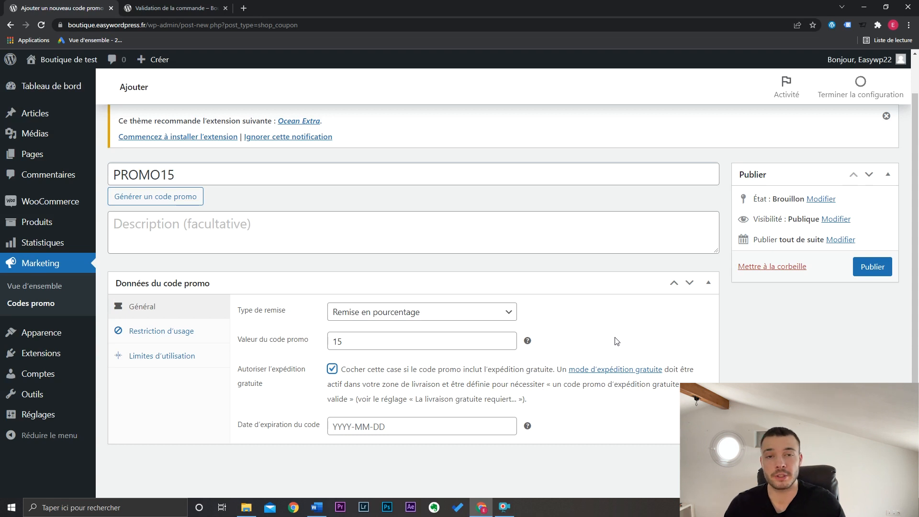
{"action": "left_click", "coordinate": [332, 369]}
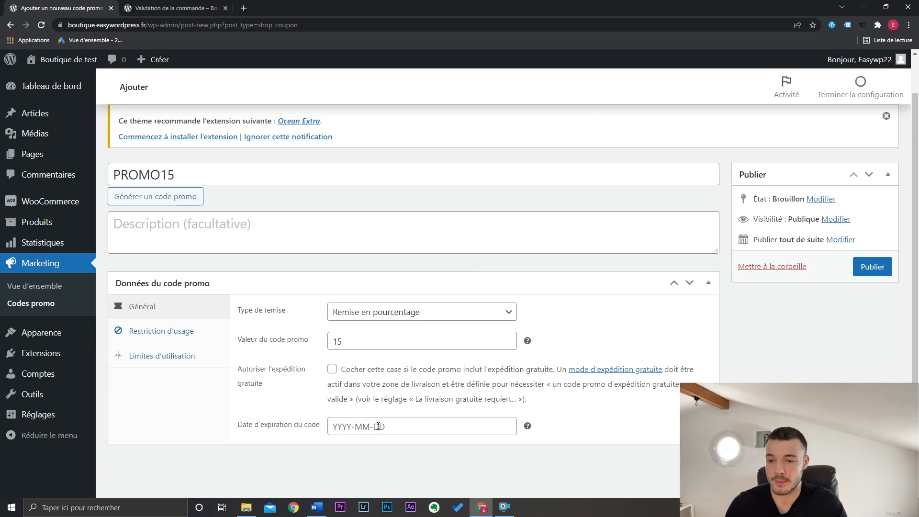
{"action": "left_click", "coordinate": [378, 426]}
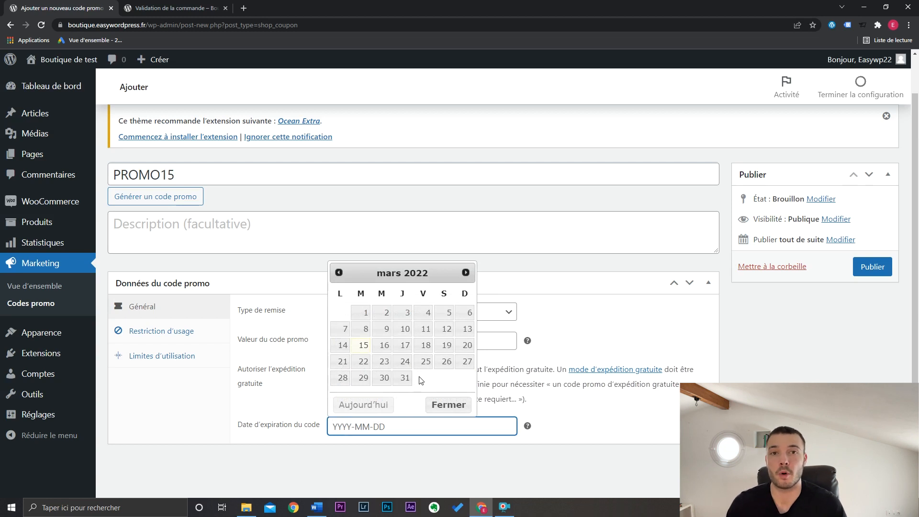
- Review the promo code's usage restrictions, trying the individual-use and exclude-sale-items options and leaving both disabled
{"action": "left_click", "coordinate": [214, 341]}
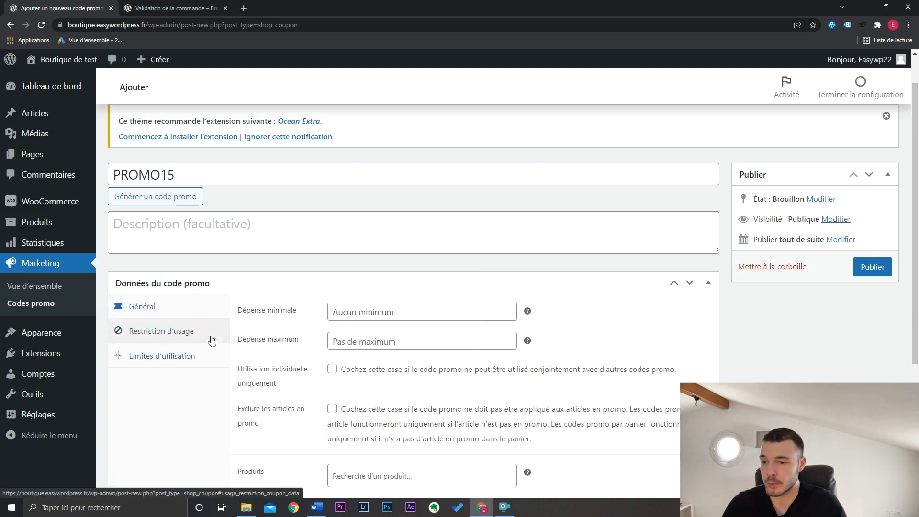
{"action": "scroll", "coordinate": [667, 367], "scroll_direction": "down", "scroll_amount": 3}
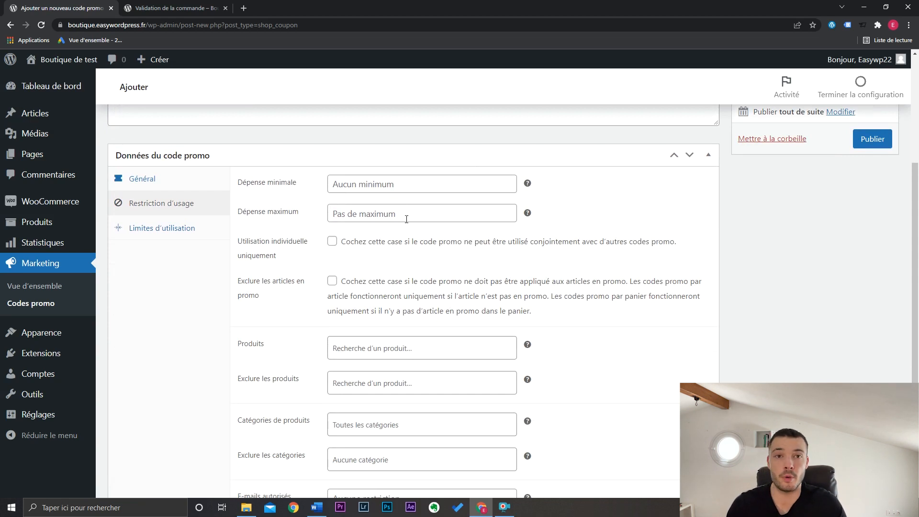
{"action": "left_click", "coordinate": [332, 241]}
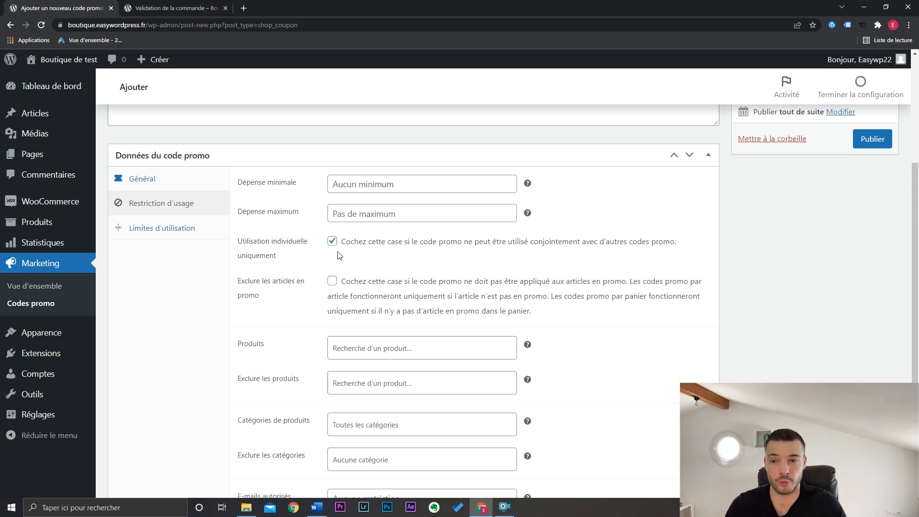
{"action": "left_click", "coordinate": [332, 241]}
{"action": "left_click", "coordinate": [332, 281]}
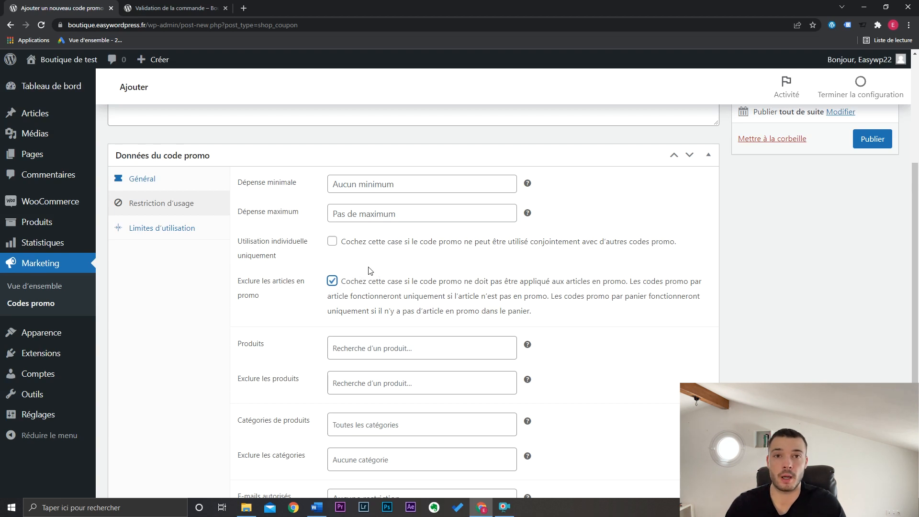
{"action": "left_click", "coordinate": [338, 293]}
{"action": "scroll", "coordinate": [383, 293], "scroll_direction": "down", "scroll_amount": 2}
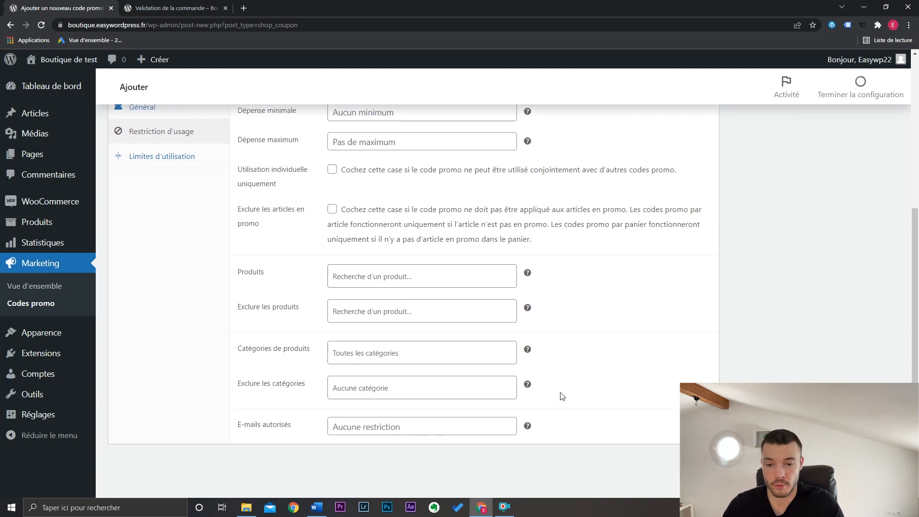
{"action": "scroll", "coordinate": [563, 395], "scroll_direction": "up", "scroll_amount": 1}
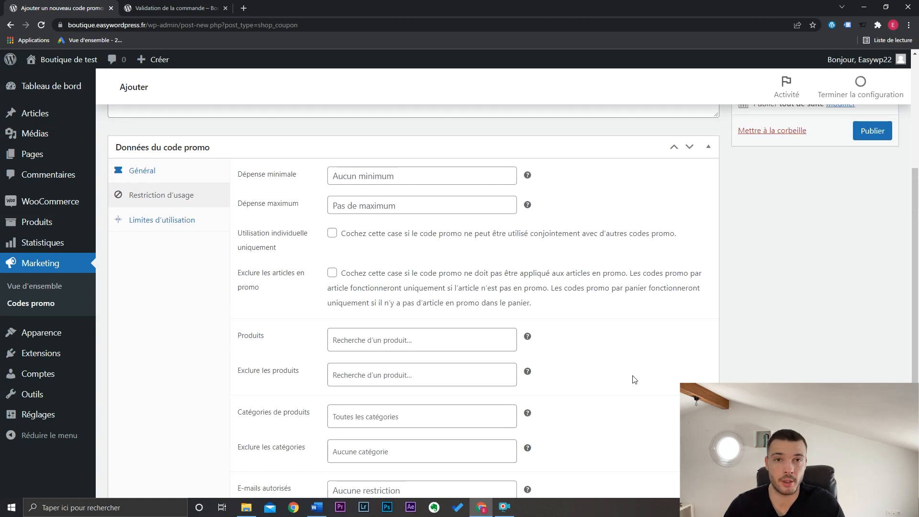
{"action": "scroll", "coordinate": [634, 379], "scroll_direction": "down", "scroll_amount": 1}
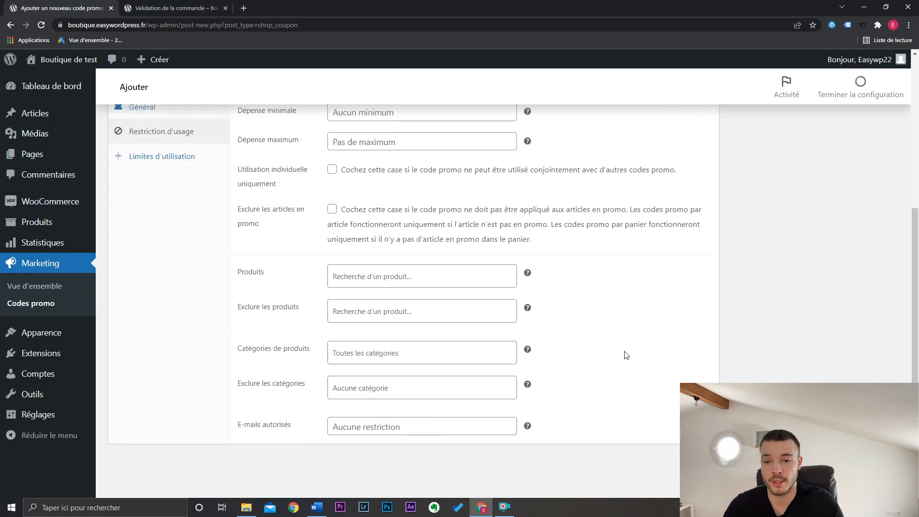
{"action": "scroll", "coordinate": [626, 354], "scroll_direction": "up", "scroll_amount": 1}
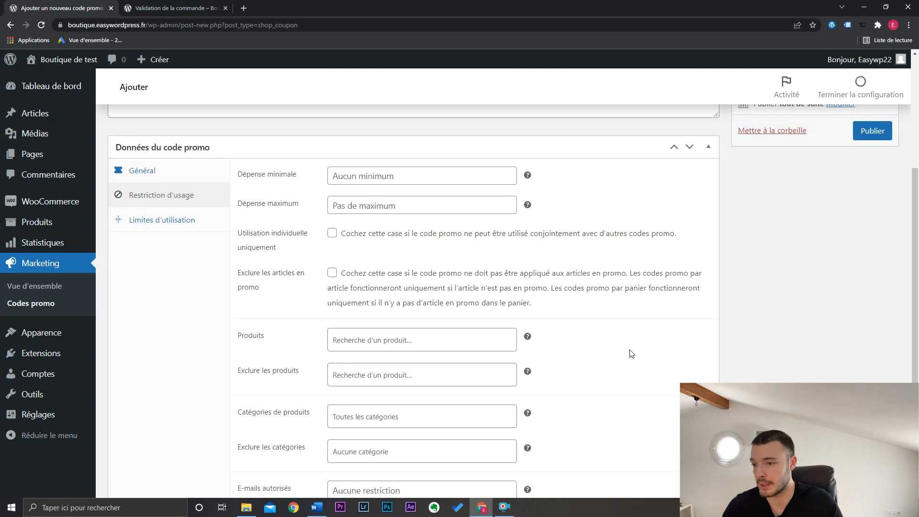
- Set the promo code's usage limit per code to 1
{"action": "left_click", "coordinate": [191, 228]}
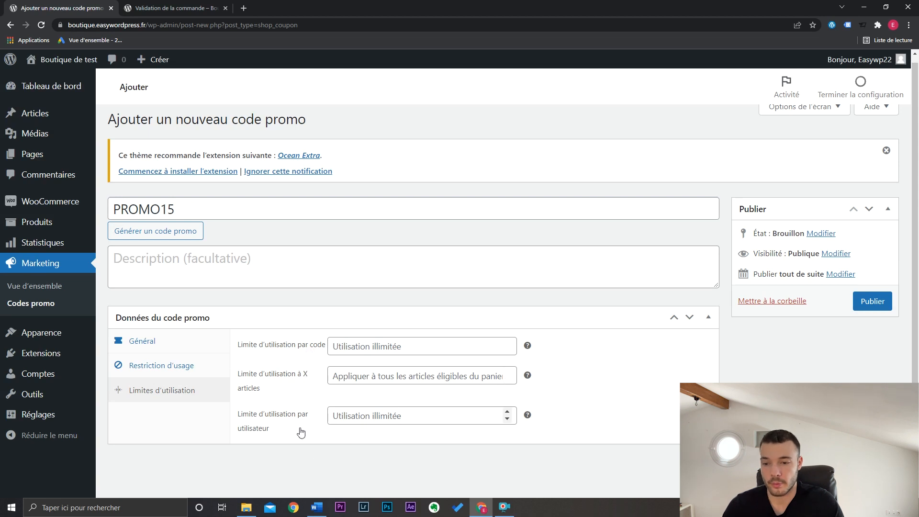
{"action": "left_click", "coordinate": [386, 351]}
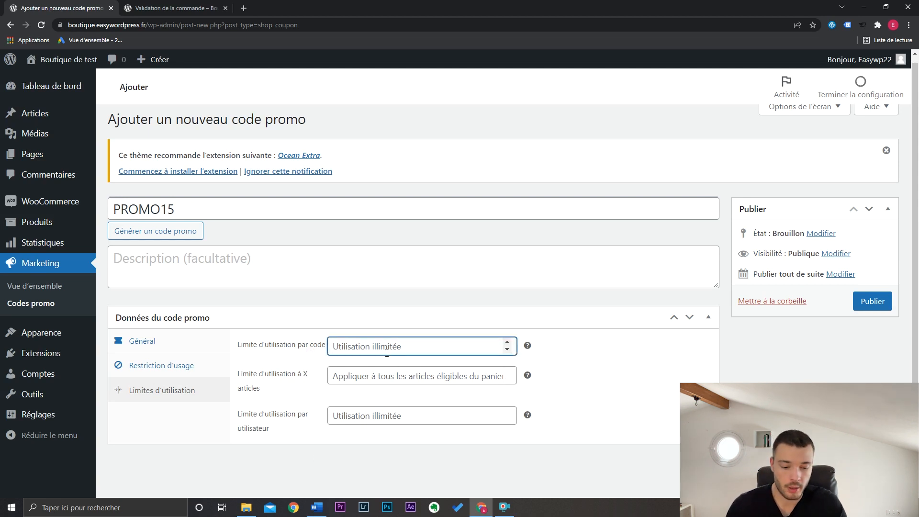
{"action": "type", "text": "1"}
{"action": "left_click", "coordinate": [588, 365]}
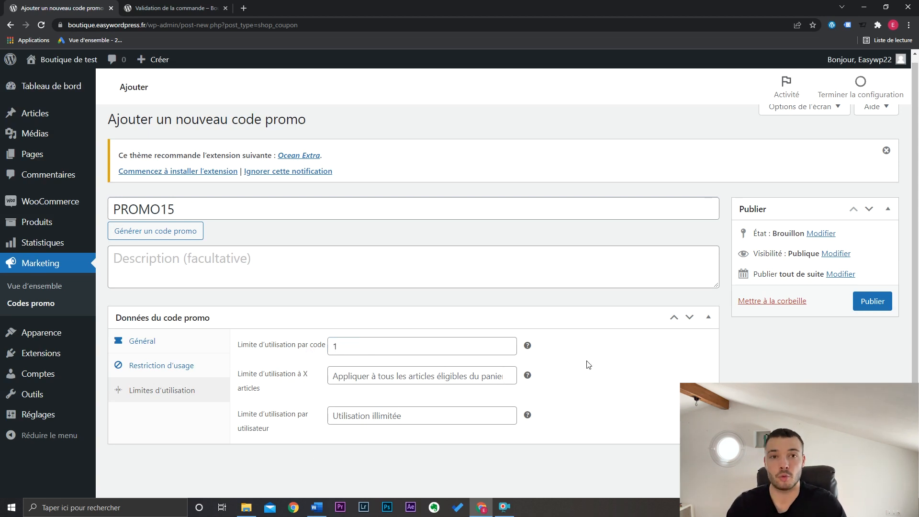
- Set the usage limit per code to 0 and the usage limit per user to 1
{"action": "left_click", "coordinate": [365, 412]}
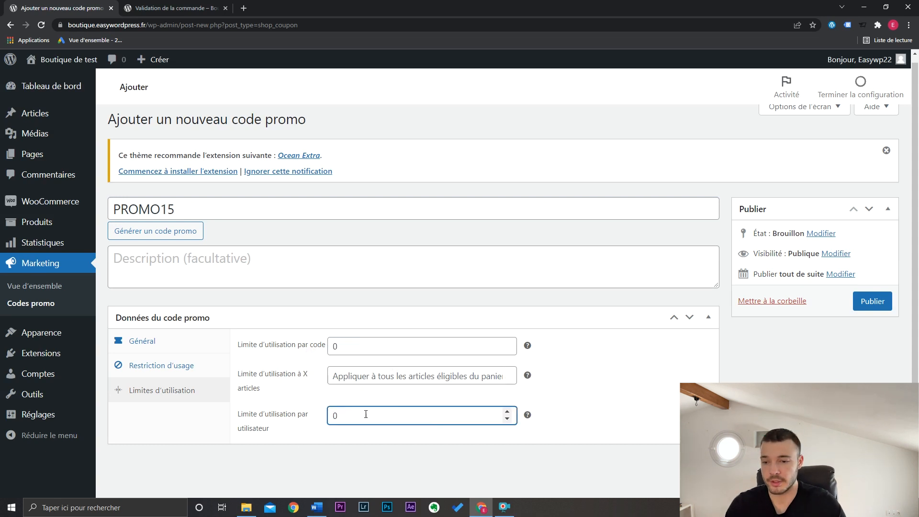
{"action": "type", "text": "1"}
{"action": "left_click", "coordinate": [602, 392]}
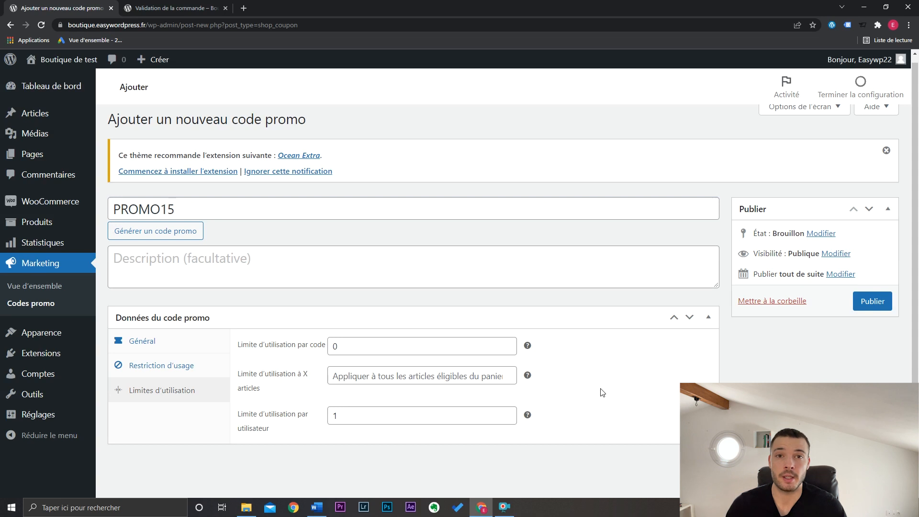
- Set the promo code's usage limit per user to 20
{"action": "left_click", "coordinate": [467, 414]}
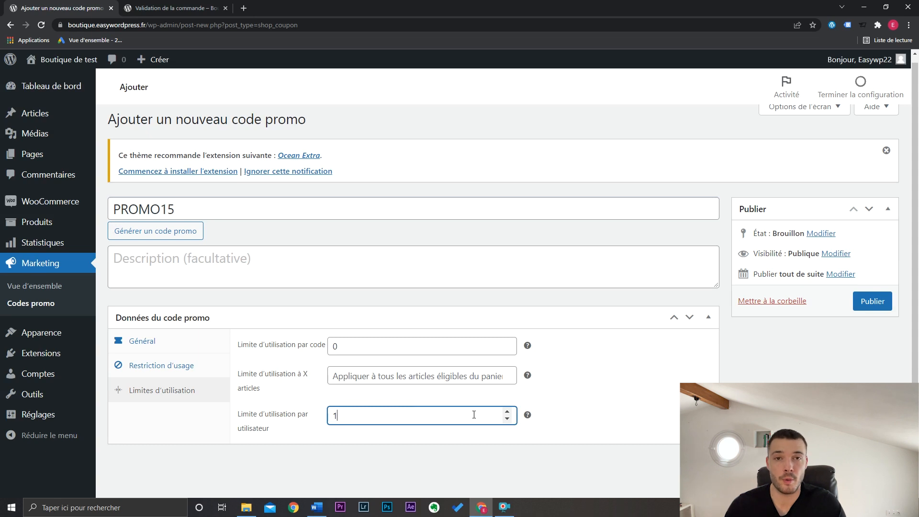
{"action": "type", "text": "20"}
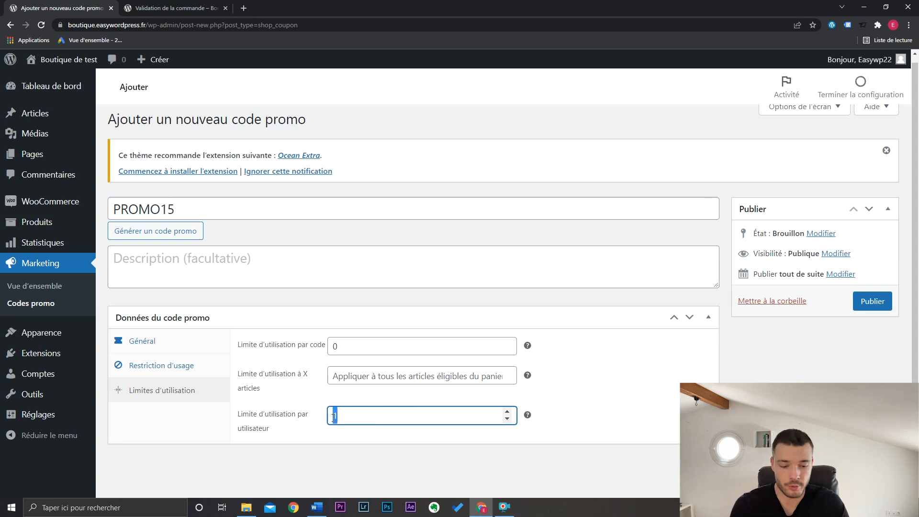
{"action": "left_click", "coordinate": [589, 375]}
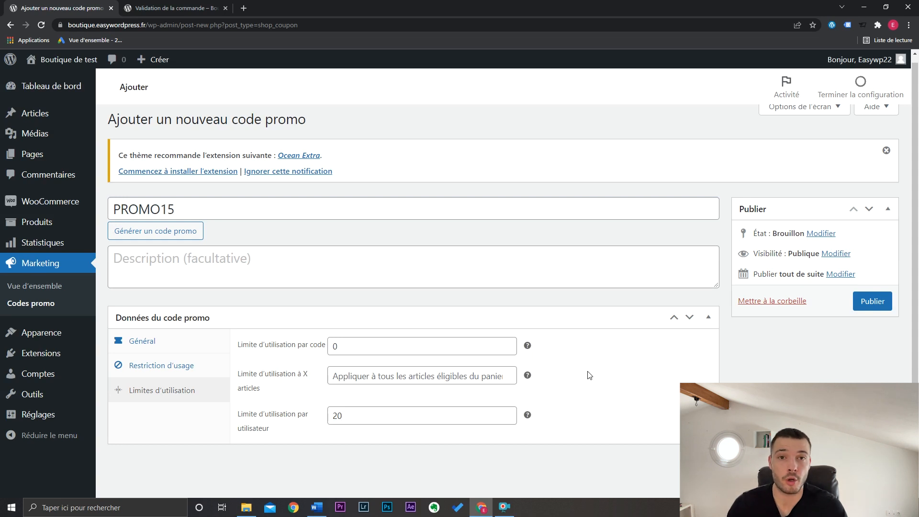
- Publish the promo code, apply PROMO15 on the shop's checkout page, and check the discount in the order summary
{"action": "left_click", "coordinate": [872, 304]}
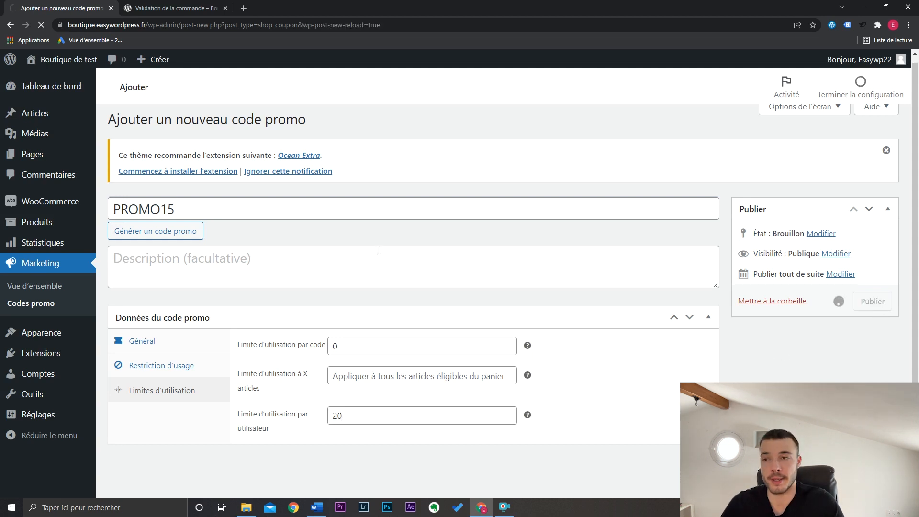
{"action": "left_click", "coordinate": [170, 5]}
{"action": "scroll", "coordinate": [380, 221], "scroll_direction": "up", "scroll_amount": 7}
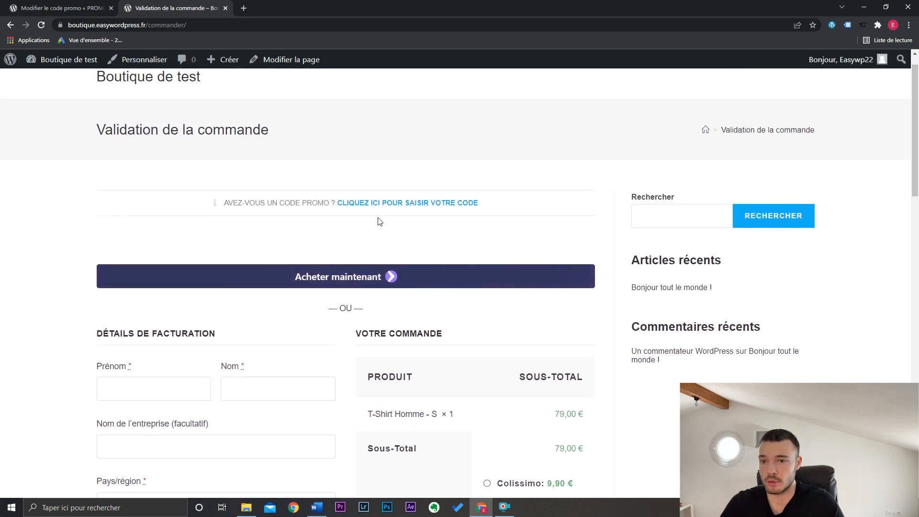
{"action": "left_click", "coordinate": [410, 206]}
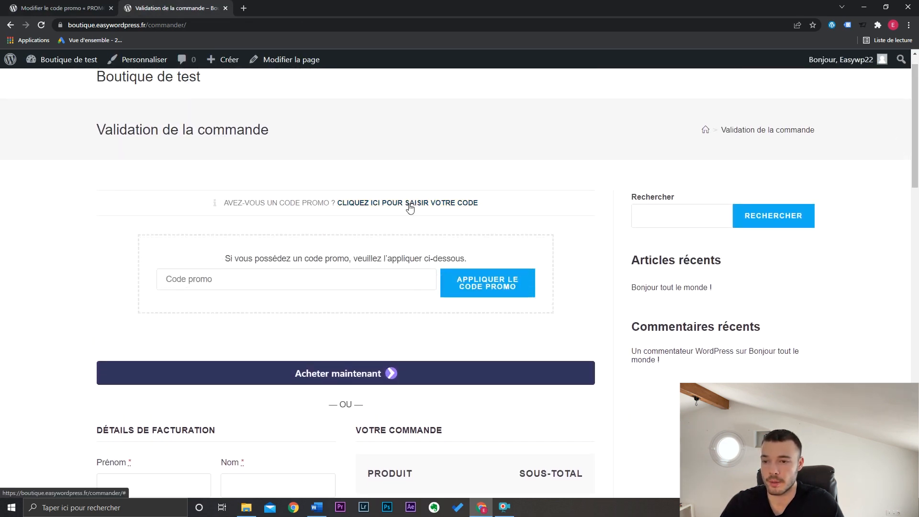
{"action": "left_click", "coordinate": [334, 278]}
{"action": "type", "text": "PROMO15"}
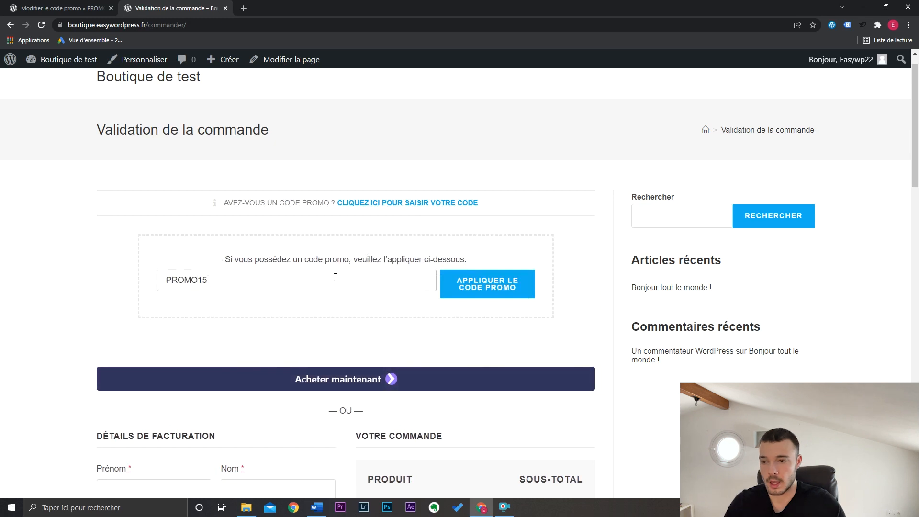
{"action": "left_click", "coordinate": [467, 282]}
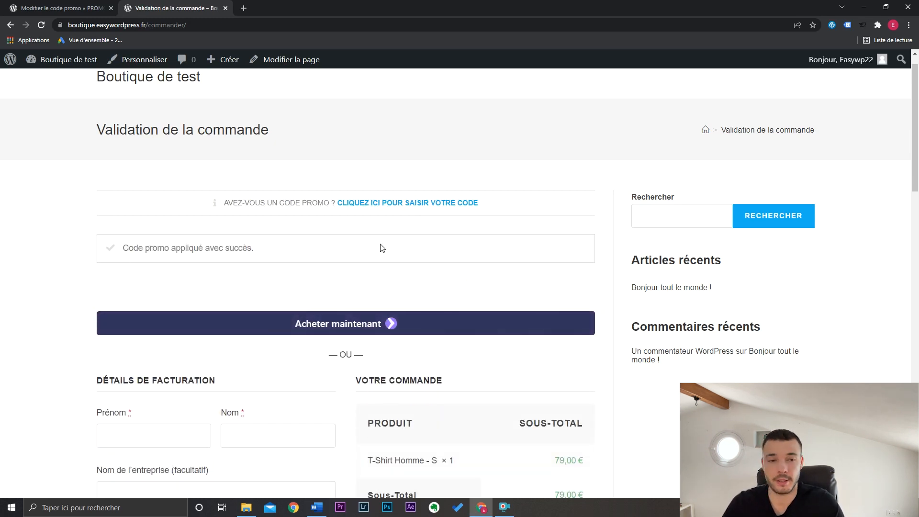
{"action": "scroll", "coordinate": [380, 246], "scroll_direction": "down", "scroll_amount": 7}
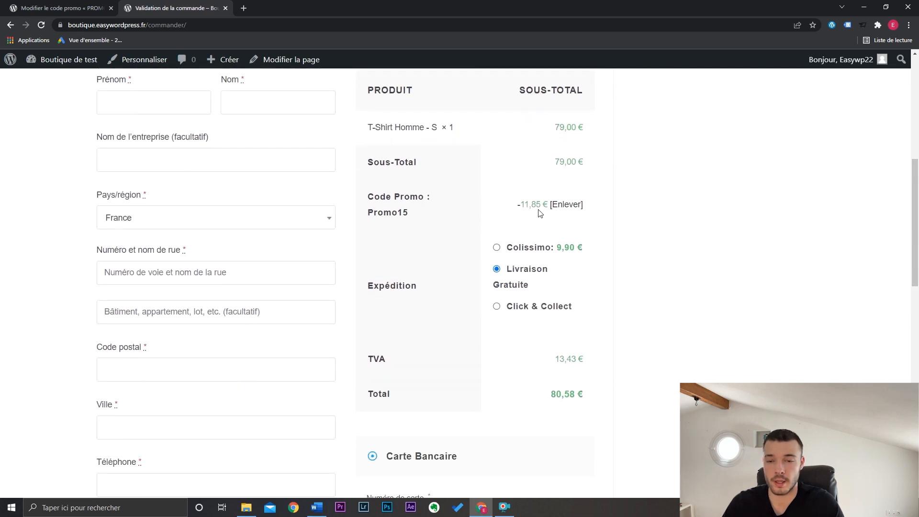
{"action": "scroll", "coordinate": [887, 240], "scroll_direction": "up", "scroll_amount": 1}
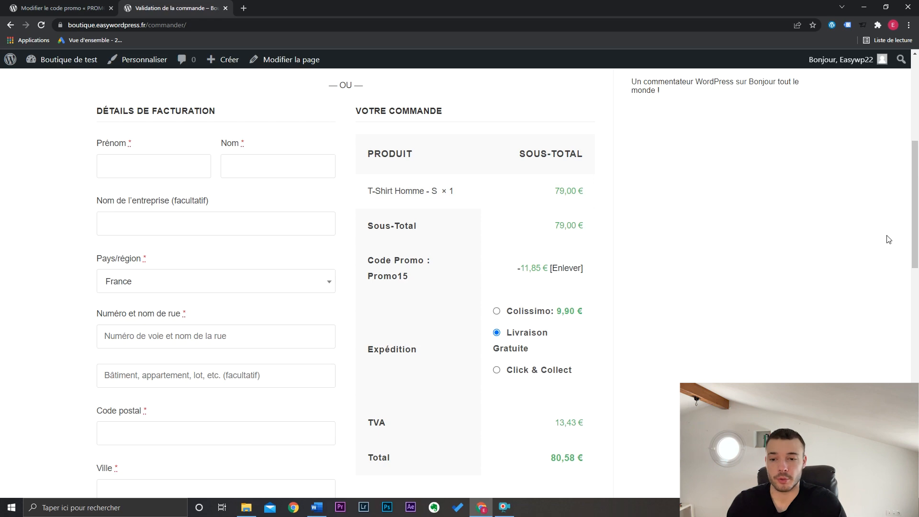
- Enable Stripe's test mode in the WooCommerce payment settings
{"action": "scroll", "coordinate": [887, 239], "scroll_direction": "down", "scroll_amount": 6}
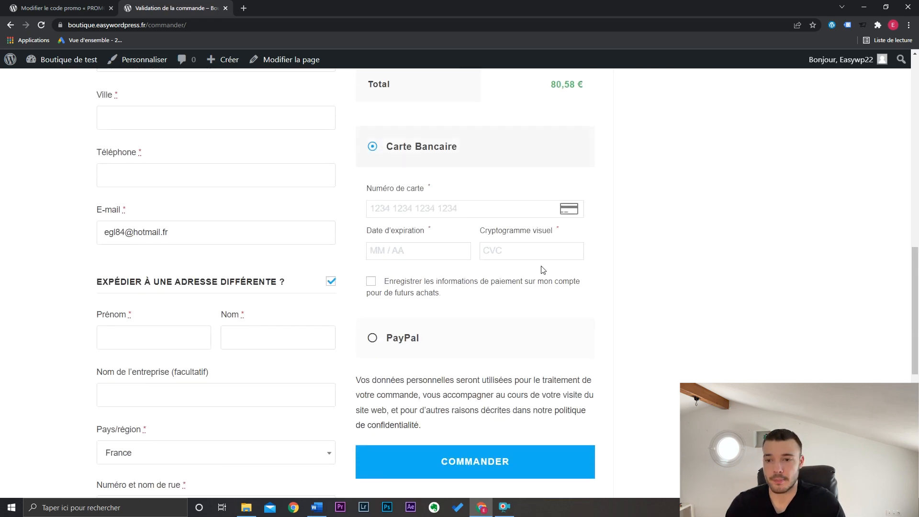
{"action": "scroll", "coordinate": [843, 293], "scroll_direction": "up", "scroll_amount": 8}
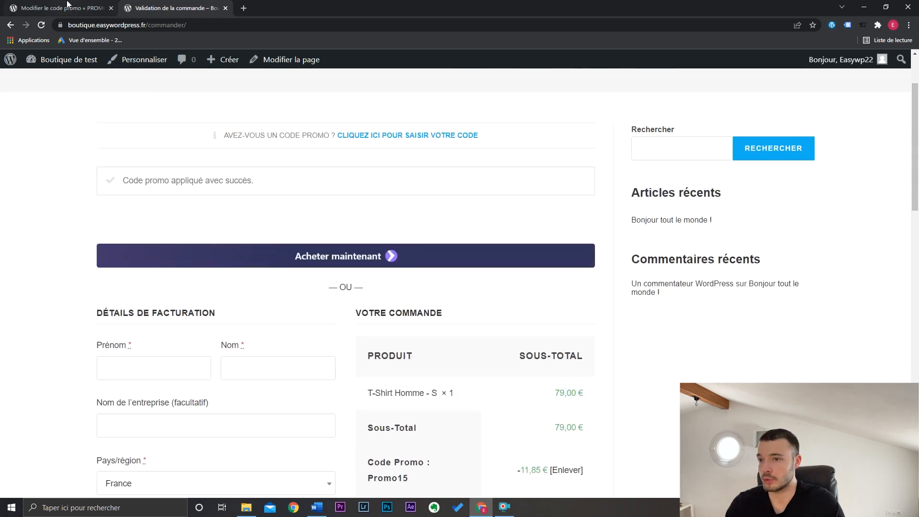
{"action": "left_click", "coordinate": [67, 6]}
{"action": "left_click", "coordinate": [134, 271]}
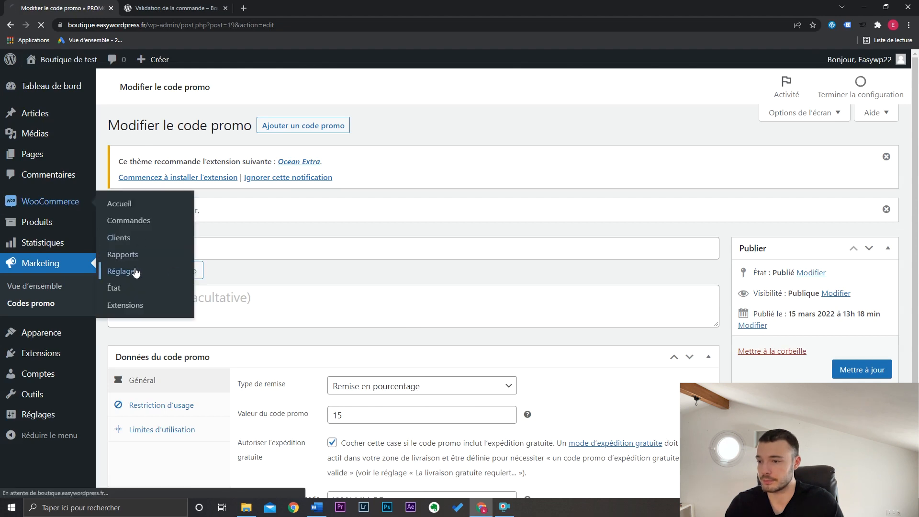
{"action": "left_click", "coordinate": [329, 144]}
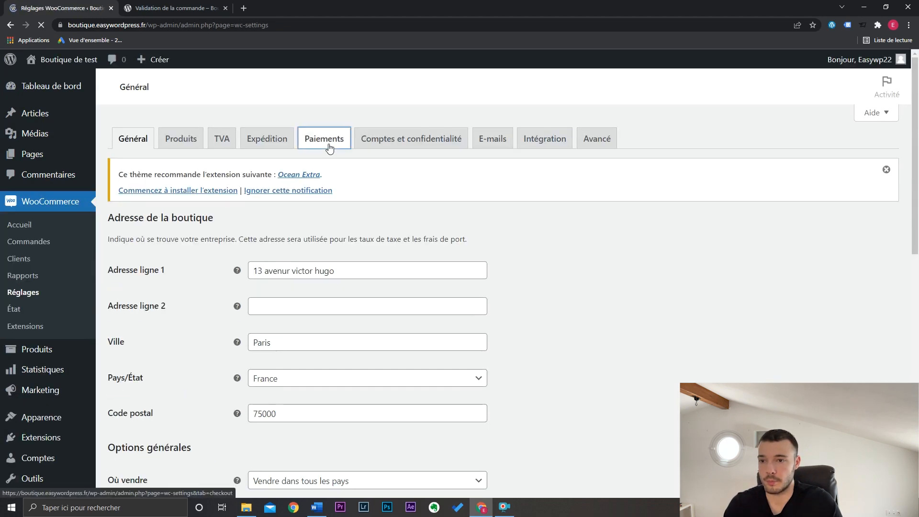
{"action": "scroll", "coordinate": [382, 310], "scroll_direction": "down", "scroll_amount": 1}
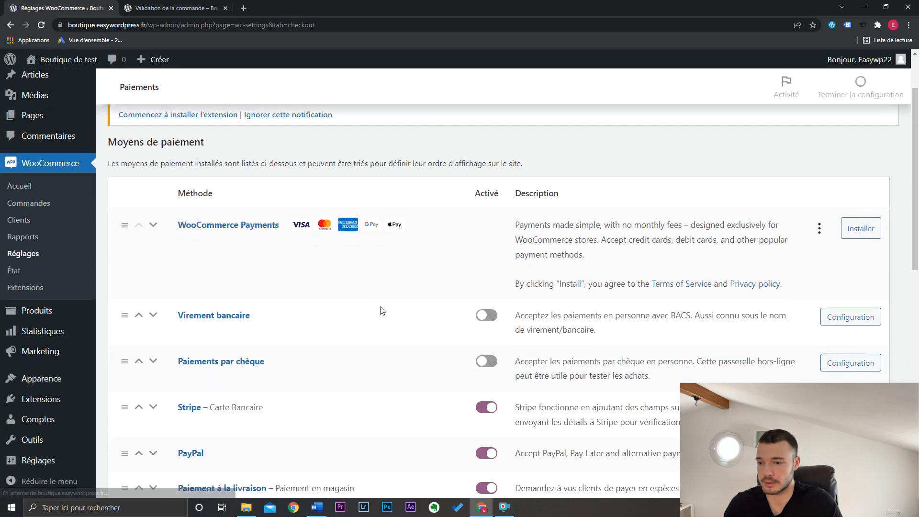
{"action": "left_click", "coordinate": [862, 355]}
{"action": "left_click", "coordinate": [322, 125]}
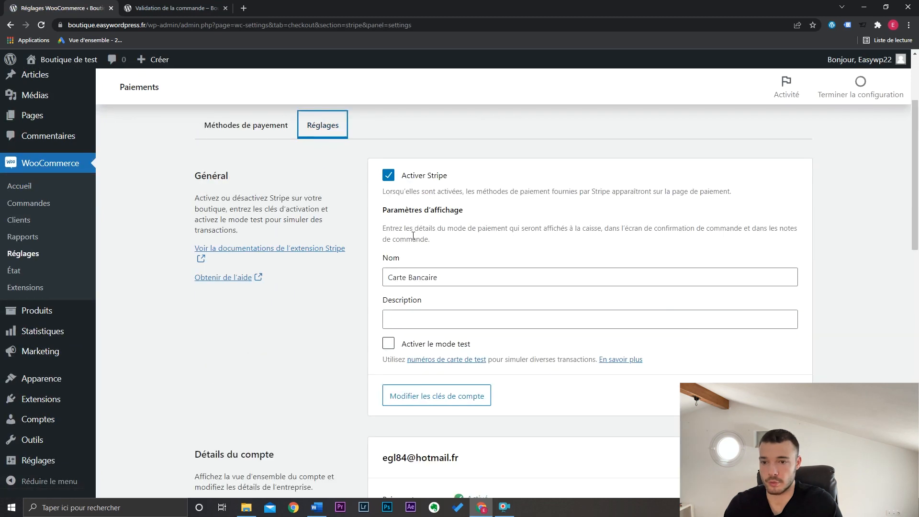
{"action": "left_click", "coordinate": [388, 343]}
- Return to the checkout page and fill in the customer's billing name and address
{"action": "left_click", "coordinate": [129, 6]}
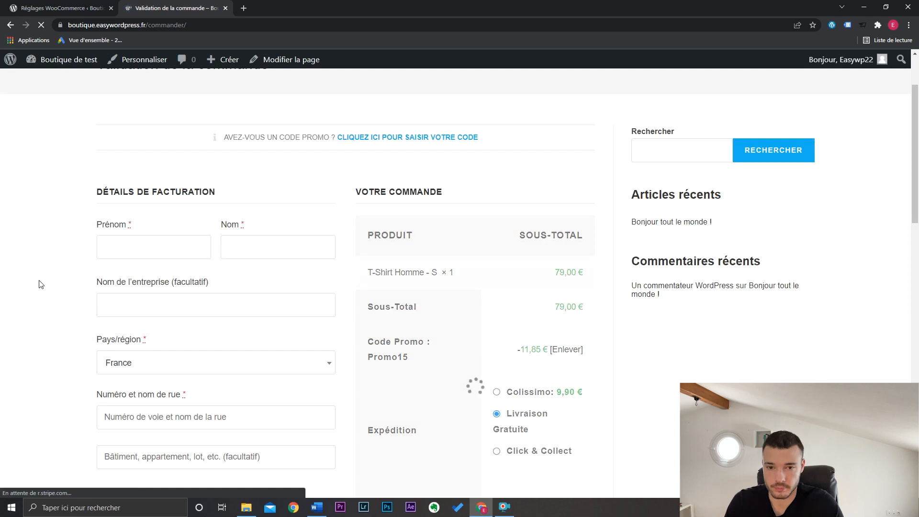
{"action": "left_click", "coordinate": [118, 246]}
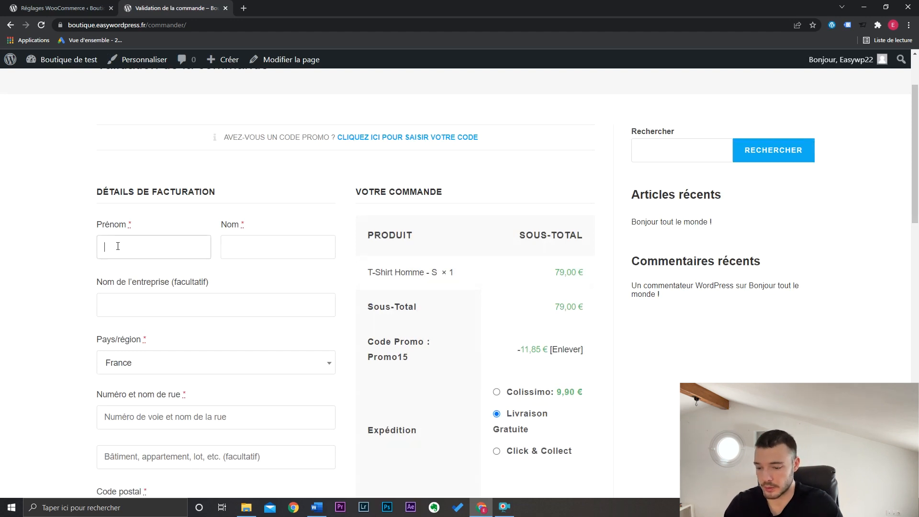
{"action": "type", "text": "Enzo"}
{"action": "key", "text": "Tab"}
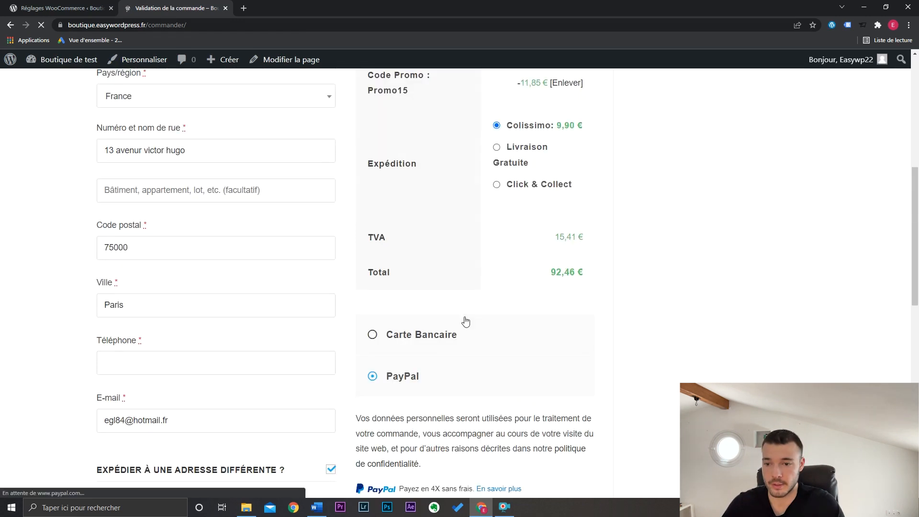
{"action": "left_click", "coordinate": [466, 321]}
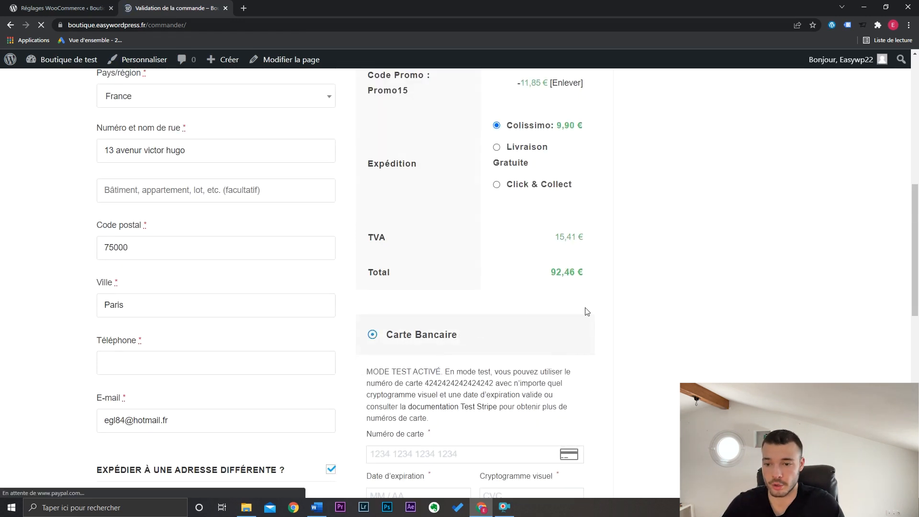
- Enter Stripe's test card number, an expiry date and the other payment details, and place the order
{"action": "scroll", "coordinate": [641, 300], "scroll_direction": "down", "scroll_amount": 4}
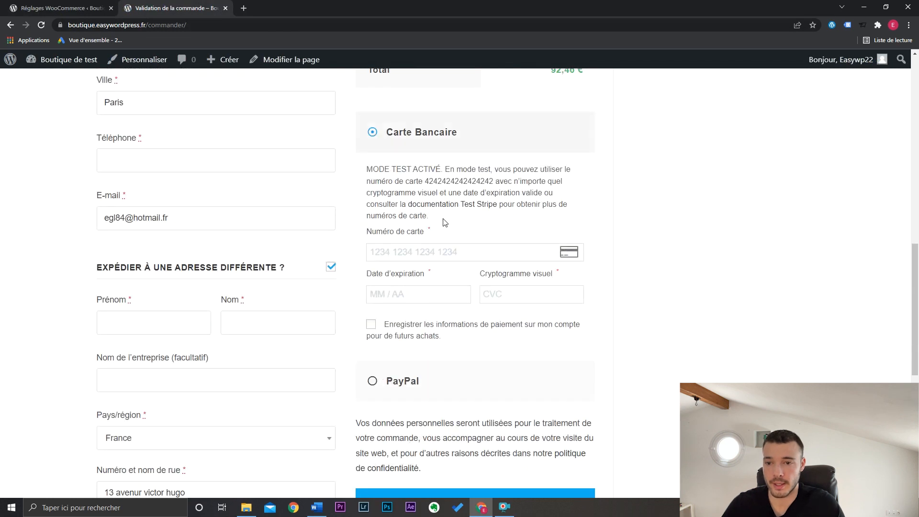
{"action": "double_click", "coordinate": [454, 181]}
{"action": "key", "text": "ctrl+v"}
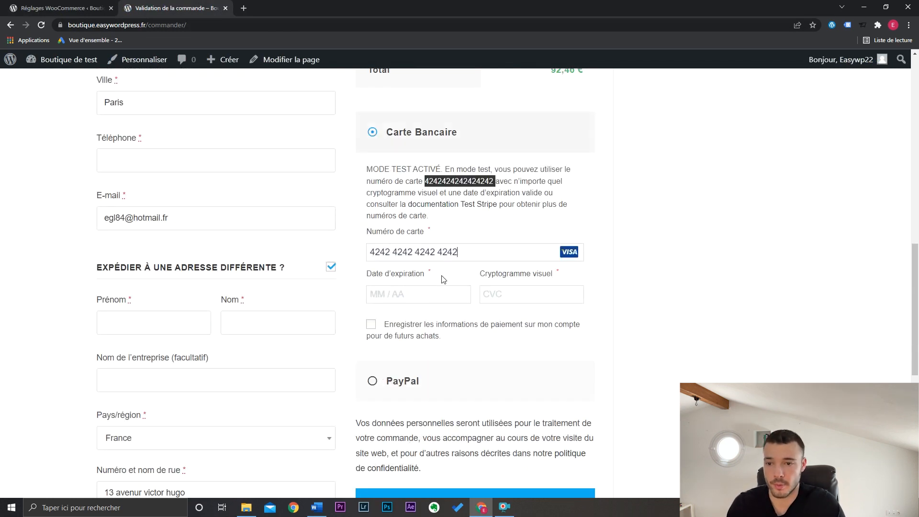
{"action": "type", "text": "09 / 26"}
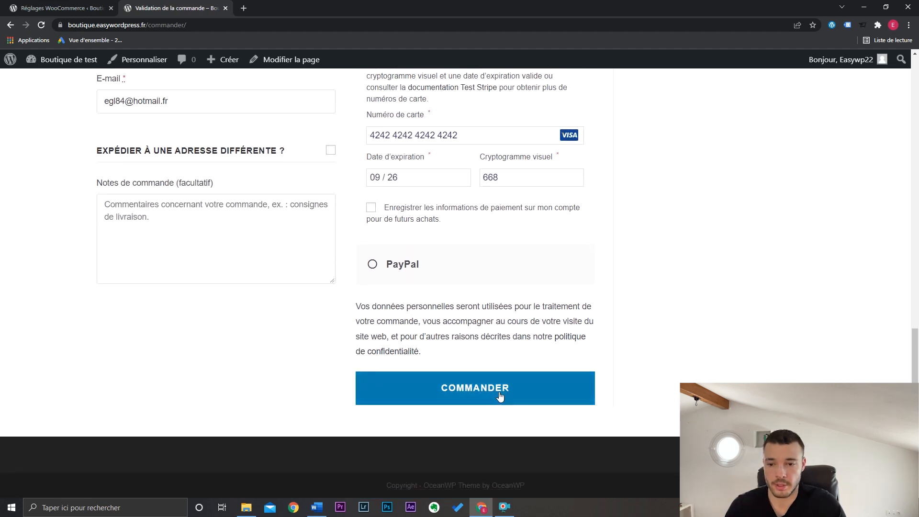
{"action": "left_click", "coordinate": [519, 395]}
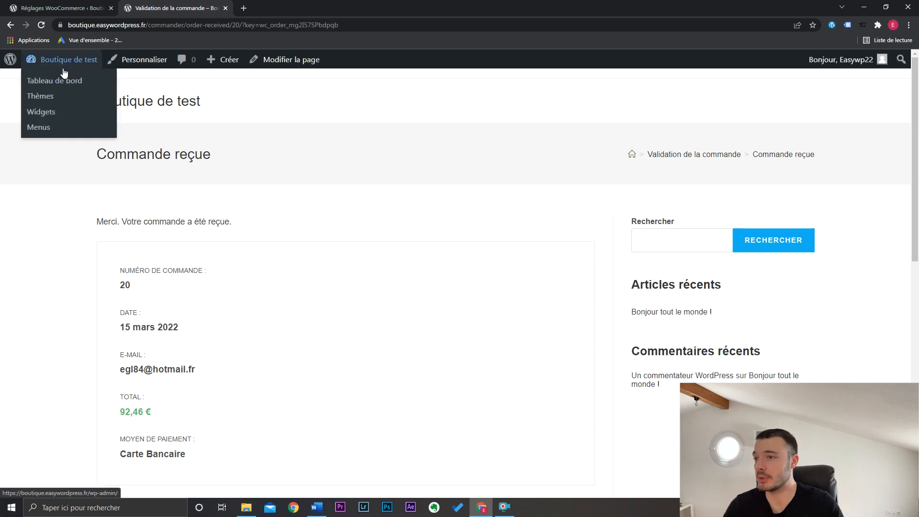
- Open the new order from the WooCommerce orders list and review its customer details, items, promo code and notes
{"action": "left_click", "coordinate": [64, 79]}
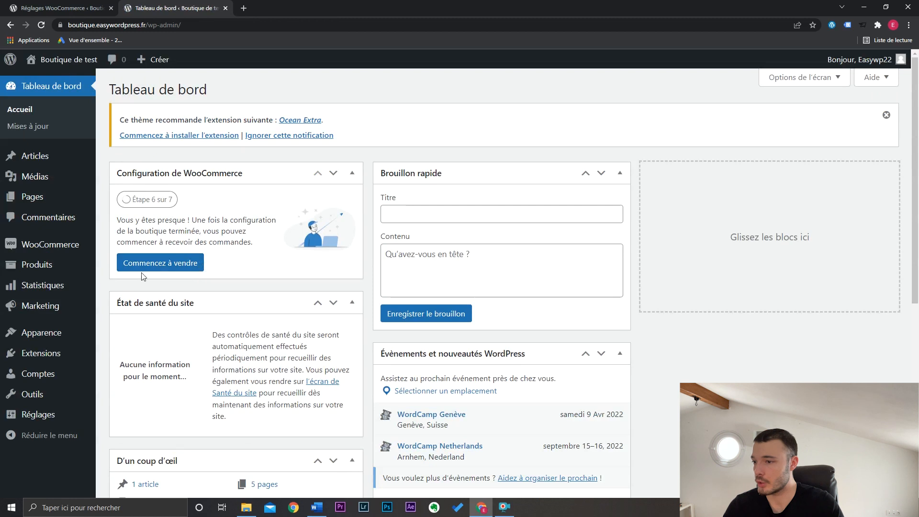
{"action": "mouse_move", "coordinate": [79, 246]}
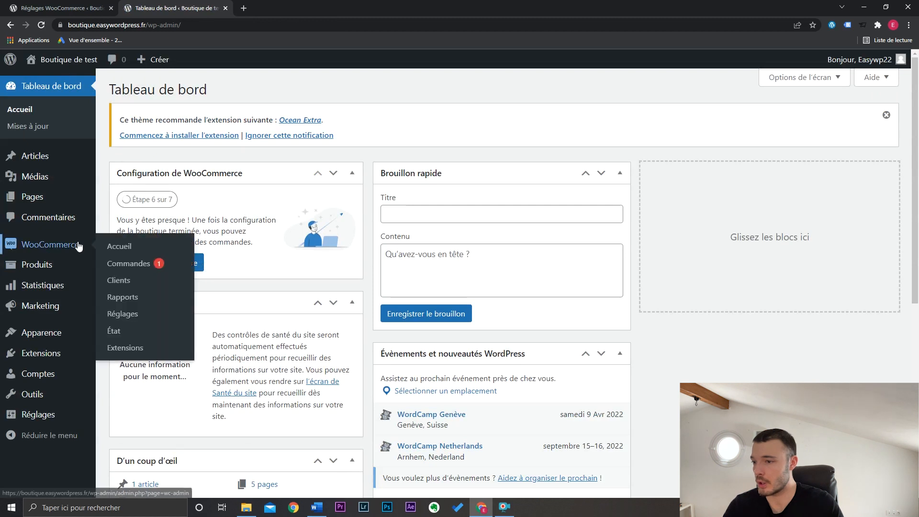
{"action": "left_click", "coordinate": [128, 263]}
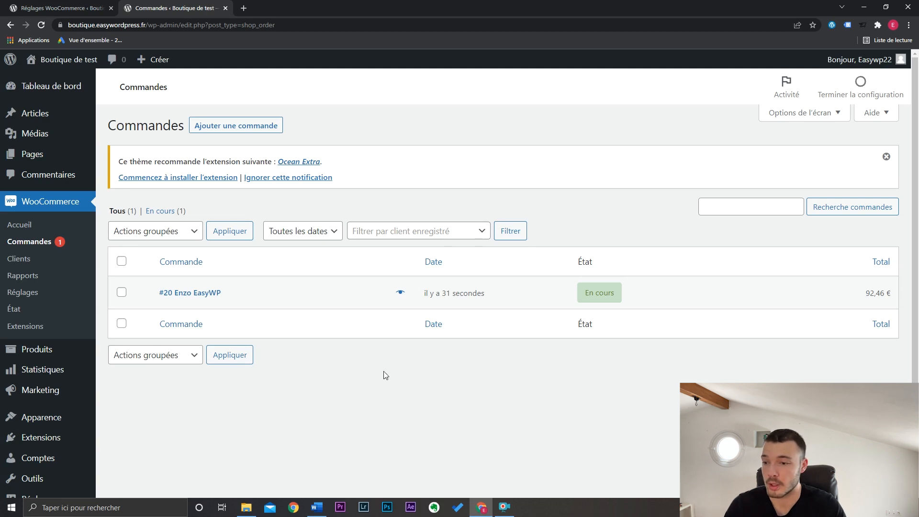
{"action": "left_click", "coordinate": [203, 293]}
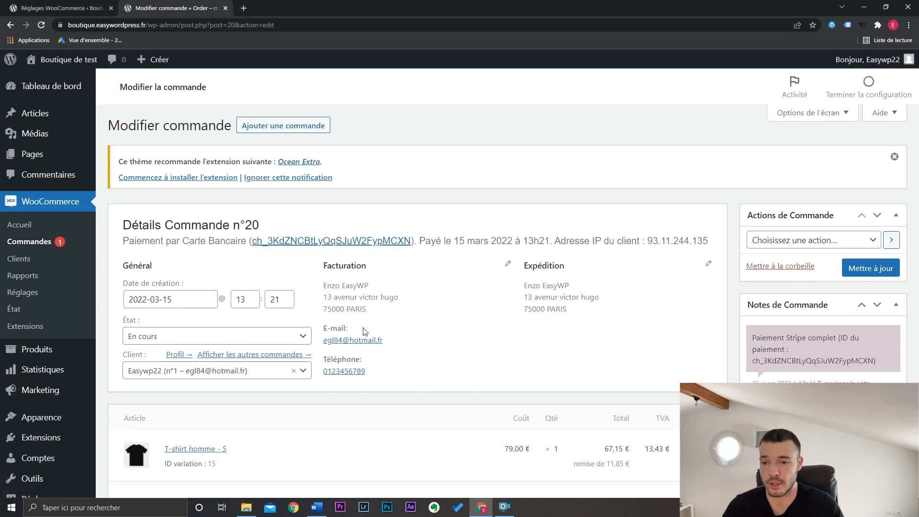
{"action": "scroll", "coordinate": [545, 316], "scroll_direction": "down", "scroll_amount": 5}
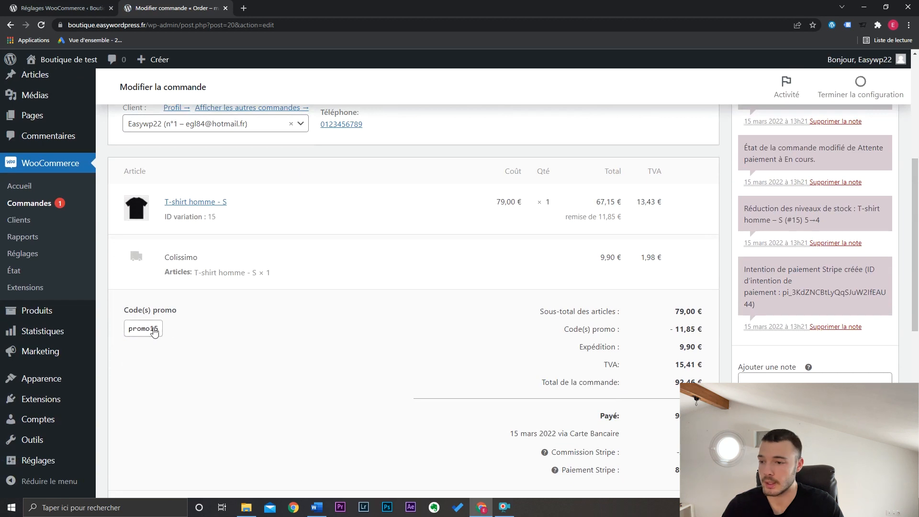
{"action": "mouse_move", "coordinate": [142, 337]}
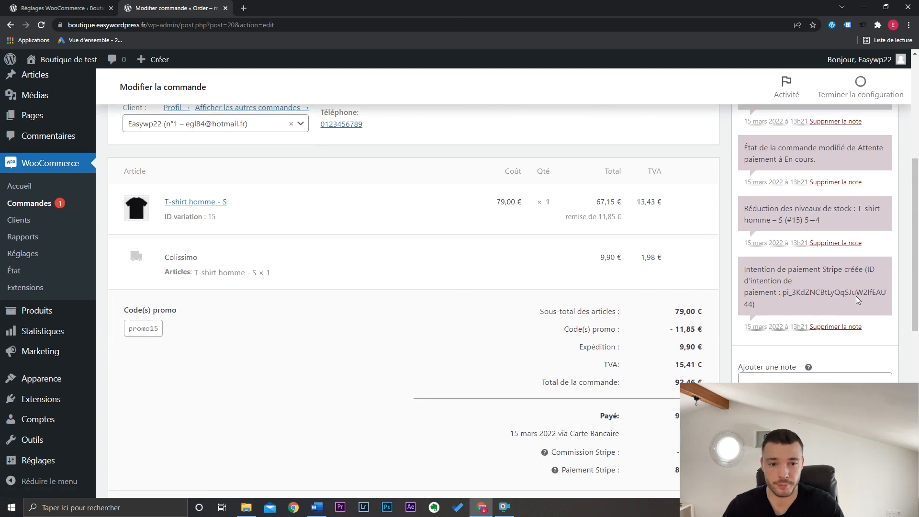
{"action": "scroll", "coordinate": [857, 300], "scroll_direction": "up", "scroll_amount": 5}
- Mark the new order as completed (Marquer terminée) in the orders list with a bulk action
{"action": "left_click", "coordinate": [40, 246]}
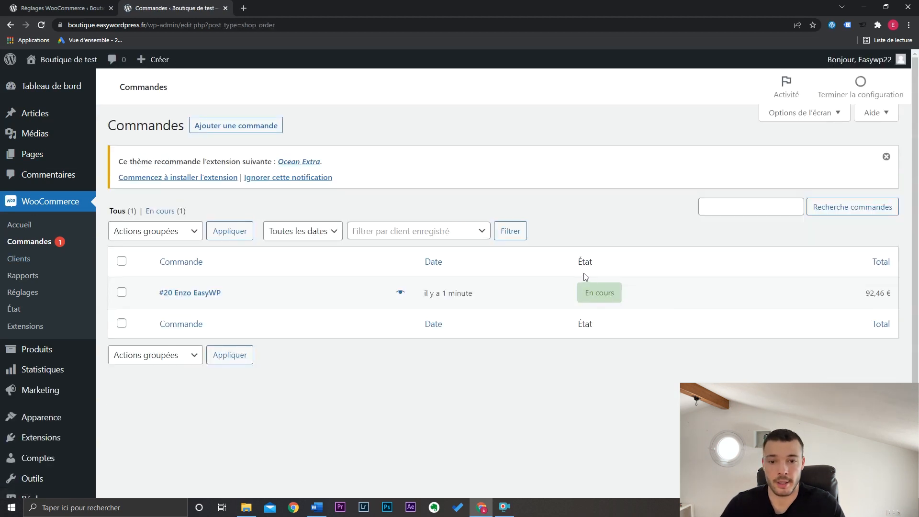
{"action": "mouse_move", "coordinate": [593, 299]}
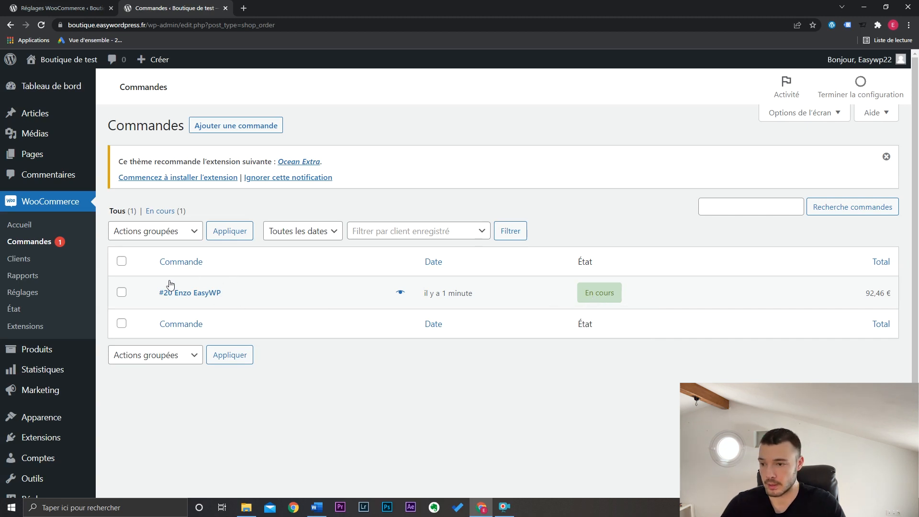
{"action": "left_click", "coordinate": [121, 291]}
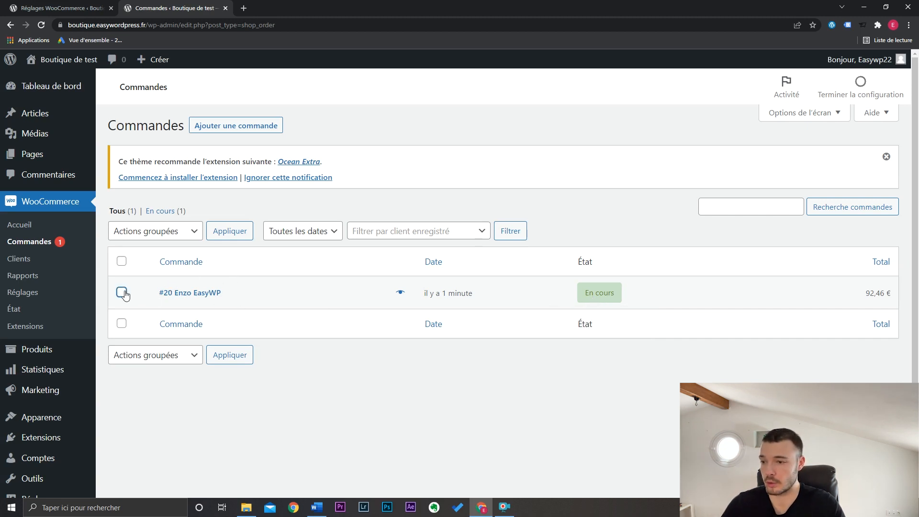
{"action": "left_click", "coordinate": [171, 233]}
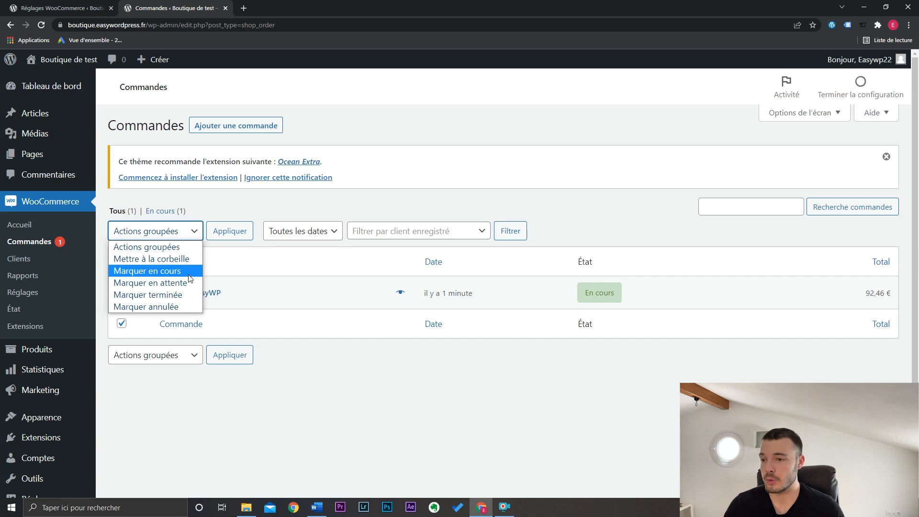
{"action": "left_click", "coordinate": [188, 299]}
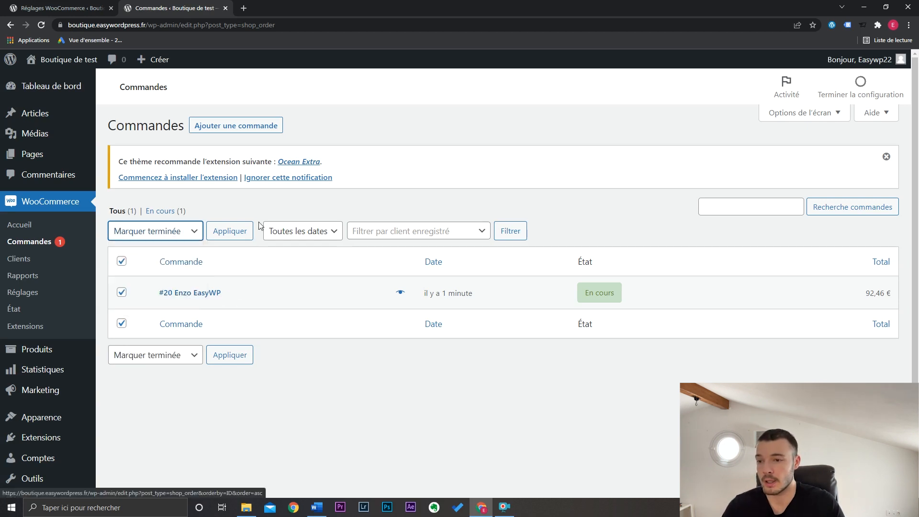
{"action": "left_click", "coordinate": [245, 231]}
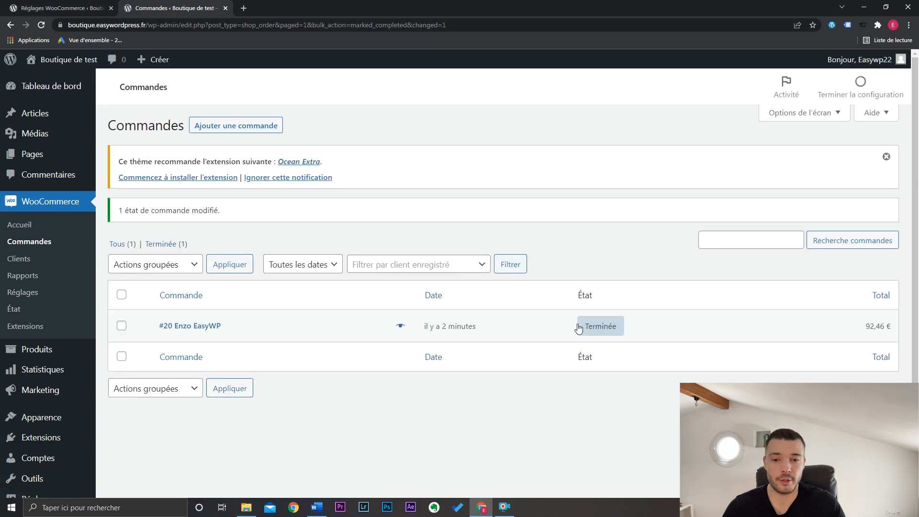
{"action": "mouse_move", "coordinate": [584, 331]}
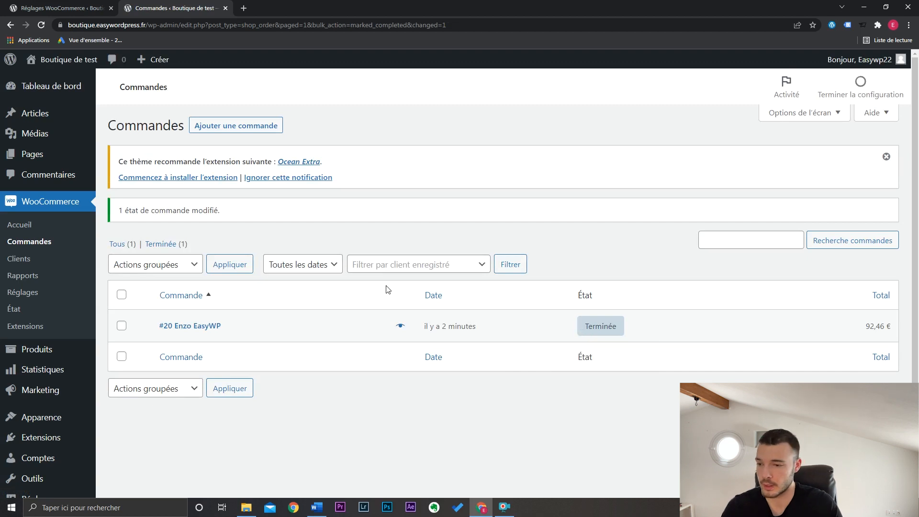
- Look over the available bulk order actions and the payment method behind the order's total
{"action": "left_click", "coordinate": [151, 270]}
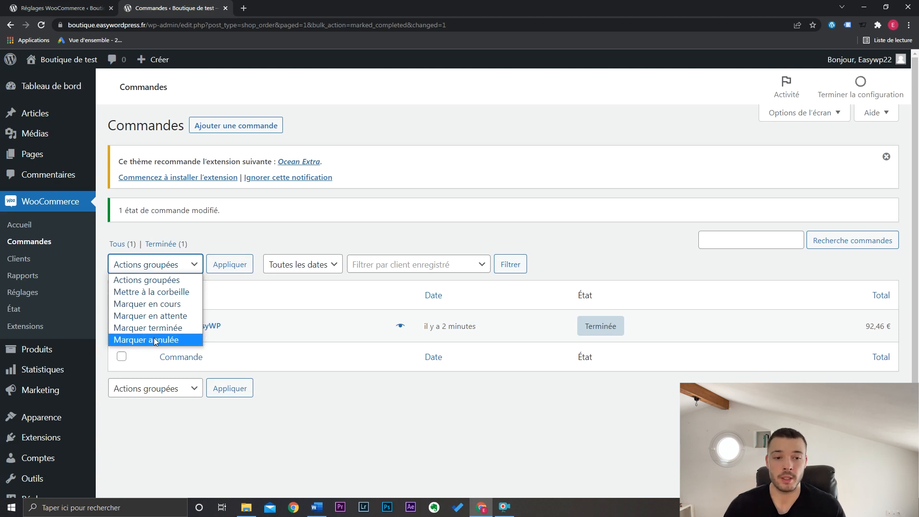
{"action": "mouse_move", "coordinate": [883, 328]}
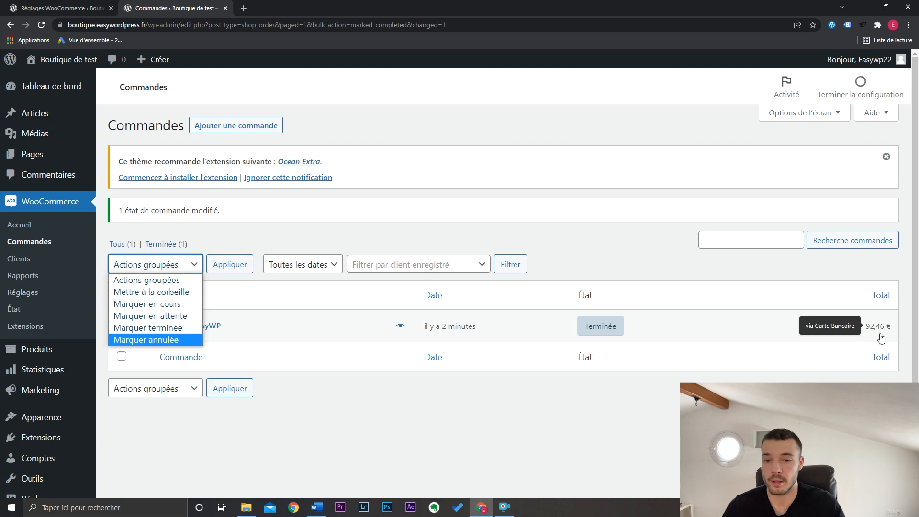
- Switch to Outlook and read through the customer e-mails the shop sent for the order being received and being completed
{"action": "left_click", "coordinate": [756, 411]}
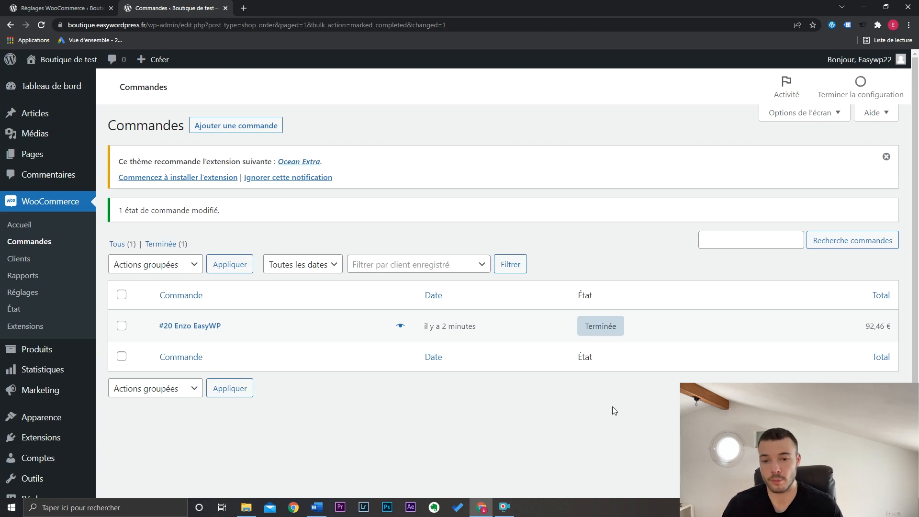
{"action": "mouse_move", "coordinate": [609, 330]}
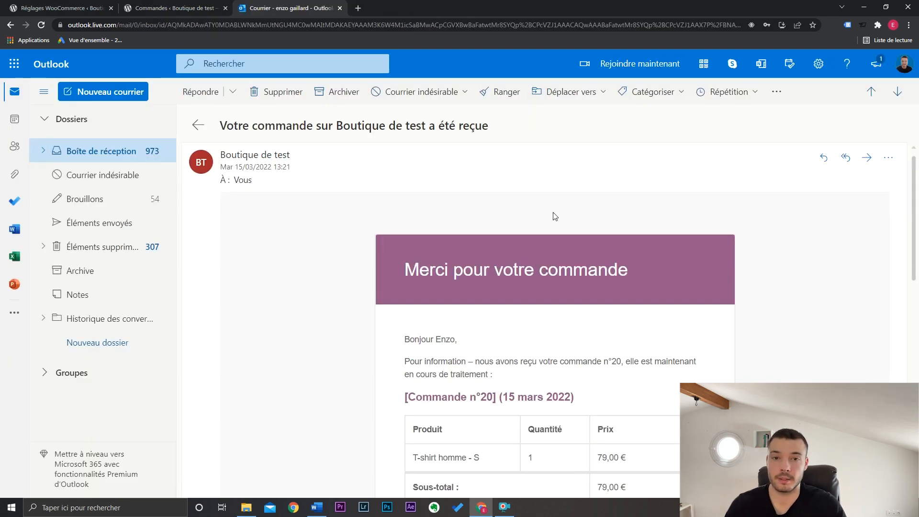
{"action": "left_click_drag", "start_coordinate": [221, 128], "coordinate": [504, 126]}
{"action": "left_click", "coordinate": [504, 127]}
{"action": "scroll", "coordinate": [773, 254], "scroll_direction": "down", "scroll_amount": 2}
{"action": "scroll", "coordinate": [773, 254], "scroll_direction": "up", "scroll_amount": 1}
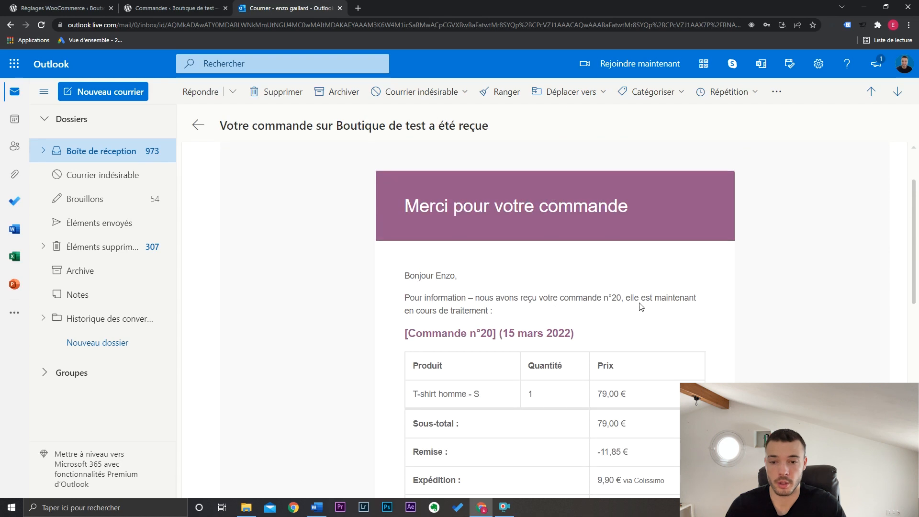
{"action": "scroll", "coordinate": [582, 349], "scroll_direction": "down", "scroll_amount": 3}
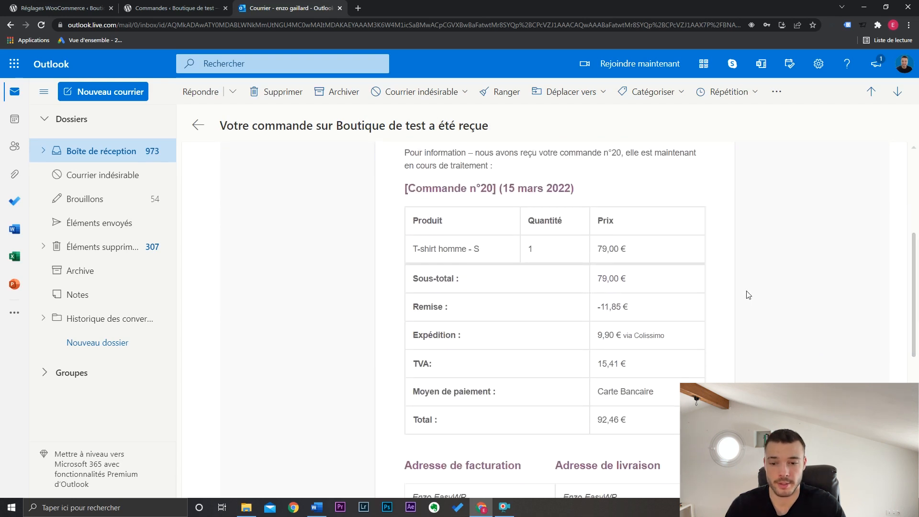
{"action": "scroll", "coordinate": [745, 293], "scroll_direction": "down", "scroll_amount": 5}
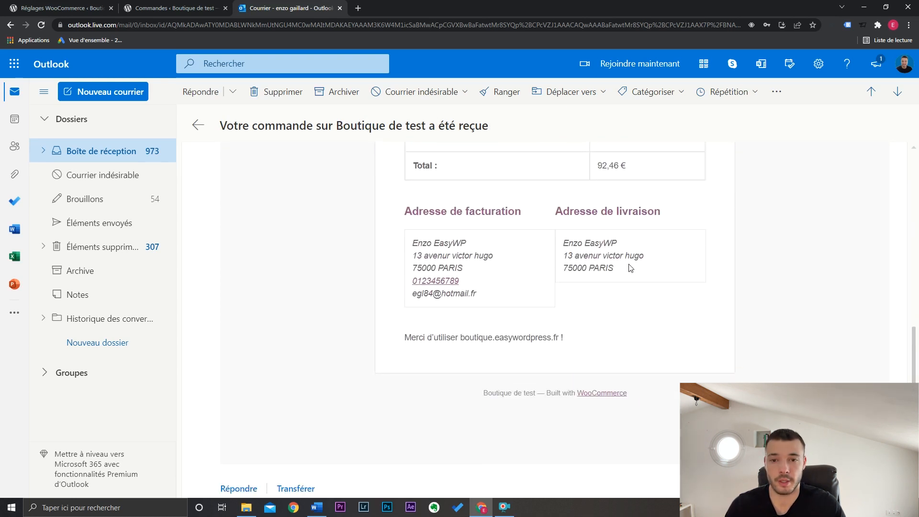
{"action": "scroll", "coordinate": [629, 267], "scroll_direction": "up", "scroll_amount": 10}
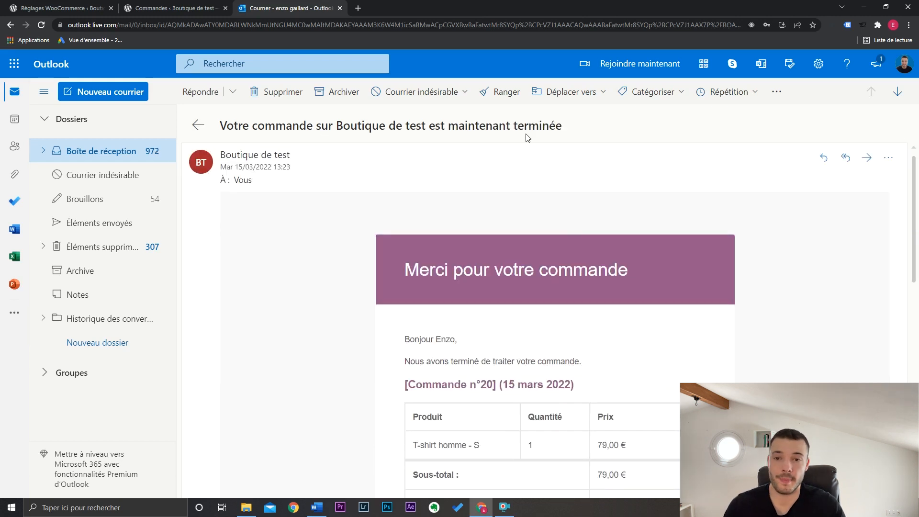
{"action": "mouse_move", "coordinate": [909, 265]}
{"action": "left_mouse_down"}
{"action": "mouse_move", "coordinate": [916, 350]}
{"action": "mouse_move", "coordinate": [915, 251]}
{"action": "left_mouse_up"}
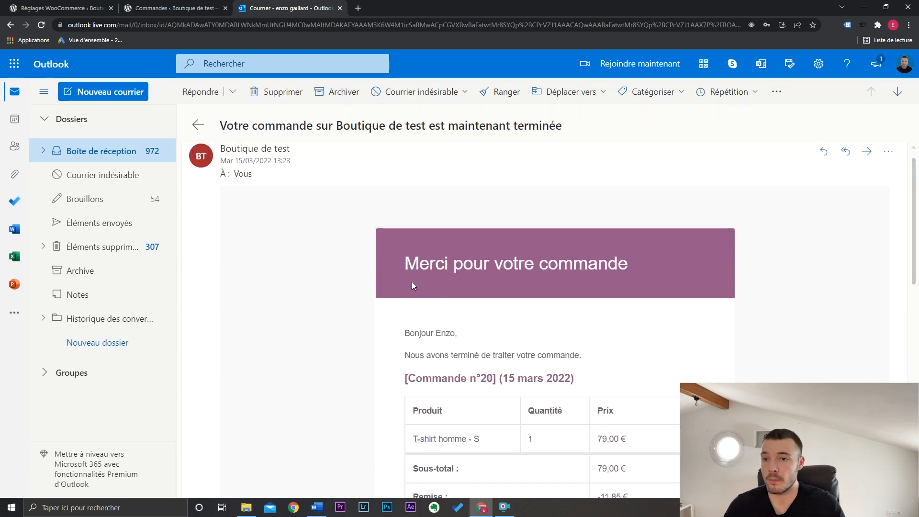
{"action": "scroll", "coordinate": [402, 273], "scroll_direction": "up", "scroll_amount": 1}
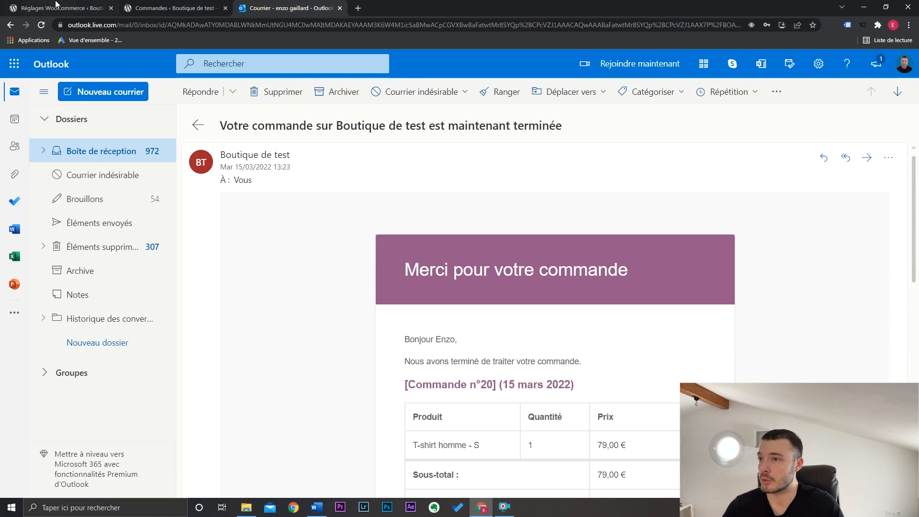
- Return to the WooCommerce settings and open the Commande en cours notification from the e-mail notifications list
{"action": "left_click", "coordinate": [56, 5]}
{"action": "left_click", "coordinate": [56, 255]}
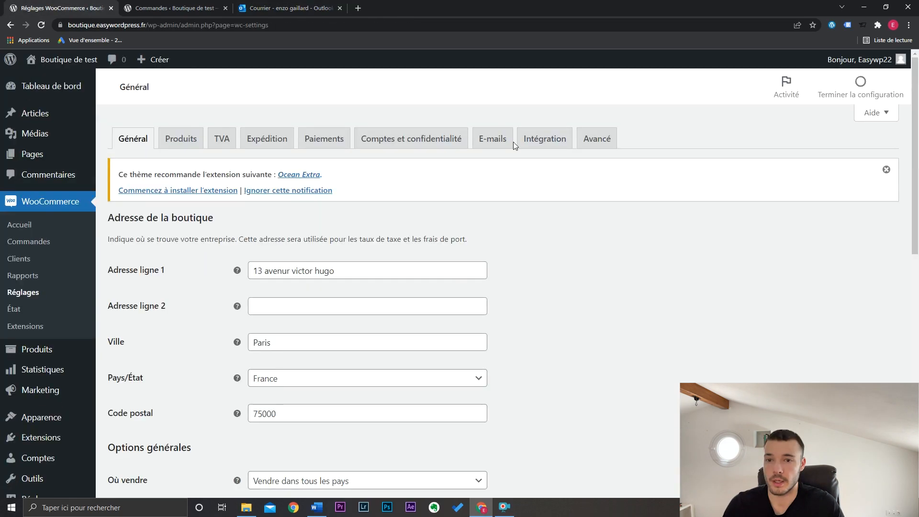
{"action": "left_click", "coordinate": [497, 141]}
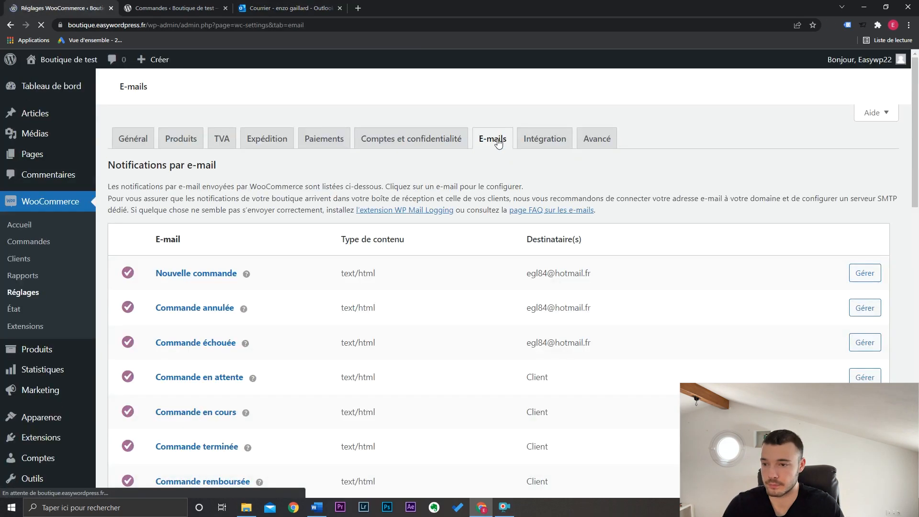
{"action": "scroll", "coordinate": [917, 163], "scroll_direction": "down", "scroll_amount": 1}
{"action": "scroll", "coordinate": [917, 163], "scroll_direction": "down", "scroll_amount": 2}
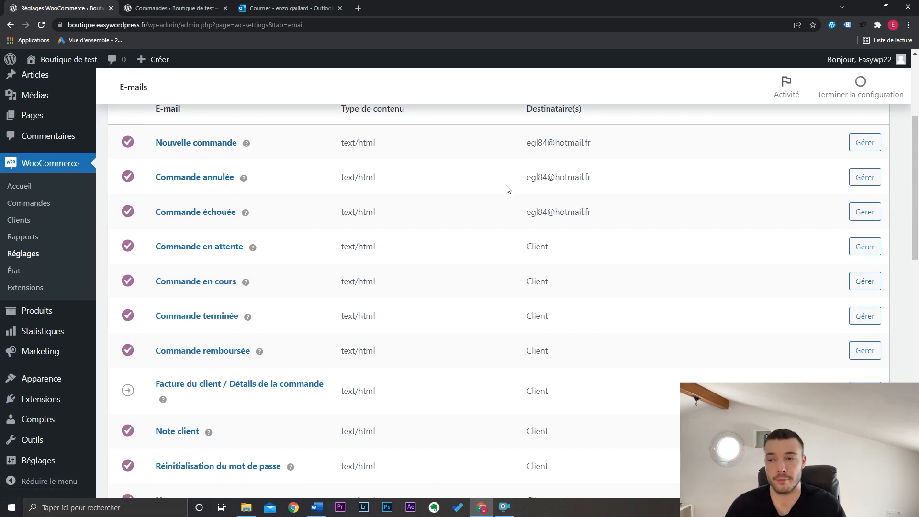
{"action": "scroll", "coordinate": [507, 189], "scroll_direction": "down", "scroll_amount": 2}
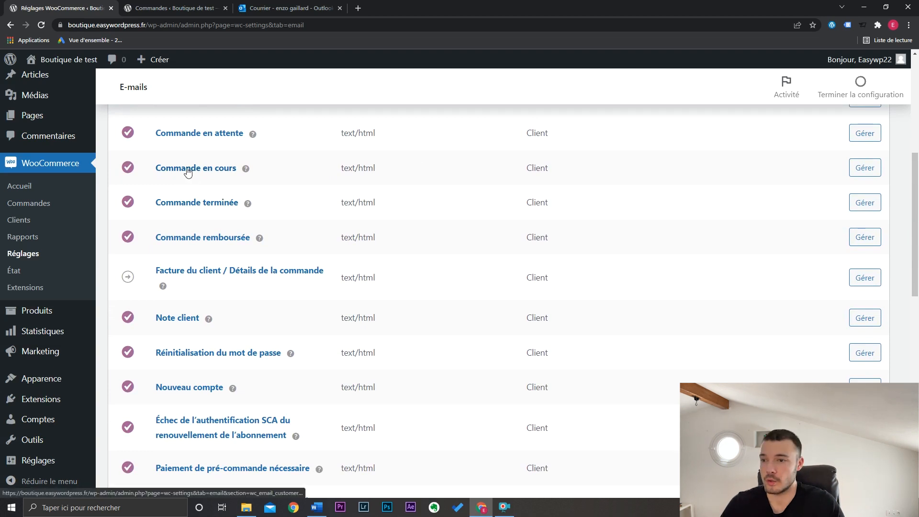
{"action": "left_click", "coordinate": [862, 167]}
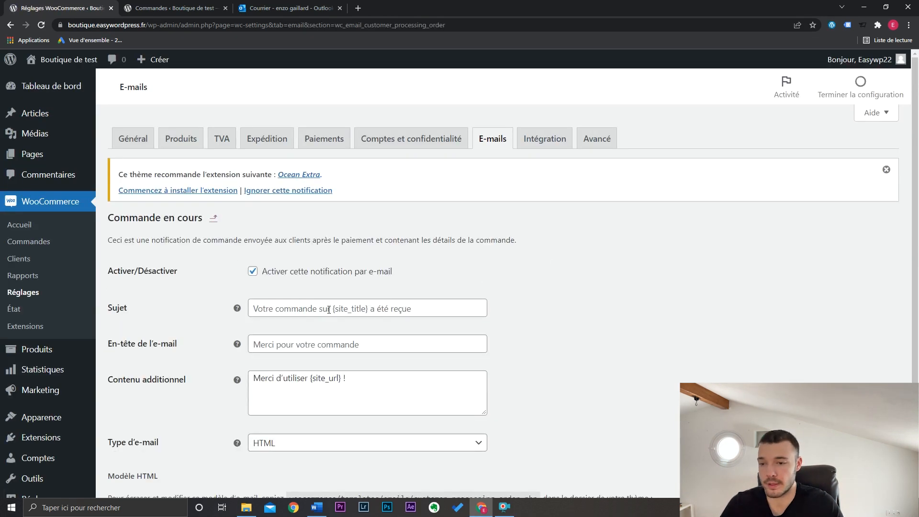
- Replace the additional content with "Votre commande va être traitée dans les meilleurs délais. Vous recevrez un e-mail dès qu'elle sera expédiée." and save
{"action": "scroll", "coordinate": [615, 320], "scroll_direction": "down", "scroll_amount": 2}
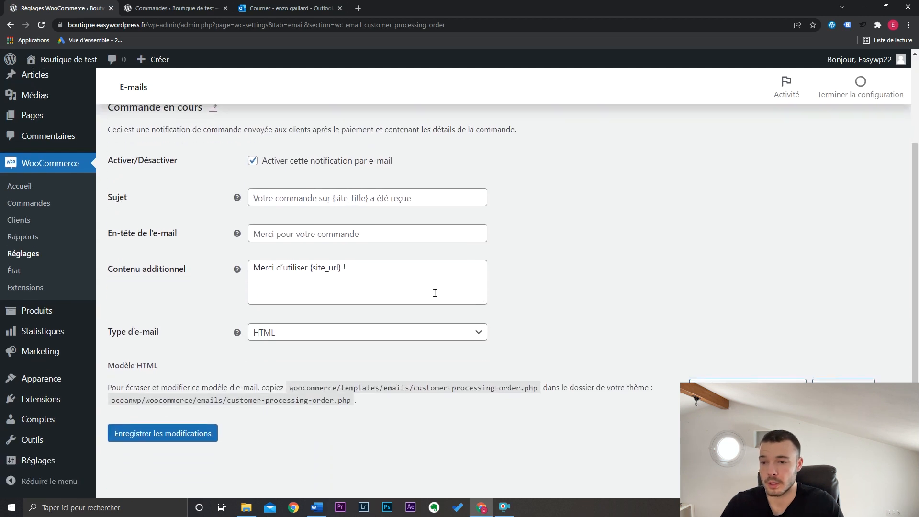
{"action": "left_click_drag", "start_coordinate": [346, 267], "coordinate": [252, 263]}
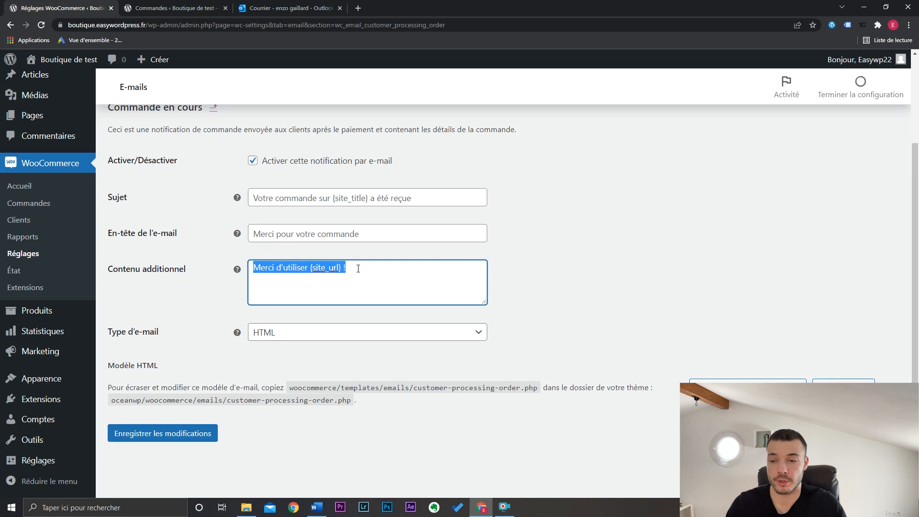
{"action": "key", "text": "BackSpace"}
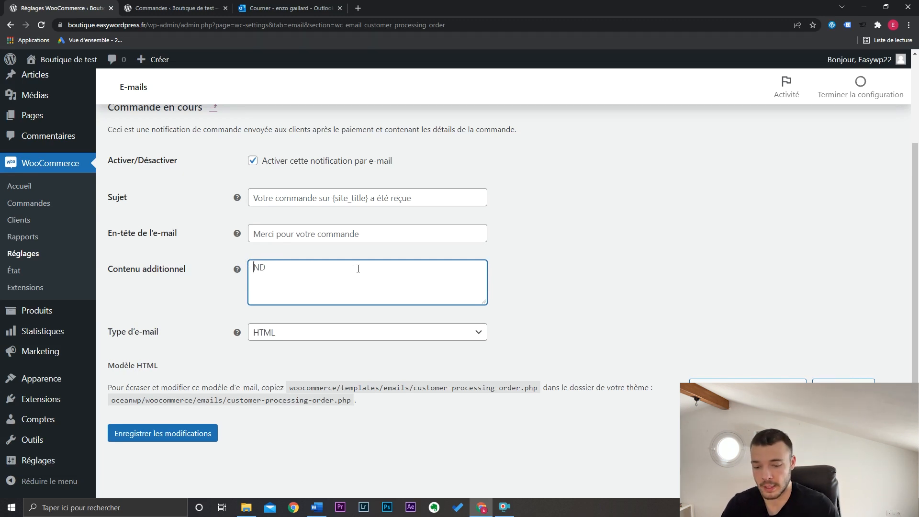
{"action": "type", "text": "tre comma"}
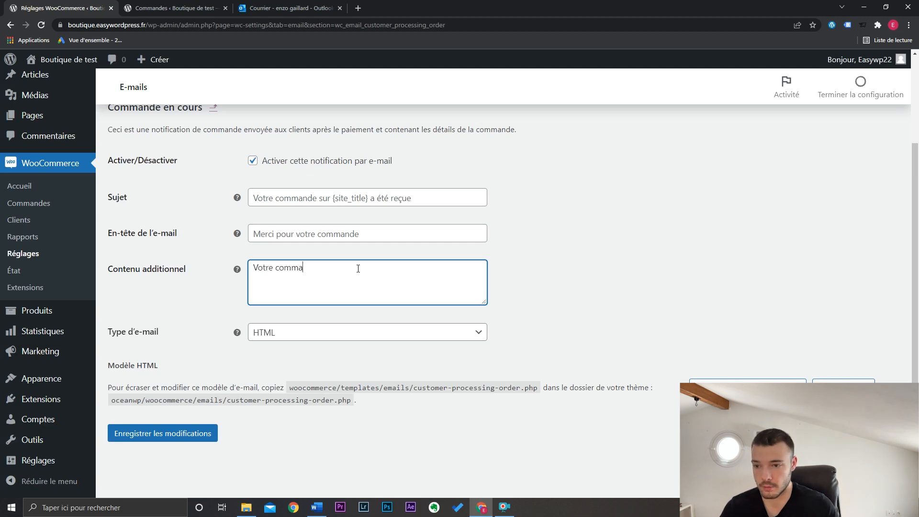
{"action": "type", "text": "nde va être traitée dans les meilleurs délais."}
{"action": "key", "text": "Return"}
{"action": "type", "text": "Vous recevrez u"}
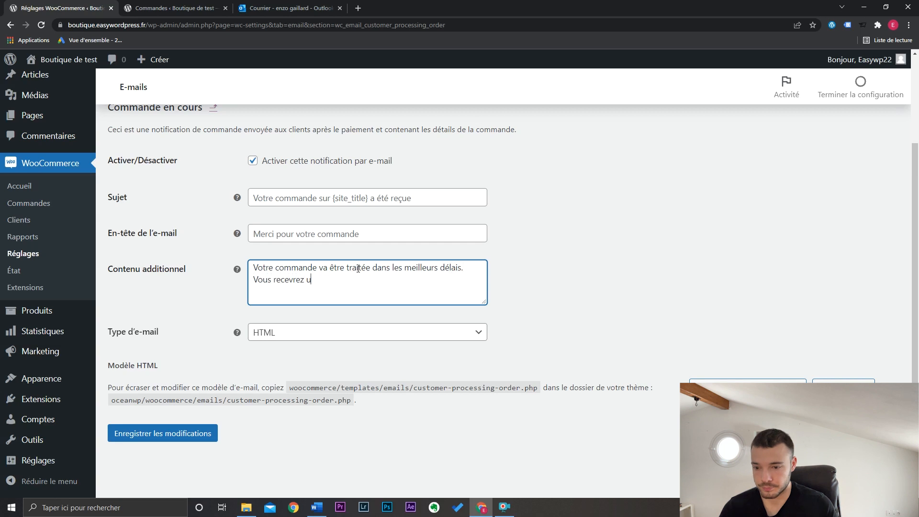
{"action": "type", "text": "n e-mail dès"}
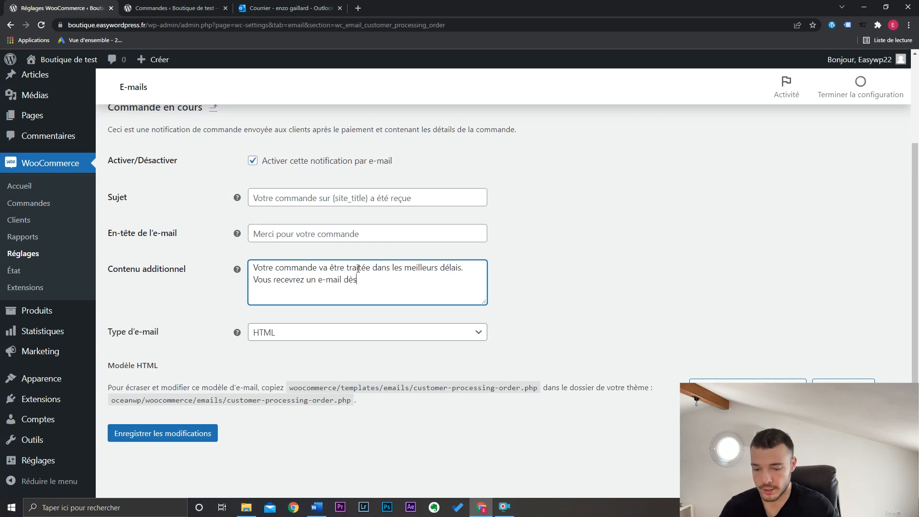
{"action": "type", "text": " qu'elle sera expédiée."}
{"action": "left_click", "coordinate": [198, 435]}
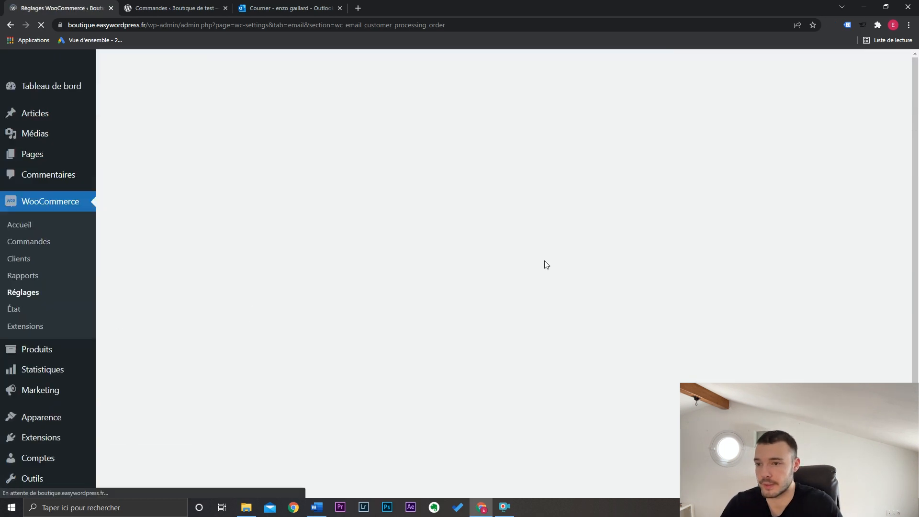
- Open the Commande terminée notification and set both its subject and its e-mail heading to "Votre commande a été expédiée"
{"action": "left_click", "coordinate": [495, 142]}
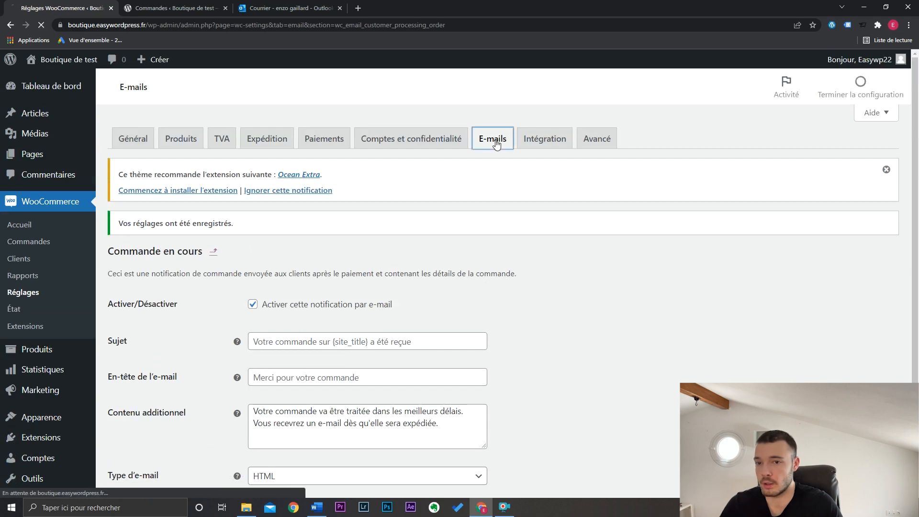
{"action": "scroll", "coordinate": [813, 287], "scroll_direction": "down", "scroll_amount": 4}
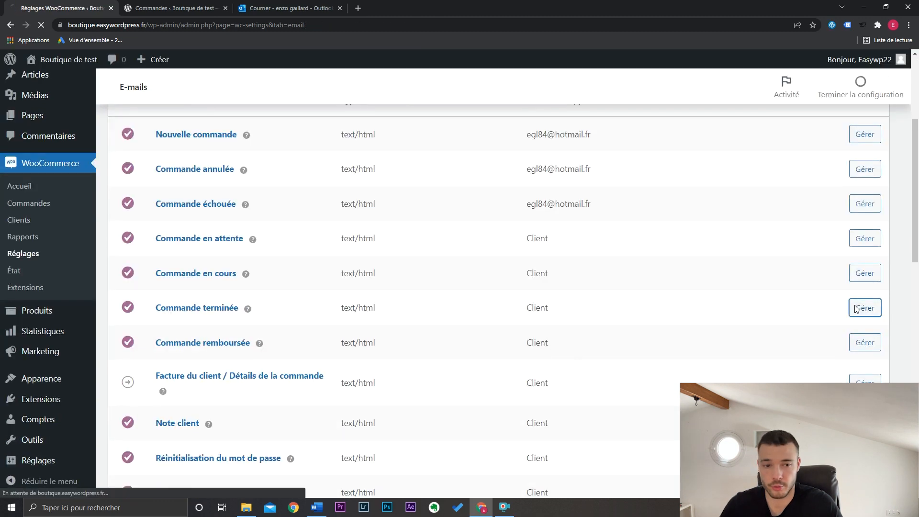
{"action": "left_click", "coordinate": [857, 308]}
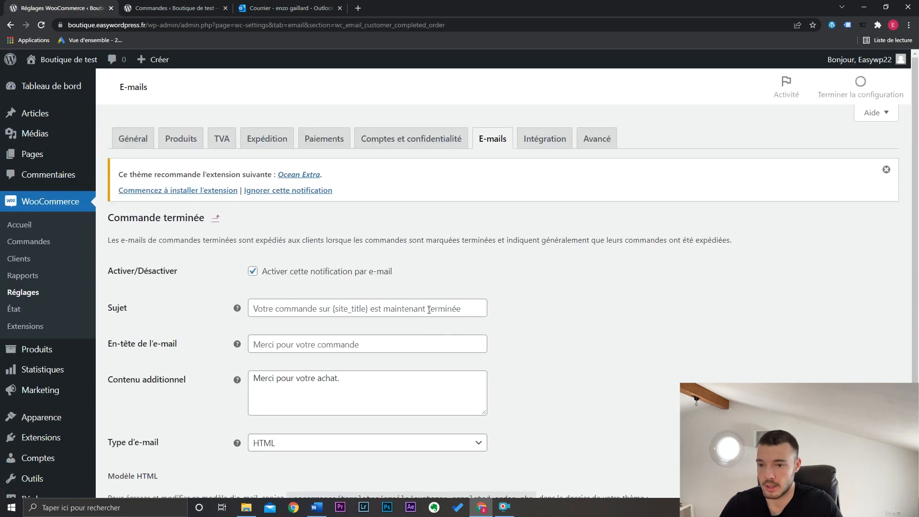
{"action": "left_click", "coordinate": [357, 310]}
{"action": "type", "text": "Vot"}
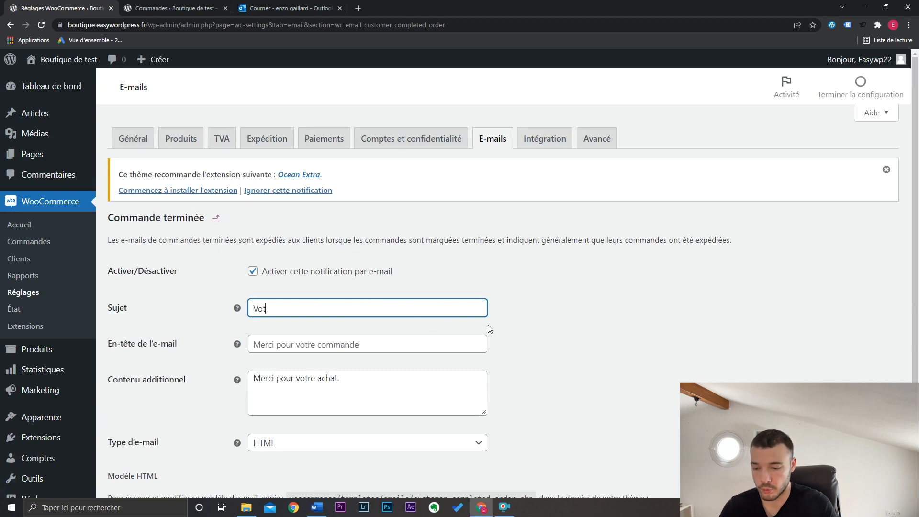
{"action": "type", "text": "re commande a été expédiée"}
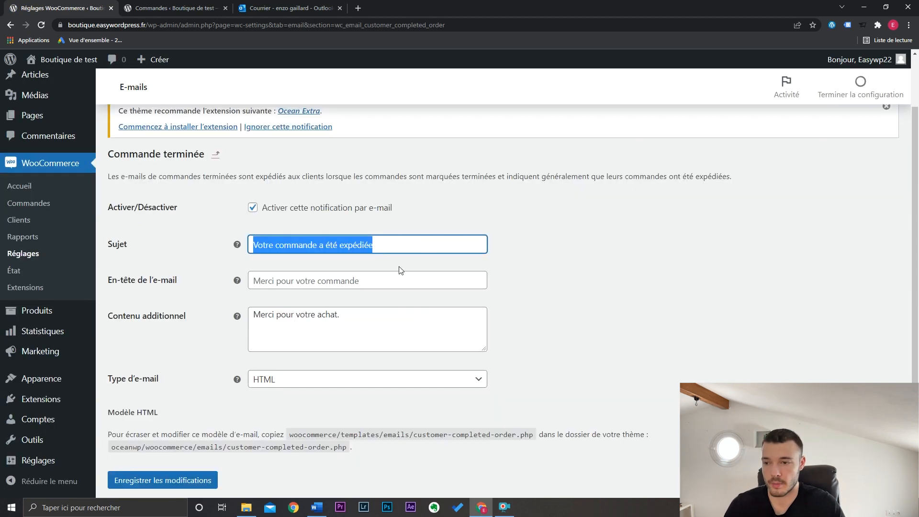
{"action": "left_click", "coordinate": [388, 277]}
{"action": "type", "text": "Votre commande a été expédiée"}
{"action": "left_click", "coordinate": [554, 286]}
- Replace the notification's additional content with "Votre commande devrait arriver d'ici 3-4 jours." and save the changes
{"action": "left_click_drag", "start_coordinate": [419, 321], "coordinate": [245, 325]}
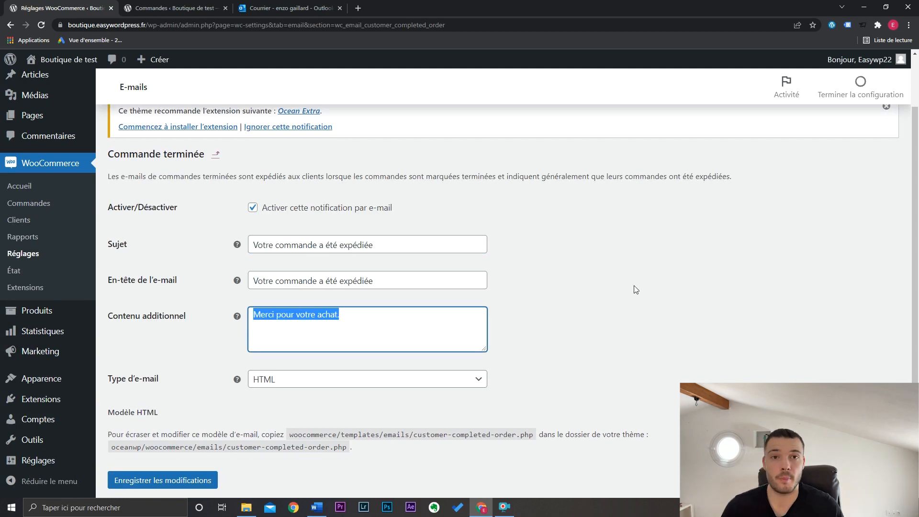
{"action": "type", "text": "Vot"}
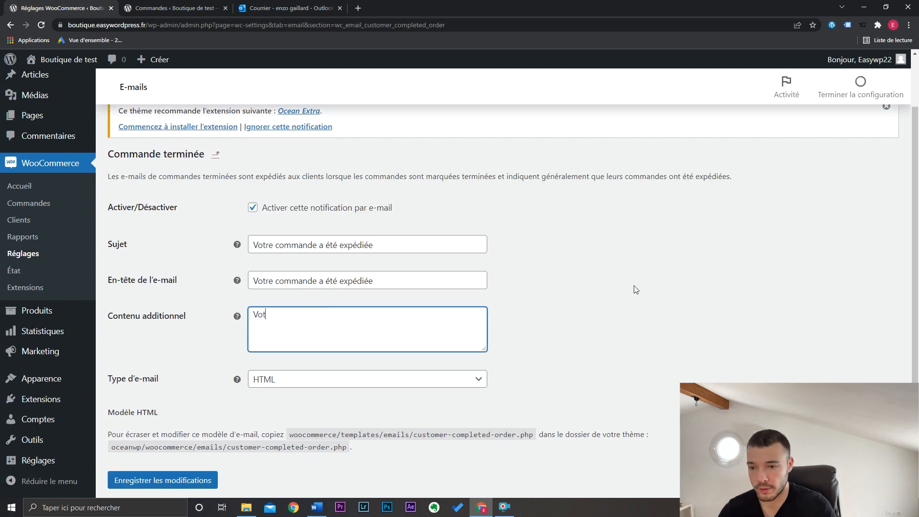
{"action": "type", "text": "re commande devrait arriver d'ici 3-4 jours."}
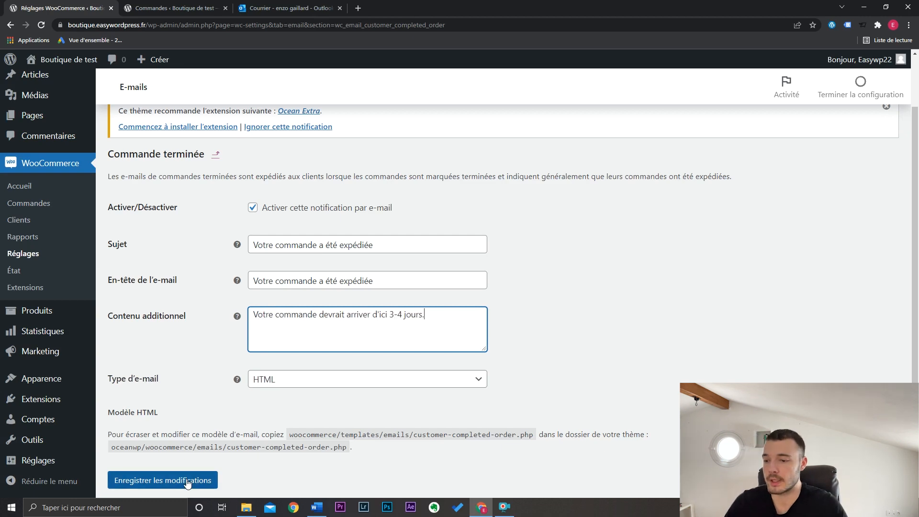
{"action": "left_click", "coordinate": [172, 480]}
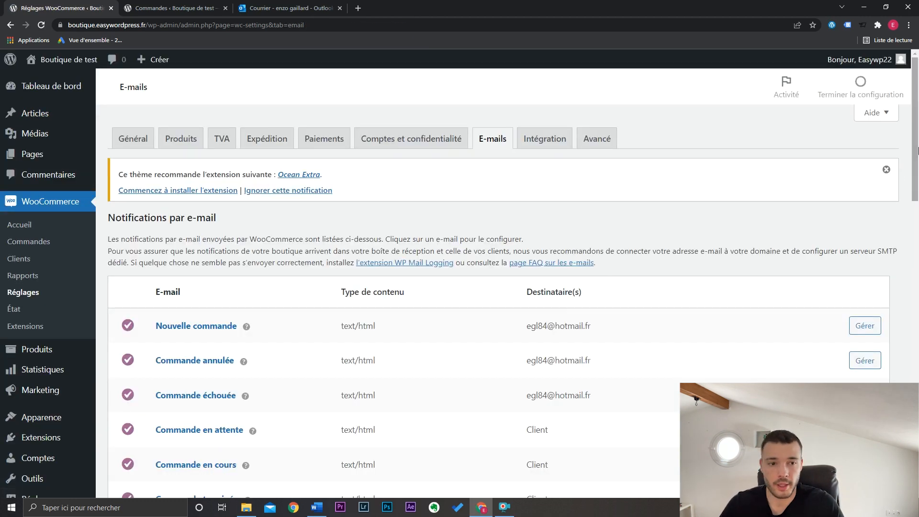
- Compare the general e-mail template options, including the base colour and footer text, with the completed-order e-mail in Outlook
{"action": "left_click_drag", "start_coordinate": [917, 152], "coordinate": [918, 383]}
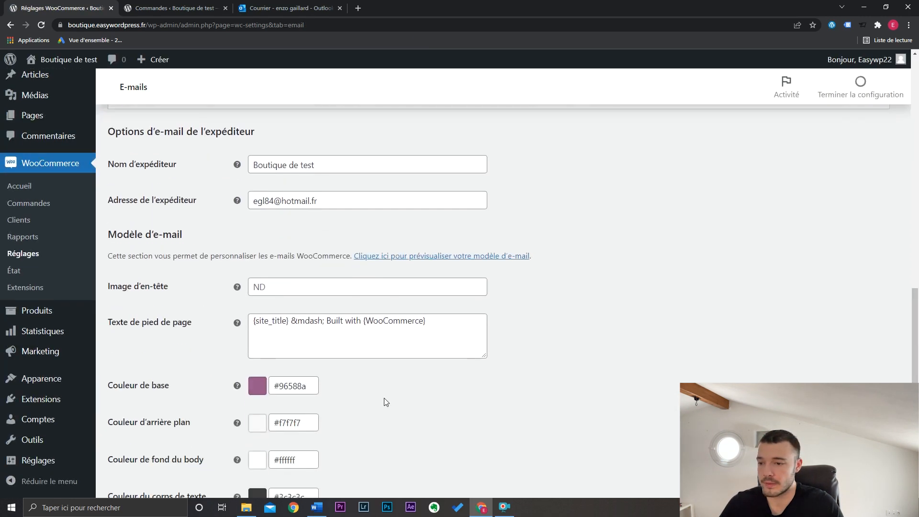
{"action": "left_click", "coordinate": [304, 4]}
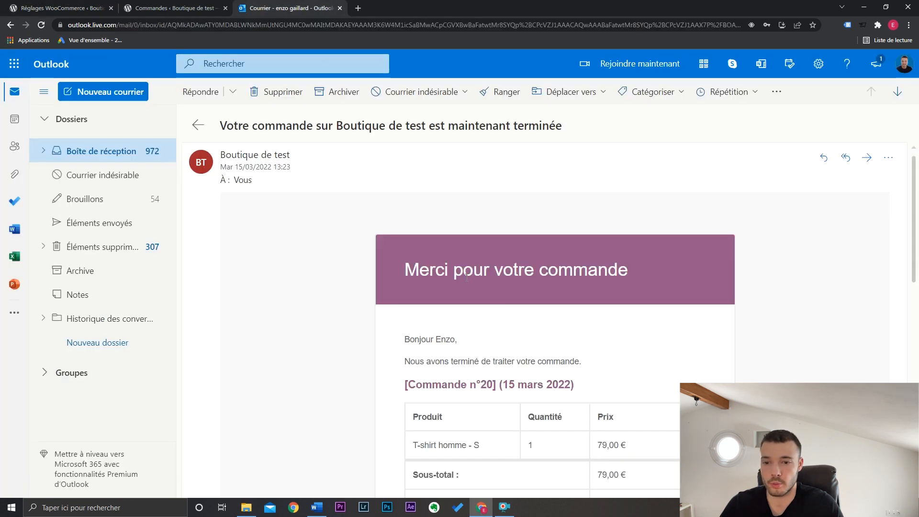
{"action": "left_click", "coordinate": [50, 4]}
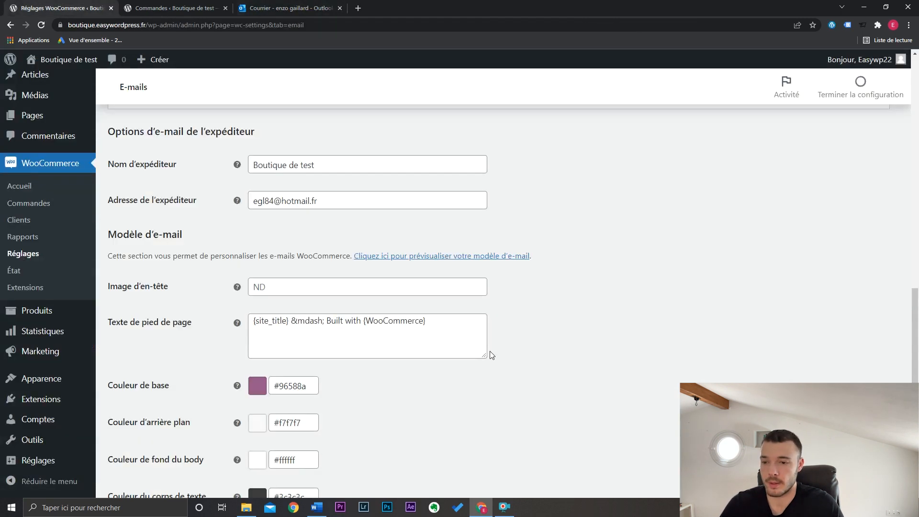
{"action": "scroll", "coordinate": [490, 378], "scroll_direction": "down", "scroll_amount": 1}
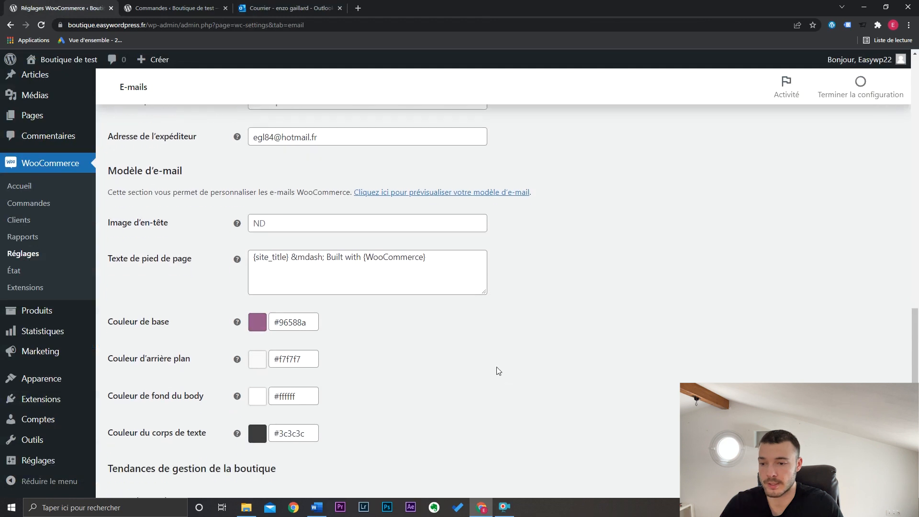
{"action": "left_click_drag", "start_coordinate": [444, 261], "coordinate": [253, 256]}
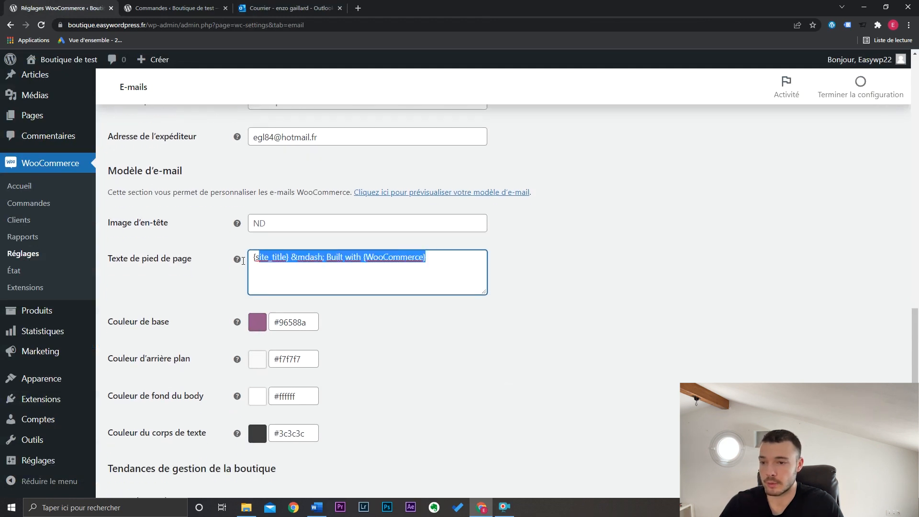
{"action": "left_click", "coordinate": [287, 7]}
{"action": "scroll", "coordinate": [615, 319], "scroll_direction": "down", "scroll_amount": 3}
{"action": "scroll", "coordinate": [616, 319], "scroll_direction": "down", "scroll_amount": 6}
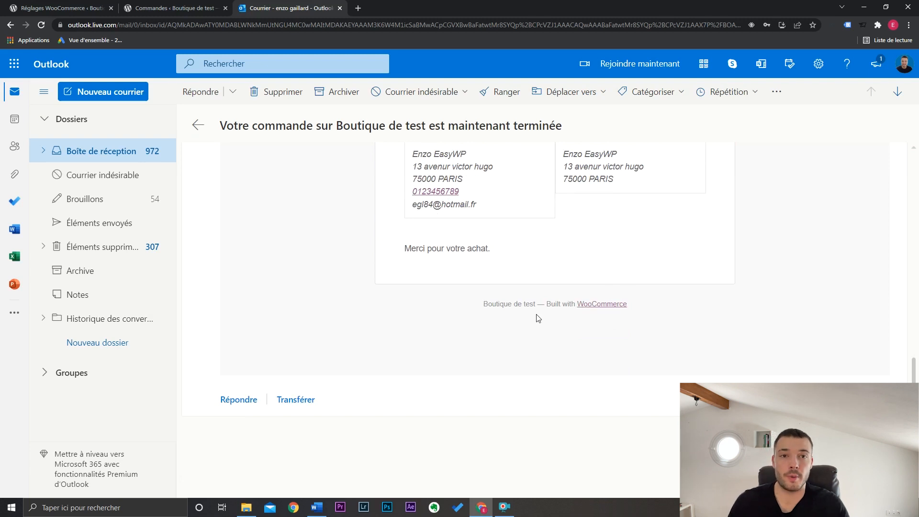
- Return to the WooCommerce e-mail settings and clear the e-mail template's footer text
{"action": "left_click", "coordinate": [86, 6]}
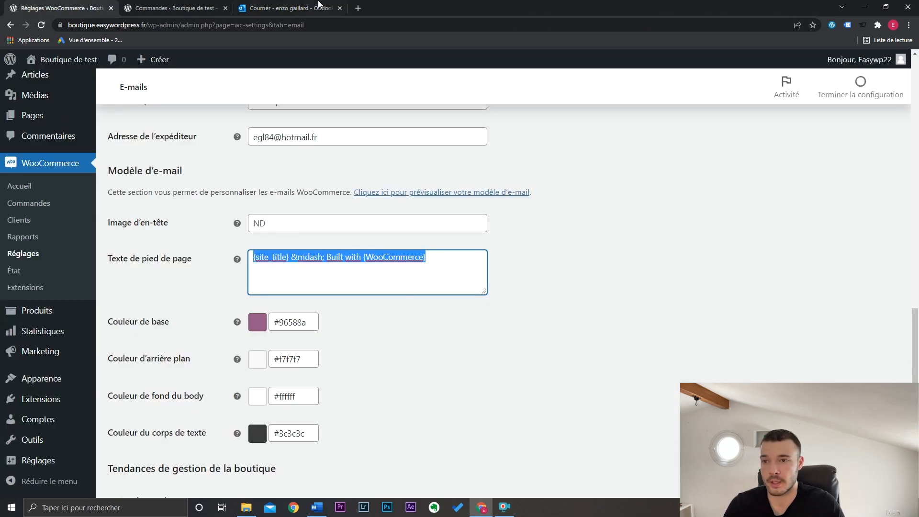
{"action": "left_click", "coordinate": [319, 4]}
{"action": "key", "text": "ctrl+Tab"}
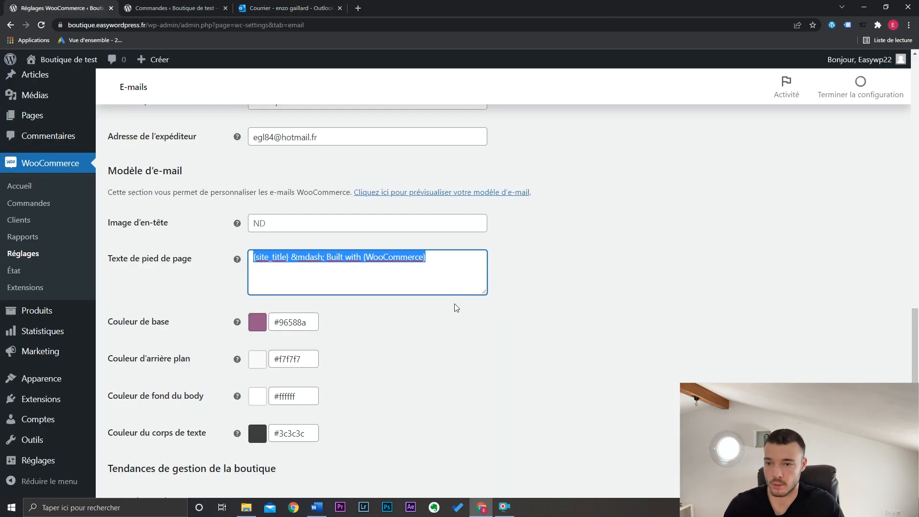
{"action": "key", "text": "BackSpace"}
{"action": "scroll", "coordinate": [299, 235], "scroll_direction": "up", "scroll_amount": 1}
- Check where the header image would appear in the Outlook order e-mail, then save the WooCommerce e-mail settings
{"action": "left_click", "coordinate": [303, 228]}
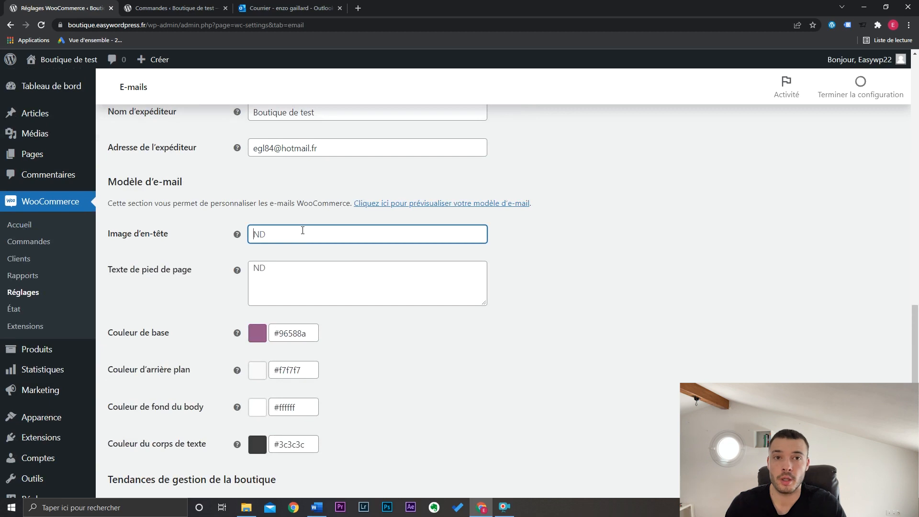
{"action": "left_click", "coordinate": [325, 6]}
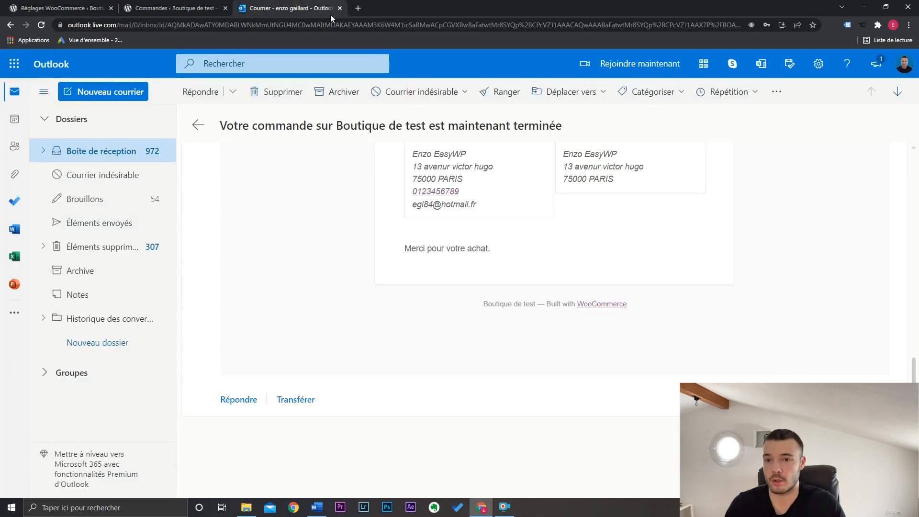
{"action": "scroll", "coordinate": [624, 247], "scroll_direction": "up", "scroll_amount": 10}
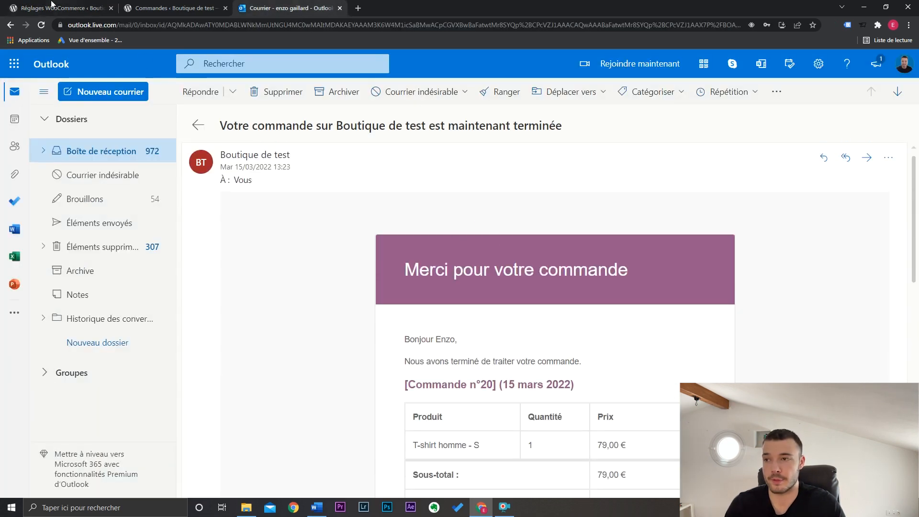
{"action": "left_click", "coordinate": [52, 4]}
{"action": "scroll", "coordinate": [569, 314], "scroll_direction": "down", "scroll_amount": 3}
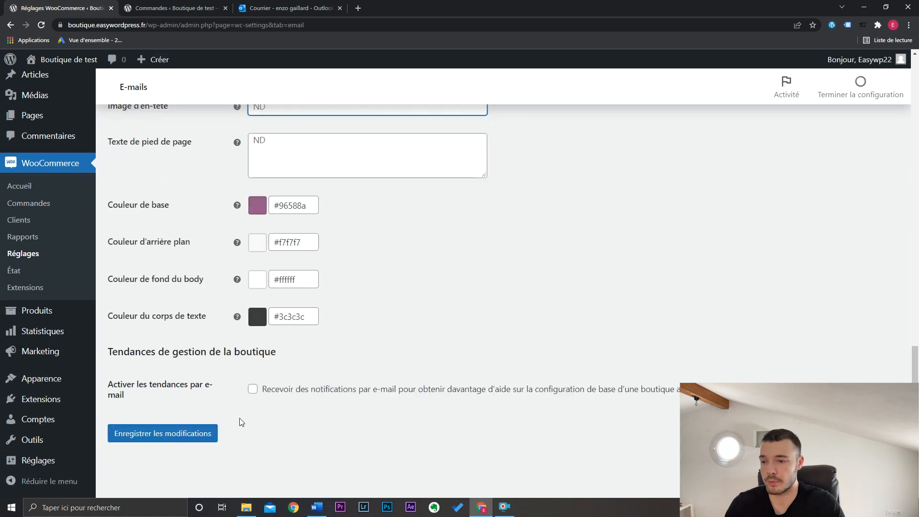
{"action": "left_click", "coordinate": [206, 432]}
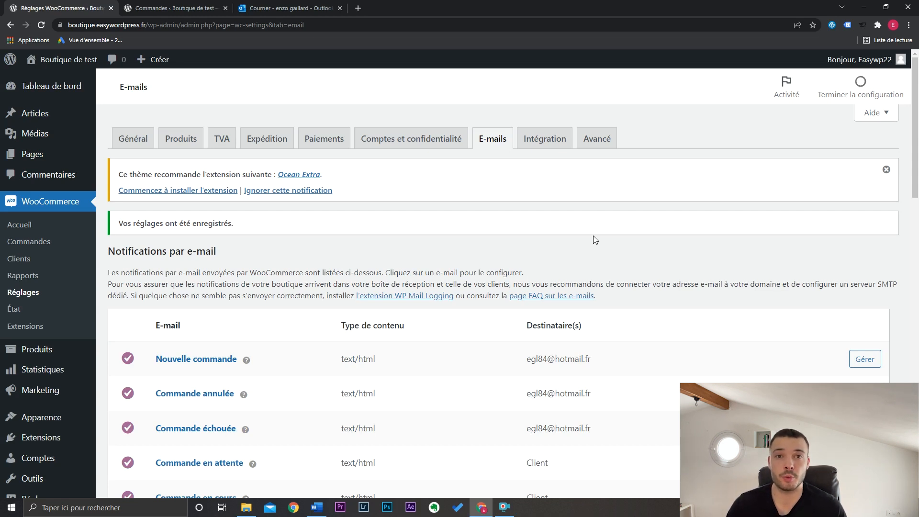
- Visit the shop's front-end product page and open the theme customizer for it
{"action": "mouse_move", "coordinate": [69, 60]}
{"action": "left_click", "coordinate": [78, 98]}
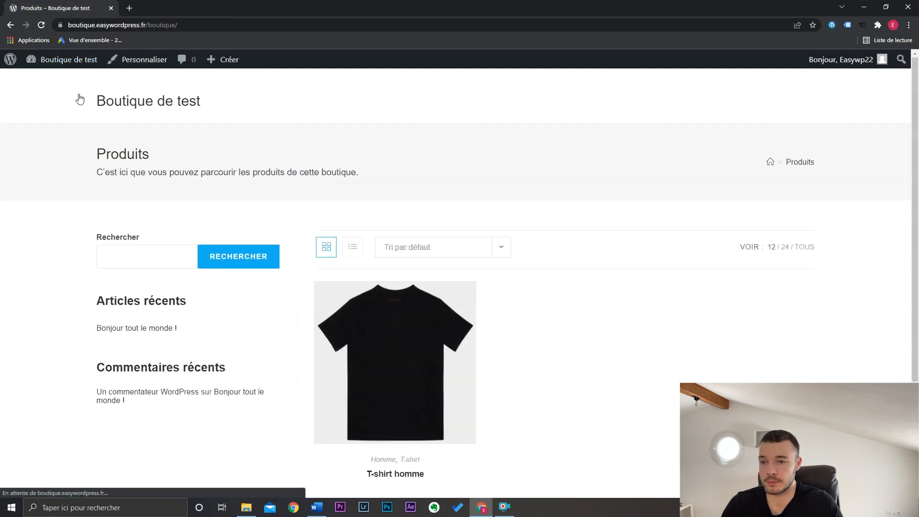
{"action": "left_click", "coordinate": [135, 60]}
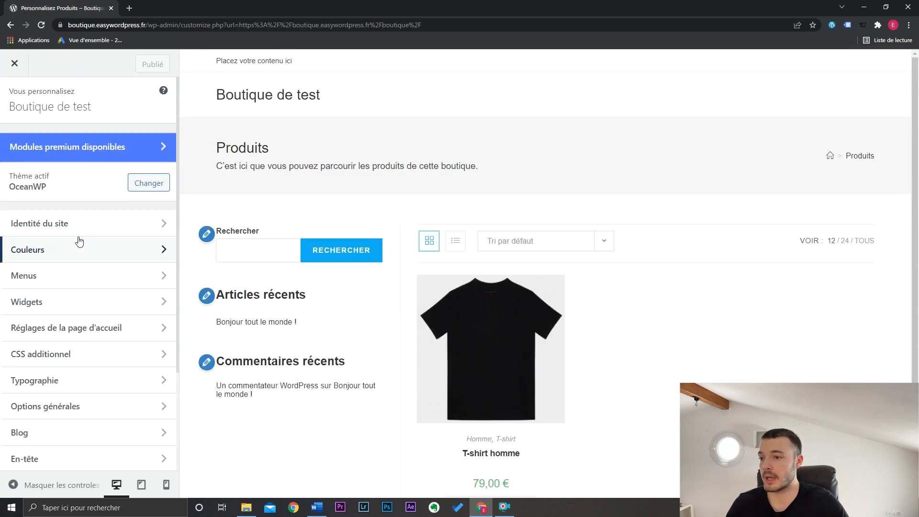
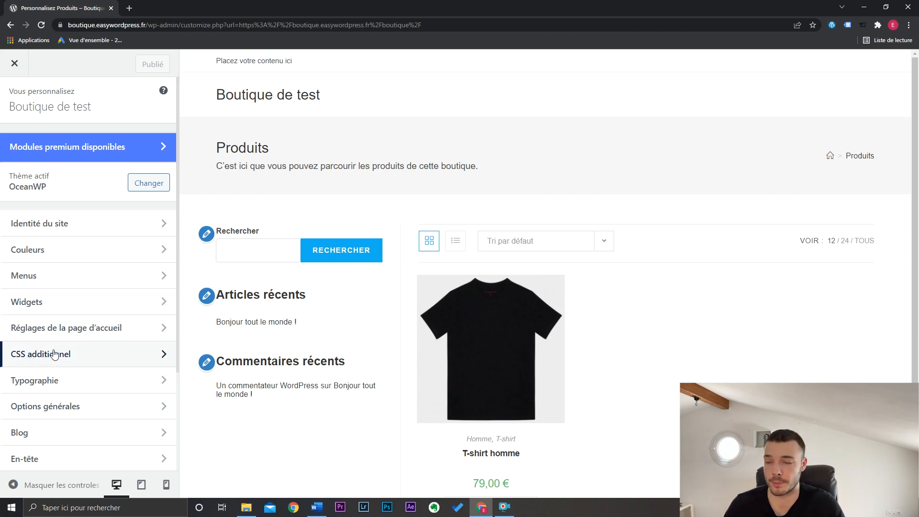
- Open the WooCommerce archive settings and set the shop page to the single-column layout without a sidebar
{"action": "scroll", "coordinate": [152, 281], "scroll_direction": "down", "scroll_amount": 3}
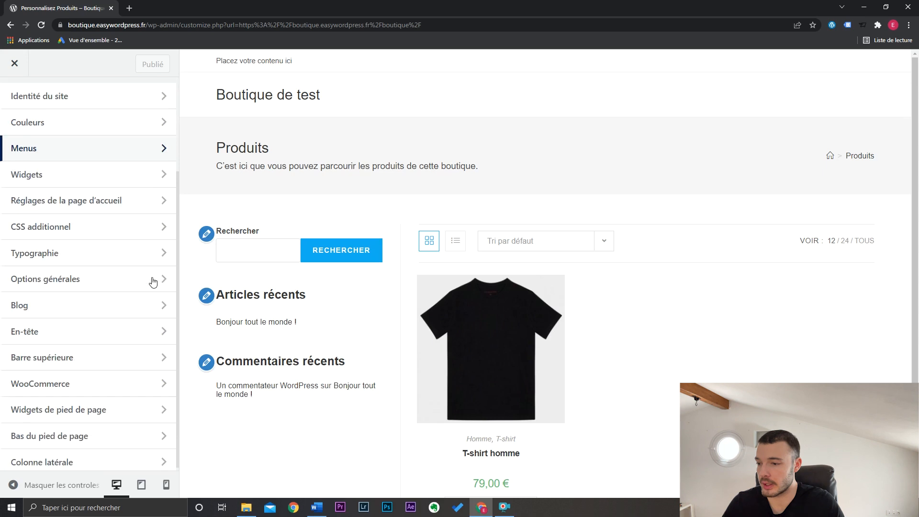
{"action": "left_click", "coordinate": [92, 385]}
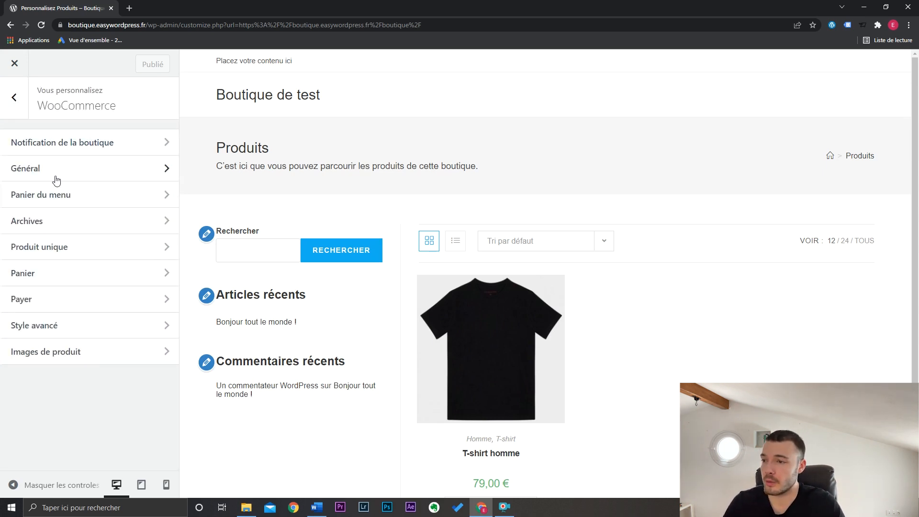
{"action": "left_click", "coordinate": [53, 231]}
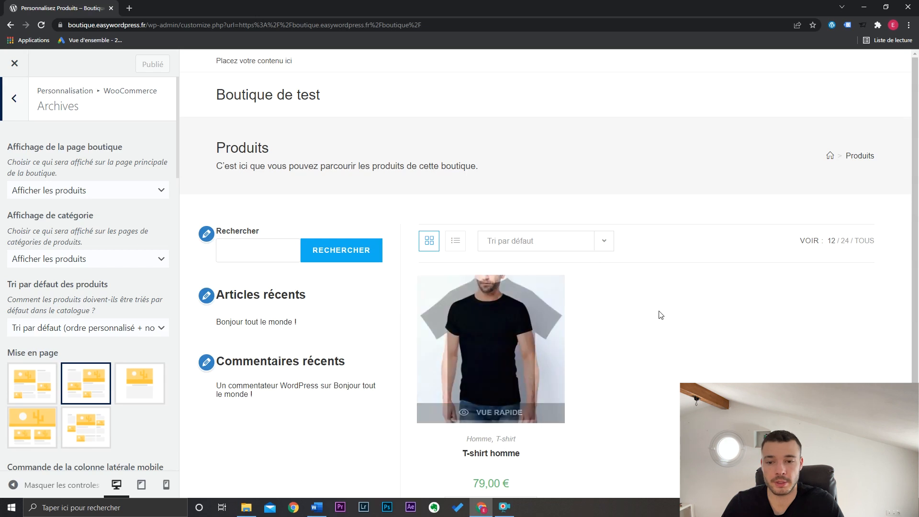
{"action": "scroll", "coordinate": [917, 253], "scroll_direction": "down", "scroll_amount": 2}
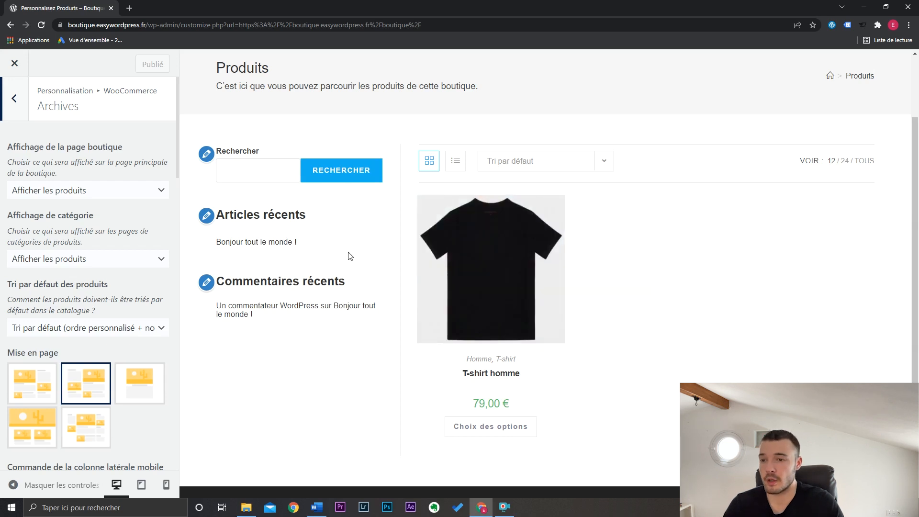
{"action": "left_click", "coordinate": [141, 387]}
- Set the shop columns to 4 on desktop and 2 on mobile, checking the mobile product grid
{"action": "scroll", "coordinate": [140, 387], "scroll_direction": "down", "scroll_amount": 5}
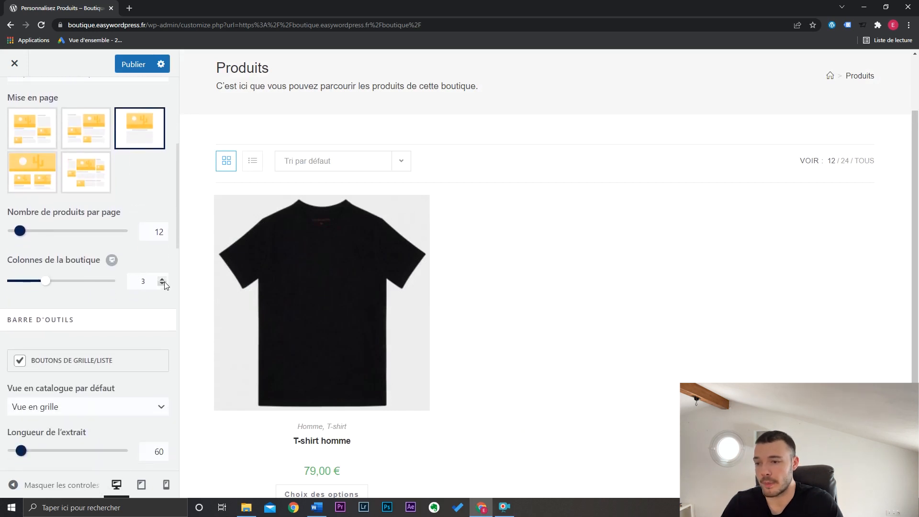
{"action": "left_click", "coordinate": [163, 281]}
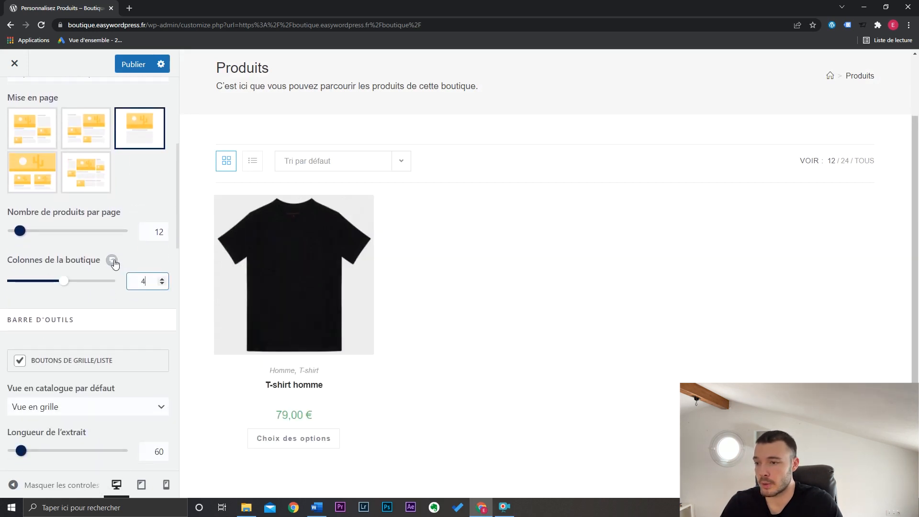
{"action": "left_click", "coordinate": [141, 260]}
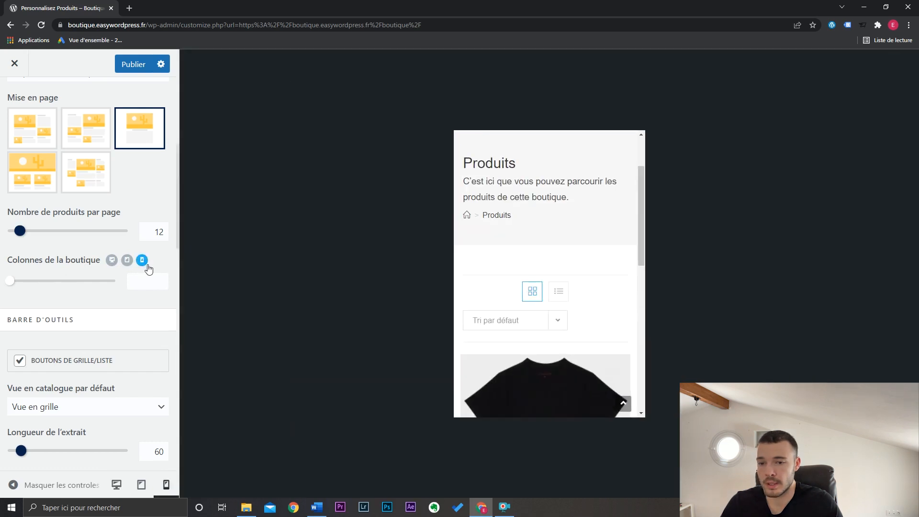
{"action": "left_click", "coordinate": [162, 279]}
{"action": "left_click", "coordinate": [162, 278]}
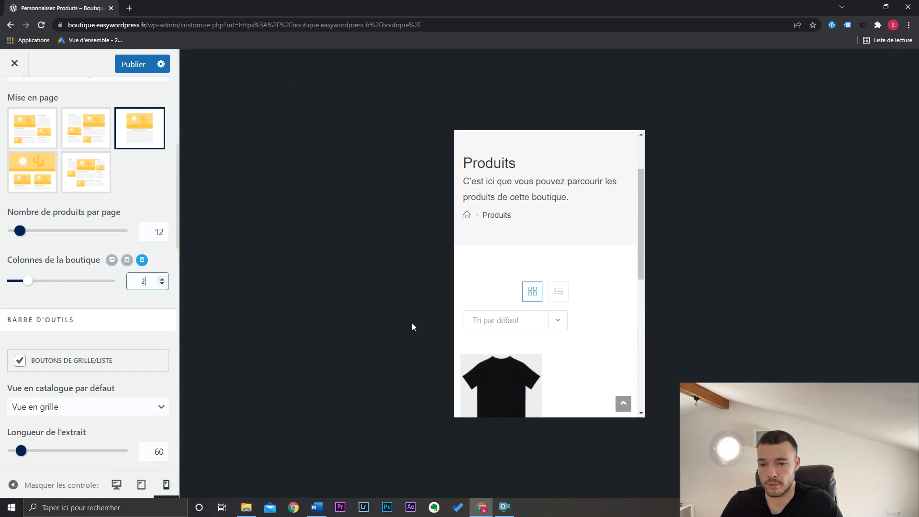
{"action": "scroll", "coordinate": [581, 279], "scroll_direction": "up", "scroll_amount": 2}
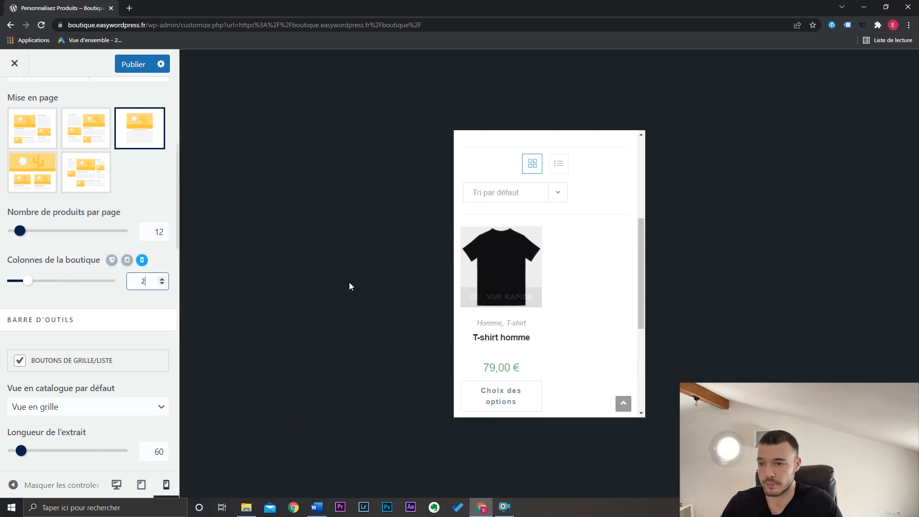
- Return to the desktop preview and set the number of products per page to 40
{"action": "left_click", "coordinate": [112, 260]}
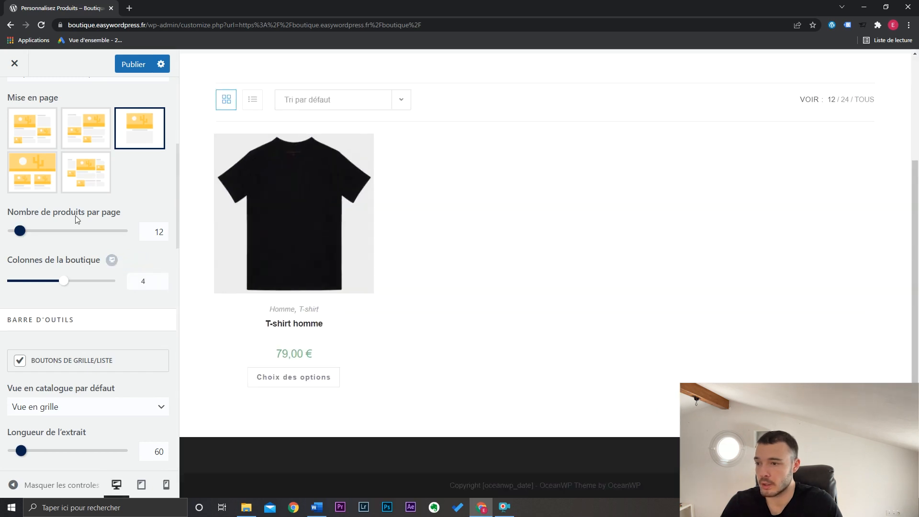
{"action": "double_click", "coordinate": [159, 232]}
{"action": "type", "text": "40"}
- Compare the list and grid views, disable the grid/list buttons, and review the shop's sorting choices
{"action": "scroll", "coordinate": [130, 327], "scroll_direction": "down", "scroll_amount": 1}
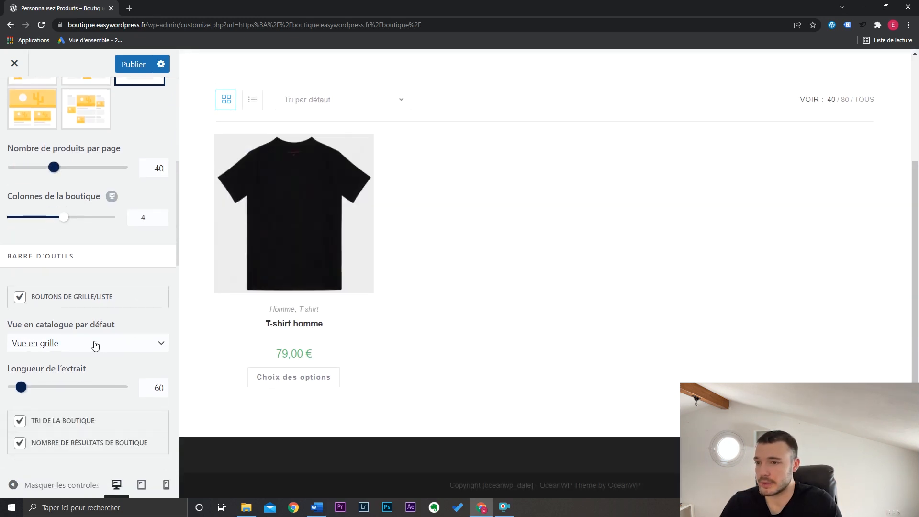
{"action": "left_click", "coordinate": [252, 99]}
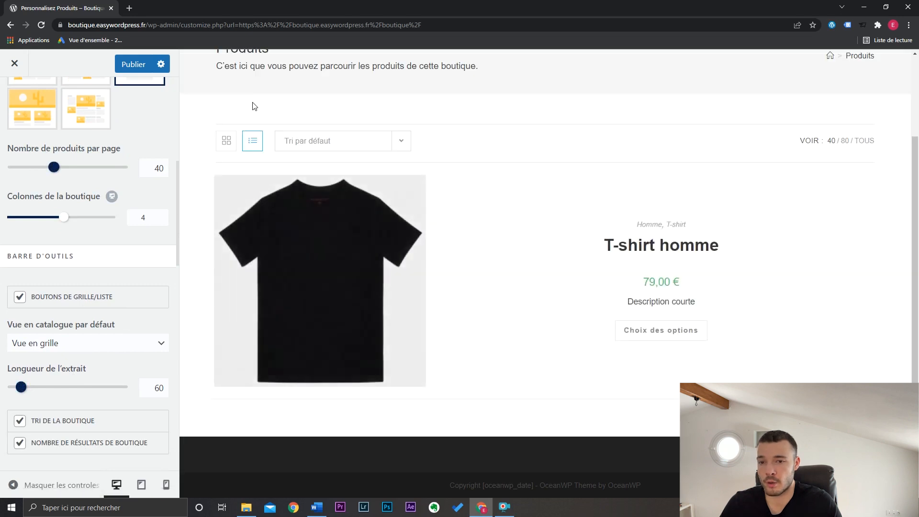
{"action": "left_click", "coordinate": [228, 140]}
{"action": "left_click", "coordinate": [109, 299]}
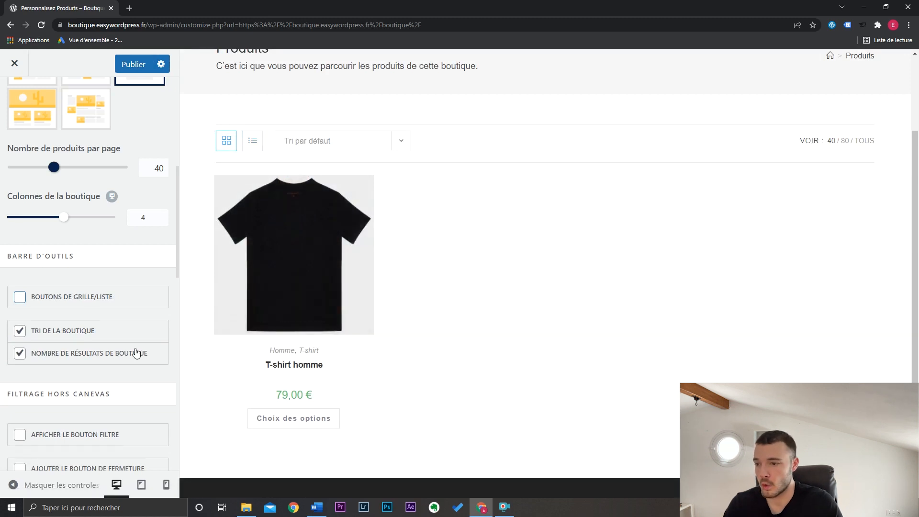
{"action": "left_click", "coordinate": [354, 149]}
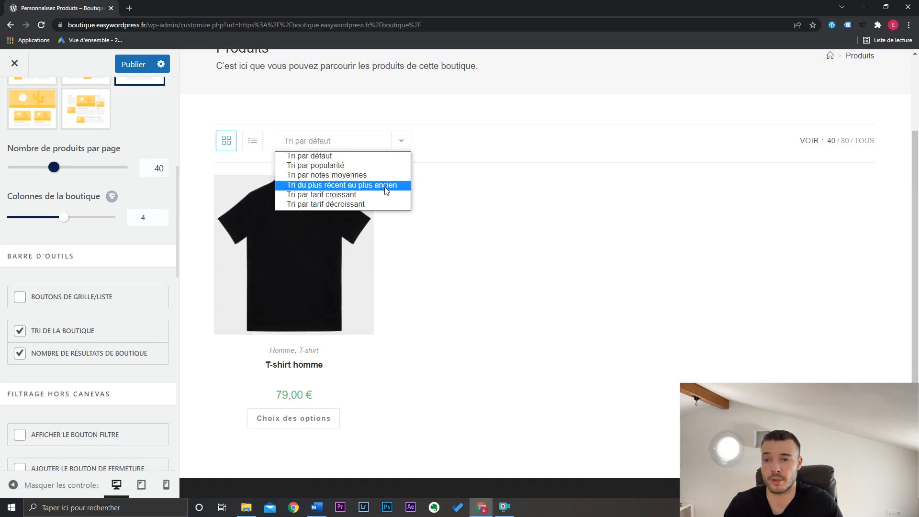
{"action": "left_click", "coordinate": [369, 144]}
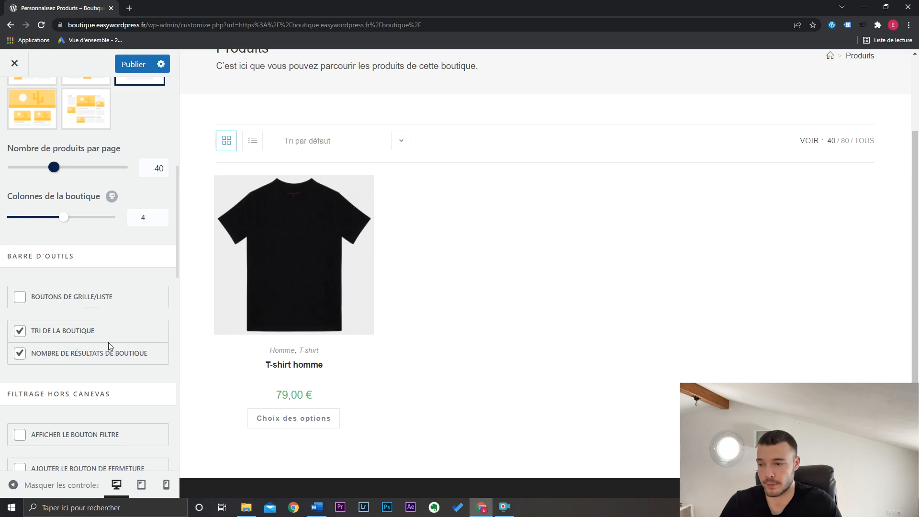
- Place the title above the category in the shop's product elements, and hide the category and add-to-cart button
{"action": "scroll", "coordinate": [108, 342], "scroll_direction": "down", "scroll_amount": 8}
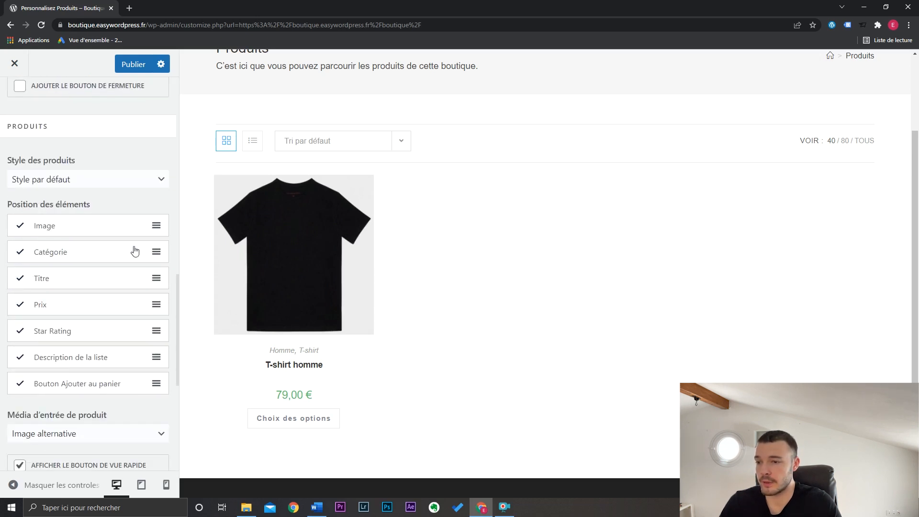
{"action": "mouse_move", "coordinate": [289, 318]}
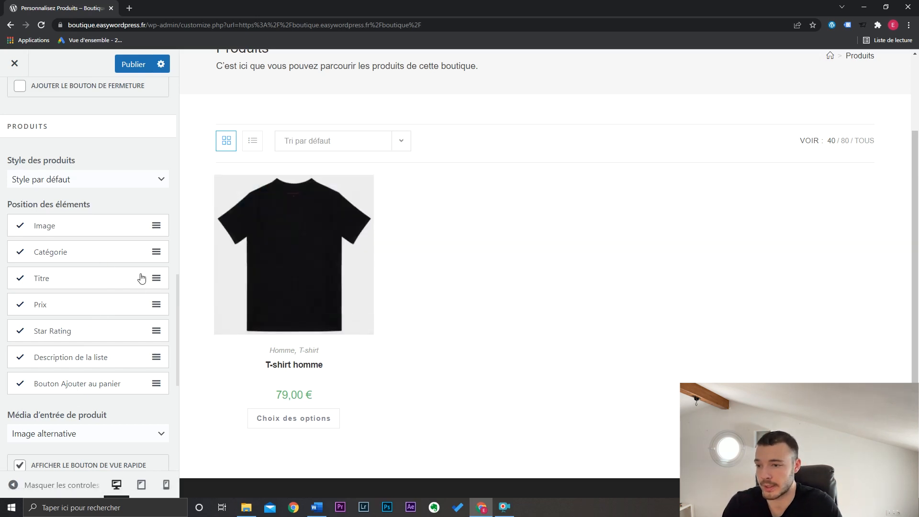
{"action": "left_click_drag", "start_coordinate": [156, 280], "coordinate": [156, 252]}
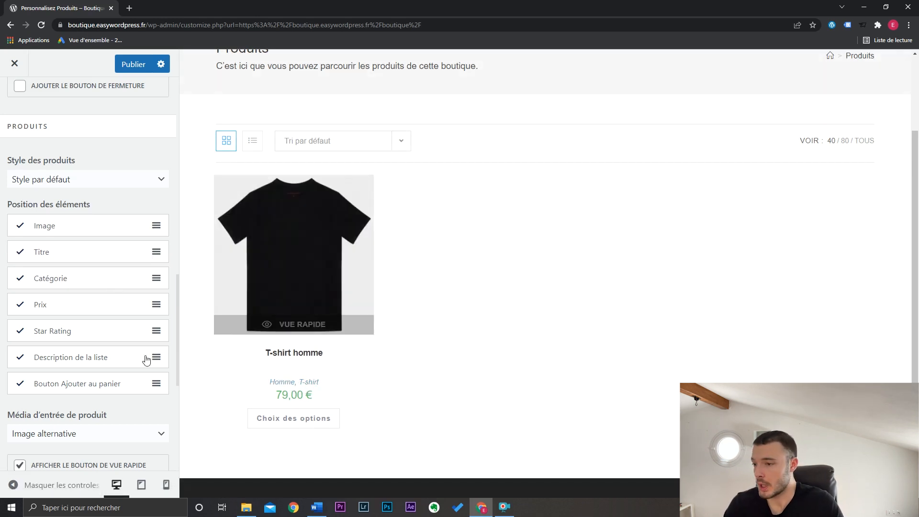
{"action": "left_click", "coordinate": [21, 279]}
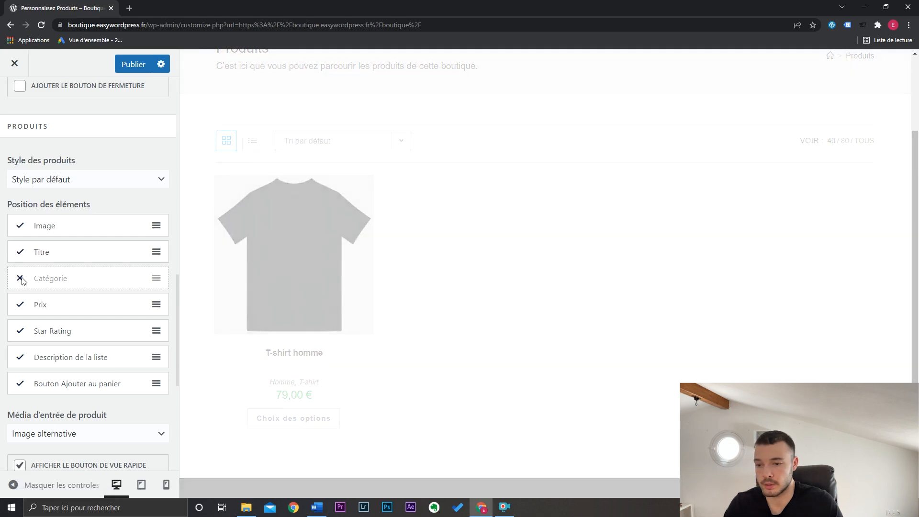
{"action": "left_click", "coordinate": [21, 383]}
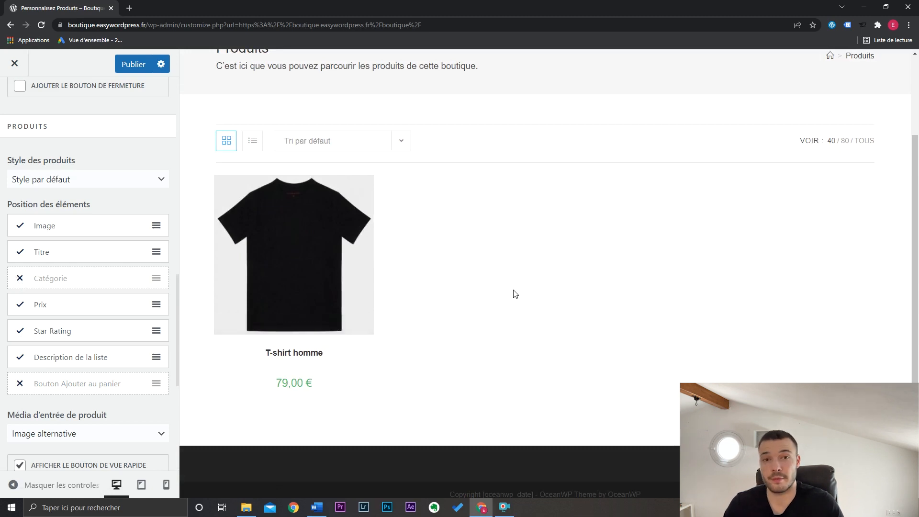
- Preview the T-shirt's quick view and look over the content alignment and conditional shop options
{"action": "scroll", "coordinate": [76, 283], "scroll_direction": "down", "scroll_amount": 4}
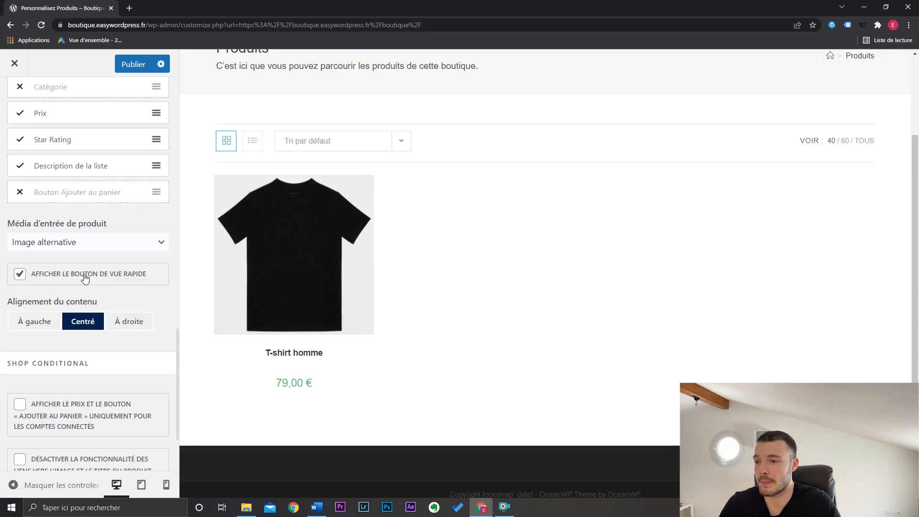
{"action": "mouse_move", "coordinate": [267, 282]}
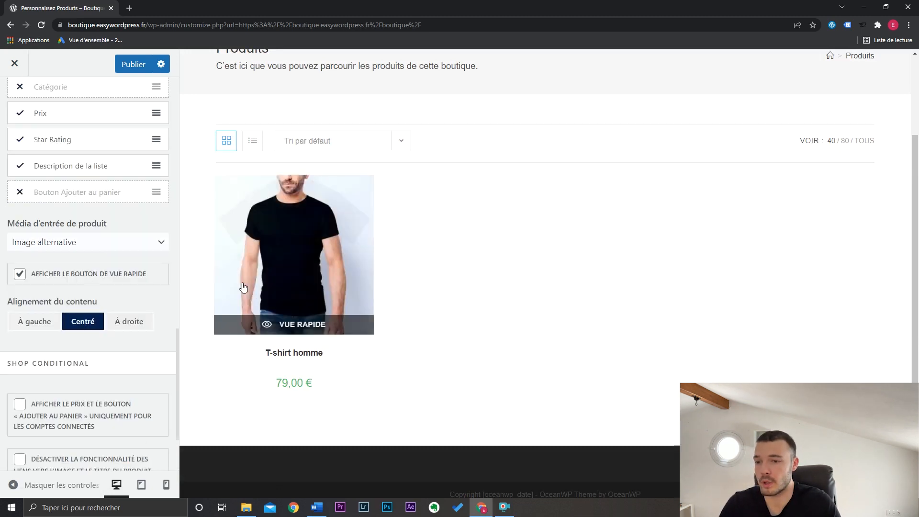
{"action": "left_click", "coordinate": [303, 324]}
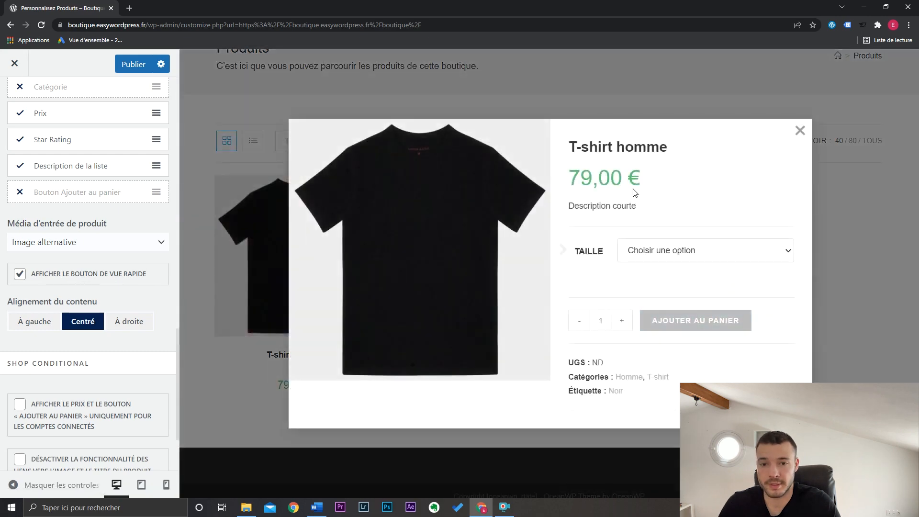
{"action": "left_click", "coordinate": [798, 131]}
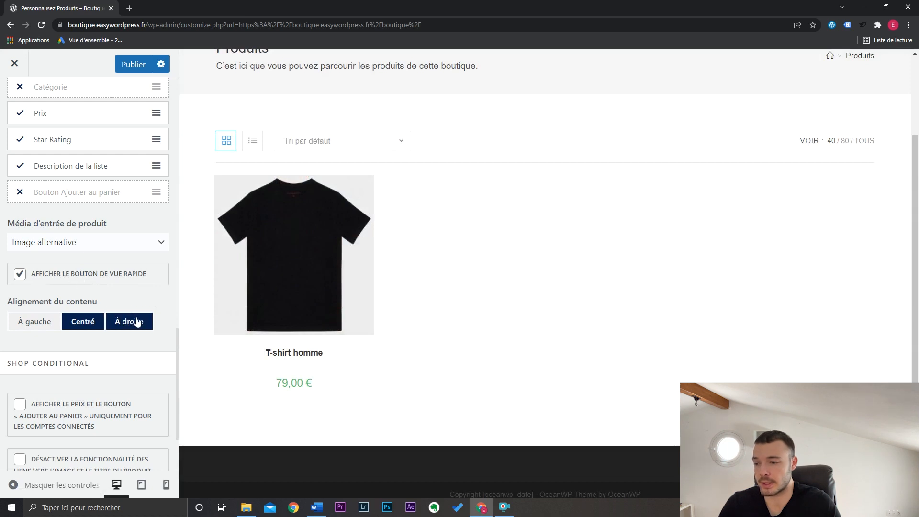
{"action": "scroll", "coordinate": [157, 346], "scroll_direction": "down", "scroll_amount": 1}
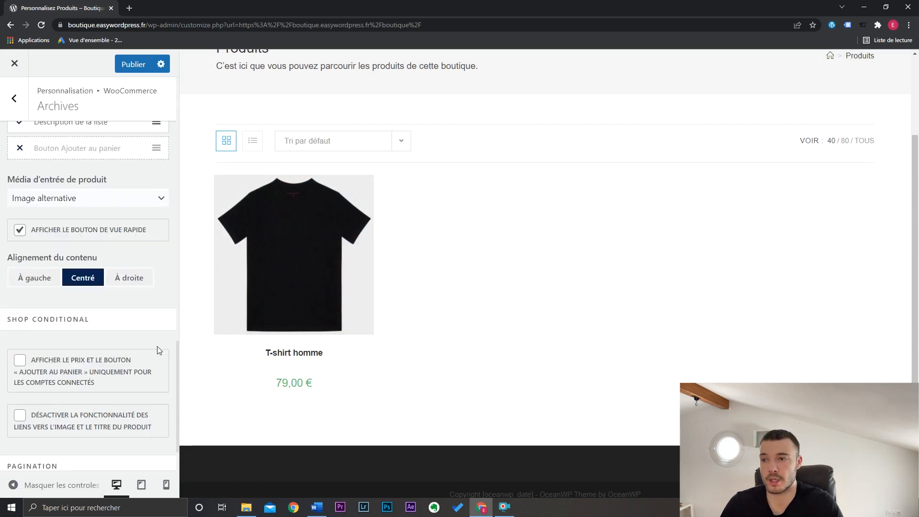
- Open the single product settings, preview T-shirt homme, and choose the layout without a sidebar
{"action": "left_click", "coordinate": [19, 105]}
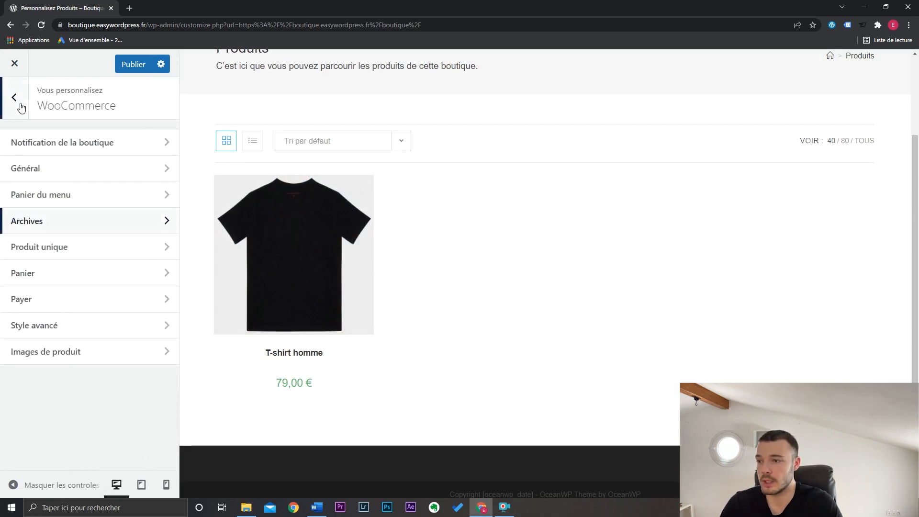
{"action": "left_click", "coordinate": [51, 255]}
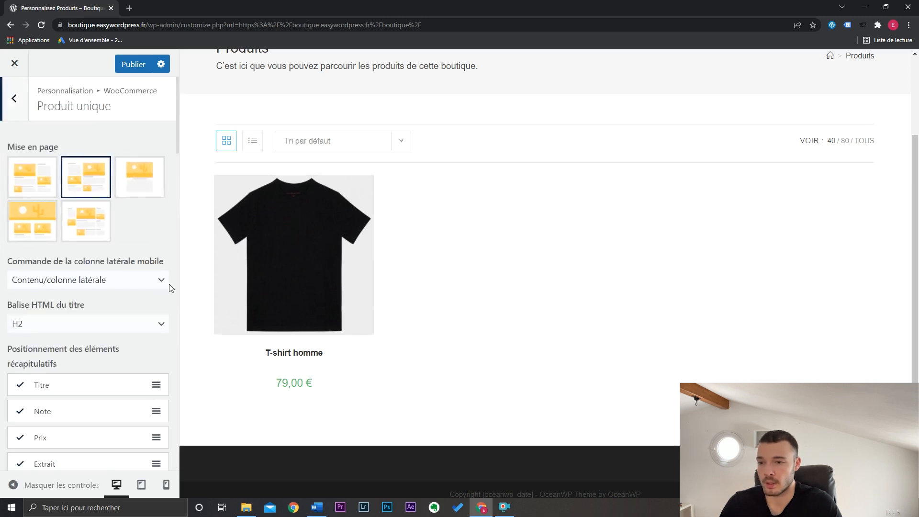
{"action": "left_click", "coordinate": [293, 254]}
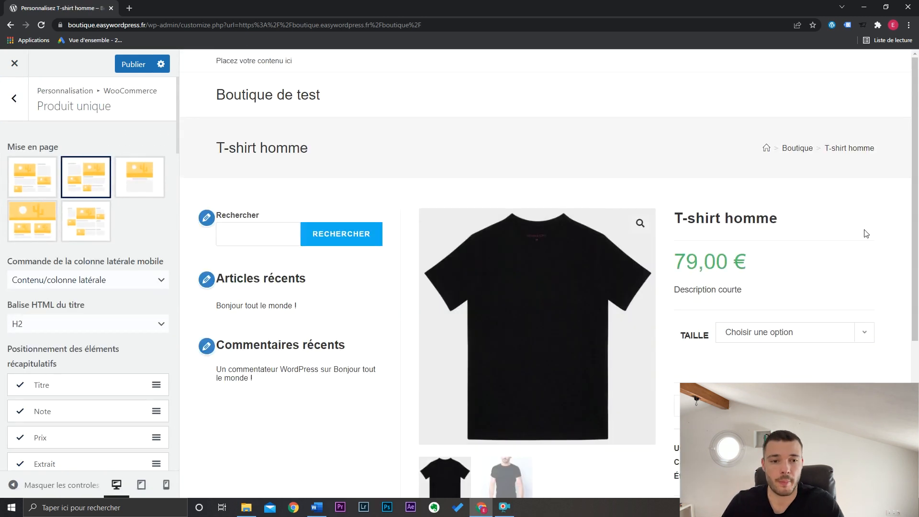
{"action": "scroll", "coordinate": [865, 233], "scroll_direction": "down", "scroll_amount": 5}
{"action": "scroll", "coordinate": [430, 190], "scroll_direction": "up", "scroll_amount": 3}
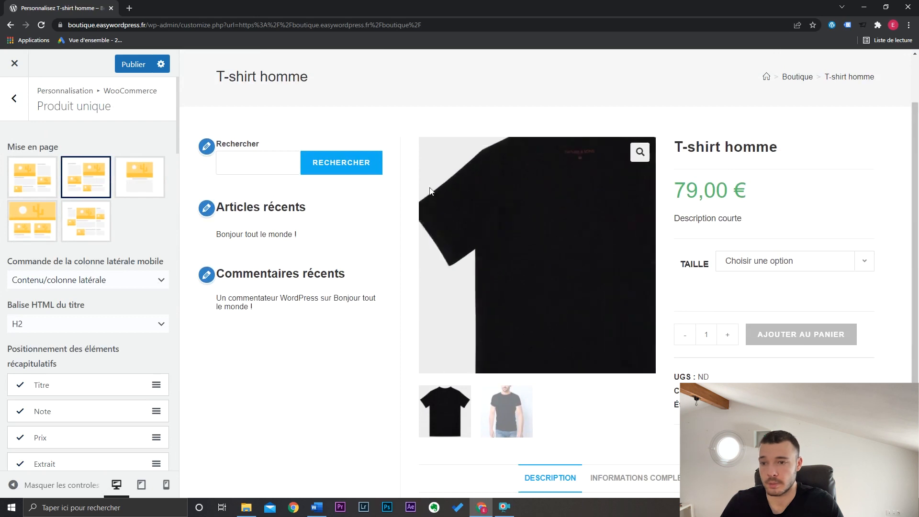
{"action": "left_click", "coordinate": [152, 193]}
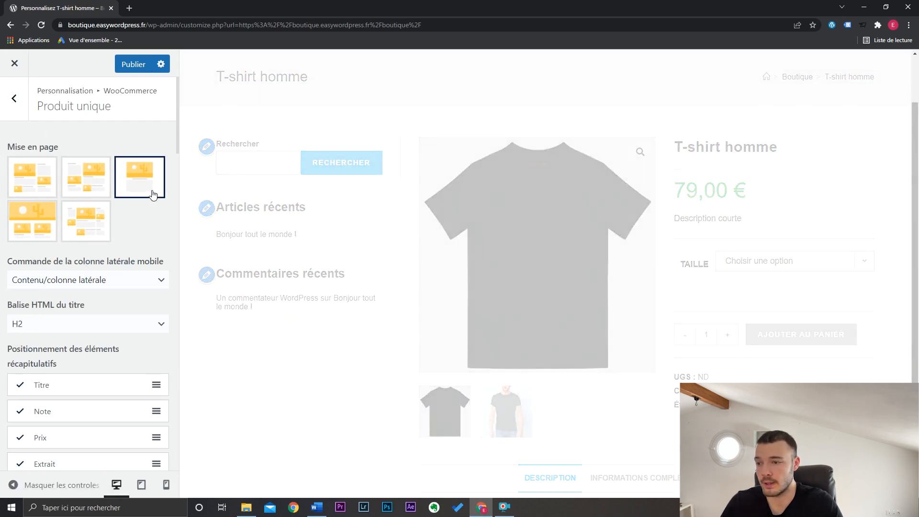
- Hide the product meta and disable the product navigation on the single product page
{"action": "scroll", "coordinate": [135, 279], "scroll_direction": "down", "scroll_amount": 1}
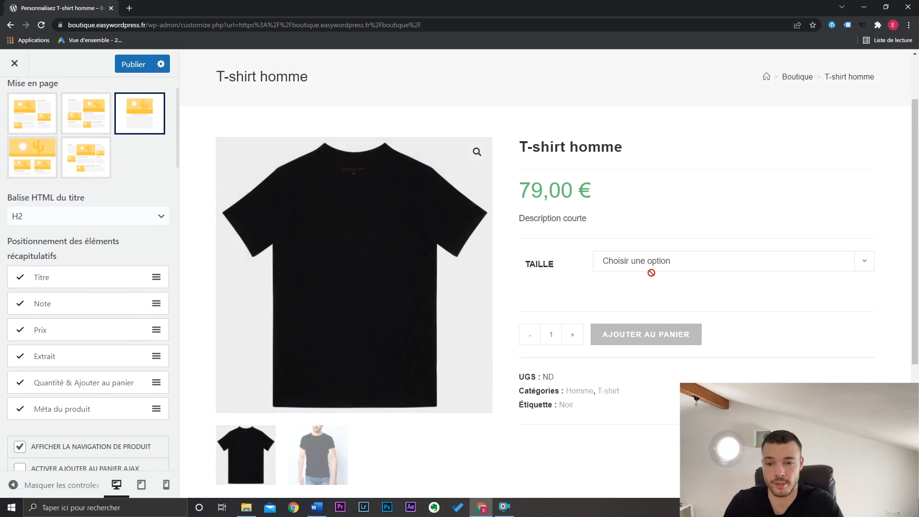
{"action": "left_click", "coordinate": [21, 410]}
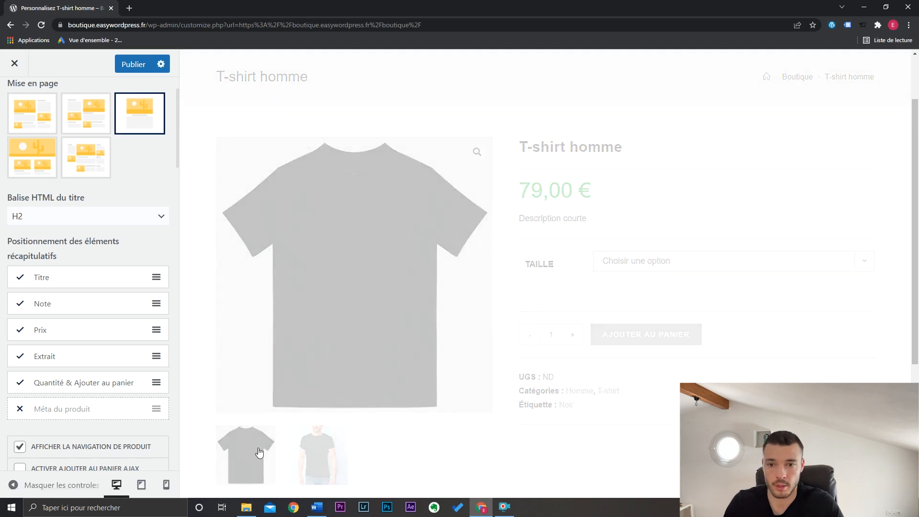
{"action": "scroll", "coordinate": [95, 258], "scroll_direction": "down", "scroll_amount": 4}
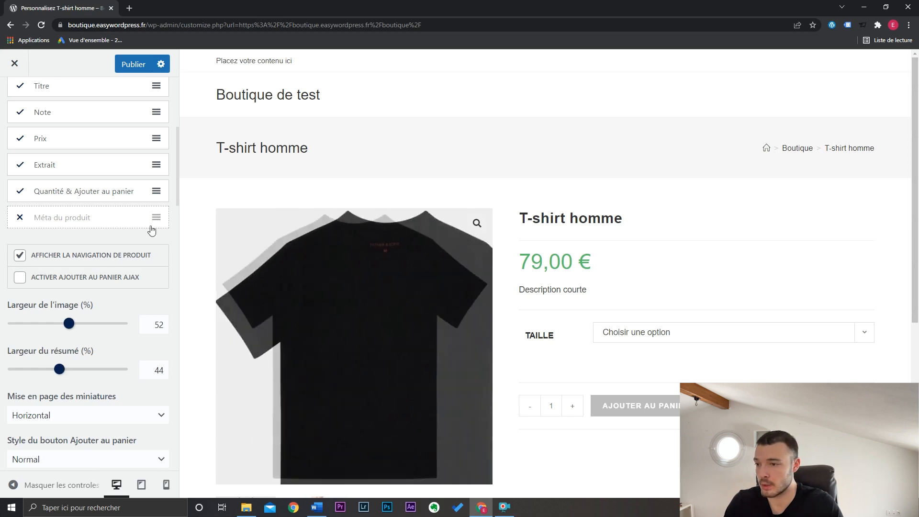
{"action": "left_click", "coordinate": [113, 257]}
- Try the Très grand style for the add-to-cart button and set it to Grand
{"action": "scroll", "coordinate": [89, 358], "scroll_direction": "down", "scroll_amount": 3}
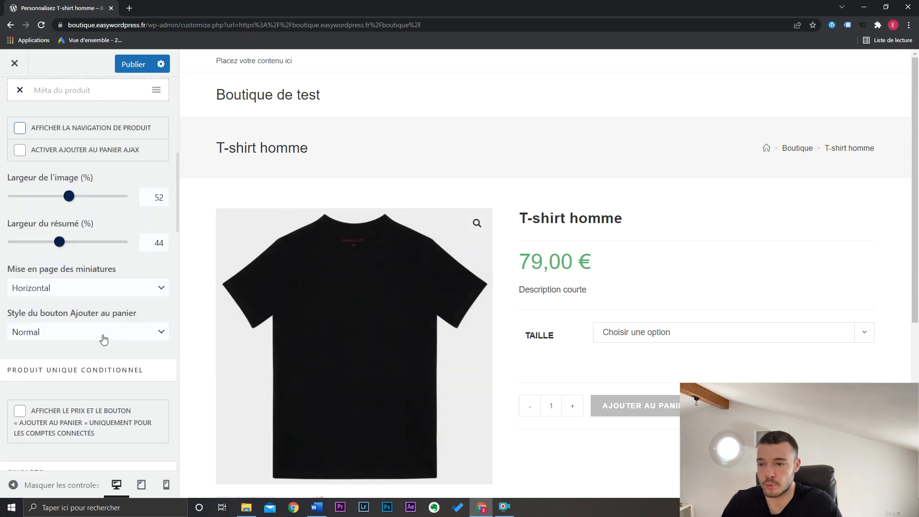
{"action": "left_click", "coordinate": [103, 339]}
{"action": "left_click", "coordinate": [96, 360]}
{"action": "left_click", "coordinate": [105, 339]}
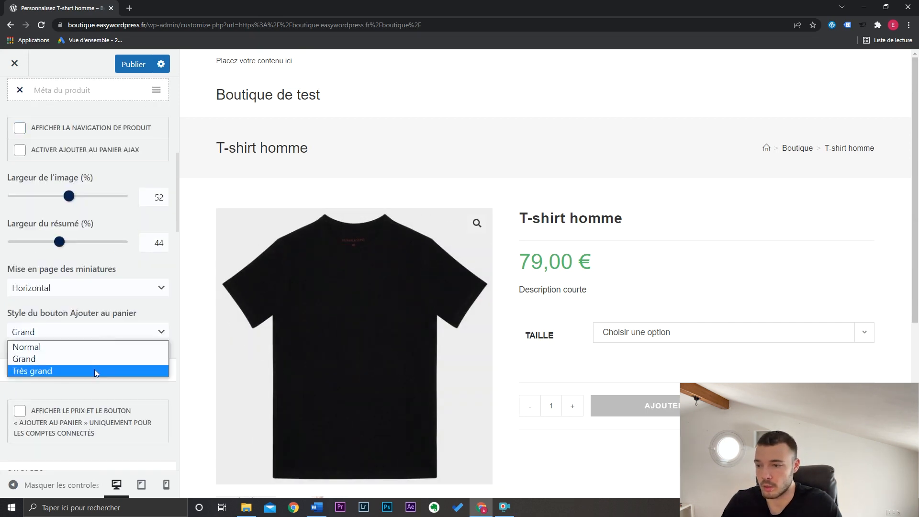
{"action": "left_click", "coordinate": [94, 370]}
{"action": "left_click", "coordinate": [97, 337]}
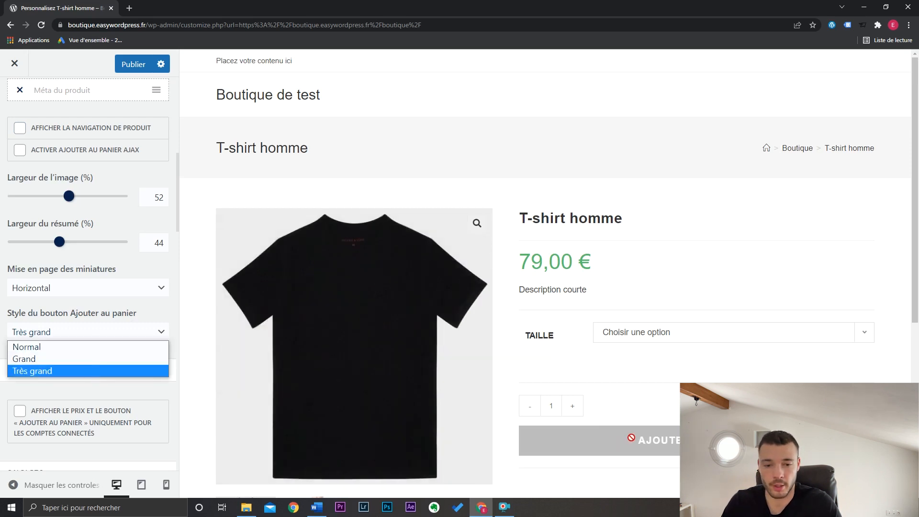
{"action": "left_click", "coordinate": [47, 358]}
- Try the Vertical and Section layouts for the product tabs and restore the Horizontal layout
{"action": "scroll", "coordinate": [71, 287], "scroll_direction": "down", "scroll_amount": 7}
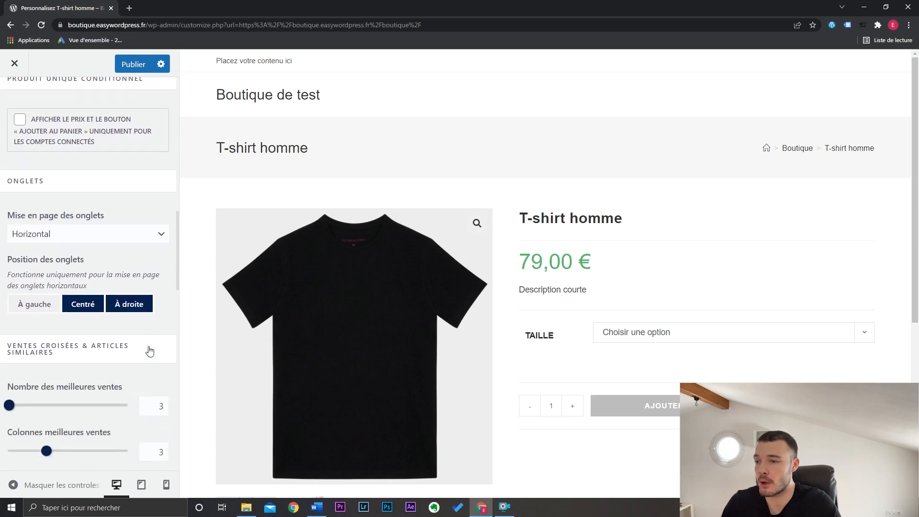
{"action": "scroll", "coordinate": [608, 287], "scroll_direction": "down", "scroll_amount": 5}
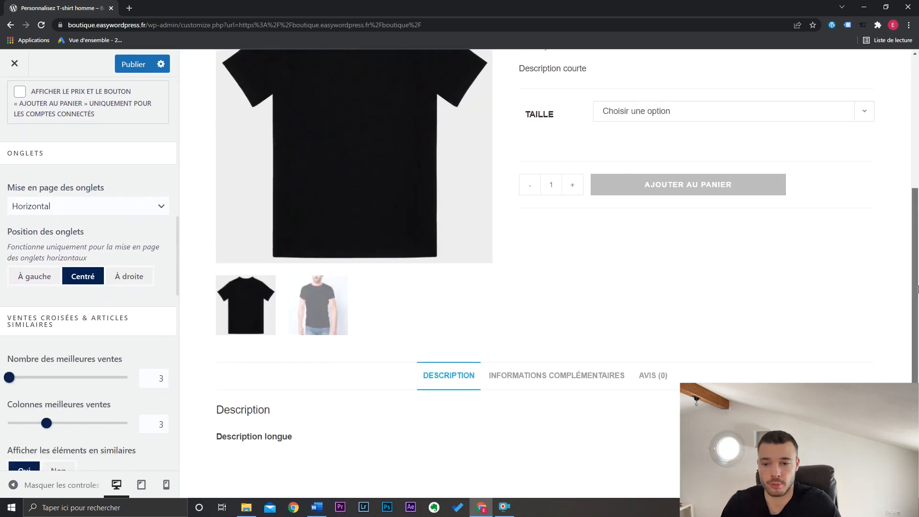
{"action": "left_click", "coordinate": [76, 209]}
{"action": "left_click", "coordinate": [68, 237]}
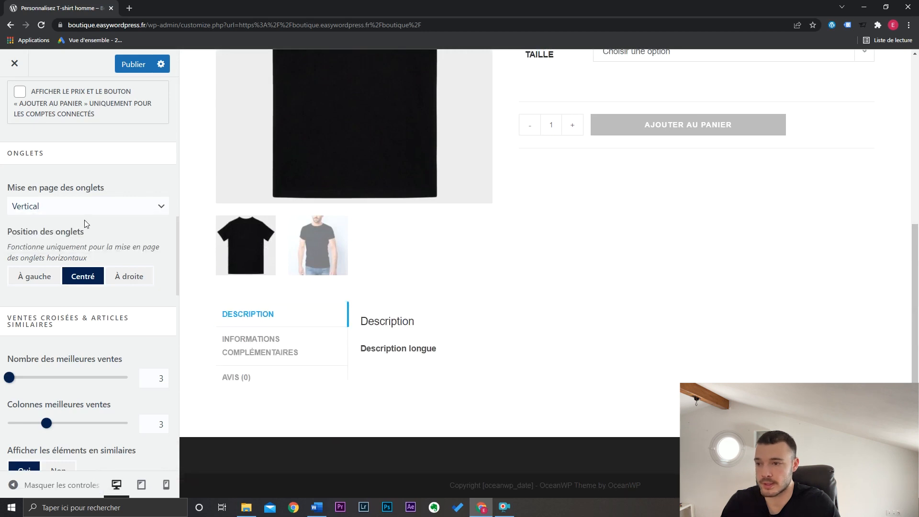
{"action": "left_click", "coordinate": [82, 206]}
{"action": "left_click", "coordinate": [70, 246]}
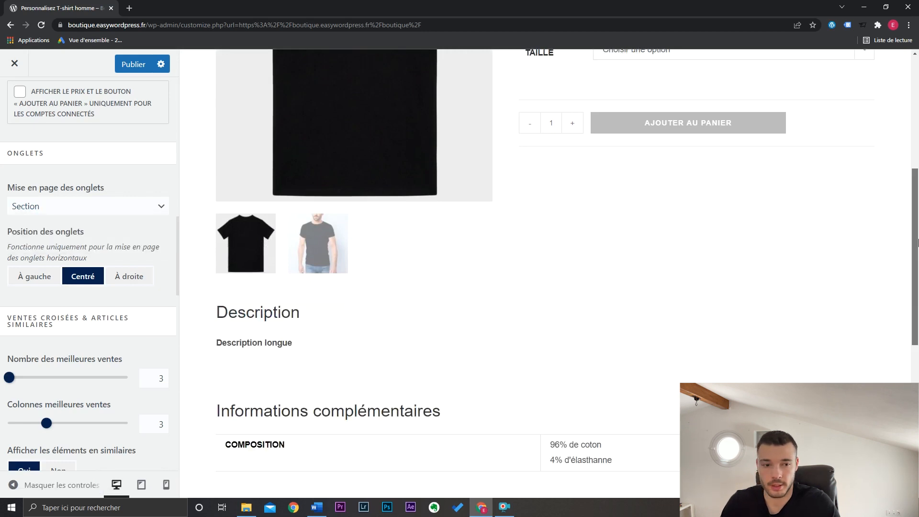
{"action": "left_click_drag", "start_coordinate": [915, 237], "coordinate": [918, 294]}
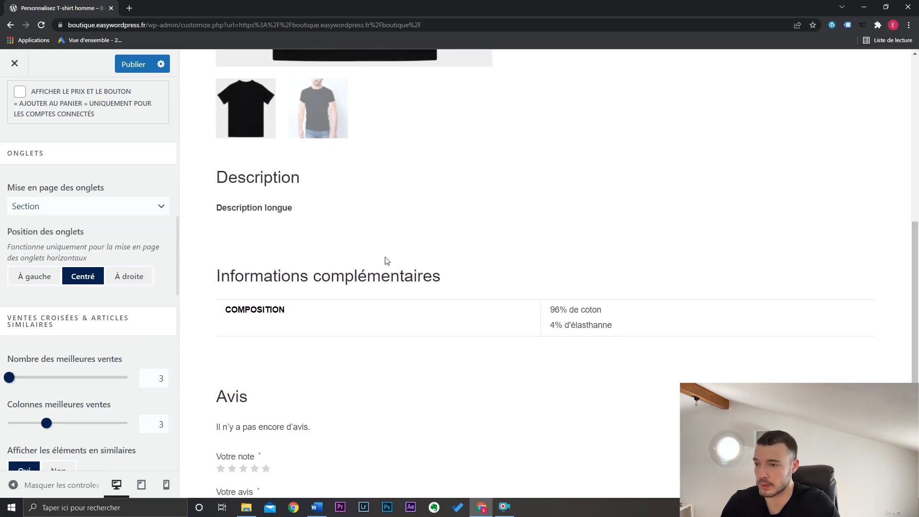
{"action": "left_click", "coordinate": [80, 212]}
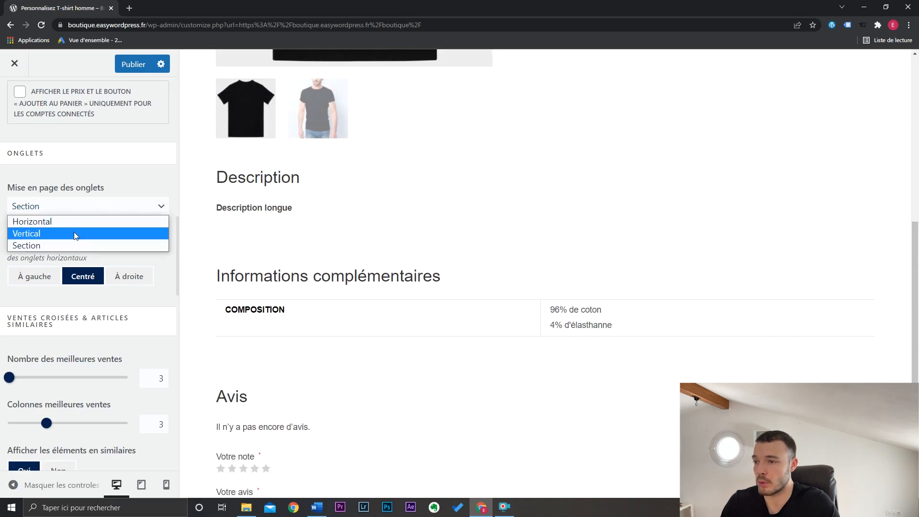
{"action": "left_click", "coordinate": [75, 224]}
- Set the number of similar items to 4, the similar product columns to 4 and the best-seller columns to 4
{"action": "scroll", "coordinate": [139, 206], "scroll_direction": "down", "scroll_amount": 4}
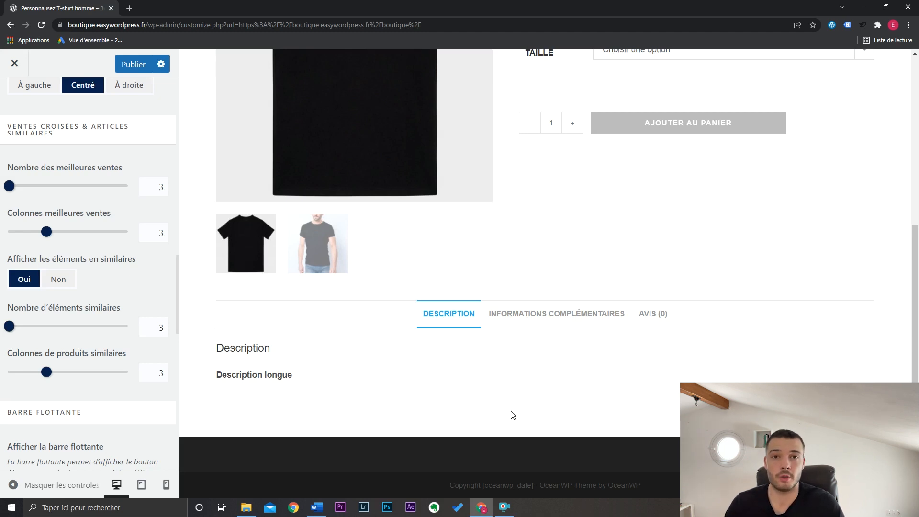
{"action": "double_click", "coordinate": [164, 329]}
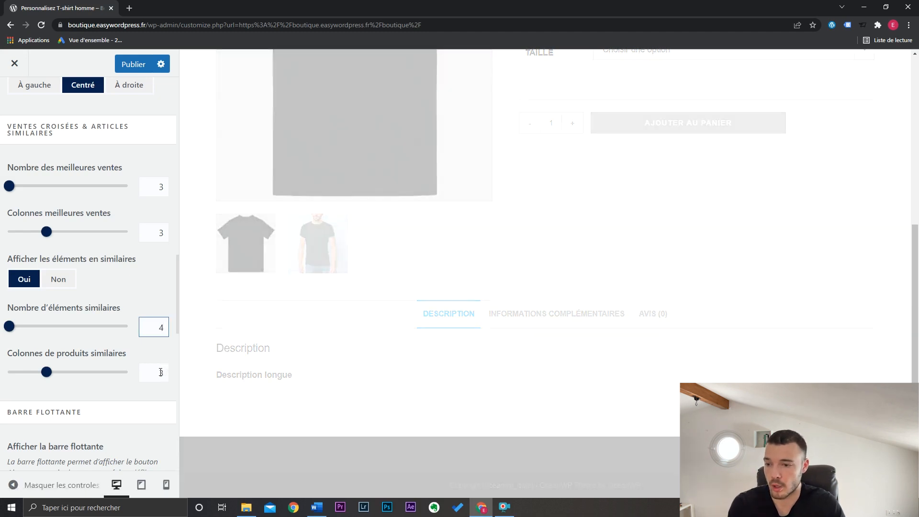
{"action": "double_click", "coordinate": [166, 373]}
{"action": "double_click", "coordinate": [166, 234]}
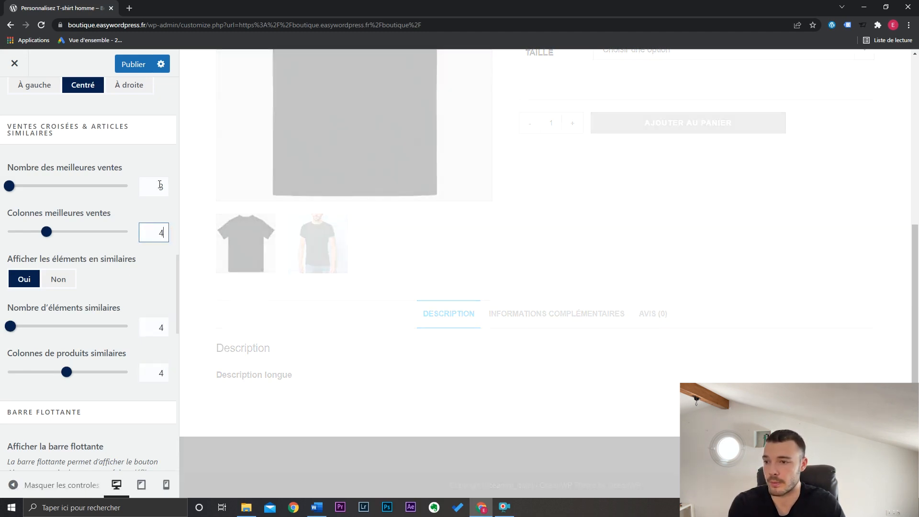
- Review the floating bar's display and colour options alongside the T-shirt homme page preview
{"action": "scroll", "coordinate": [160, 186], "scroll_direction": "down", "scroll_amount": 4}
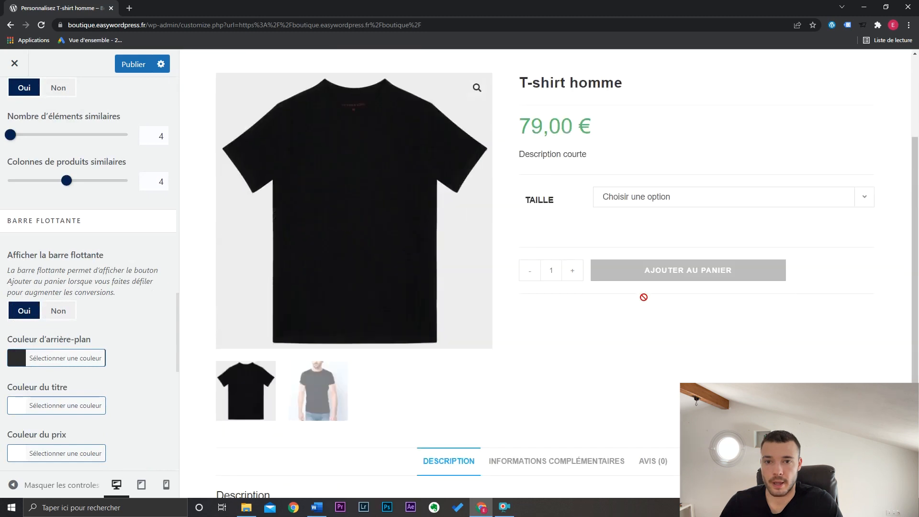
{"action": "scroll", "coordinate": [643, 297], "scroll_direction": "down", "scroll_amount": 3}
{"action": "scroll", "coordinate": [512, 353], "scroll_direction": "up", "scroll_amount": 4}
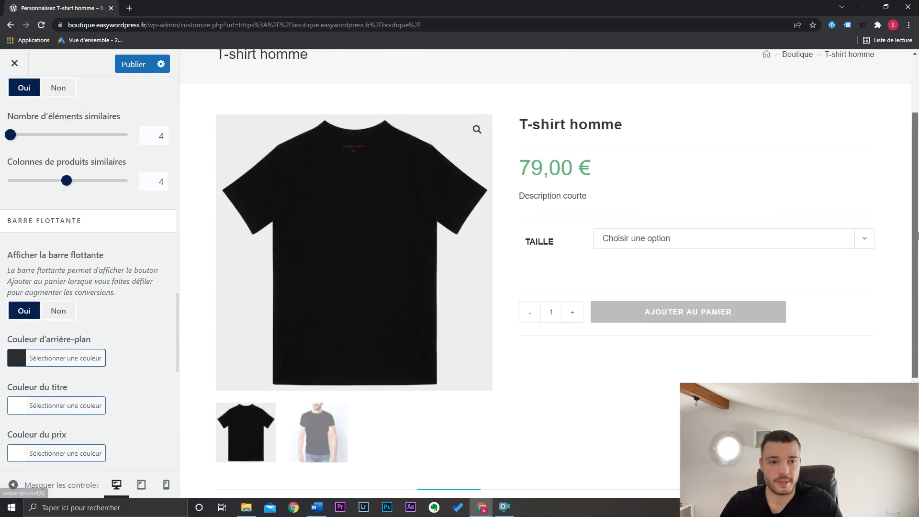
{"action": "scroll", "coordinate": [916, 235], "scroll_direction": "down", "scroll_amount": 4}
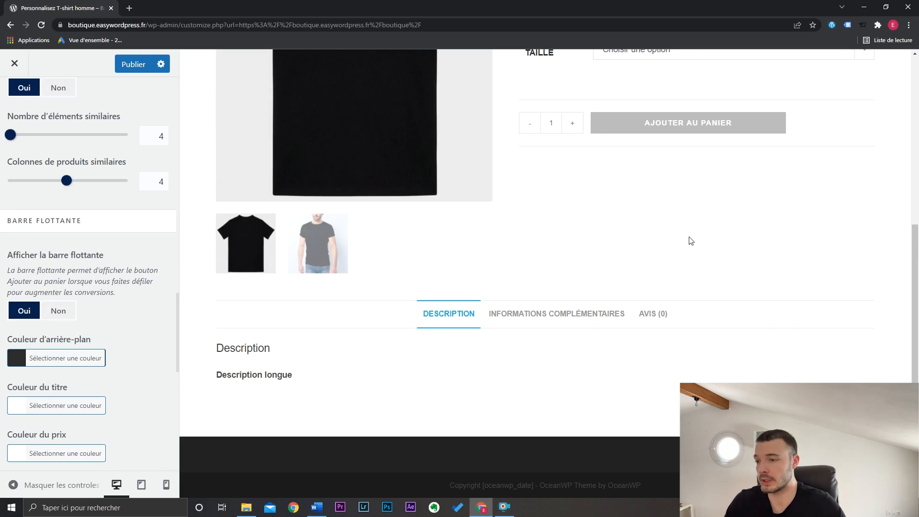
{"action": "scroll", "coordinate": [151, 302], "scroll_direction": "down", "scroll_amount": 10}
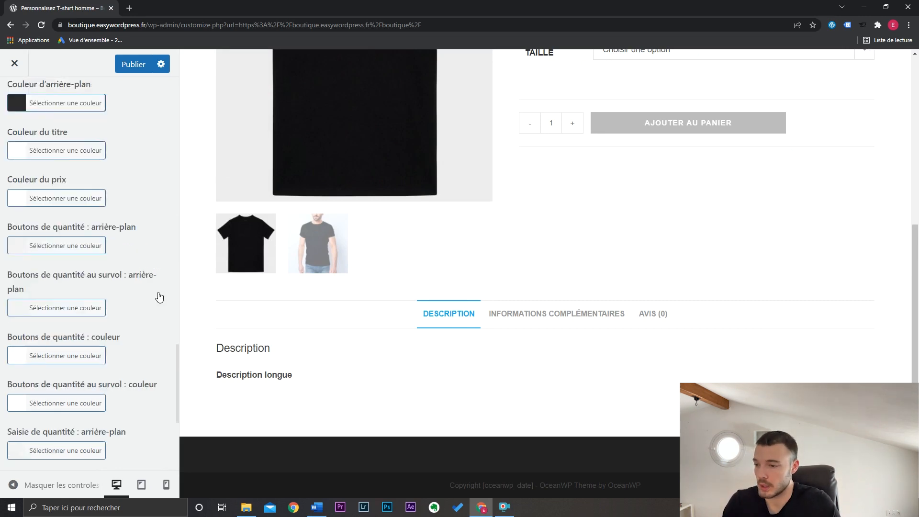
{"action": "scroll", "coordinate": [159, 243], "scroll_direction": "up", "scroll_amount": 10}
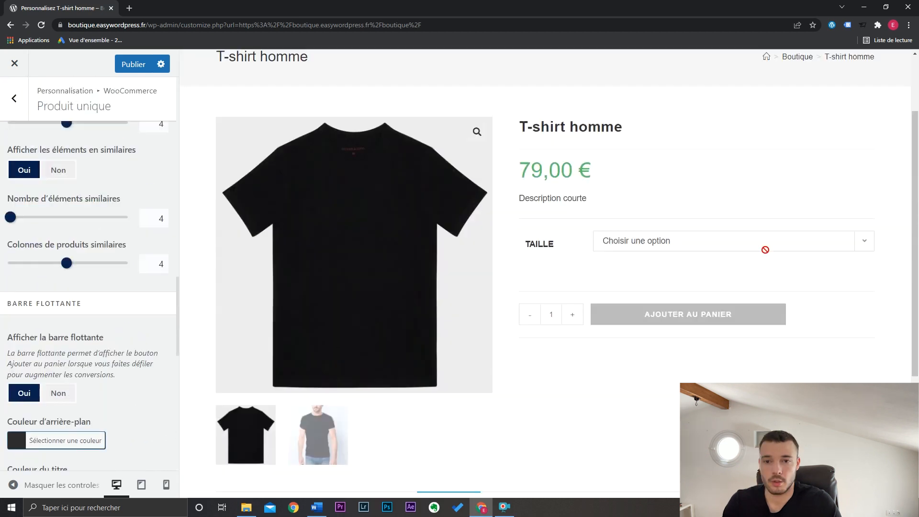
- Open the WooCommerce cart settings and try the distraction-free cart, turning the option back off
{"action": "left_click", "coordinate": [19, 115]}
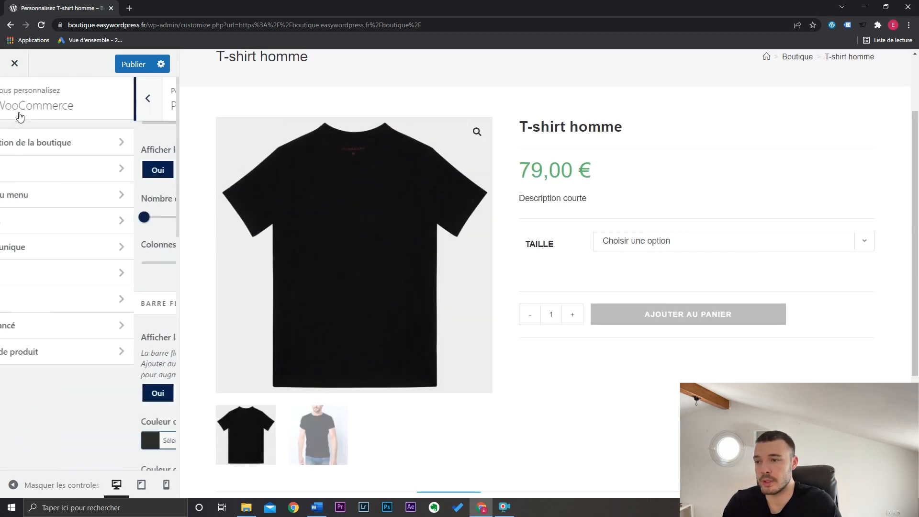
{"action": "left_click", "coordinate": [95, 282]}
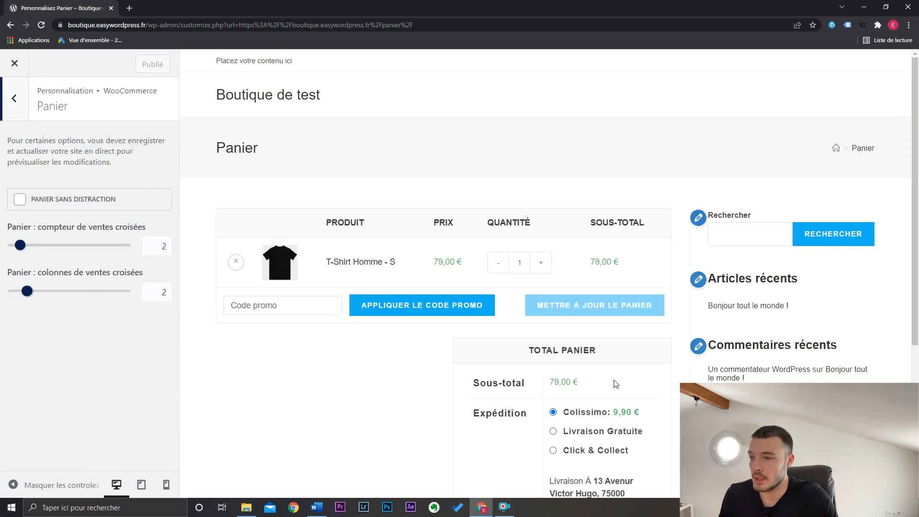
{"action": "left_click", "coordinate": [20, 200]}
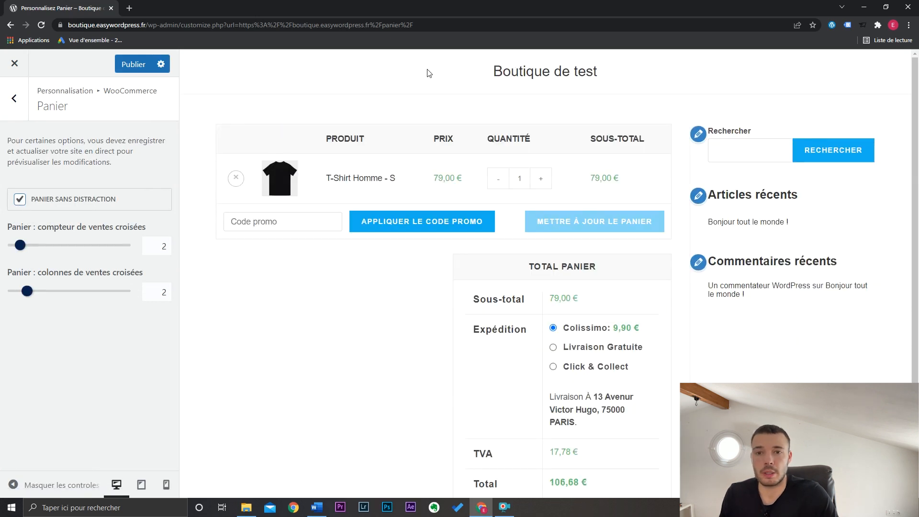
{"action": "mouse_move", "coordinate": [914, 139]}
{"action": "left_mouse_down"}
{"action": "mouse_move", "coordinate": [917, 377]}
{"action": "mouse_move", "coordinate": [914, 126]}
{"action": "left_mouse_up"}
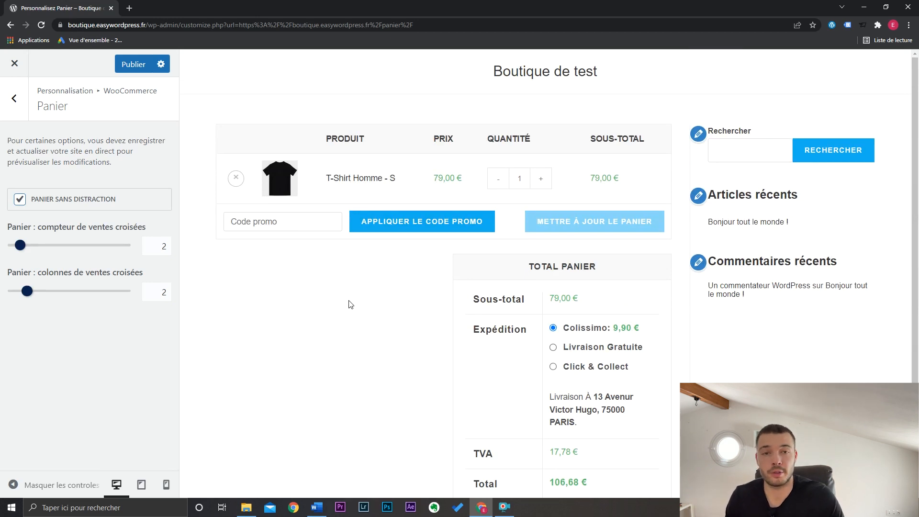
{"action": "left_click", "coordinate": [98, 197]}
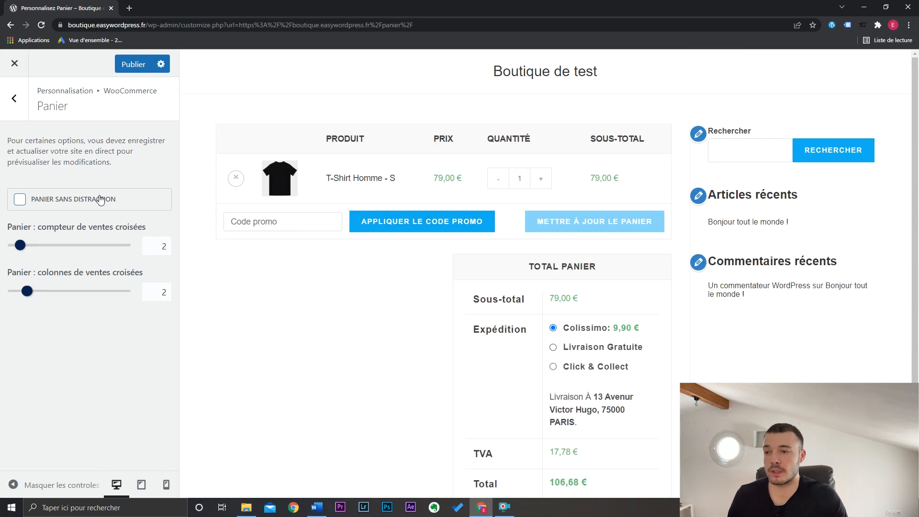
- Proceed from the previewed cart to the order validation page and open the checkout settings
{"action": "scroll", "coordinate": [398, 262], "scroll_direction": "down", "scroll_amount": 3}
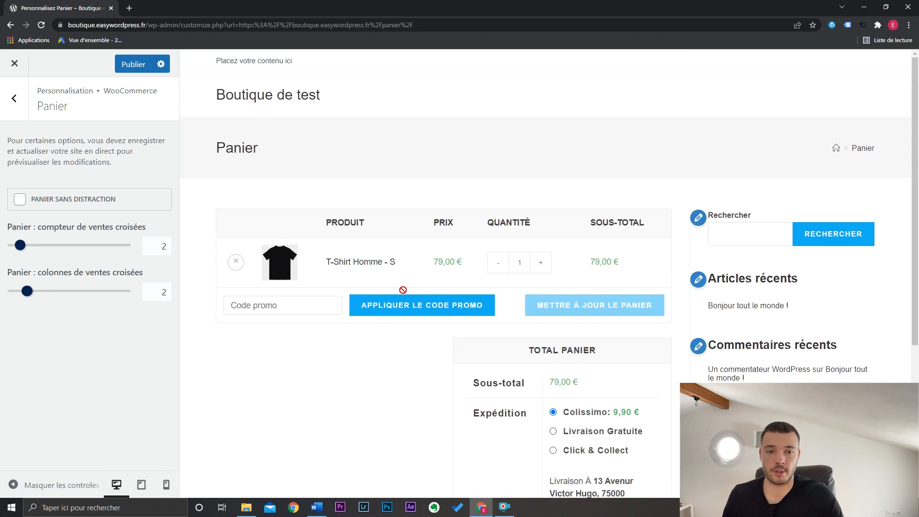
{"action": "scroll", "coordinate": [405, 338], "scroll_direction": "down", "scroll_amount": 5}
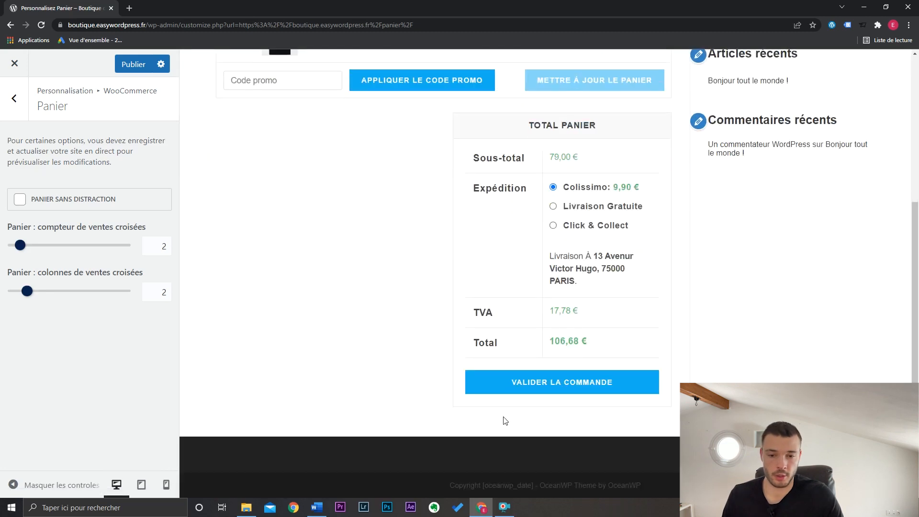
{"action": "left_click", "coordinate": [562, 385]}
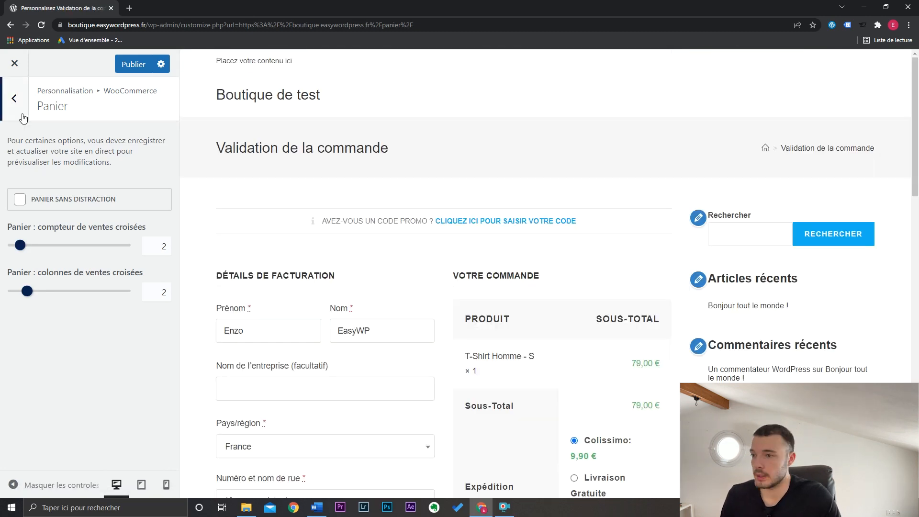
{"action": "left_click", "coordinate": [19, 111]}
{"action": "left_click", "coordinate": [64, 300]}
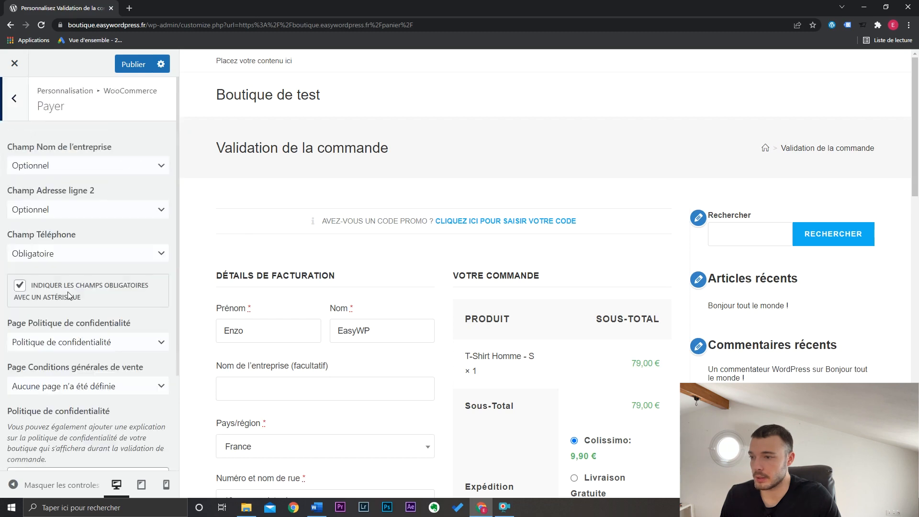
- Enable the distraction-free payment option and look over the previewed checkout page
{"action": "scroll", "coordinate": [156, 289], "scroll_direction": "down", "scroll_amount": 2}
{"action": "scroll", "coordinate": [156, 289], "scroll_direction": "down", "scroll_amount": 1}
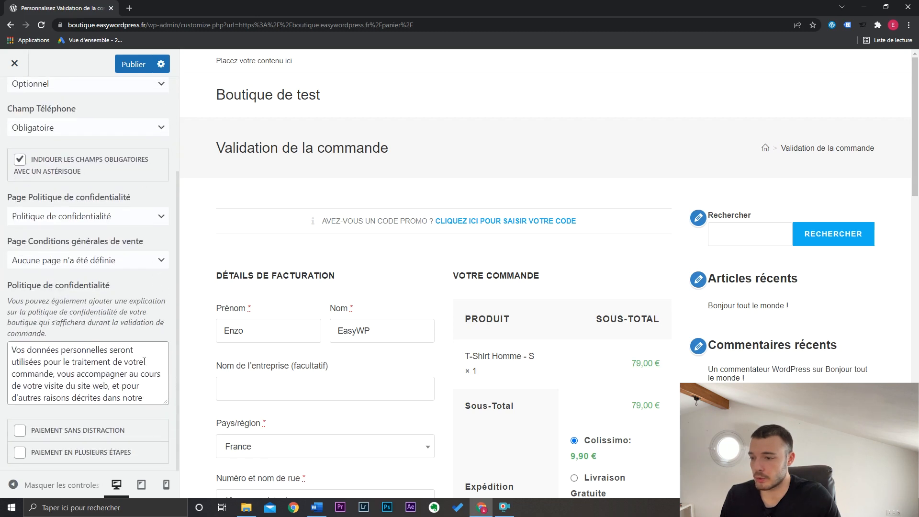
{"action": "left_click", "coordinate": [101, 432]}
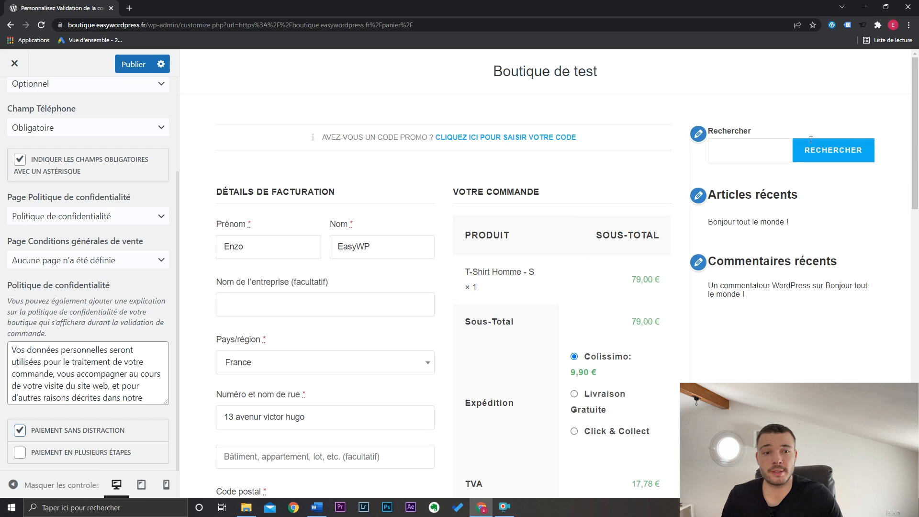
{"action": "scroll", "coordinate": [810, 139], "scroll_direction": "down", "scroll_amount": 13}
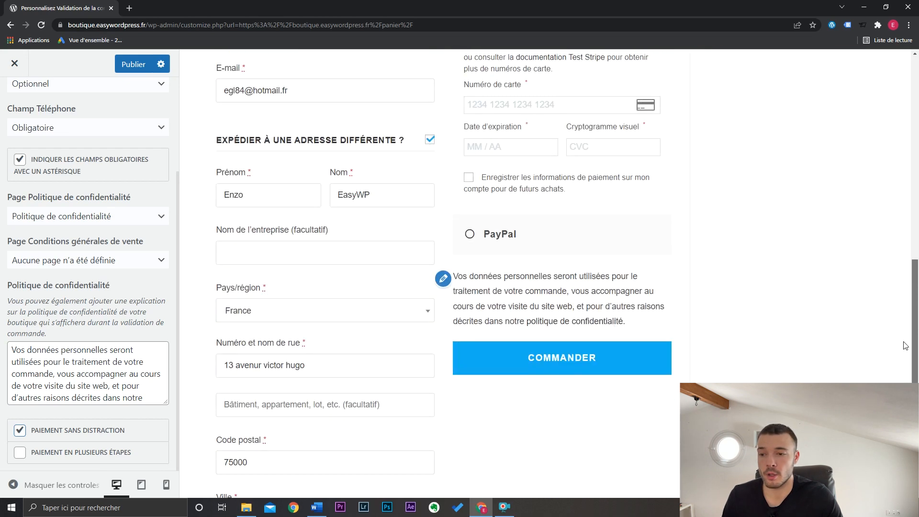
{"action": "left_click_drag", "start_coordinate": [904, 346], "coordinate": [917, 138]}
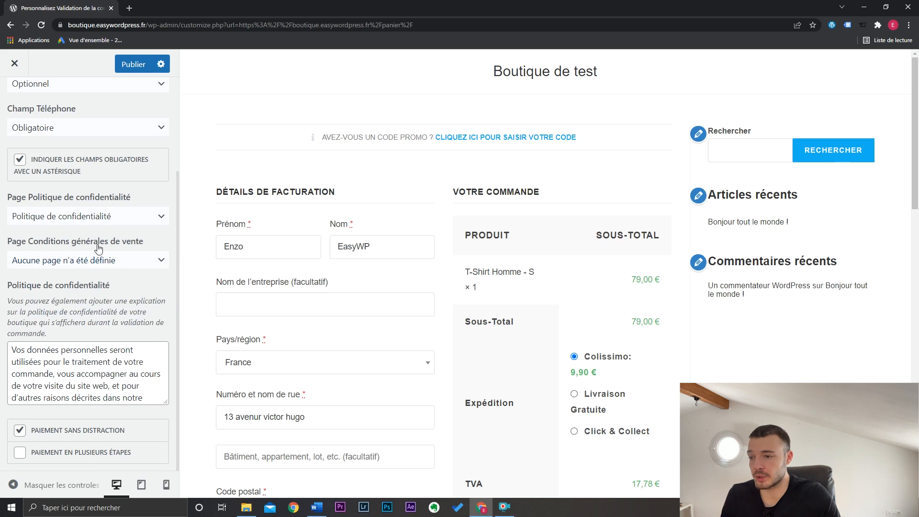
- Assign the refund and returns policy page as the terms and conditions page and check the end of the checkout form
{"action": "left_click", "coordinate": [95, 261]}
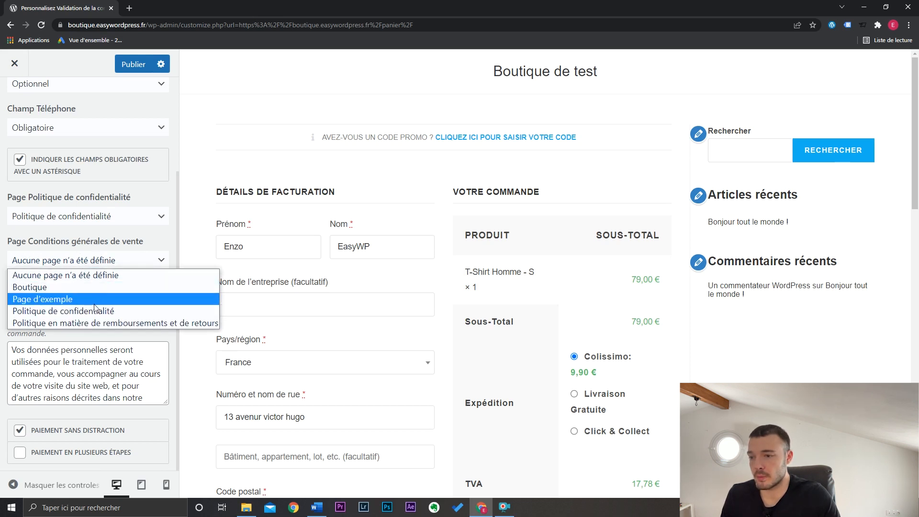
{"action": "left_click", "coordinate": [153, 323]}
{"action": "scroll", "coordinate": [917, 143], "scroll_direction": "down", "scroll_amount": 1}
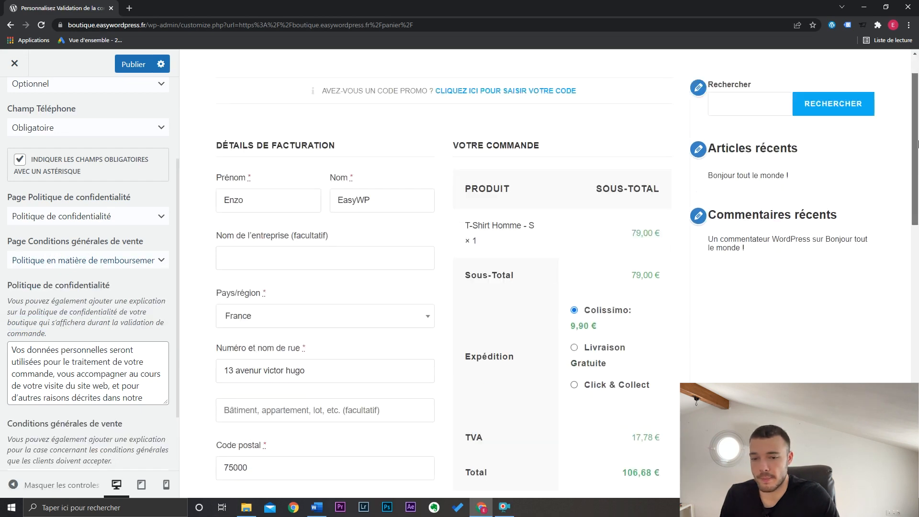
{"action": "scroll", "coordinate": [917, 142], "scroll_direction": "down", "scroll_amount": 10}
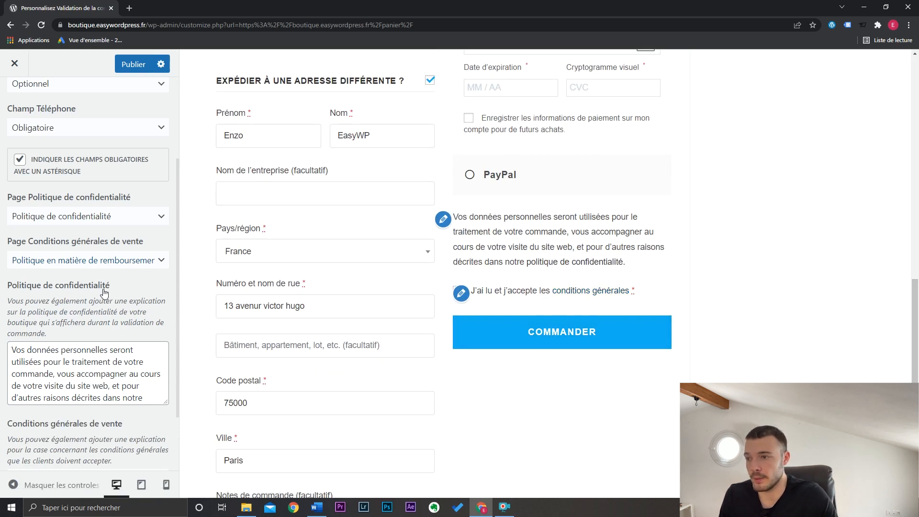
- Set the company name field of the checkout form to Masqué
{"action": "scroll", "coordinate": [104, 292], "scroll_direction": "up", "scroll_amount": 3}
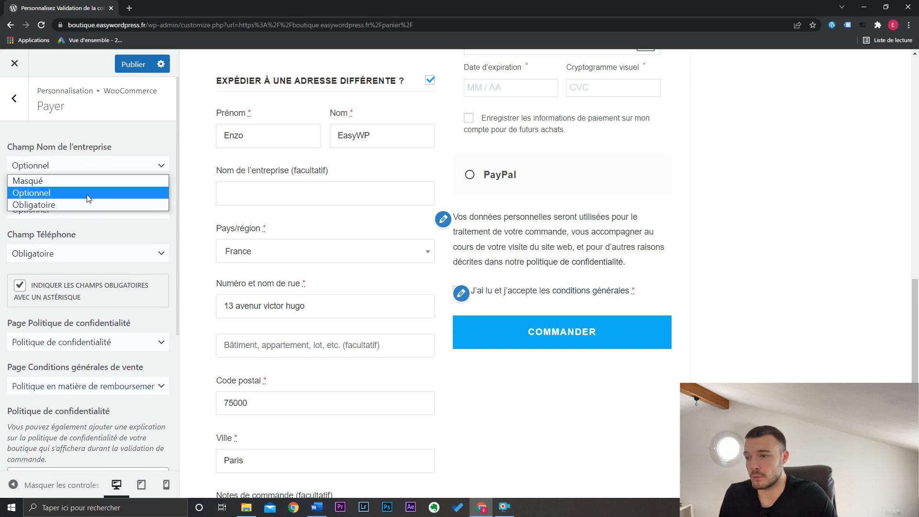
{"action": "left_click", "coordinate": [87, 181]}
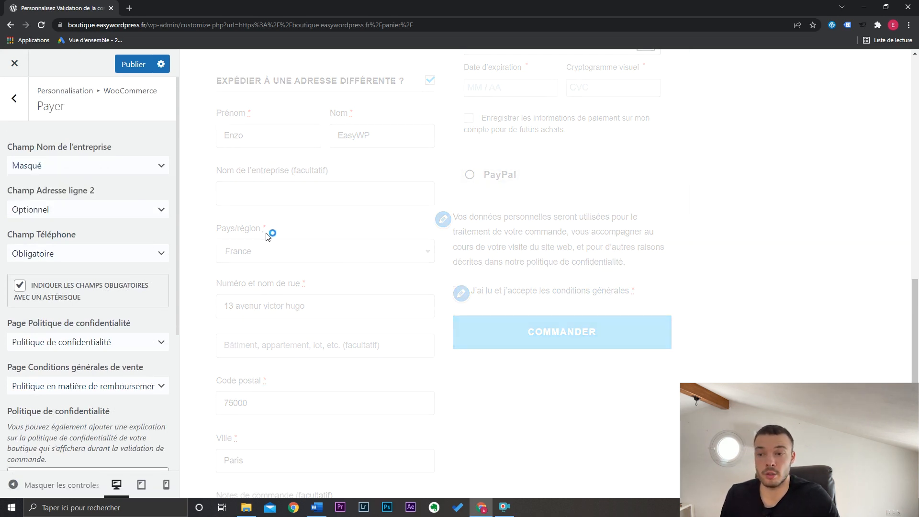
- Check the start of the checkout form, and set the pages layout in the general options to full width without a sidebar
{"action": "left_click_drag", "start_coordinate": [915, 352], "coordinate": [914, 145]}
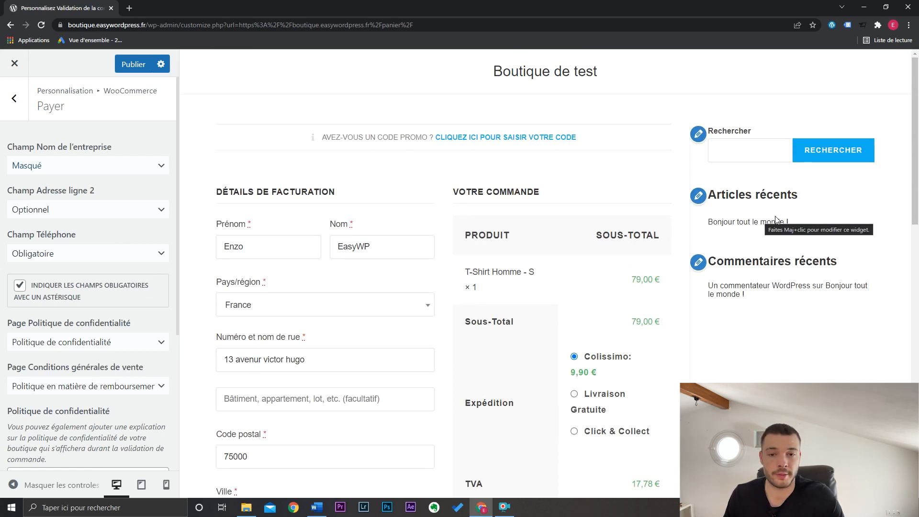
{"action": "left_click", "coordinate": [14, 98]}
{"action": "left_click", "coordinate": [14, 98]}
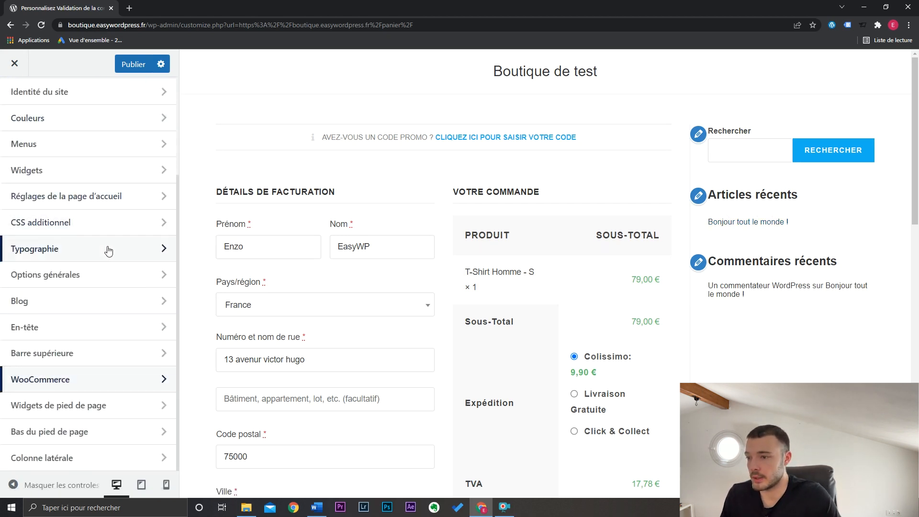
{"action": "left_click", "coordinate": [87, 282]}
{"action": "left_click", "coordinate": [93, 170]}
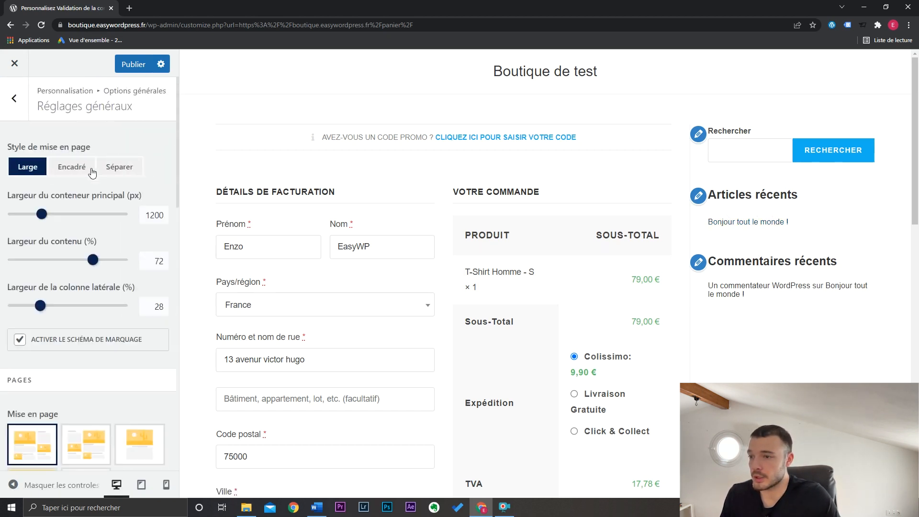
{"action": "left_click", "coordinate": [153, 442]}
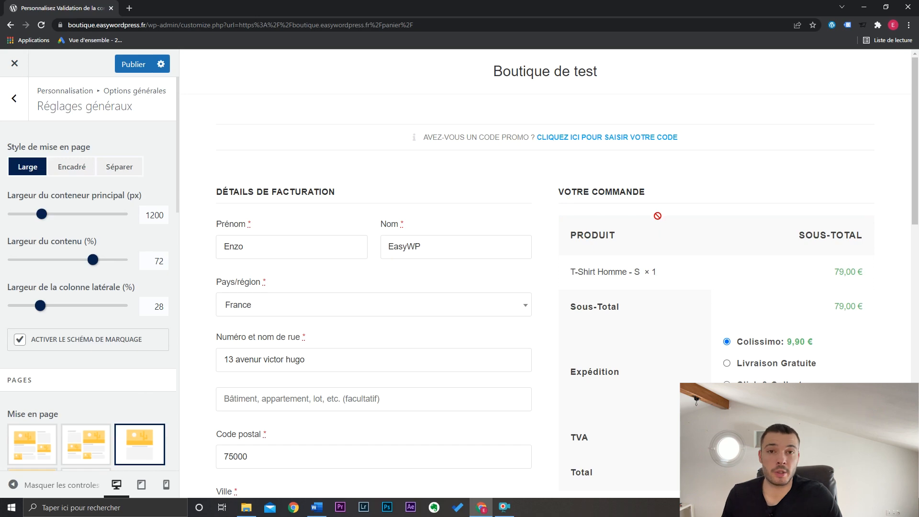
- Look over the full-width checkout page in the preview and publish the customizations
{"action": "scroll", "coordinate": [656, 214], "scroll_direction": "down", "scroll_amount": 10}
{"action": "scroll", "coordinate": [572, 132], "scroll_direction": "up", "scroll_amount": 10}
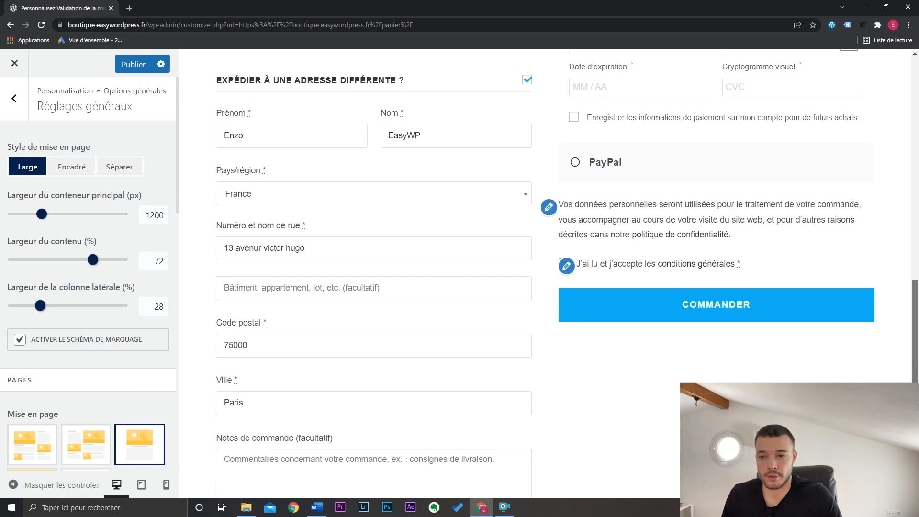
{"action": "left_click", "coordinate": [137, 66]}
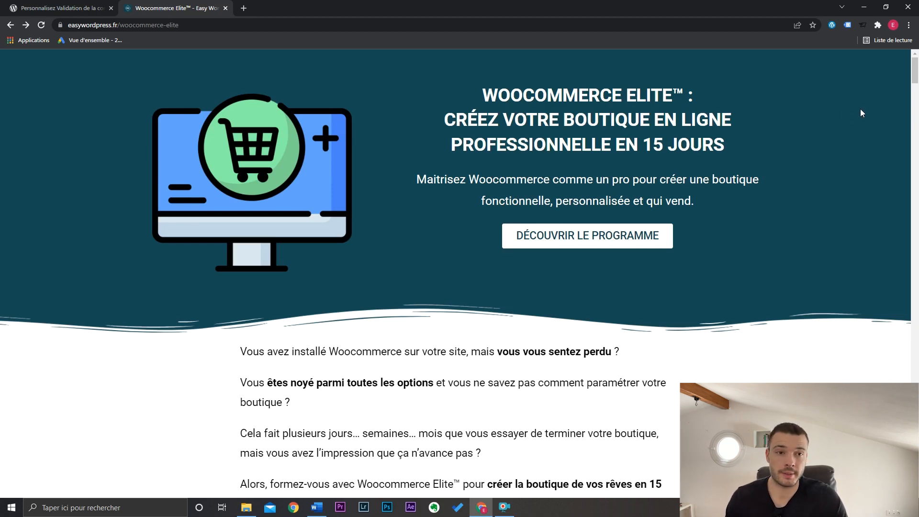
- Examine the Woocommerce Elite training page, including its three modules, the frequently asked questions and the Woocommerce Marketing programme
{"action": "left_click_drag", "start_coordinate": [914, 76], "coordinate": [917, 148]}
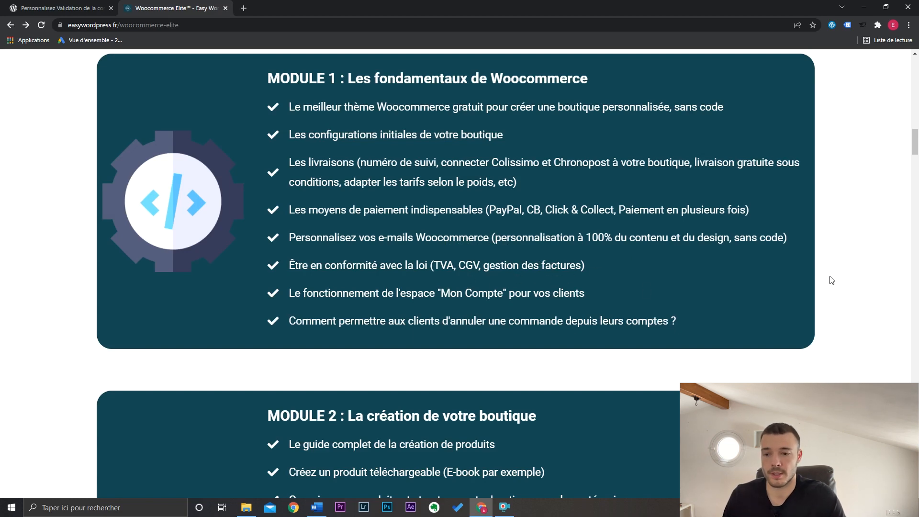
{"action": "left_click_drag", "start_coordinate": [917, 150], "coordinate": [916, 172]}
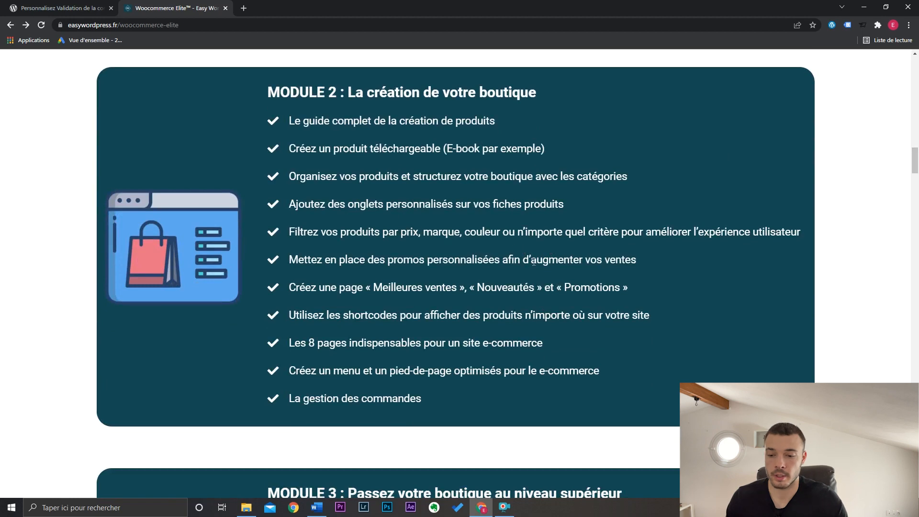
{"action": "scroll", "coordinate": [521, 247], "scroll_direction": "down", "scroll_amount": 7}
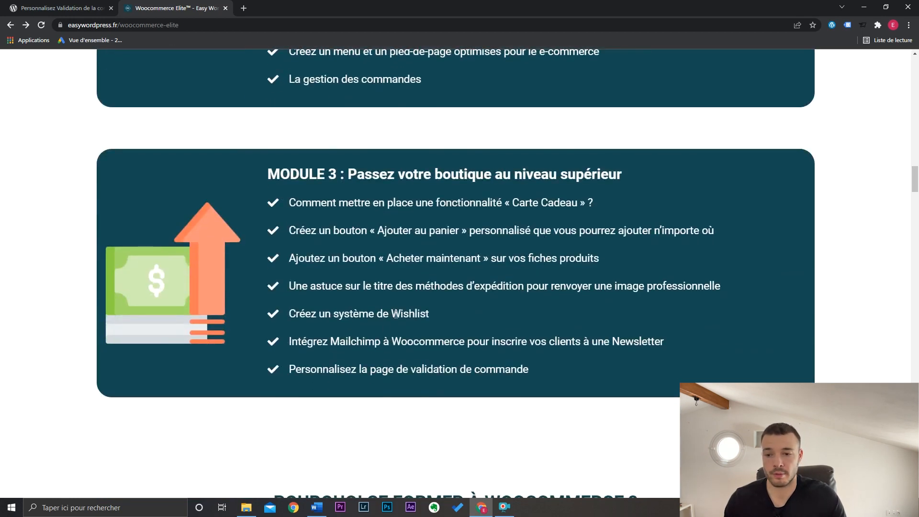
{"action": "double_click", "coordinate": [395, 316]}
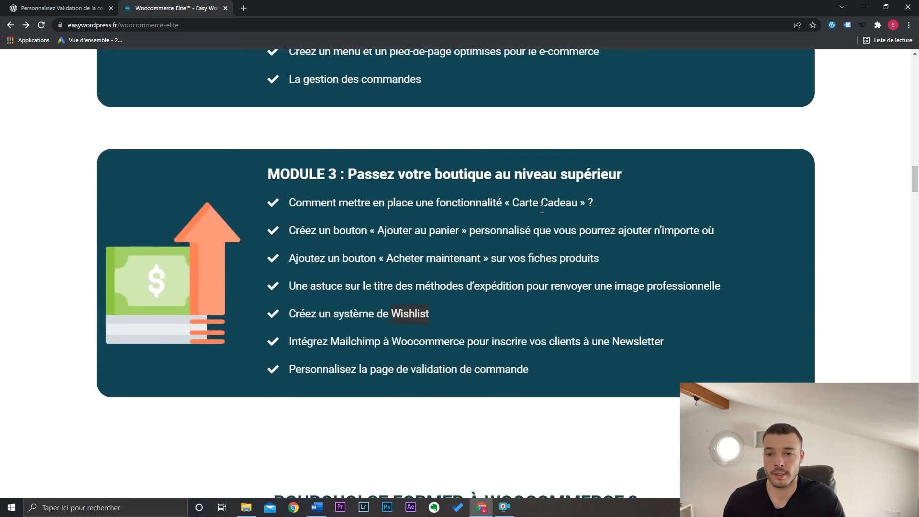
{"action": "left_click_drag", "start_coordinate": [561, 373], "coordinate": [288, 372]}
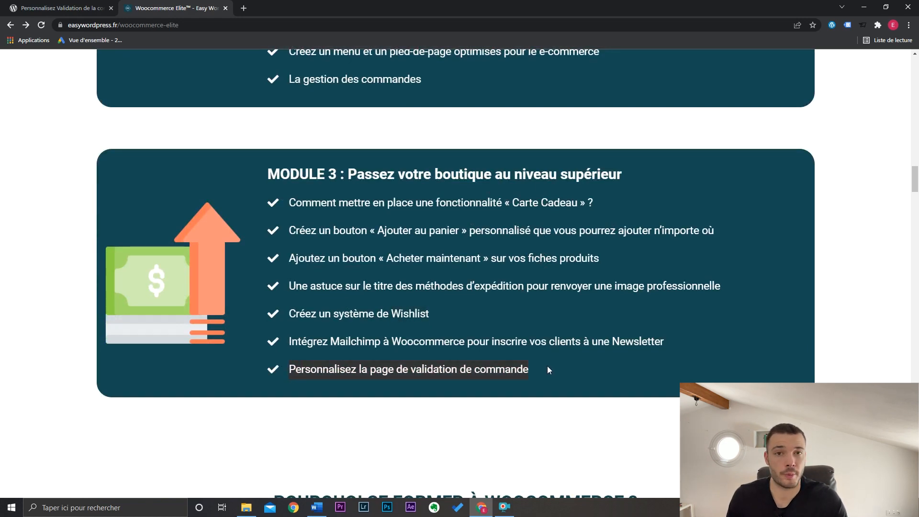
{"action": "left_click_drag", "start_coordinate": [915, 184], "coordinate": [915, 380]}
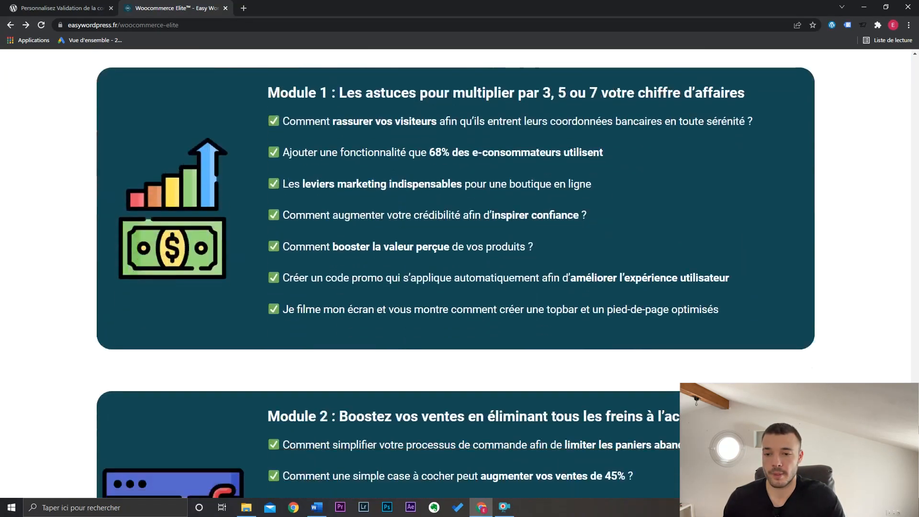
{"action": "scroll", "coordinate": [721, 313], "scroll_direction": "up", "scroll_amount": 1}
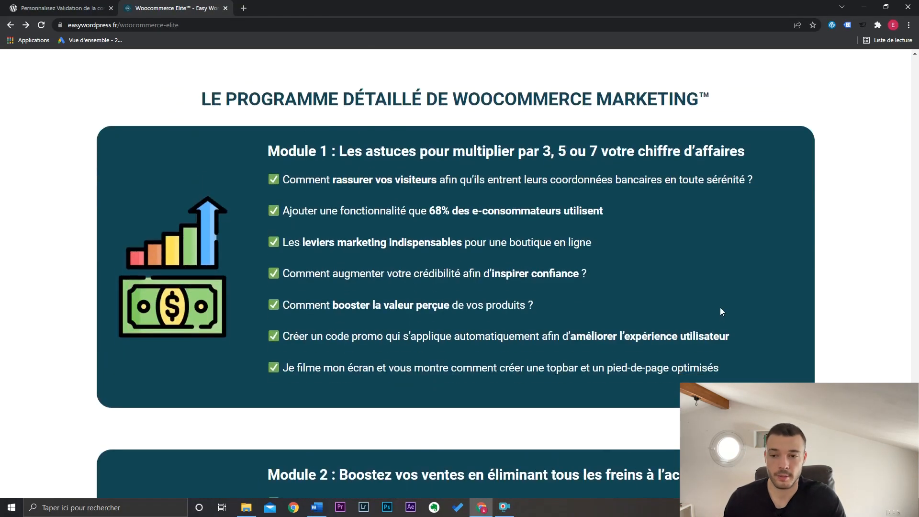